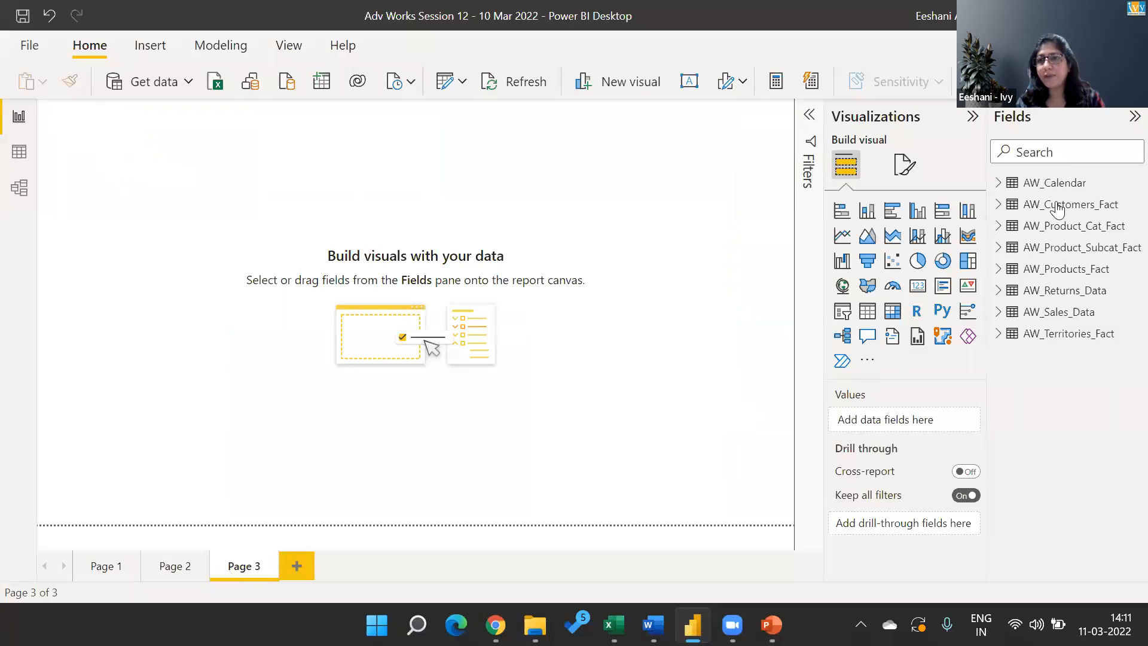
Expand the AW_Customers_Fact table in the field list and inspect its existing Full Name and Full Name 2 columns.
{"action": "left_click", "coordinate": [997, 183]}
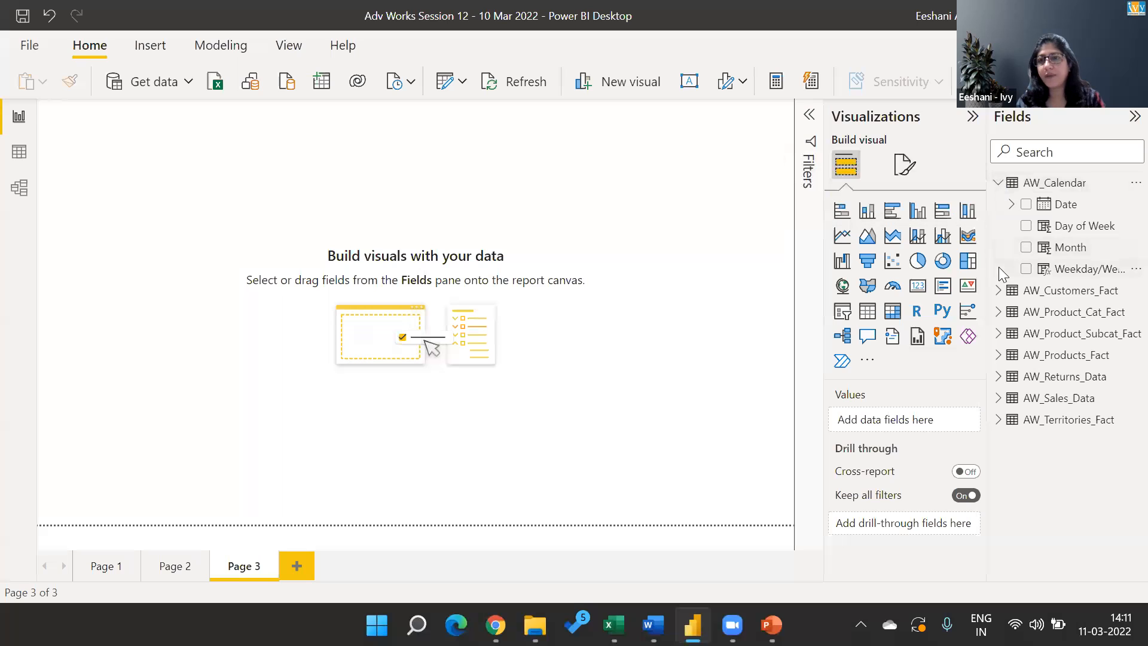
{"action": "left_click", "coordinate": [998, 183]}
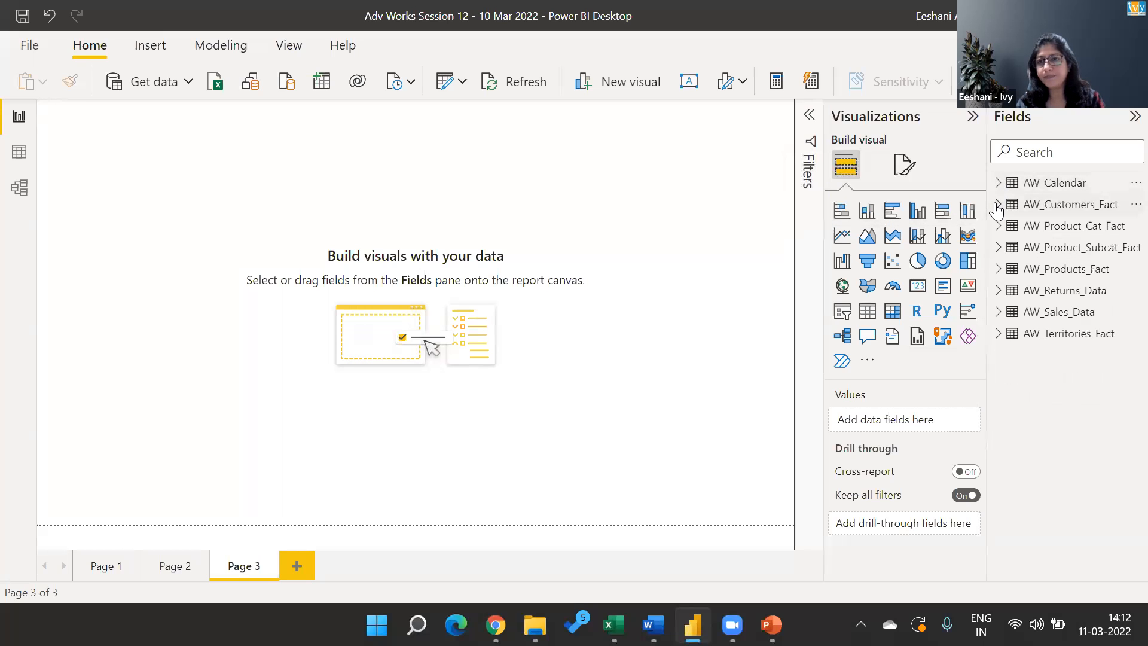
{"action": "left_click", "coordinate": [998, 204]}
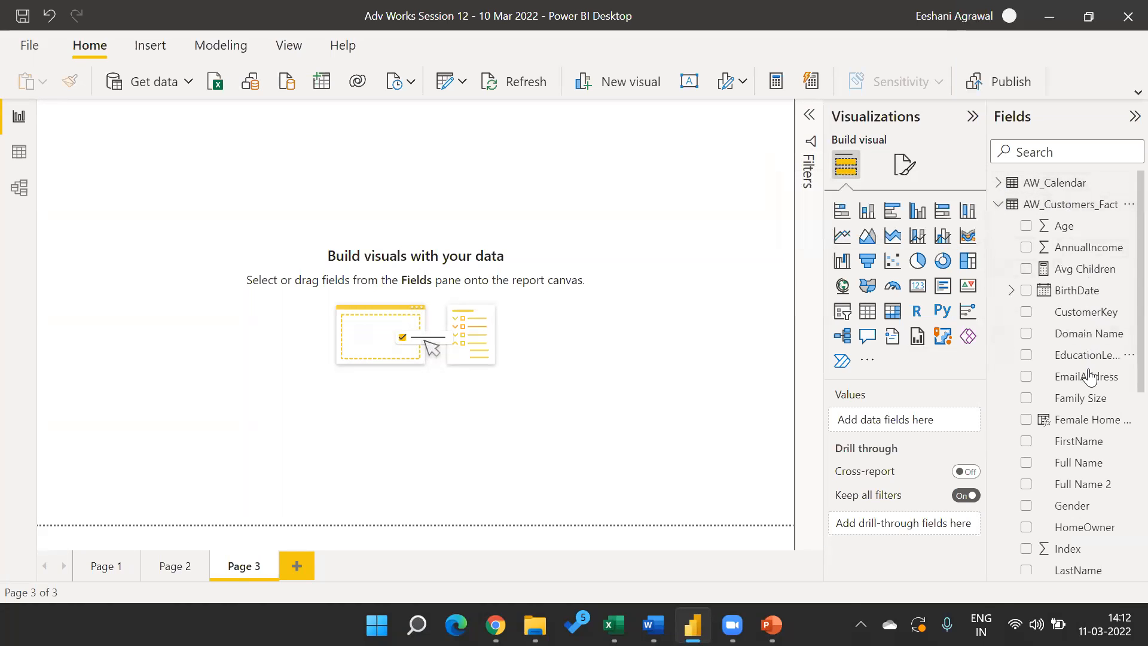
{"action": "left_click", "coordinate": [1070, 469]}
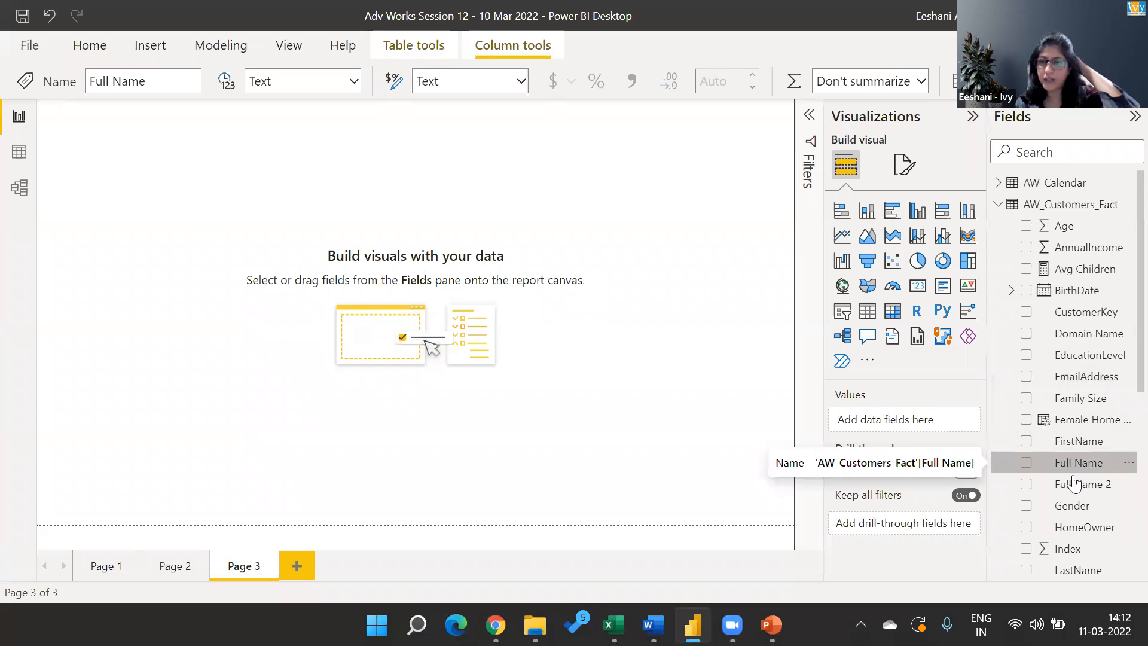
{"action": "left_click", "coordinate": [1077, 489]}
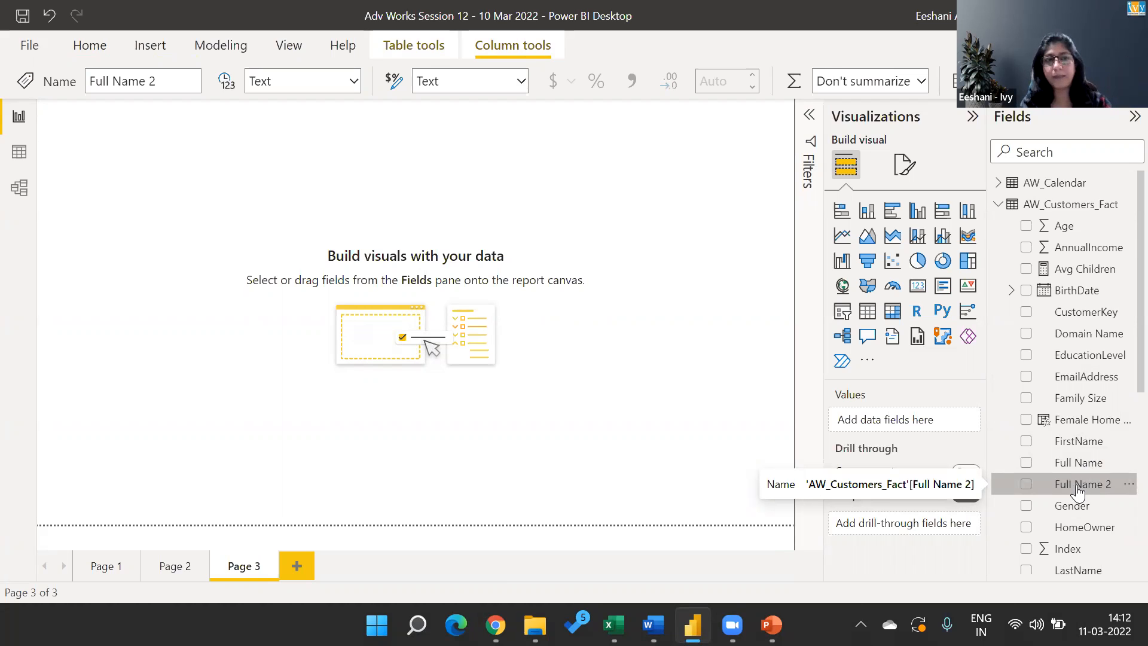
{"action": "right_click", "coordinate": [1065, 205]}
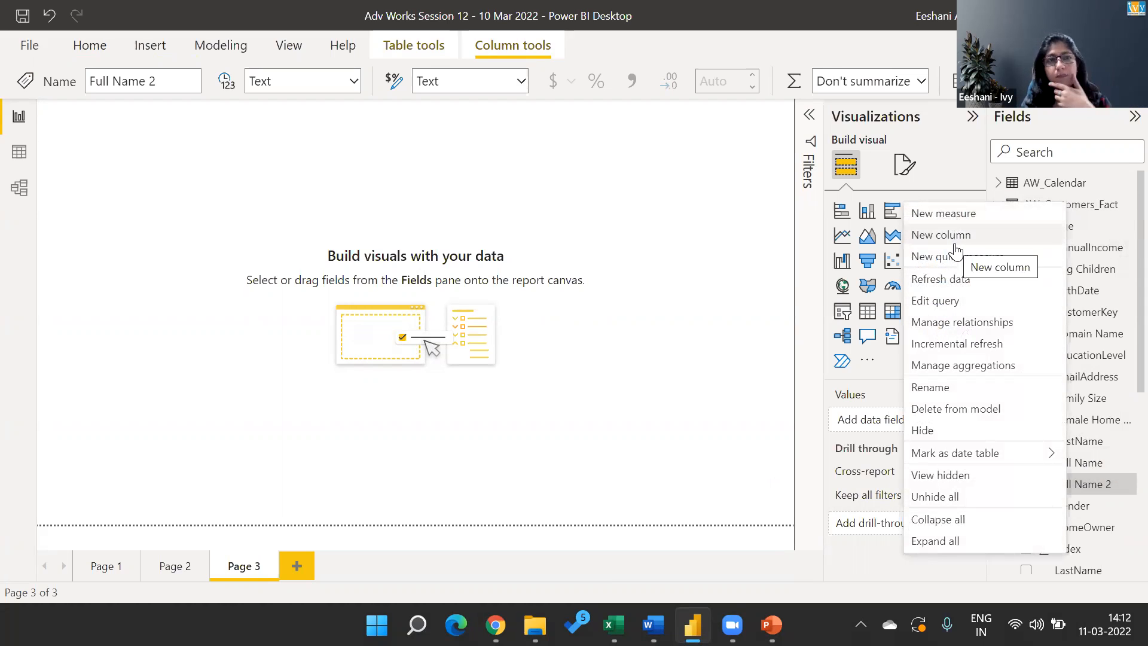
{"action": "left_click", "coordinate": [779, 296]}
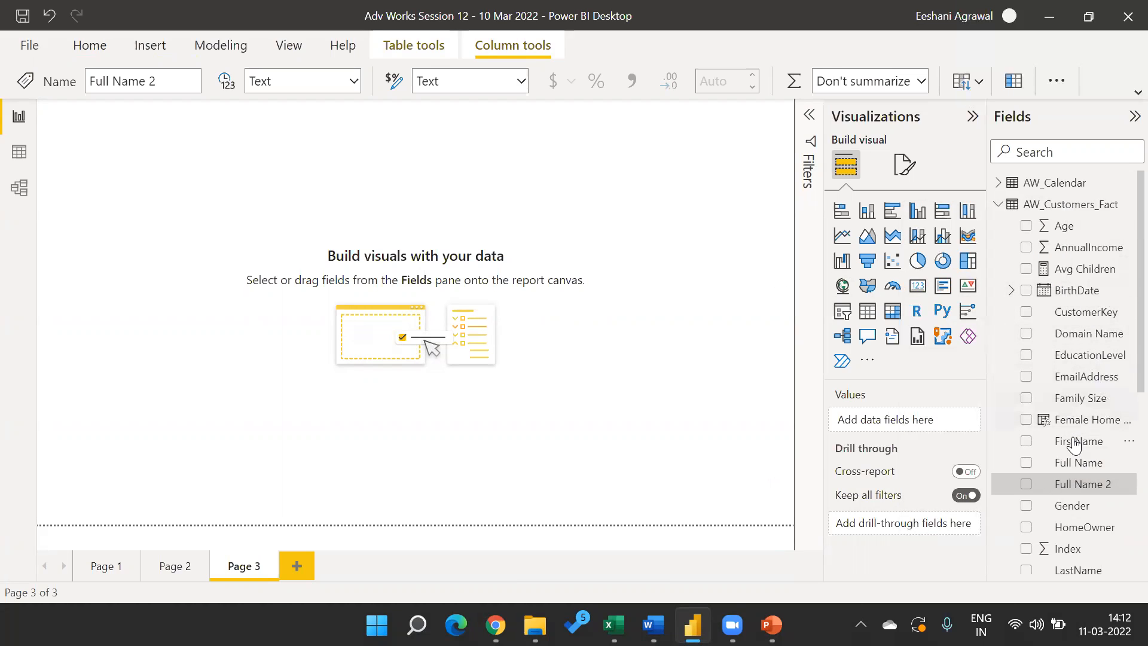
Add a calculated column to the AW_Customers_Fact table and name it Full Name DAX.
{"action": "right_click", "coordinate": [1062, 215]}
{"action": "left_click", "coordinate": [988, 241]}
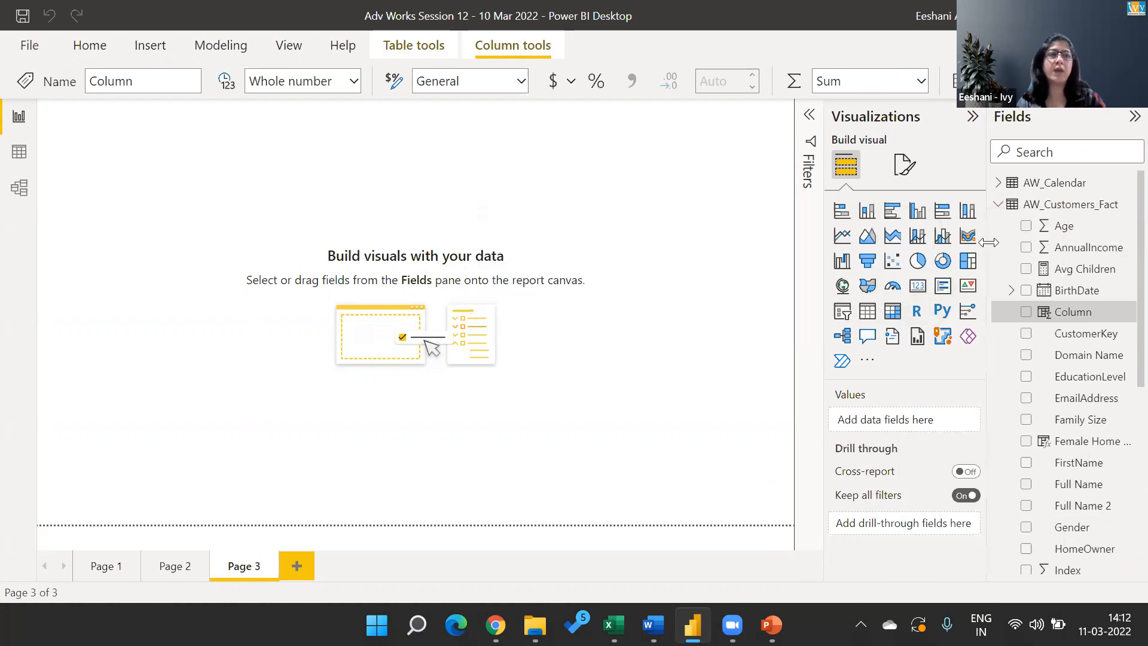
{"action": "left_click_drag", "start_coordinate": [128, 113], "coordinate": [151, 113]}
{"action": "type", "text": "Full. ="}
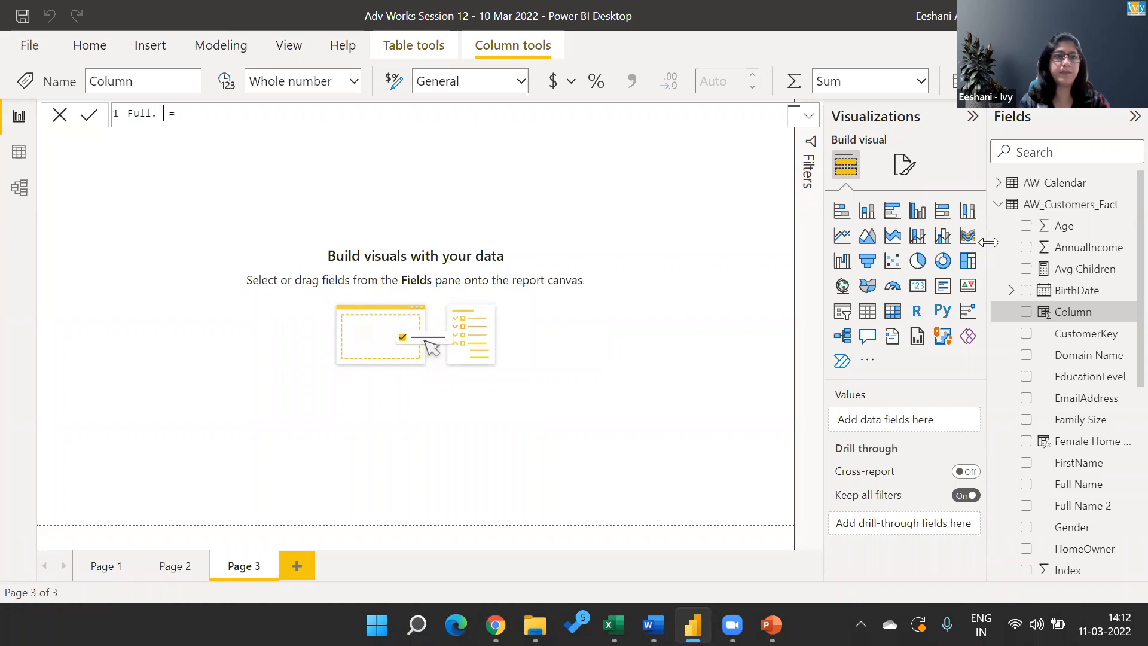
{"action": "type", "text": "Name DAX"}
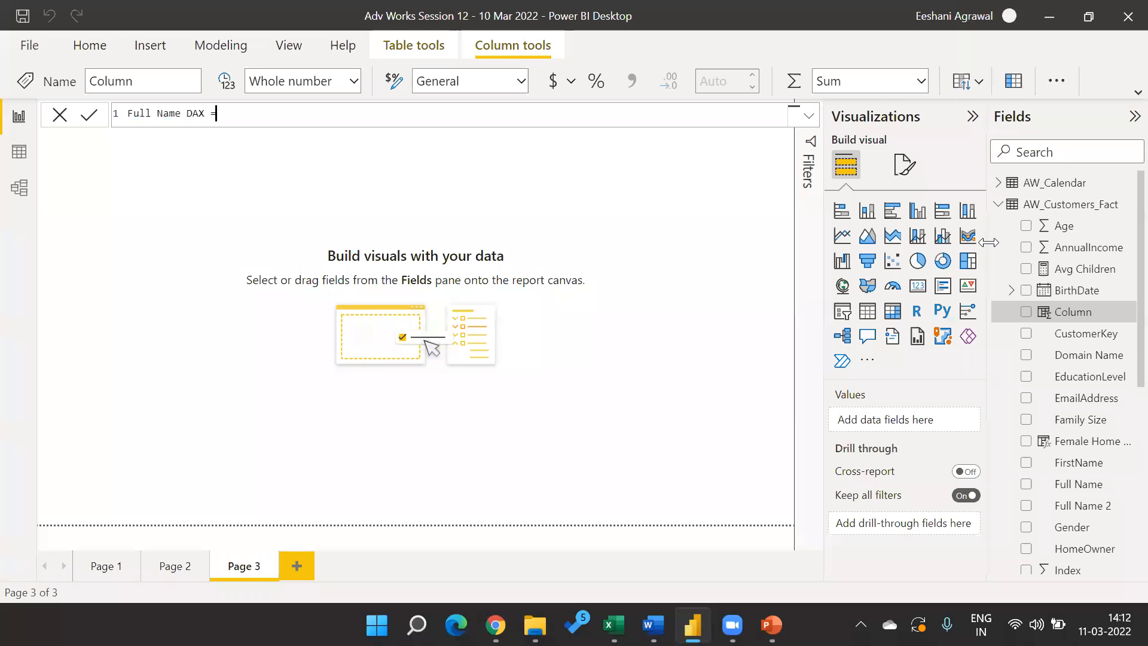
{"action": "type", "text": "con"}
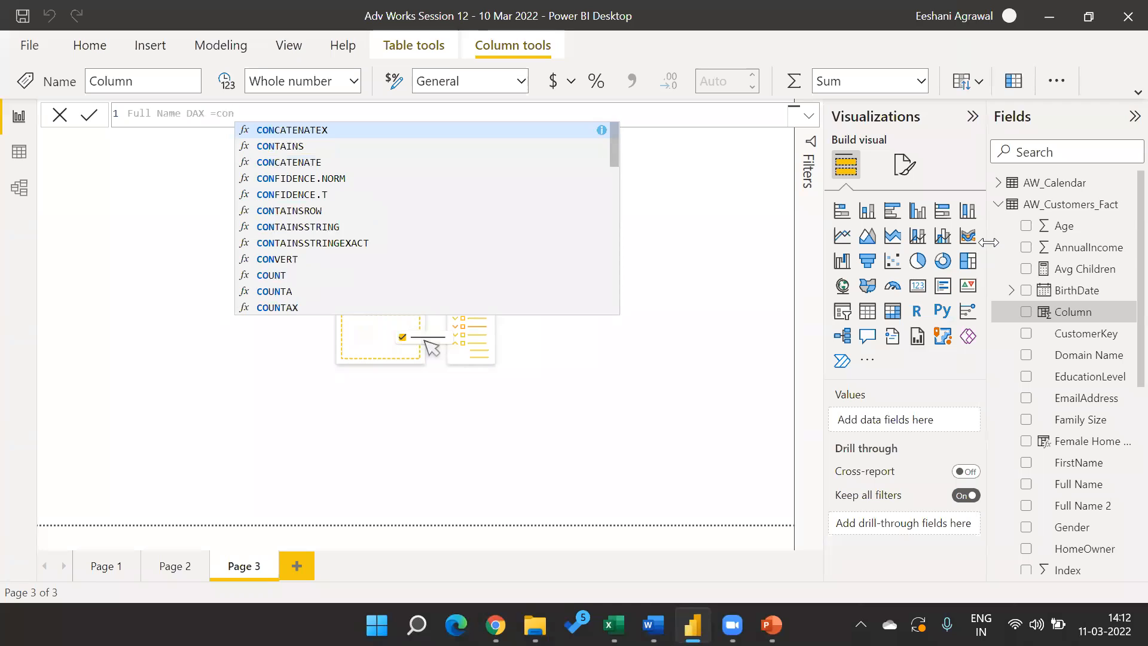
{"action": "key", "text": "Down"}
{"action": "key", "text": "Down"}
{"action": "key", "text": "Tab"}
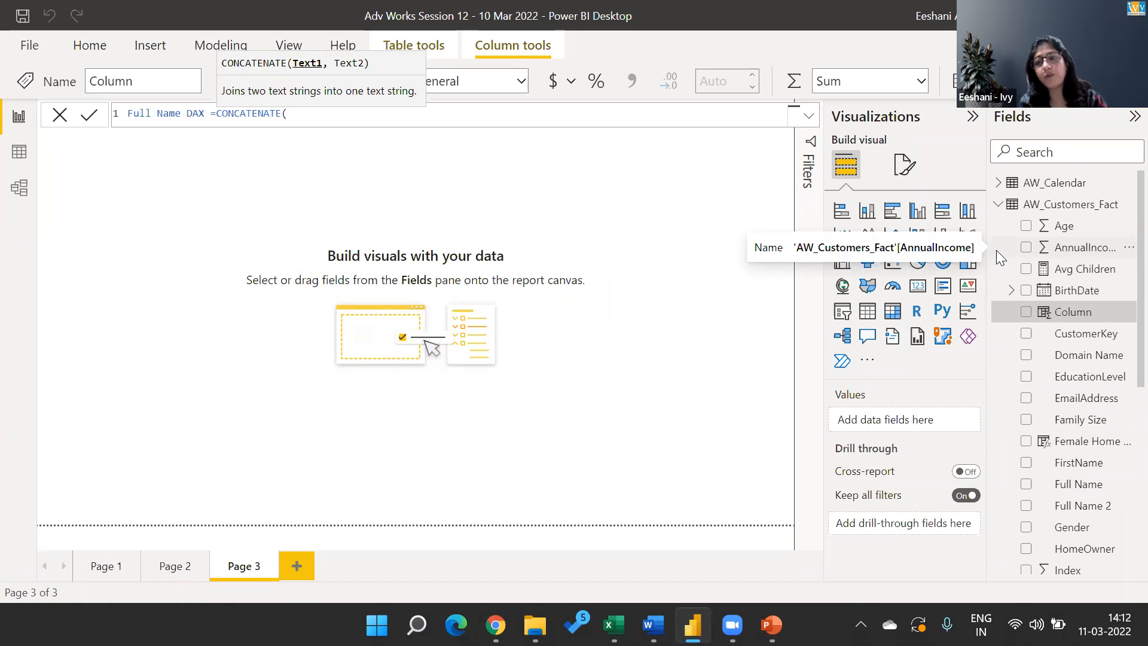
{"action": "key", "text": "BackSpace"}
{"action": "key", "text": "BackSpace"}
{"action": "key", "text": "BackSpace"}
{"action": "key", "text": "BackSpace"}
{"action": "key", "text": "BackSpace"}
{"action": "key", "text": "BackSpace"}
{"action": "key", "text": "BackSpace"}
{"action": "key", "text": "BackSpace"}
{"action": "key", "text": "BackSpace"}
{"action": "key", "text": "BackSpace"}
{"action": "key", "text": "BackSpace"}
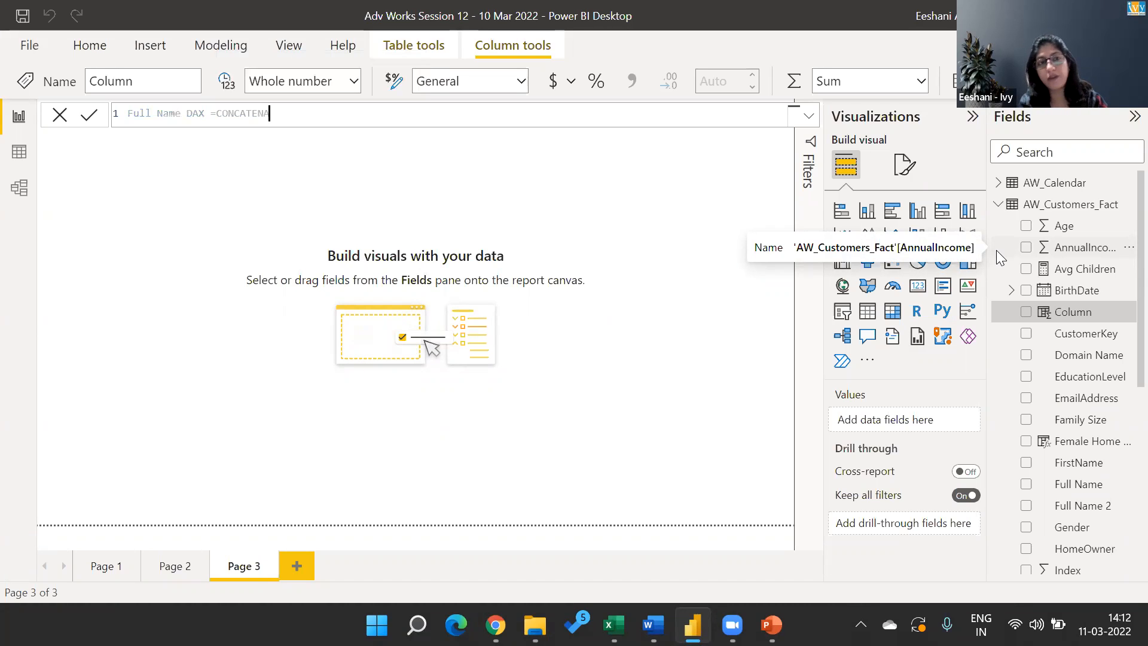
{"action": "key", "text": "BackSpace"}
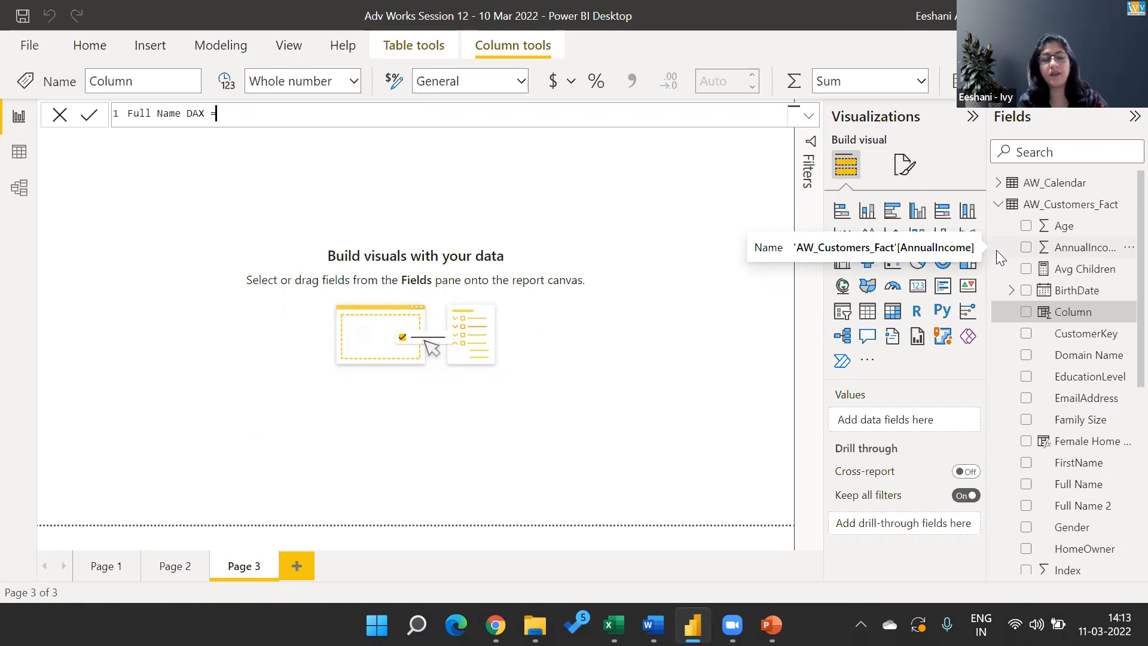
Begin the Full Name DAX formula with AW_Customers_Fact[Prefix] joined by & to a " " separator.
{"action": "type", "text": "pre"}
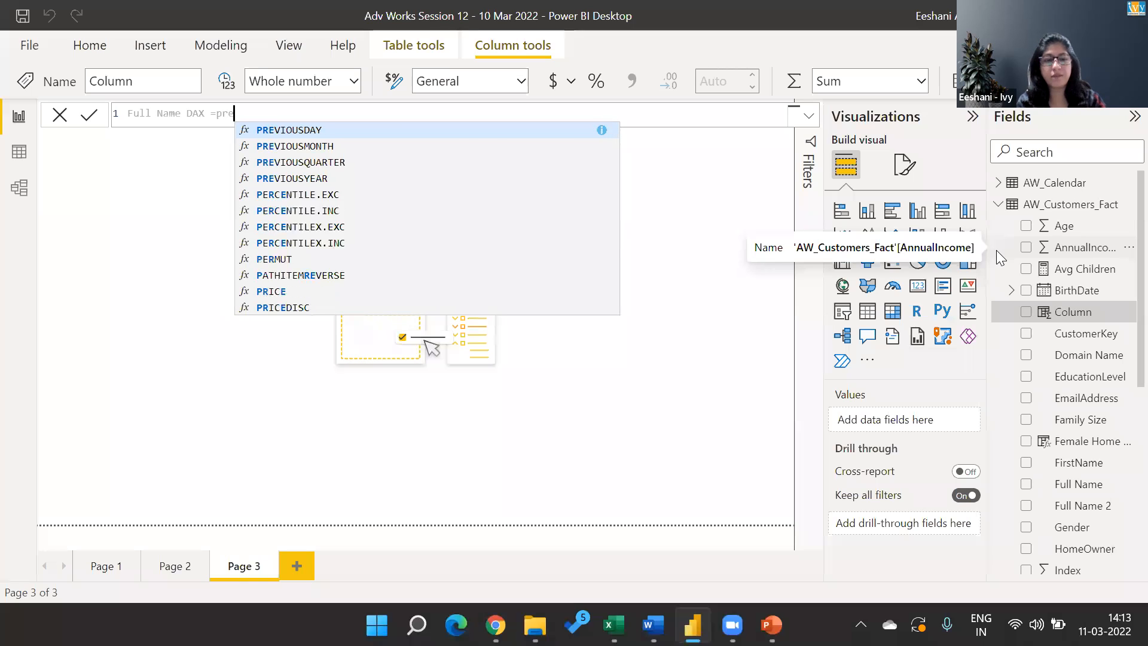
{"action": "type", "text": "f"}
{"action": "key", "text": "Tab"}
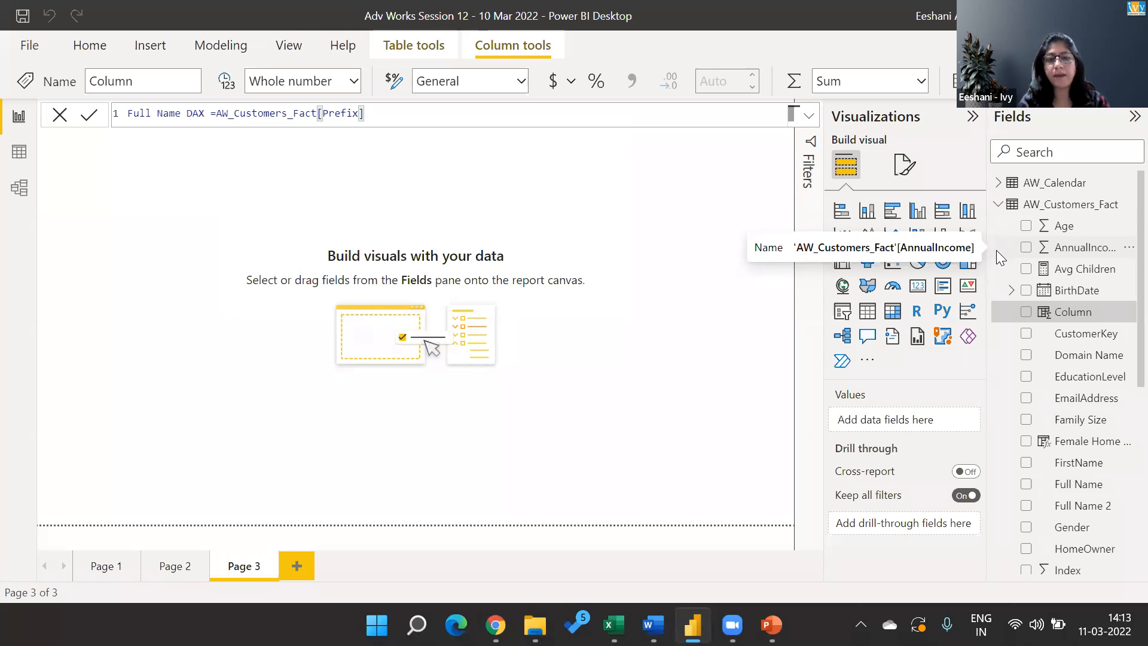
{"action": "type", "text": "&"}
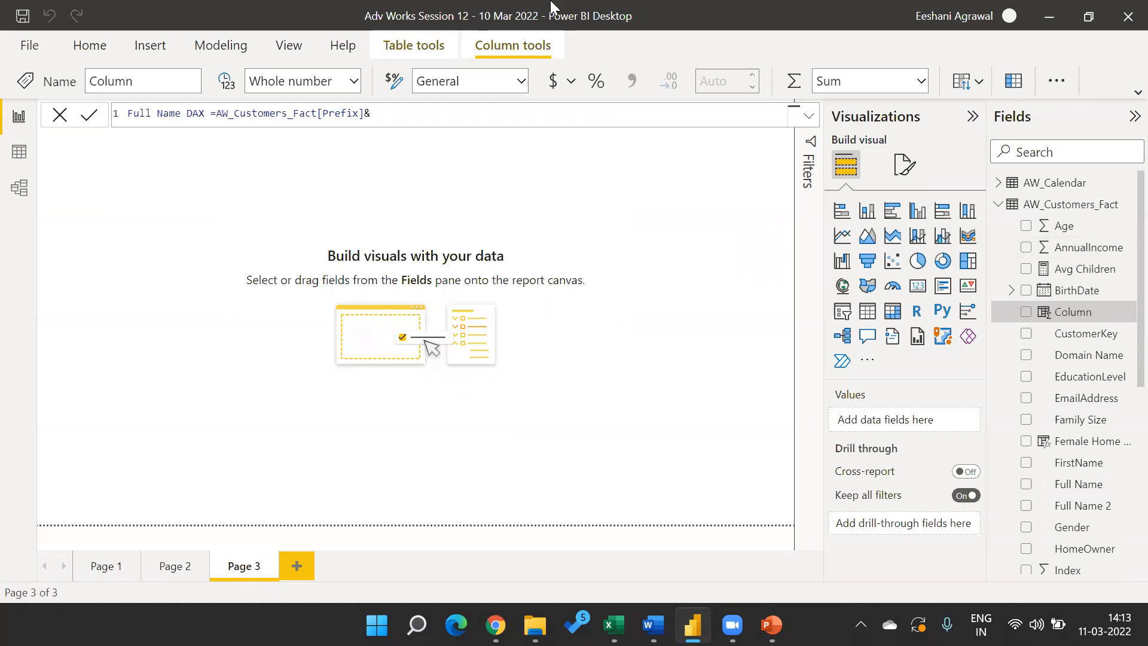
{"action": "left_click", "coordinate": [438, 115]}
{"action": "type", "text": "\" \""}
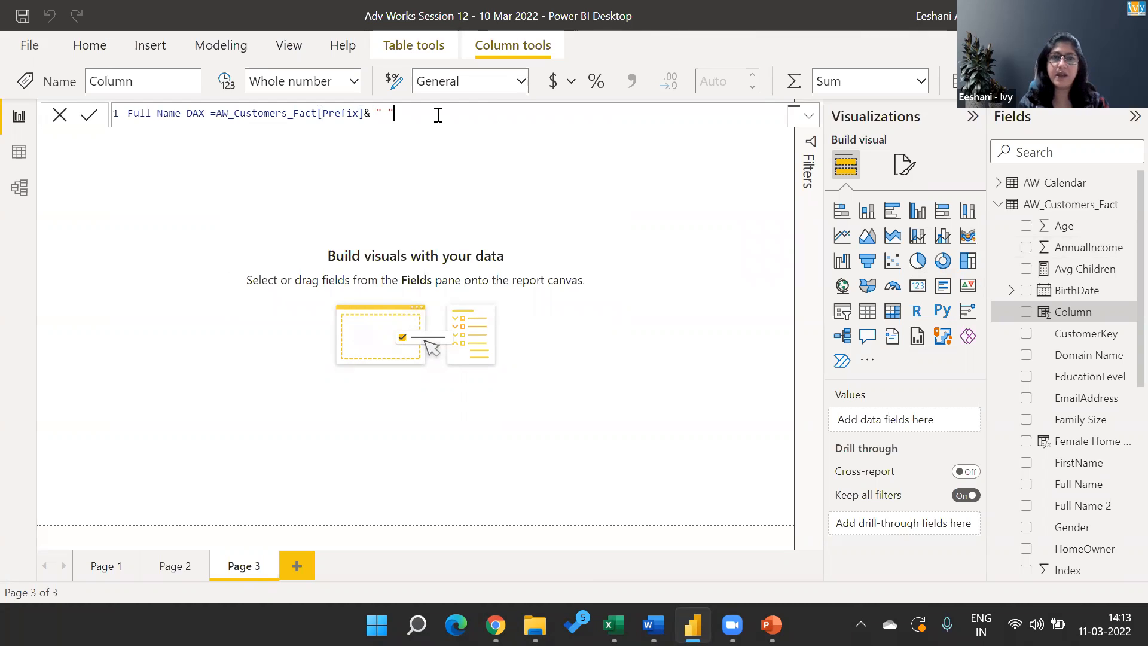
{"action": "type", "text": "&fir"}
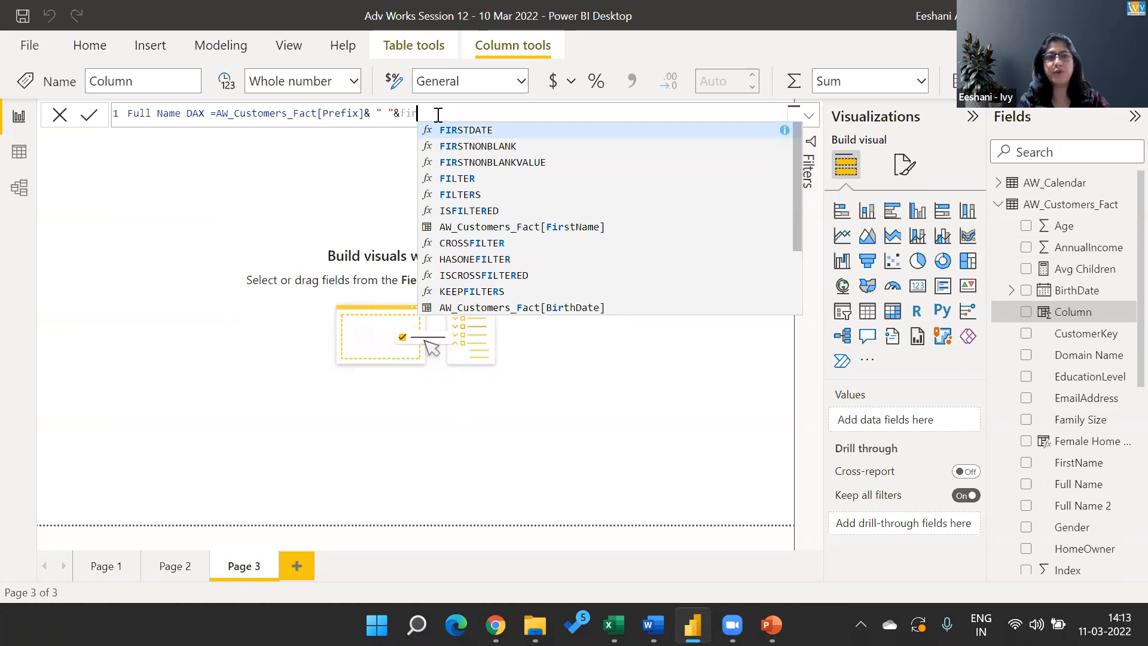
Append AW_Customers_Fact[FirstName] to the formula, followed by & and another " " separator.
{"action": "key", "text": "Down"}
{"action": "key", "text": "Down"}
{"action": "key", "text": "Down"}
{"action": "key", "text": "Down"}
{"action": "key", "text": "Down"}
{"action": "key", "text": "Down"}
{"action": "key", "text": "Tab"}
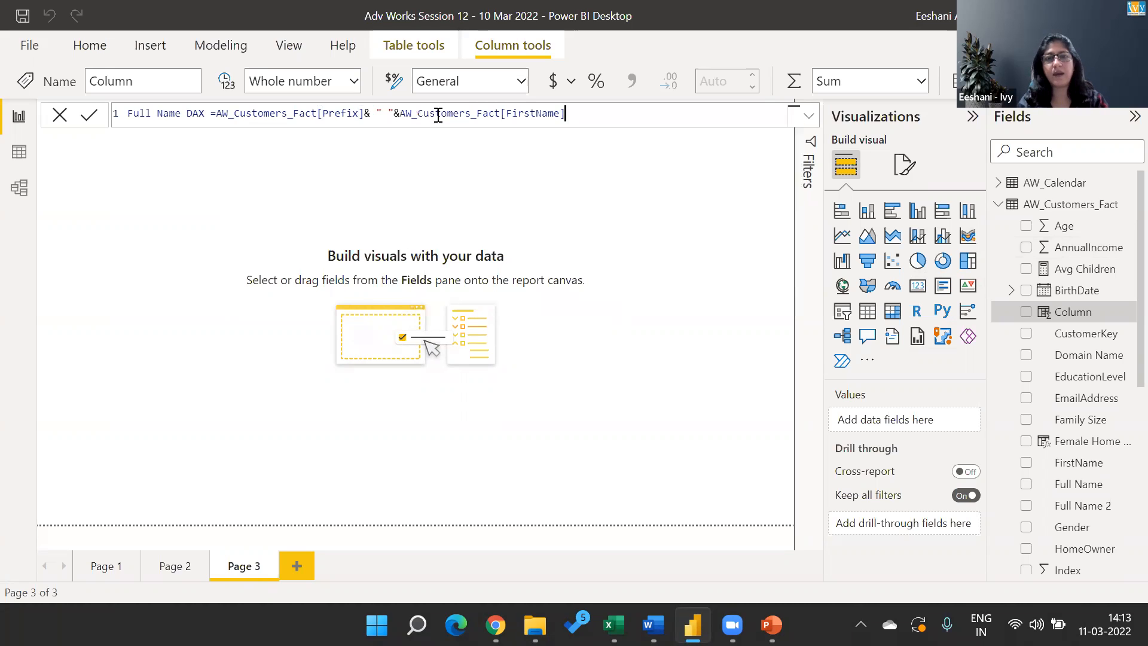
{"action": "type", "text": "& \" \""}
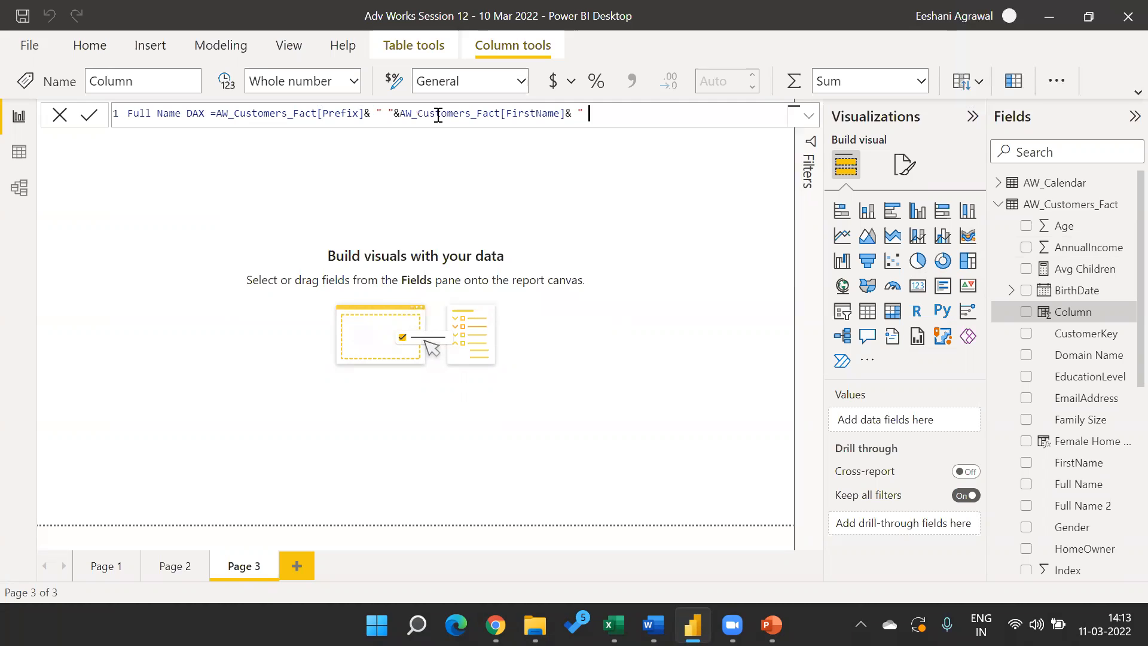
{"action": "type", "text": "&last"}
Complete the formula by joining AW_Customers_Fact[LastName] with & and commit the calculated column.
{"action": "key", "text": "Down"}
{"action": "key", "text": "Down"}
{"action": "key", "text": "Down"}
{"action": "key", "text": "Down"}
{"action": "key", "text": "Tab"}
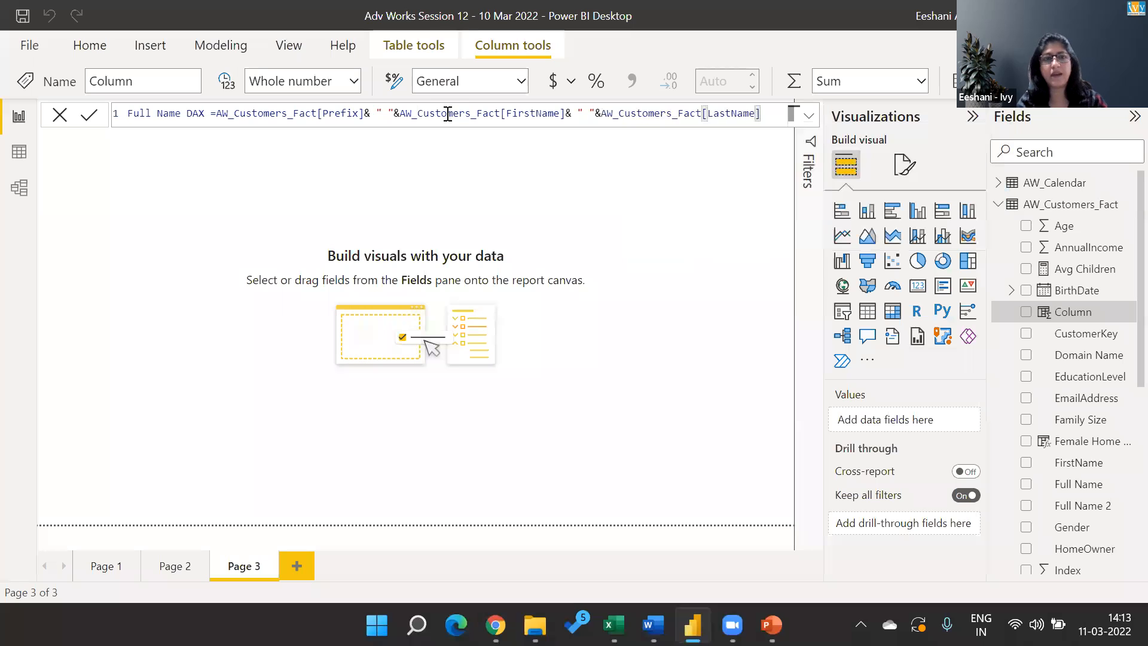
{"action": "key", "text": "Return"}
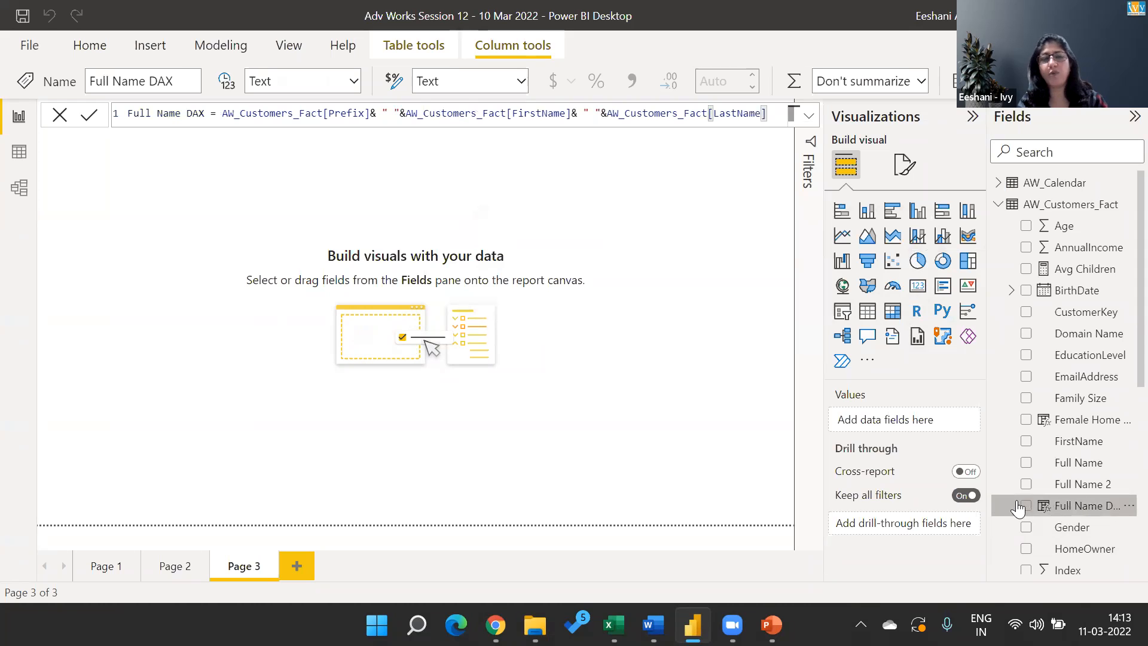
Compare the Full Name DAX values with Full Name 2 in the table data and review the customer fields in the report view.
{"action": "left_click", "coordinate": [13, 160]}
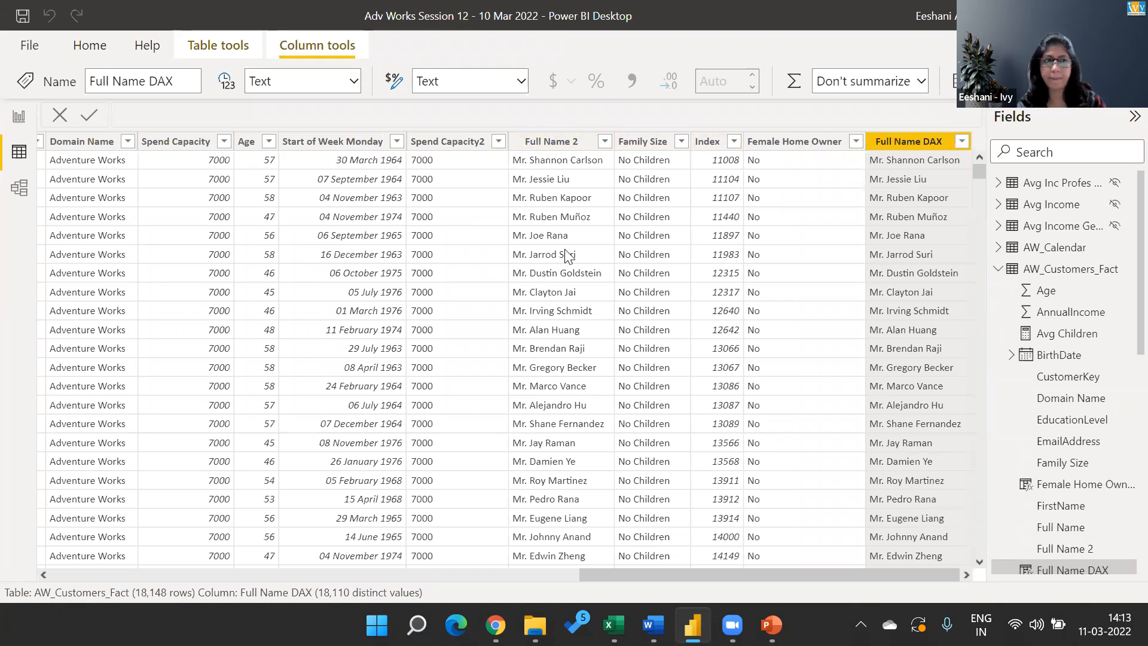
{"action": "left_click", "coordinate": [19, 117]}
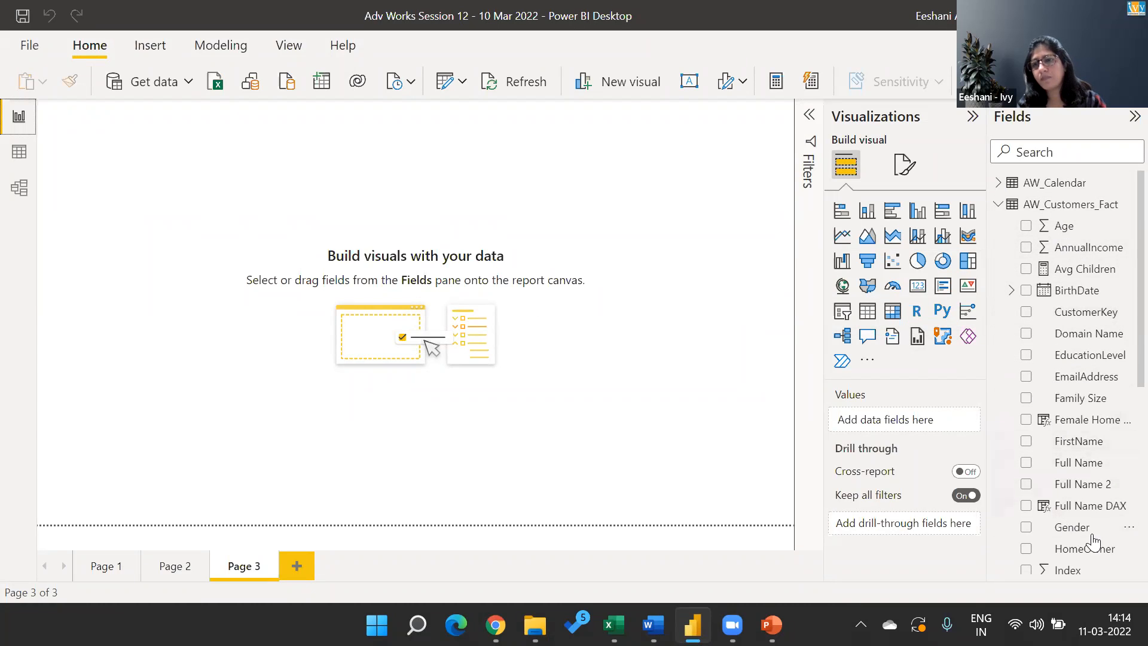
{"action": "scroll", "coordinate": [1122, 443], "scroll_direction": "down", "scroll_amount": 3}
{"action": "scroll", "coordinate": [1122, 443], "scroll_direction": "down", "scroll_amount": 2}
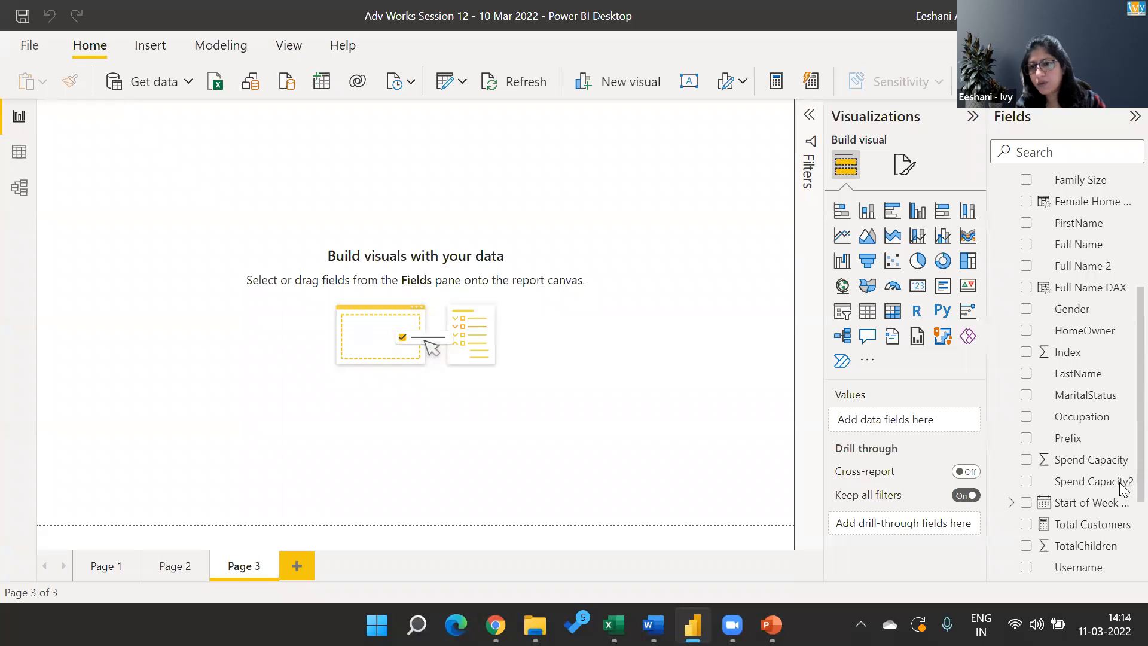
{"action": "scroll", "coordinate": [1123, 478], "scroll_direction": "down", "scroll_amount": 2}
{"action": "scroll", "coordinate": [1123, 481], "scroll_direction": "up", "scroll_amount": 1}
{"action": "scroll", "coordinate": [1120, 479], "scroll_direction": "up", "scroll_amount": 2}
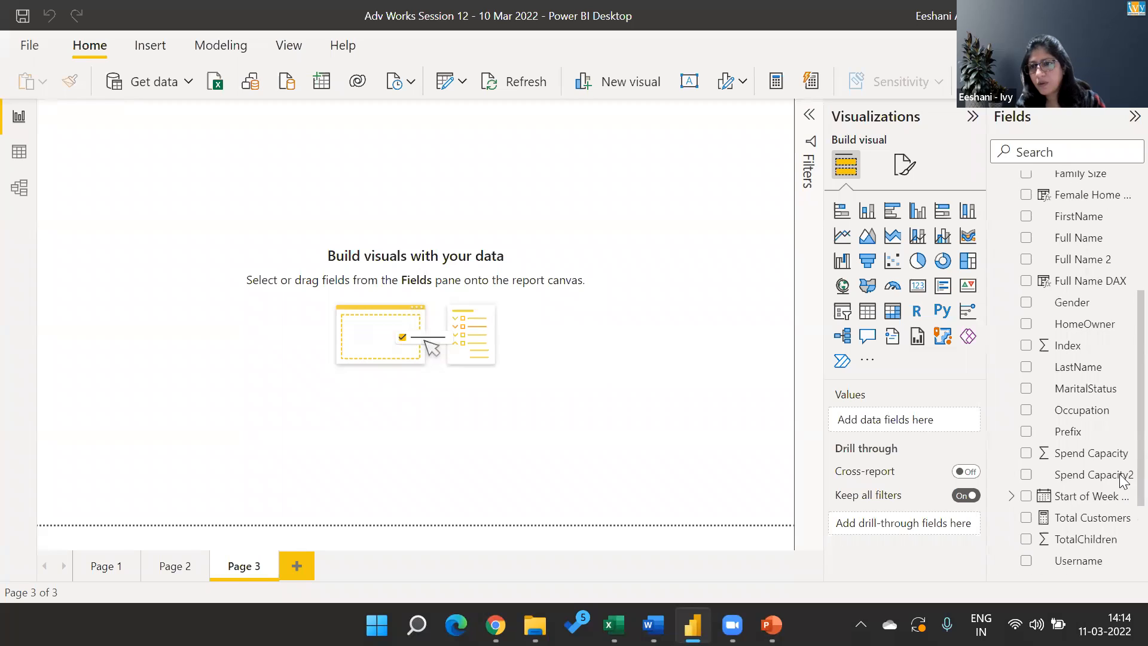
{"action": "scroll", "coordinate": [1124, 434], "scroll_direction": "up", "scroll_amount": 1}
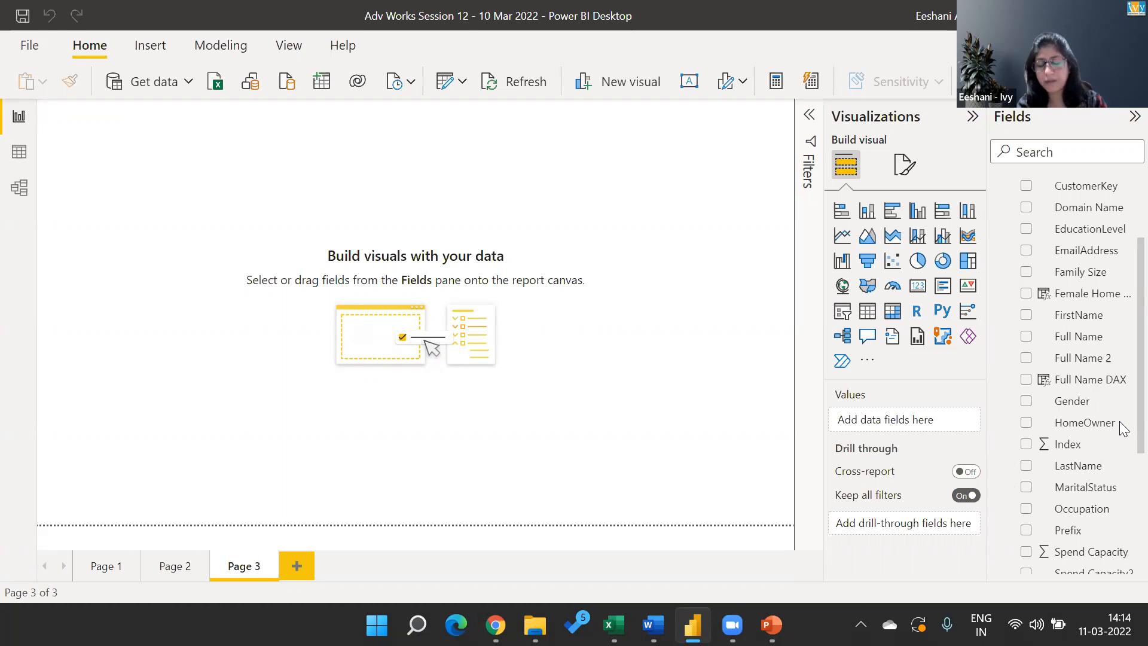
{"action": "scroll", "coordinate": [1122, 427], "scroll_direction": "up", "scroll_amount": 5}
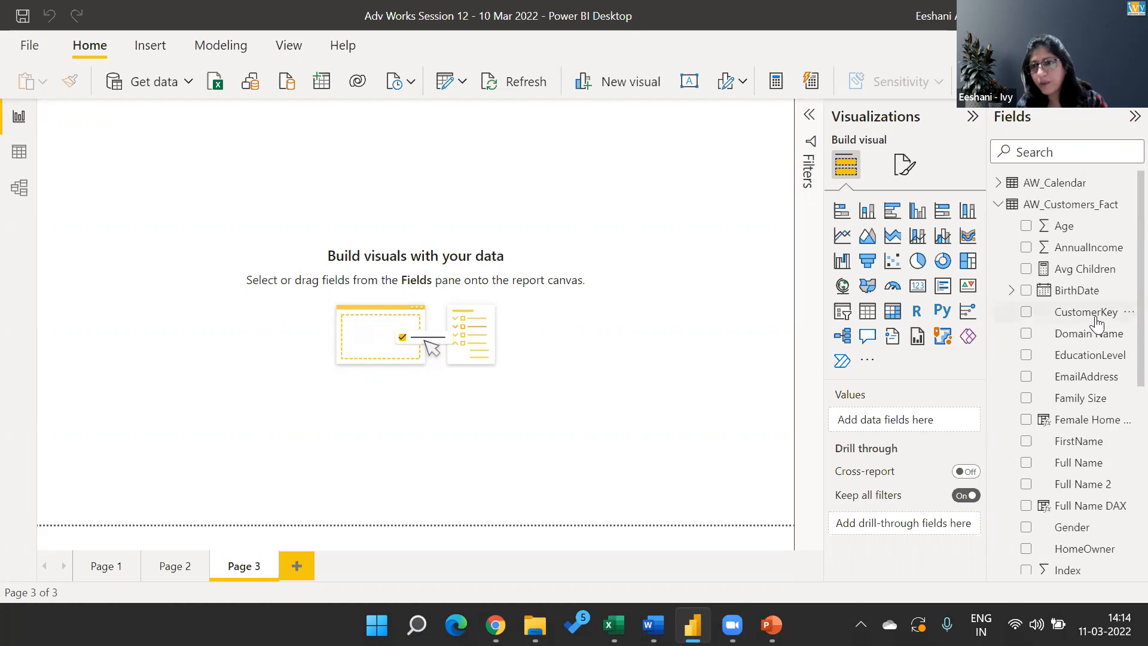
Examine the AW_Customers_Fact table's columns in the data view, including CustomerKey, Prefix and the name columns.
{"action": "left_click", "coordinate": [1095, 318]}
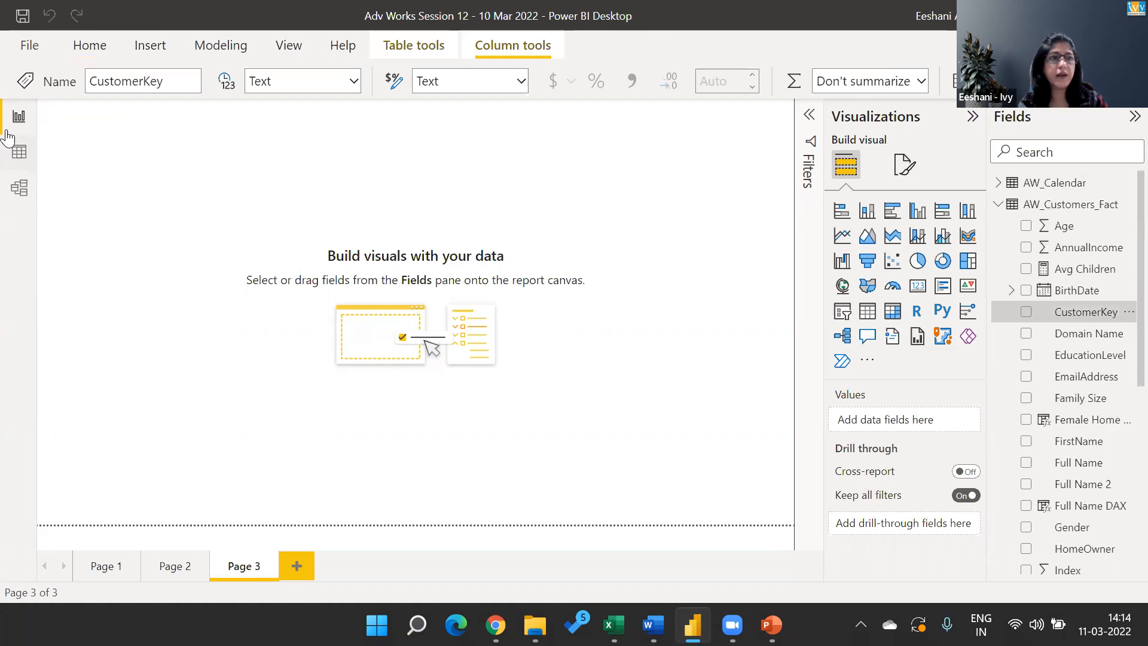
{"action": "left_click", "coordinate": [19, 154]}
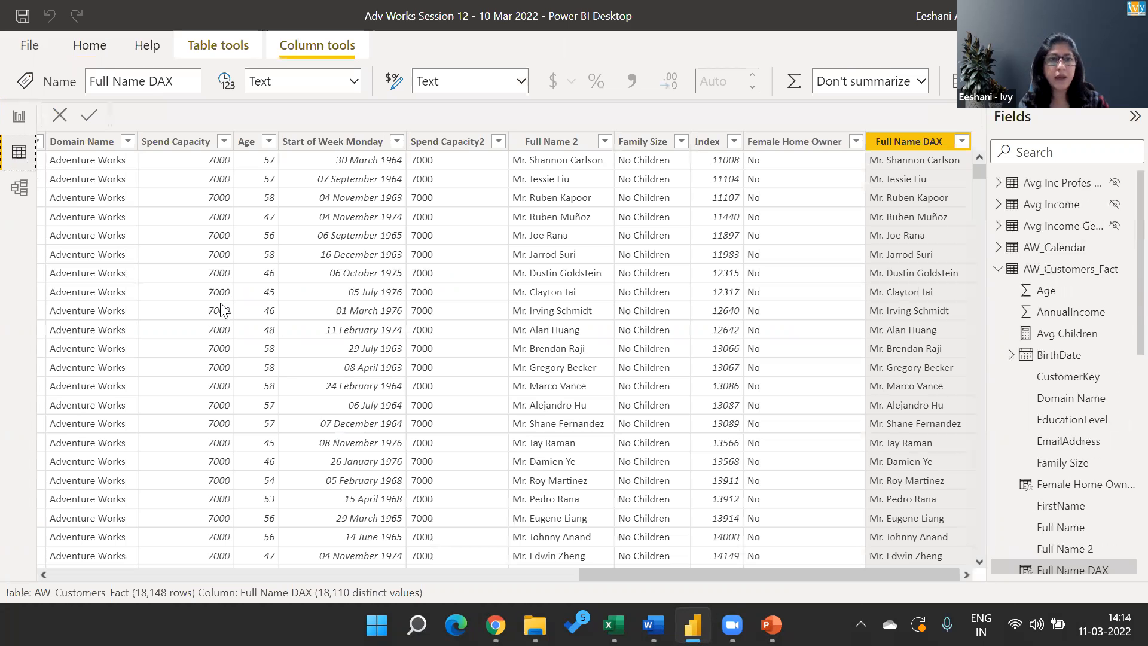
{"action": "key", "text": "Left"}
{"action": "key", "text": "Left"}
{"action": "key", "text": "Left"}
{"action": "key", "text": "Left"}
{"action": "key", "text": "Left"}
{"action": "key", "text": "Left"}
{"action": "key", "text": "Left"}
{"action": "key", "text": "Left"}
{"action": "key", "text": "Left"}
{"action": "key", "text": "Left"}
{"action": "key", "text": "Left"}
{"action": "key", "text": "Left"}
{"action": "key", "text": "Left"}
{"action": "key", "text": "Left"}
{"action": "key", "text": "Left"}
{"action": "key", "text": "Left"}
{"action": "key", "text": "Left"}
{"action": "key", "text": "Left"}
{"action": "key", "text": "Left"}
{"action": "key", "text": "Left"}
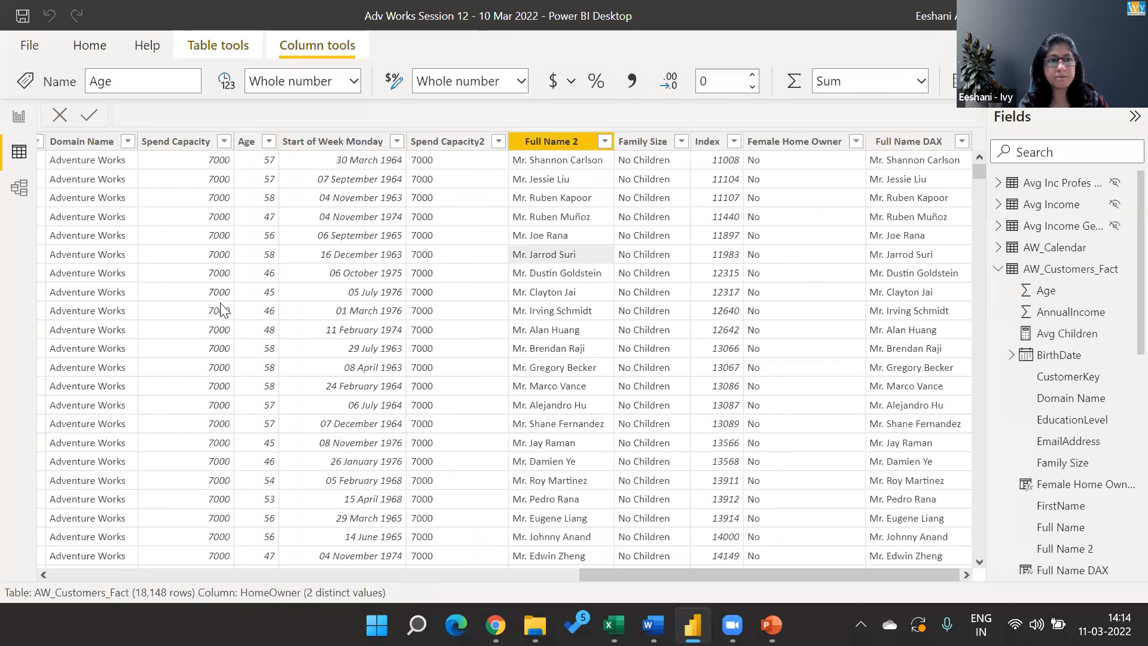
{"action": "key", "text": "Left"}
{"action": "key", "text": "Left"}
{"action": "key", "text": "Left"}
{"action": "key", "text": "Left"}
{"action": "key", "text": "Left"}
{"action": "key", "text": "Left"}
{"action": "key", "text": "Left"}
{"action": "key", "text": "Left"}
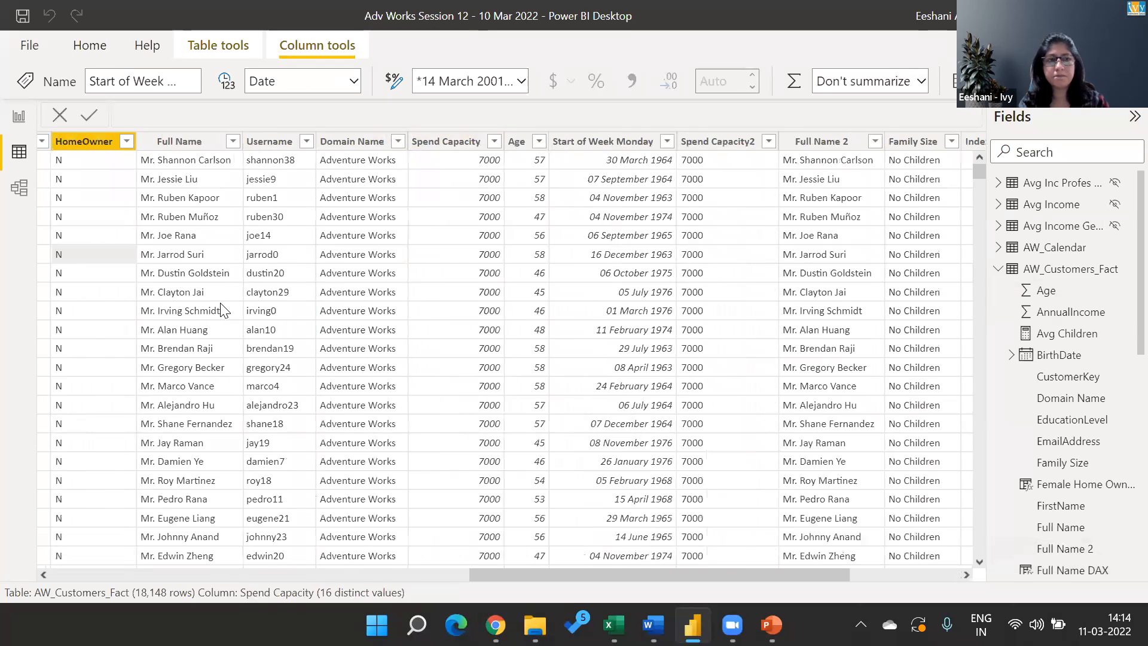
{"action": "key", "text": "Right"}
{"action": "key", "text": "Right"}
{"action": "key", "text": "Right"}
{"action": "key", "text": "Right"}
{"action": "key", "text": "Right"}
{"action": "key", "text": "Right"}
{"action": "key", "text": "Right"}
{"action": "key", "text": "Right"}
{"action": "key", "text": "Right"}
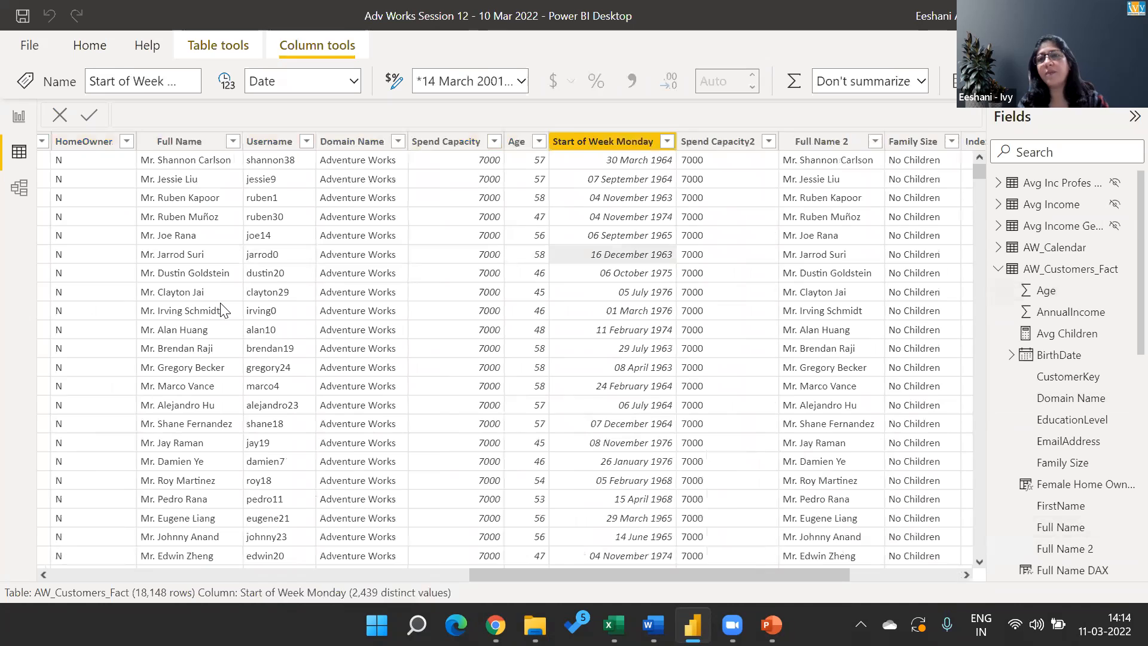
{"action": "key", "text": "Right"}
{"action": "key", "text": "Right"}
{"action": "key", "text": "Right"}
{"action": "key", "text": "Right"}
{"action": "key", "text": "Right"}
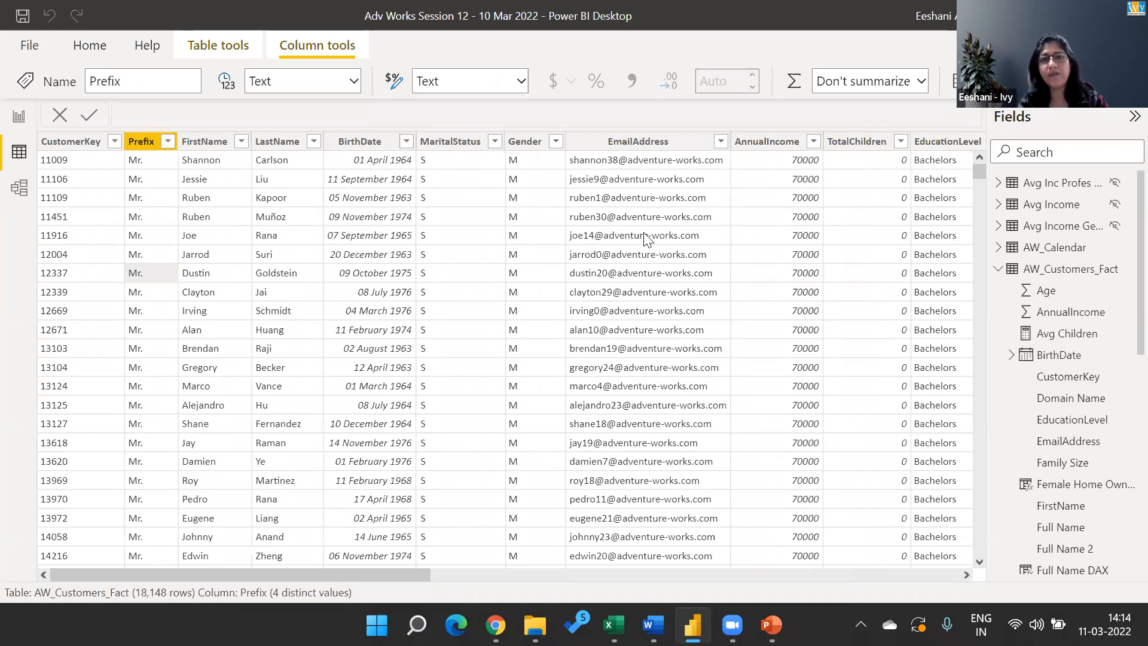
Examine the AW_Customers_Fact columns in the table data, comparing EmailAddress with the existing Username and Domain Name columns.
{"action": "scroll", "coordinate": [629, 185], "scroll_direction": "down", "scroll_amount": 1}
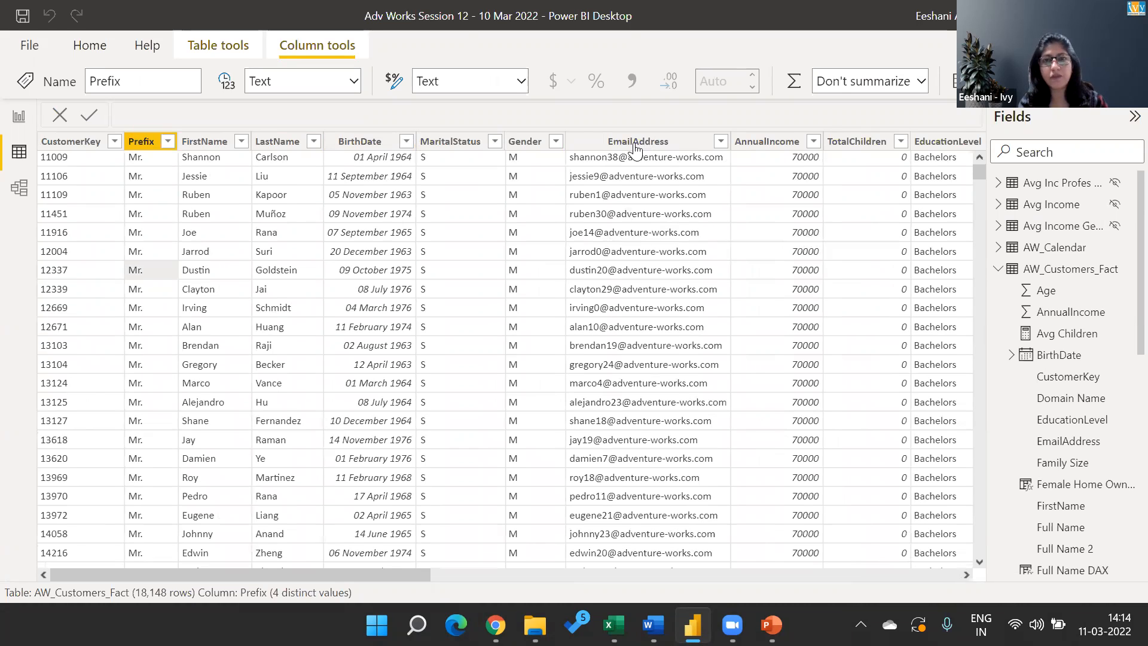
{"action": "left_click", "coordinate": [849, 214]}
{"action": "key", "text": "Right"}
{"action": "key", "text": "Right"}
{"action": "key", "text": "Right"}
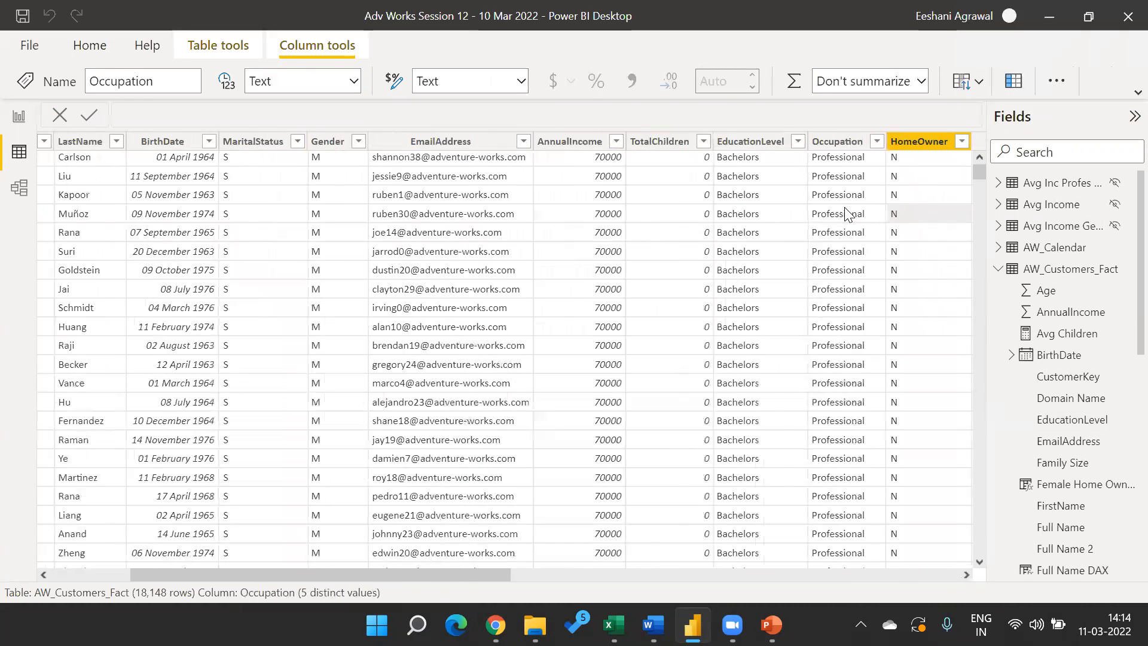
{"action": "key", "text": "Right"}
{"action": "key", "text": "Right"}
{"action": "key", "text": "Right"}
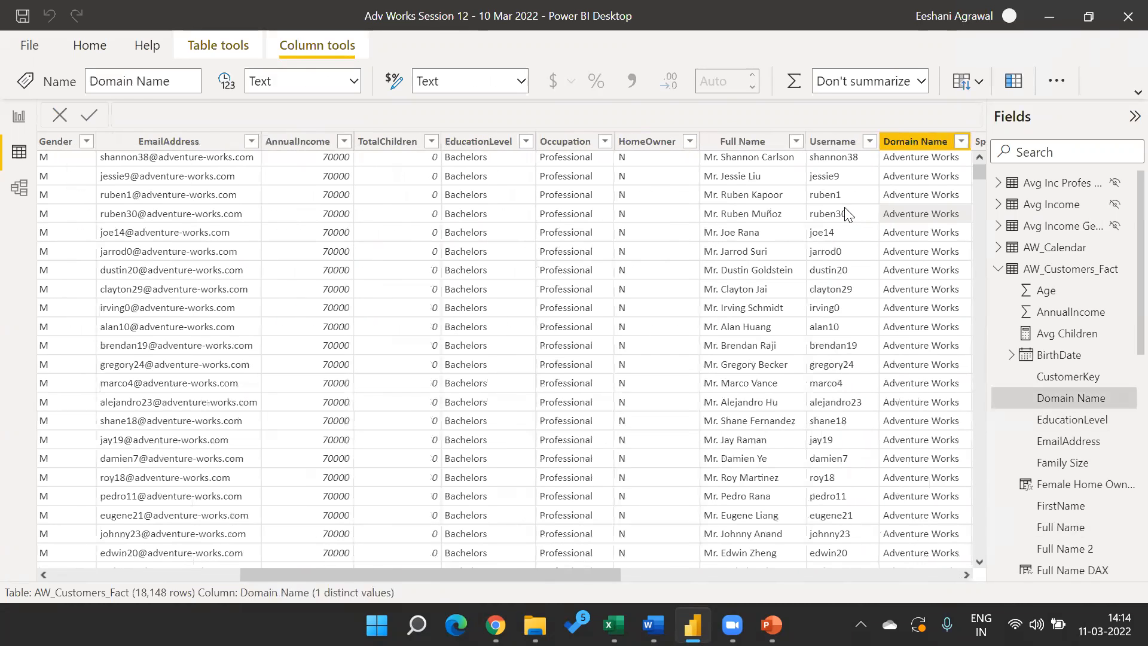
{"action": "key", "text": "Left"}
{"action": "key", "text": "Right"}
{"action": "key", "text": "Left"}
{"action": "key", "text": "Right"}
{"action": "key", "text": "Left"}
{"action": "key", "text": "Left"}
{"action": "key", "text": "Left"}
{"action": "key", "text": "Left"}
{"action": "key", "text": "Left"}
{"action": "key", "text": "Left"}
{"action": "key", "text": "Left"}
{"action": "key", "text": "Left"}
{"action": "key", "text": "Left"}
{"action": "key", "text": "Left"}
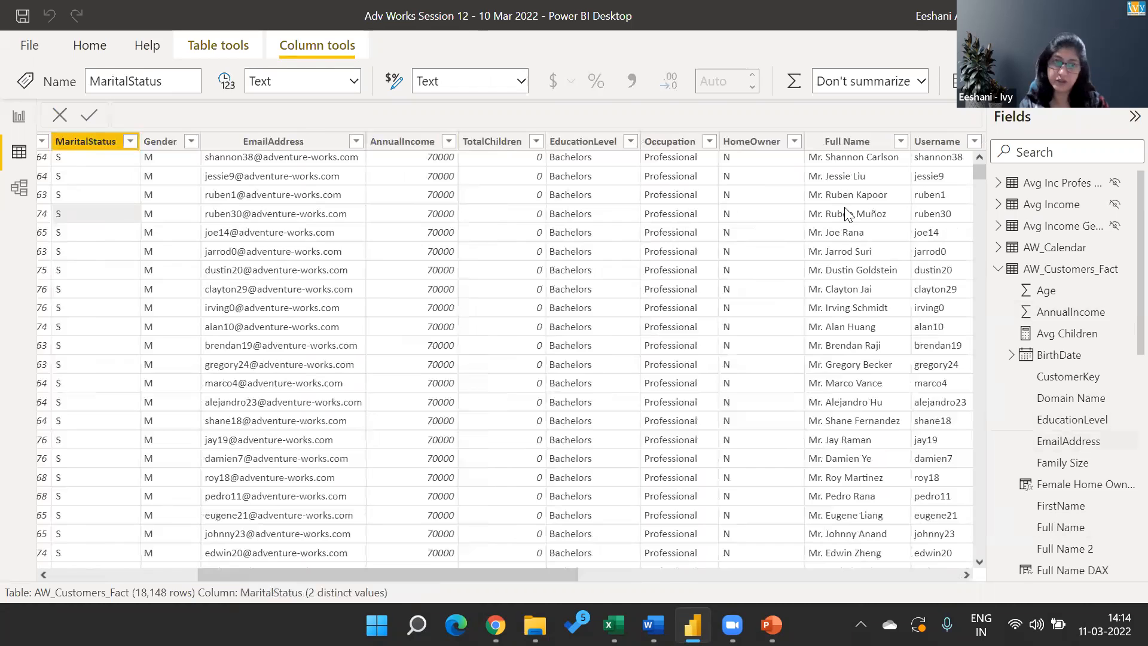
{"action": "key", "text": "Right"}
{"action": "key", "text": "Right"}
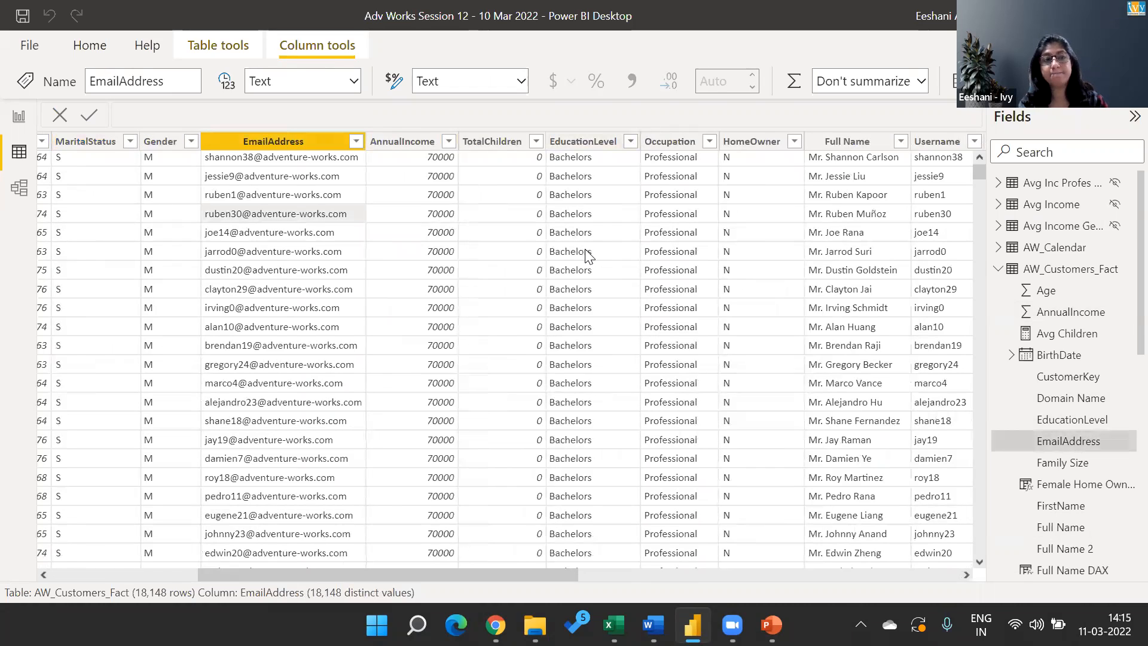
{"action": "left_click", "coordinate": [17, 119]}
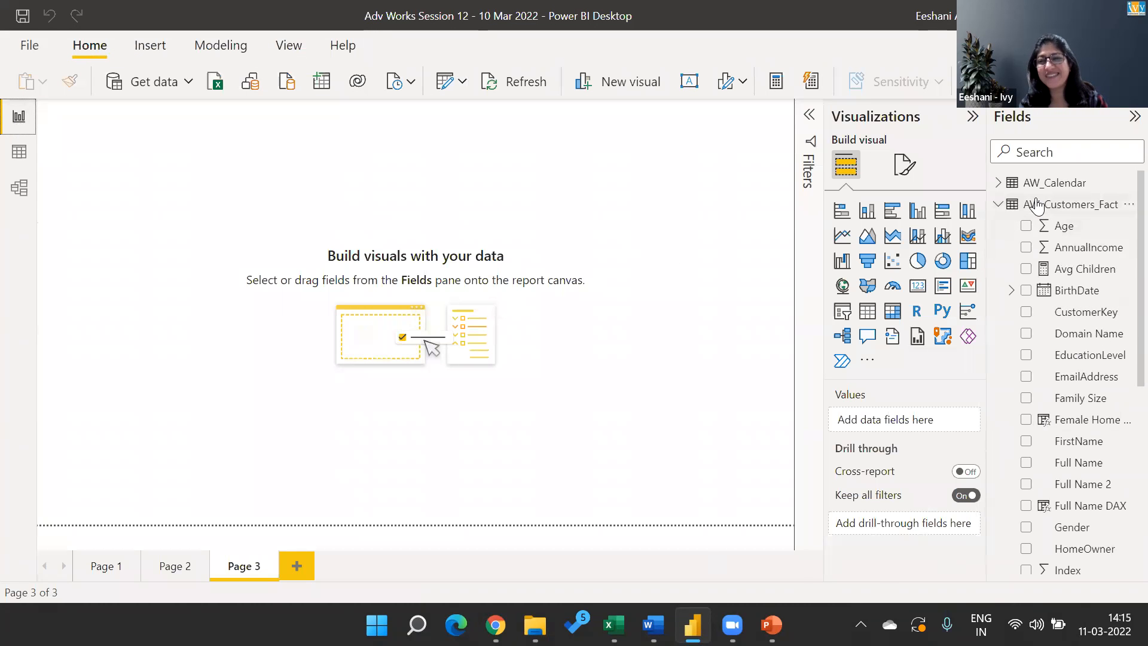
{"action": "left_click", "coordinate": [19, 153]}
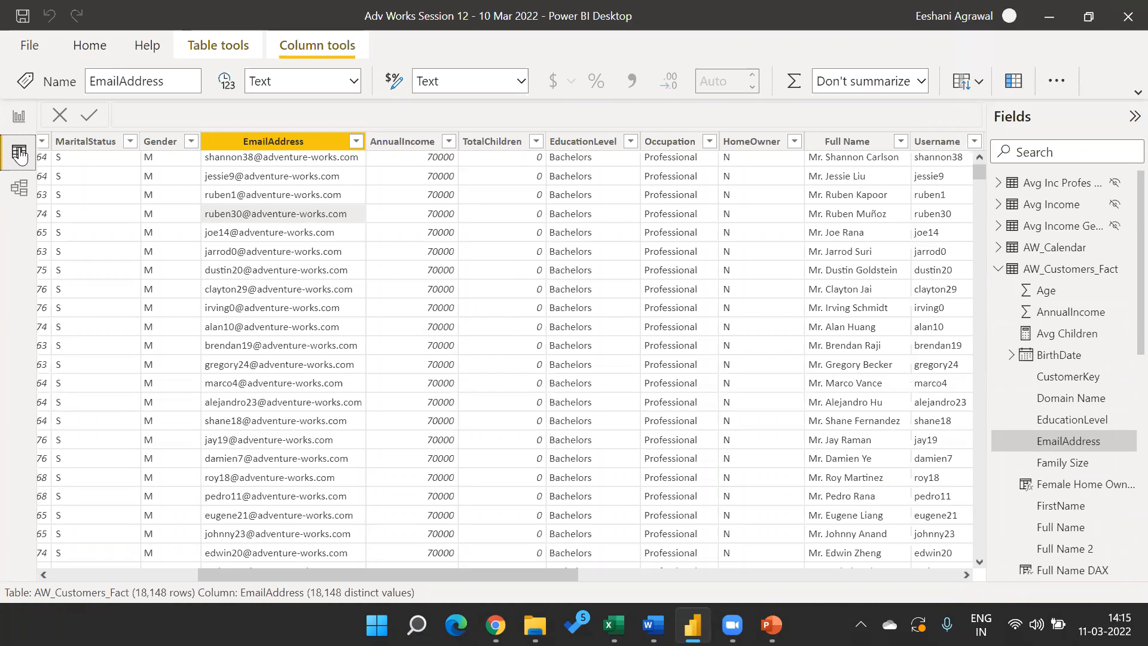
{"action": "key", "text": "super+Tab"}
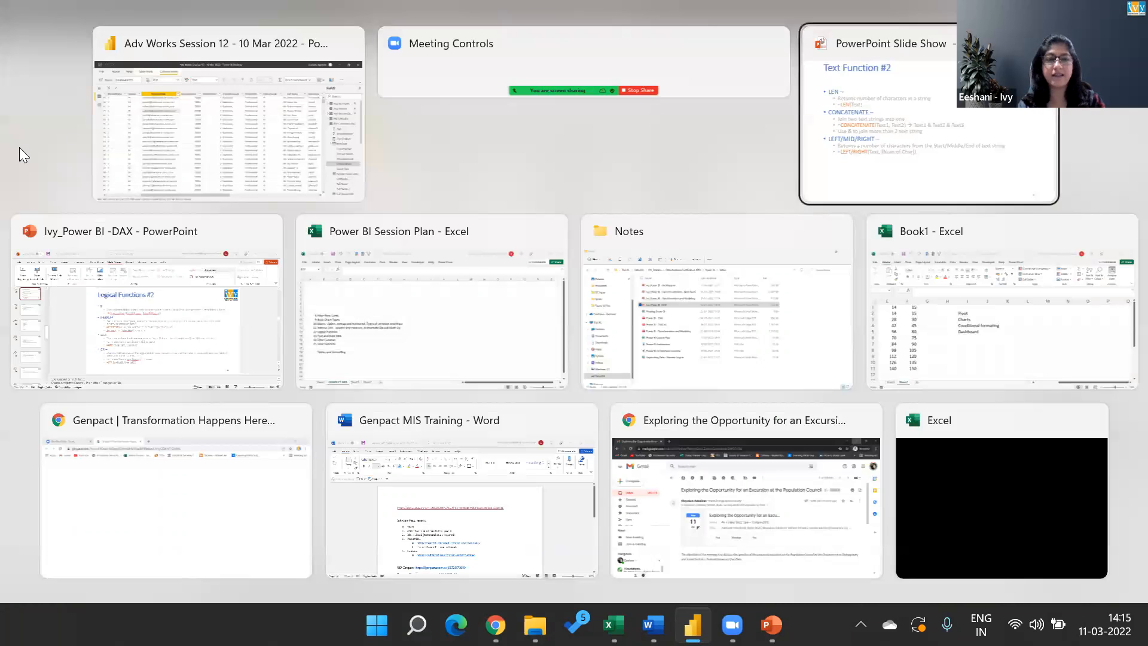
{"action": "key", "text": "Left"}
{"action": "key", "text": "Left"}
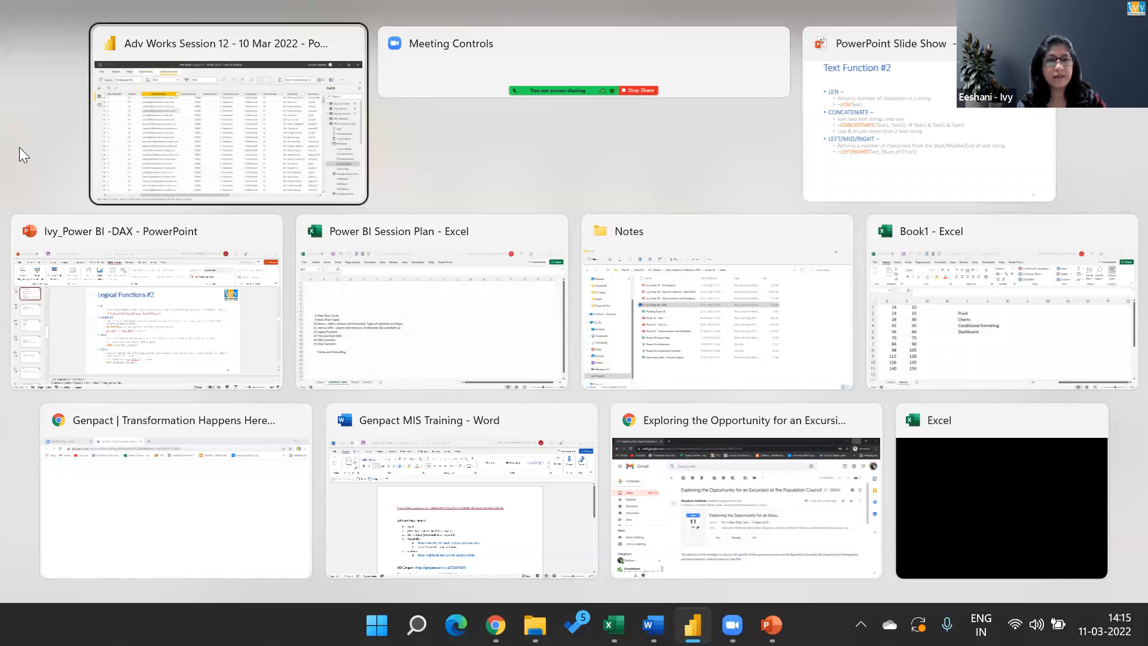
{"action": "key", "text": "Return"}
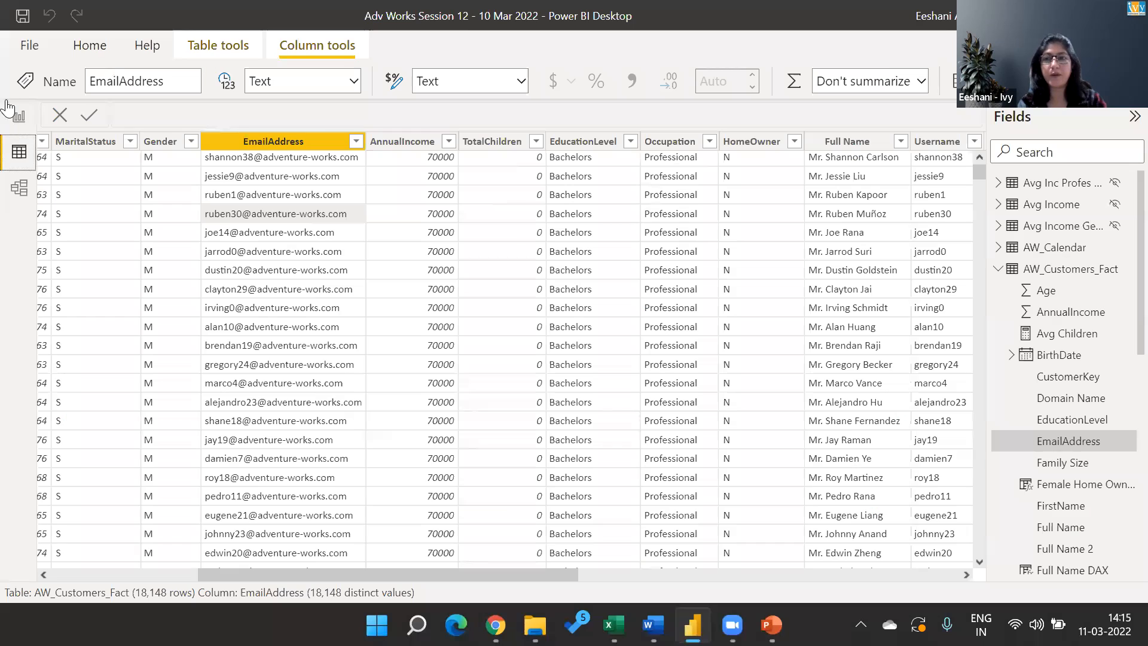
Add a new calculated column to AW_Customers_Fact from the report view and name it UserName DAX.
{"action": "left_click", "coordinate": [20, 117]}
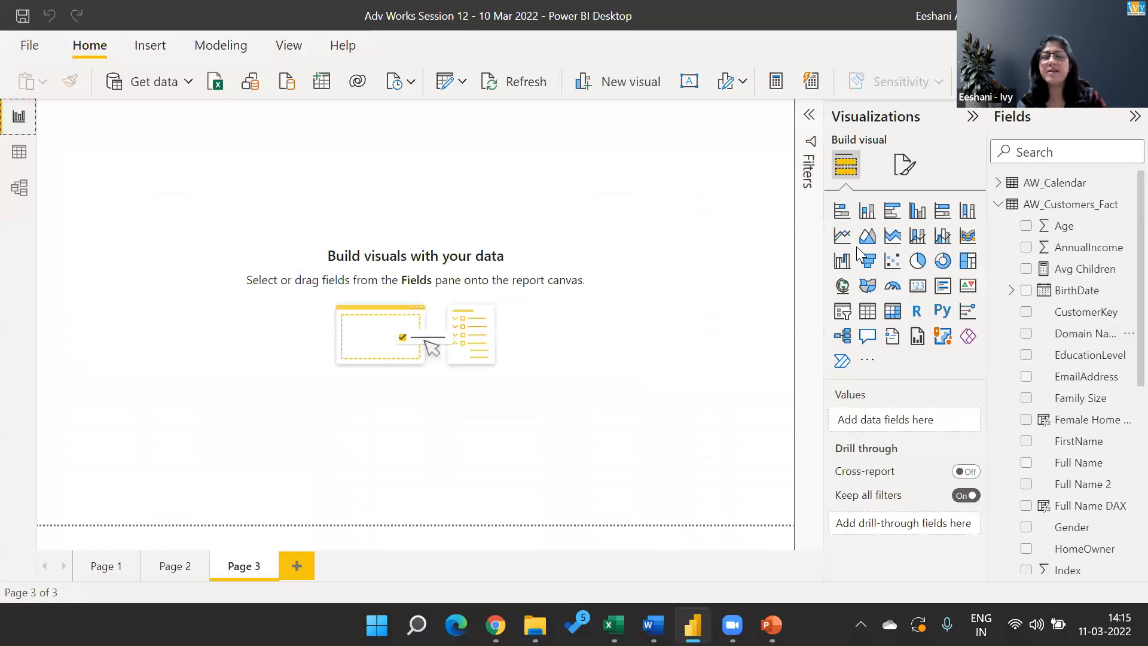
{"action": "right_click", "coordinate": [1056, 210]}
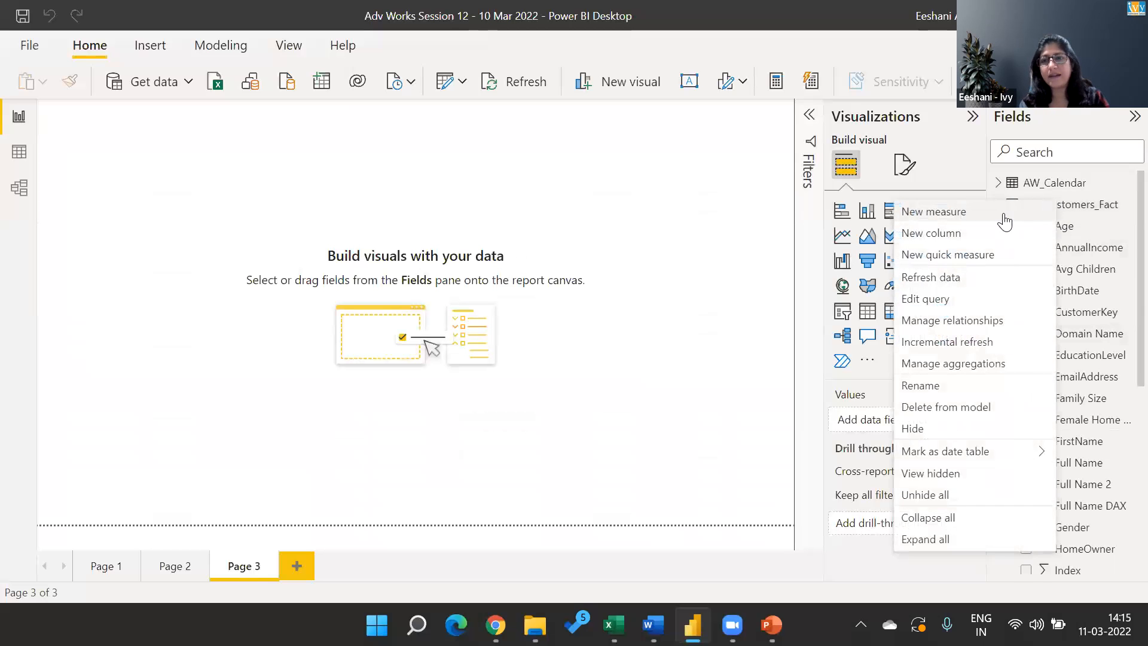
{"action": "left_click", "coordinate": [937, 234]}
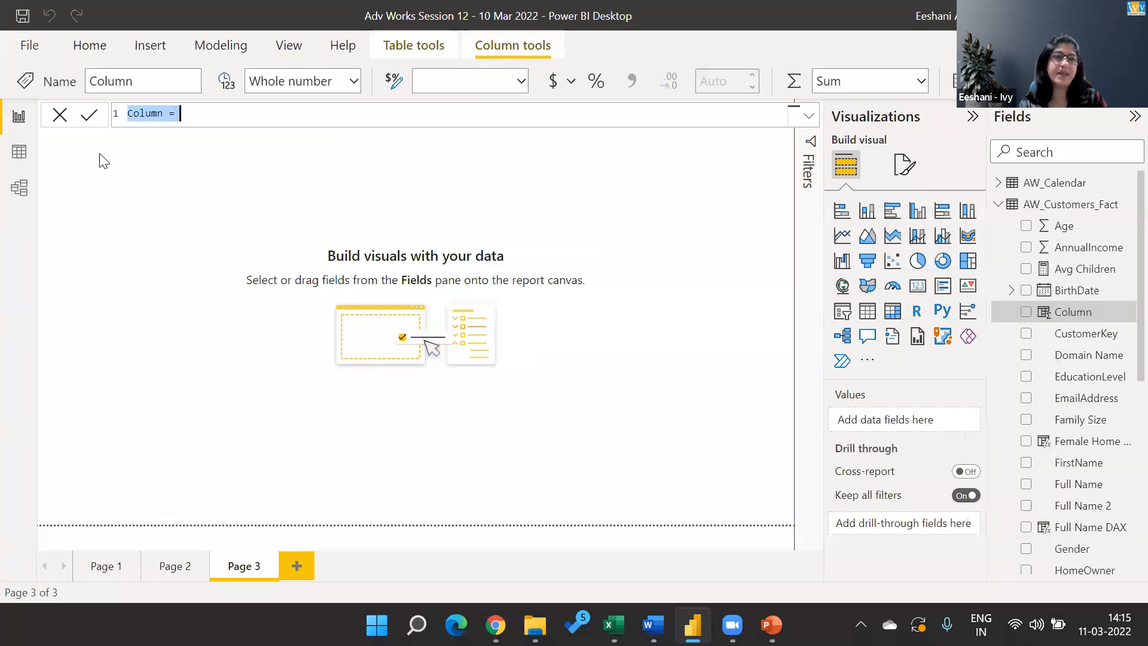
{"action": "key", "text": "shift+Right"}
{"action": "key", "text": "shift+Right"}
{"action": "key", "text": "shift+Right"}
{"action": "key", "text": "shift+Right"}
{"action": "key", "text": "shift+Right"}
{"action": "key", "text": "shift+Right"}
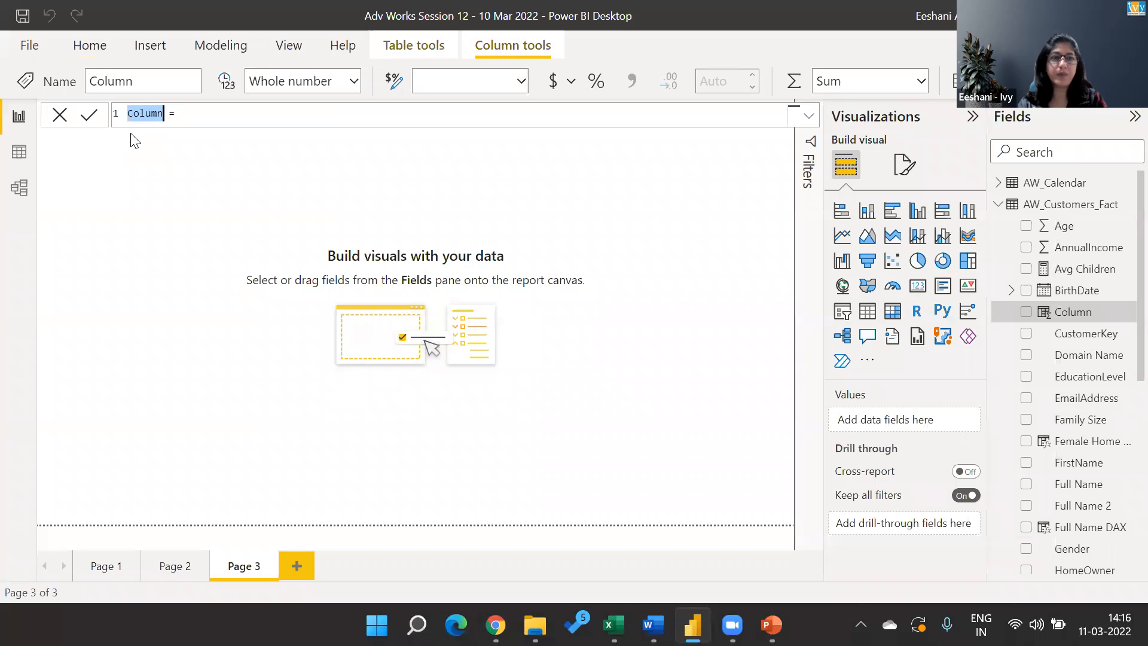
{"action": "type", "text": "UserName D"}
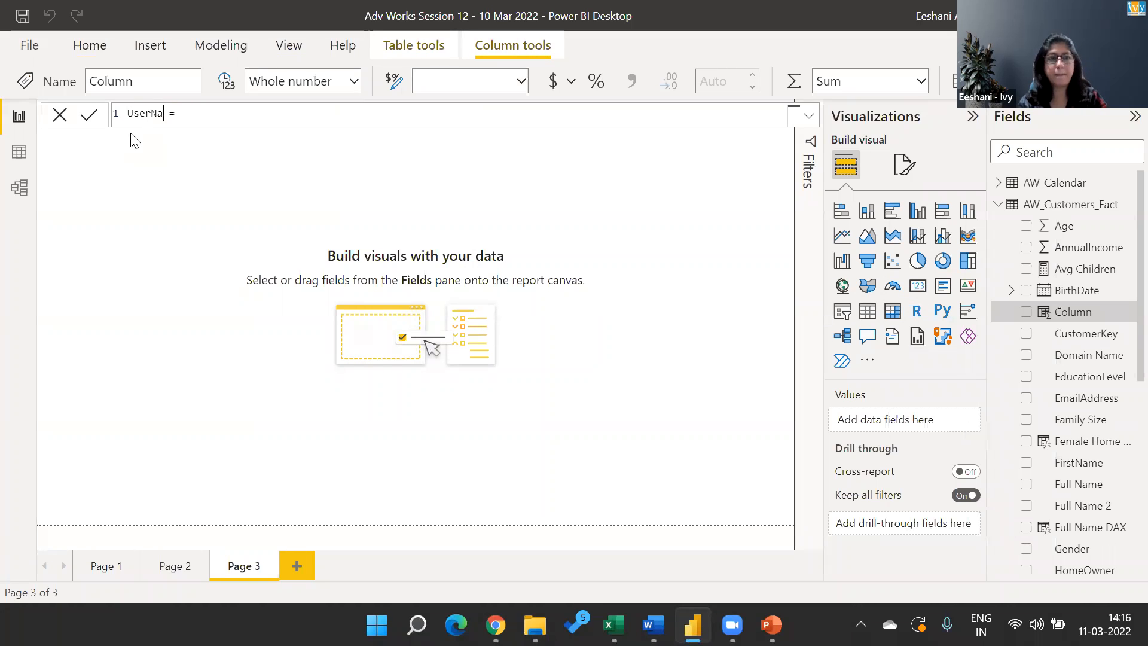
{"action": "type", "text": "AX"}
{"action": "key", "text": "End"}
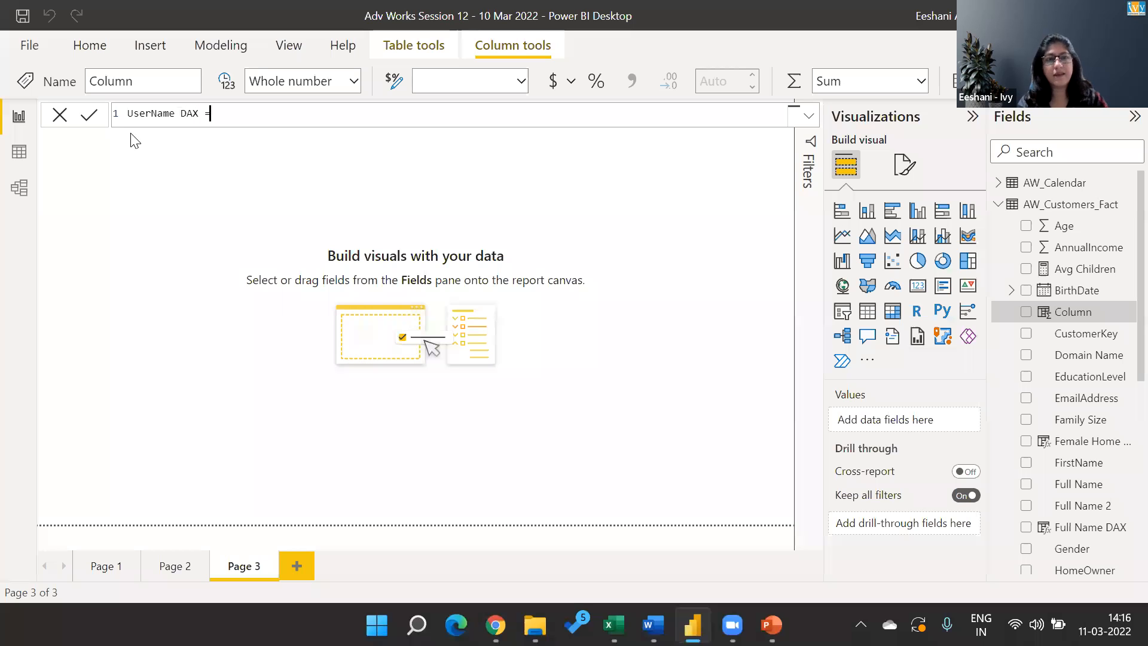
Start the column's formula with the LEFT function, using AW_Customers_Fact[EmailAddress] as its text argument.
{"action": "type", "text": "lef"}
{"action": "key", "text": "Tab"}
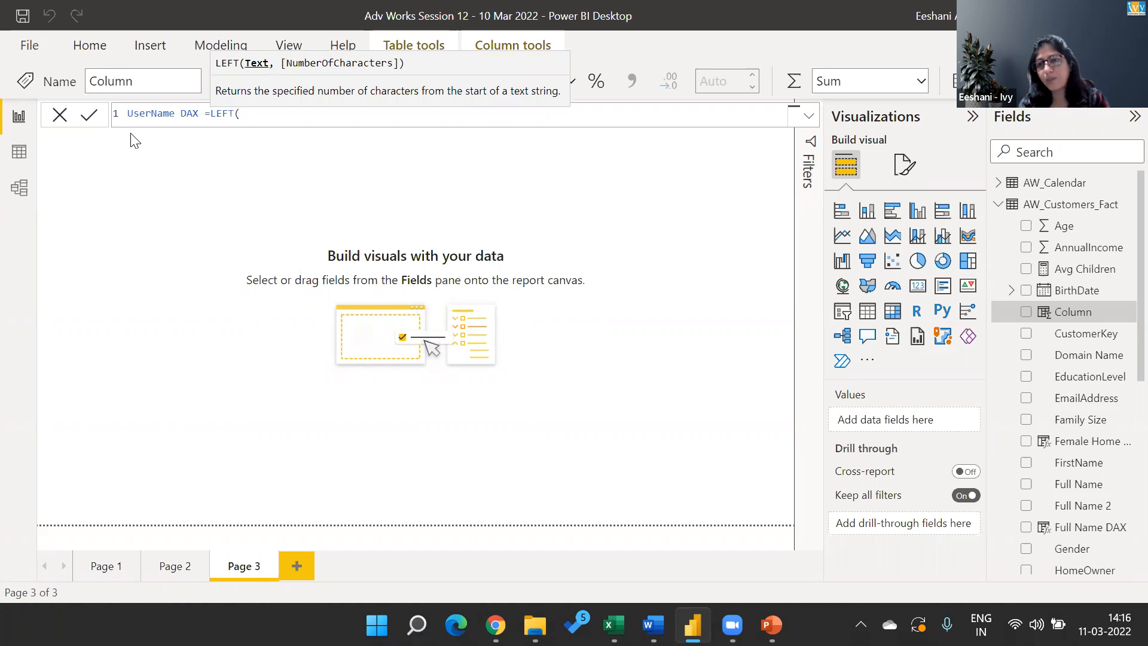
{"action": "type", "text": "ema"}
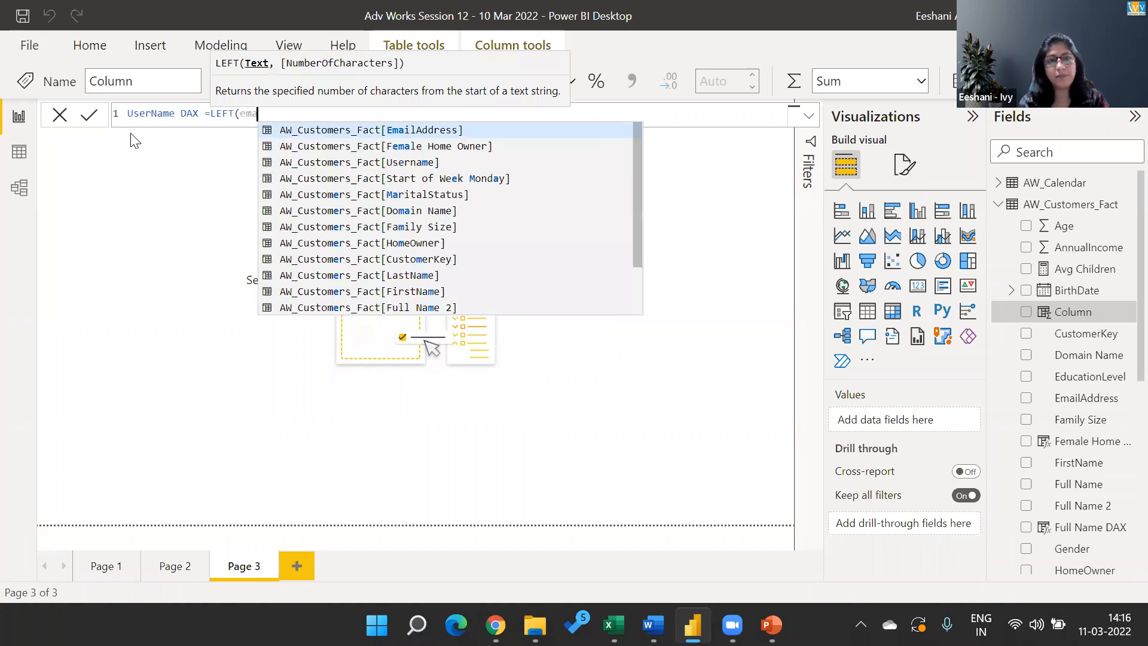
{"action": "key", "text": "Tab"}
{"action": "type", "text": ","}
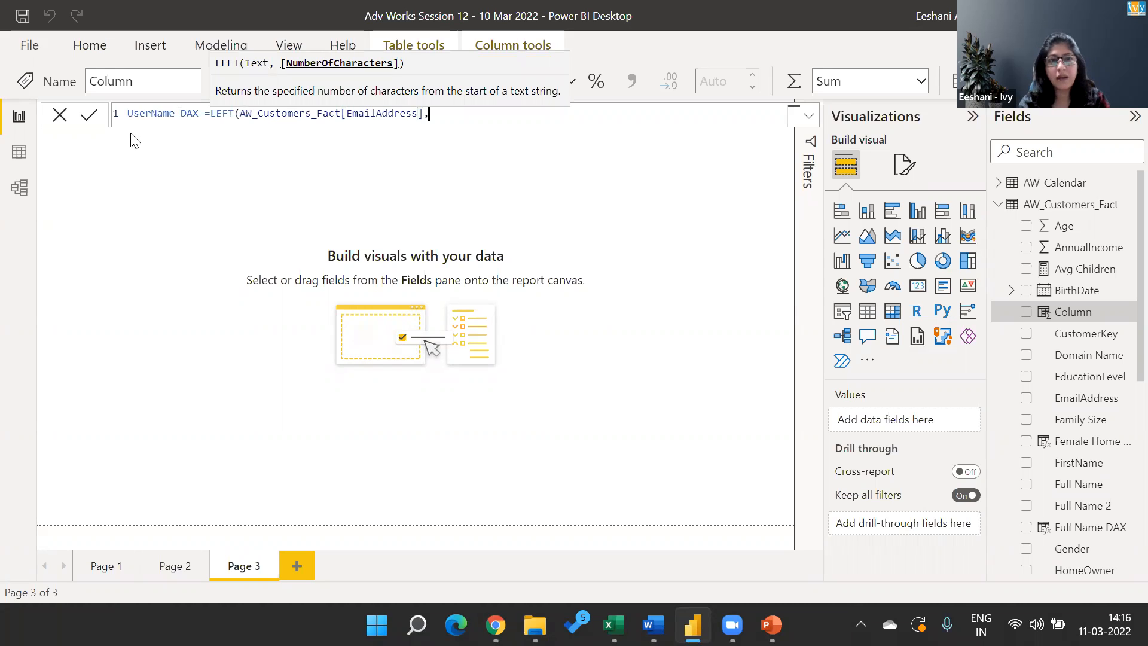
{"action": "type", "text": "fin"}
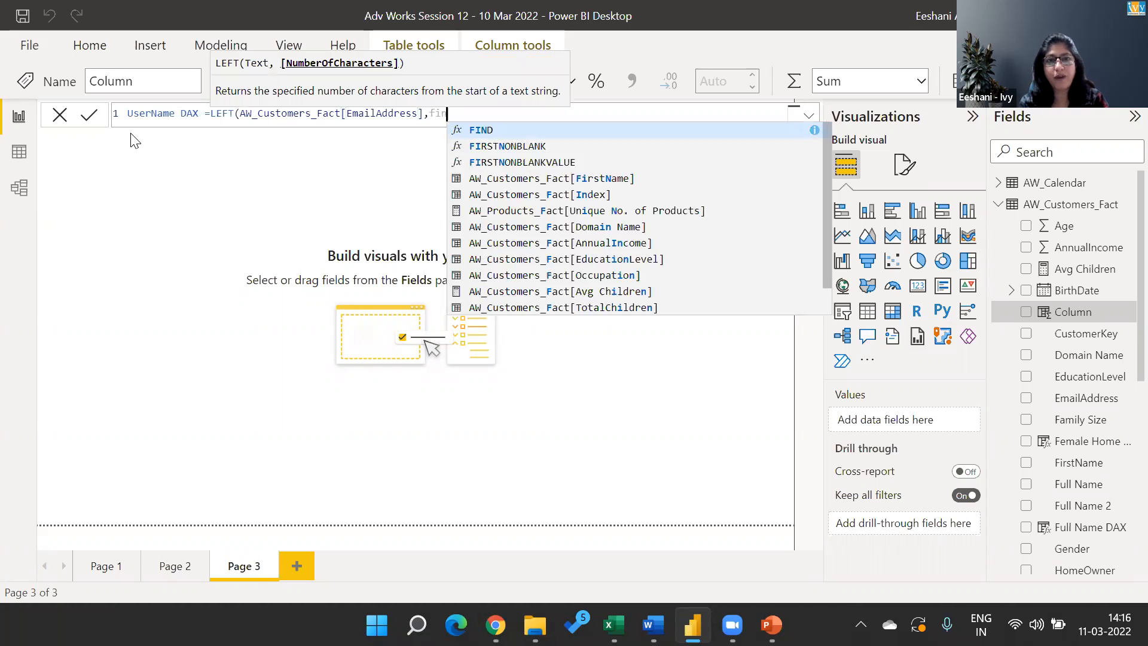
Nest a FIND function as LEFT's character count, searching for "@" within AW_Customers_Fact[EmailAddress].
{"action": "key", "text": "Tab"}
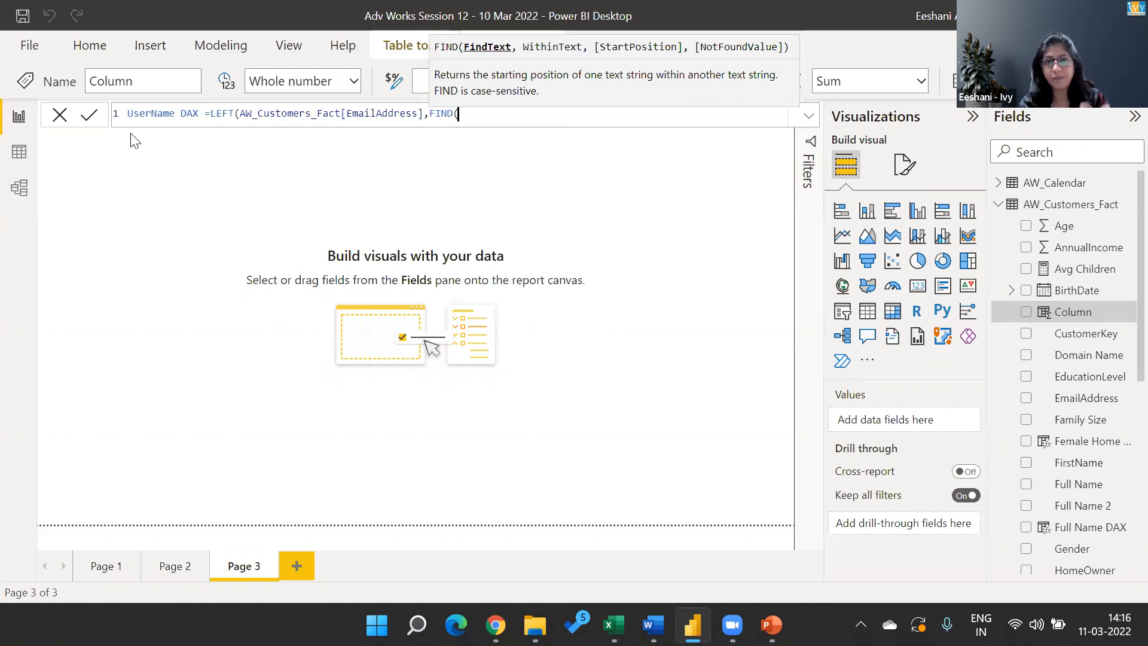
{"action": "type", "text": "\""}
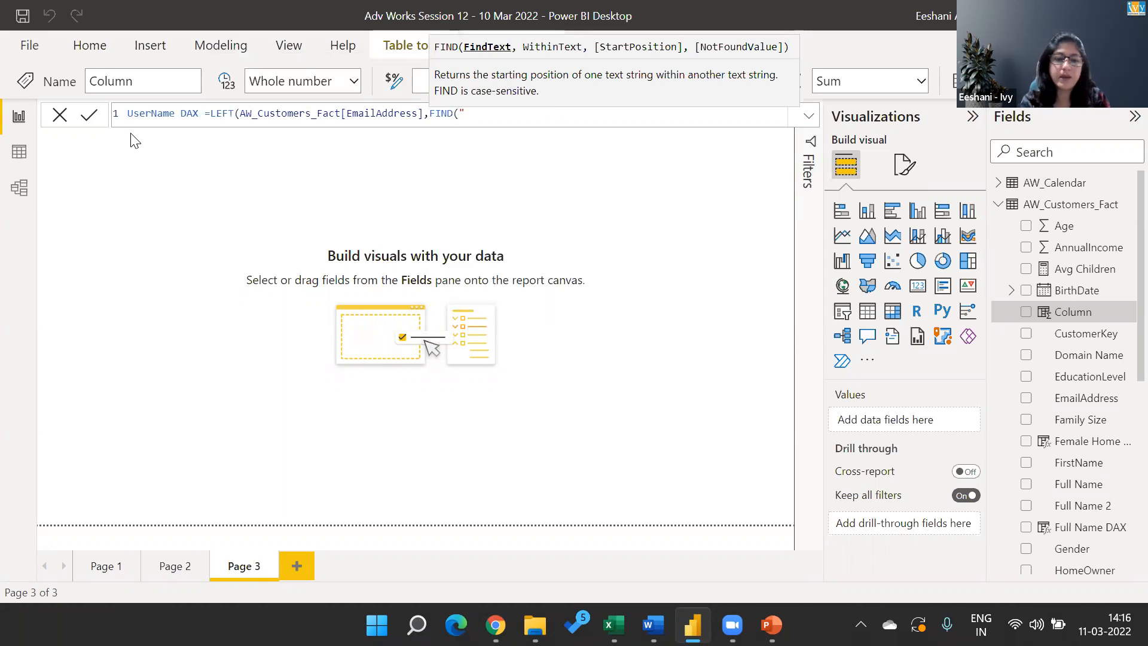
{"action": "type", "text": "@"}
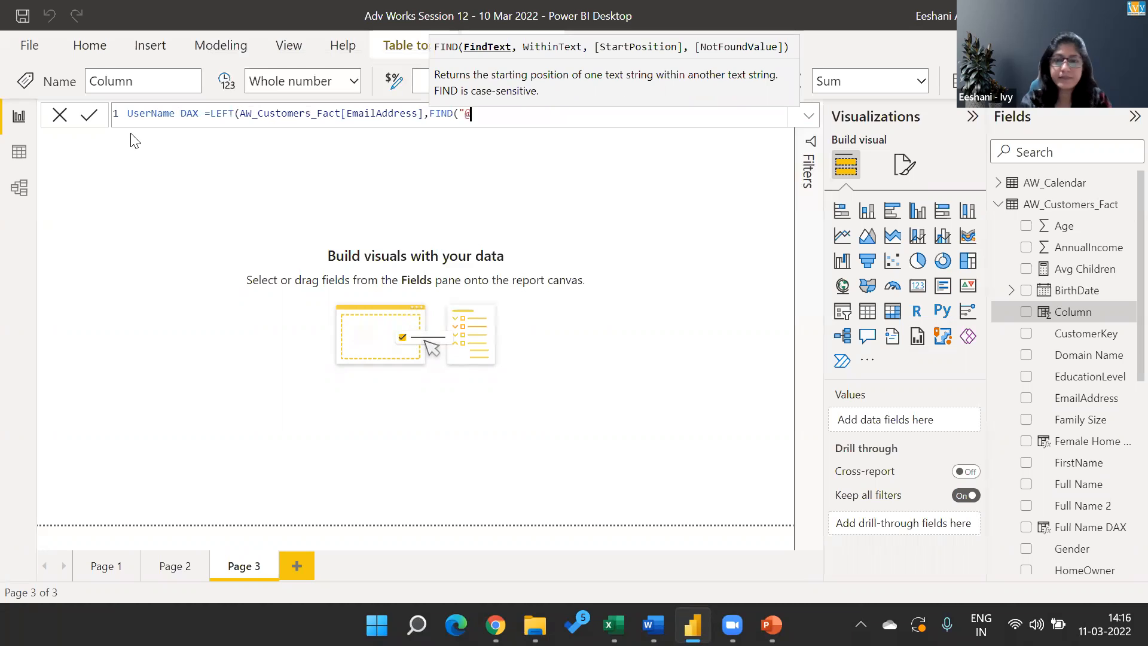
{"action": "type", "text": "\""}
{"action": "type", "text": ",ema"}
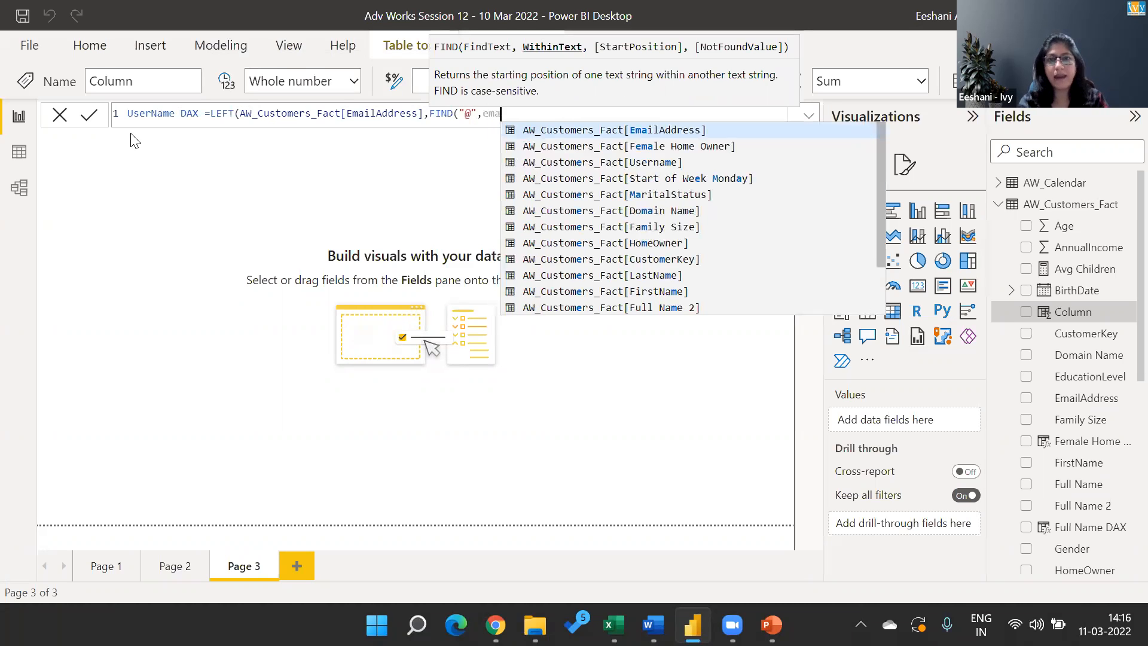
{"action": "key", "text": "Tab"}
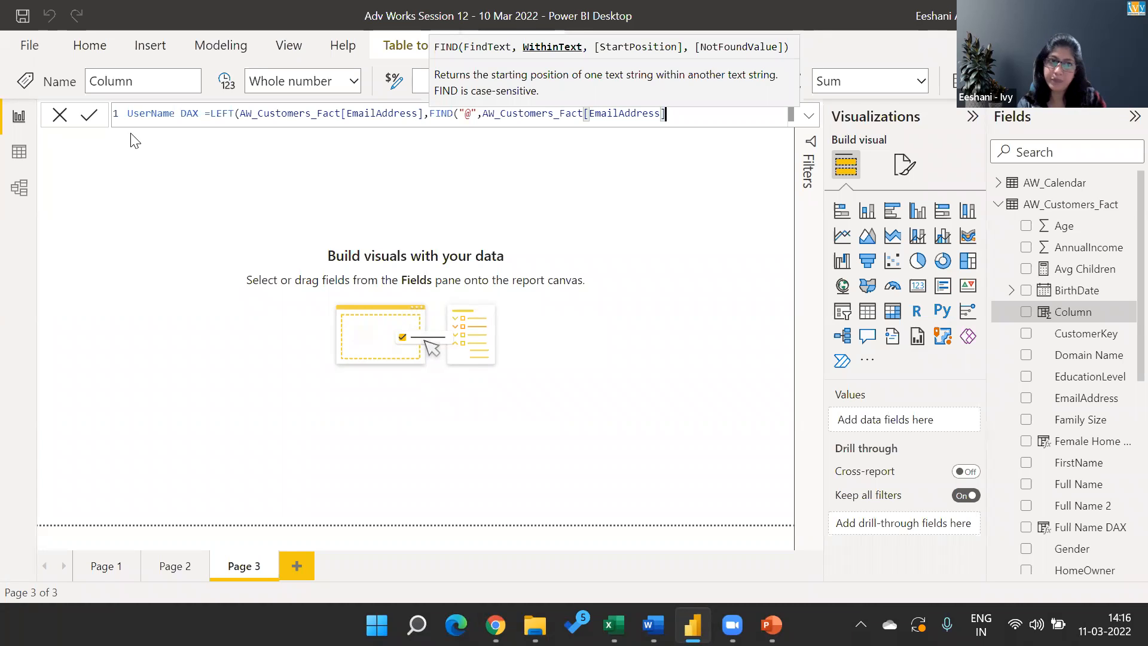
Close the FIND function without a start position, subtract 1 from it, close LEFT and commit the column formula.
{"action": "type", "text": ","}
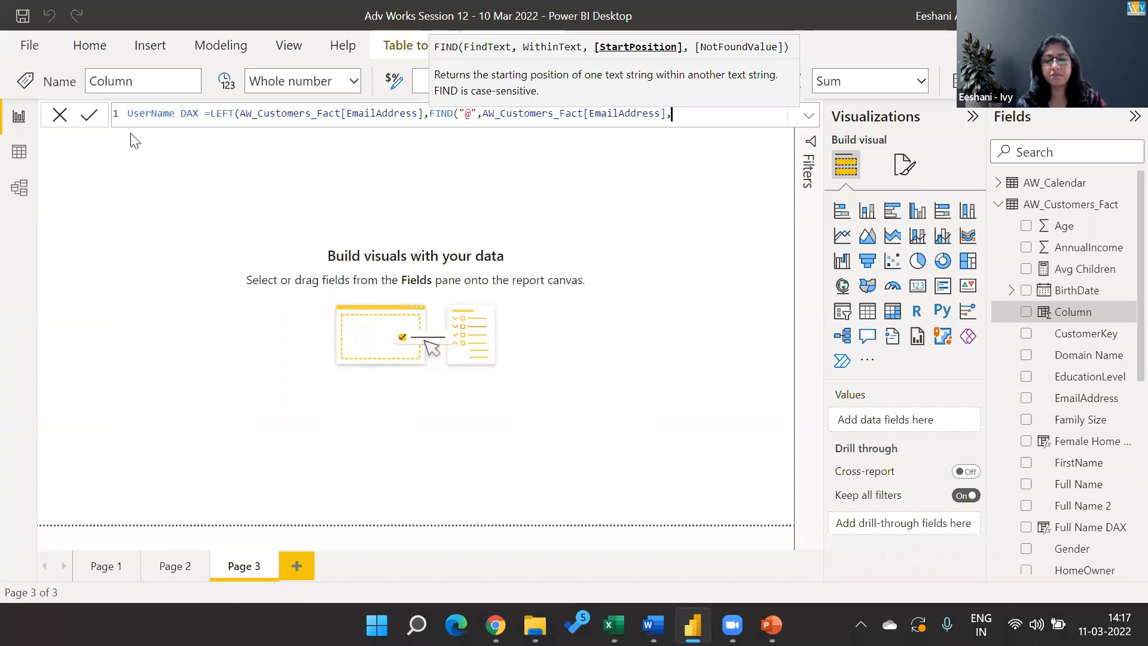
{"action": "key", "text": "BackSpace"}
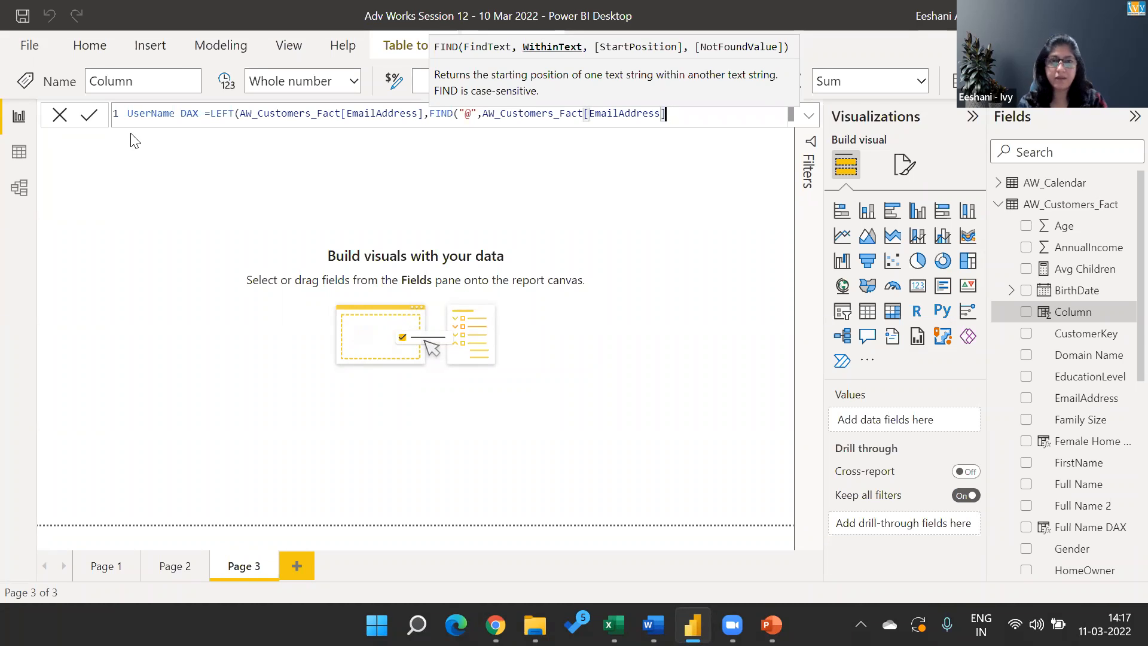
{"action": "type", "text": ")"}
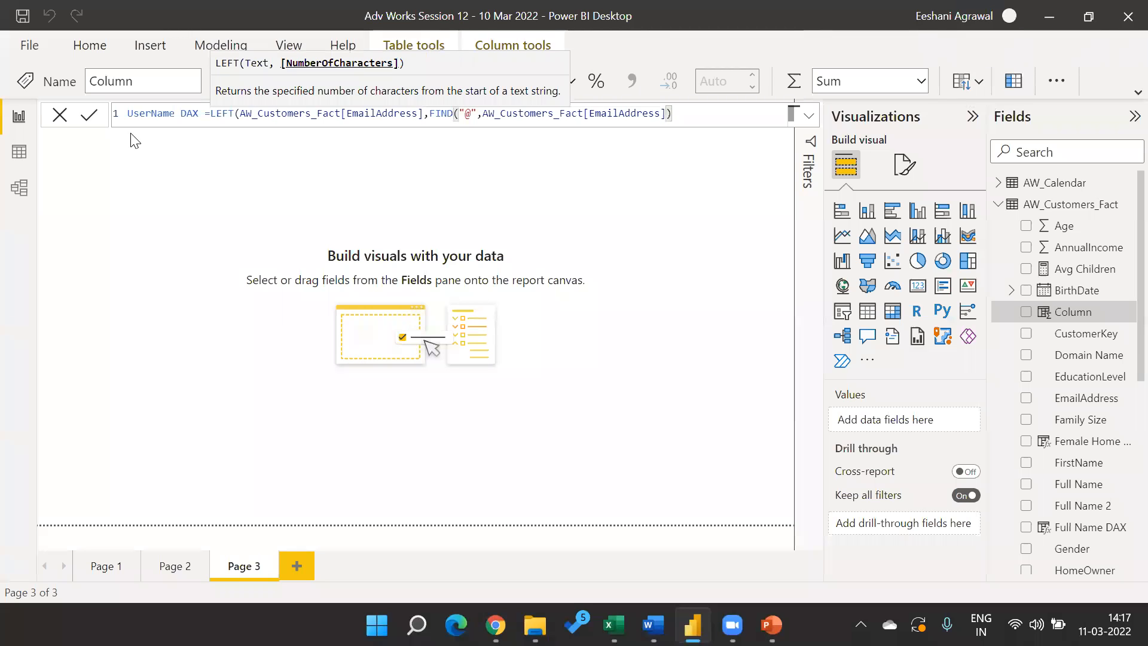
{"action": "type", "text": "-1"}
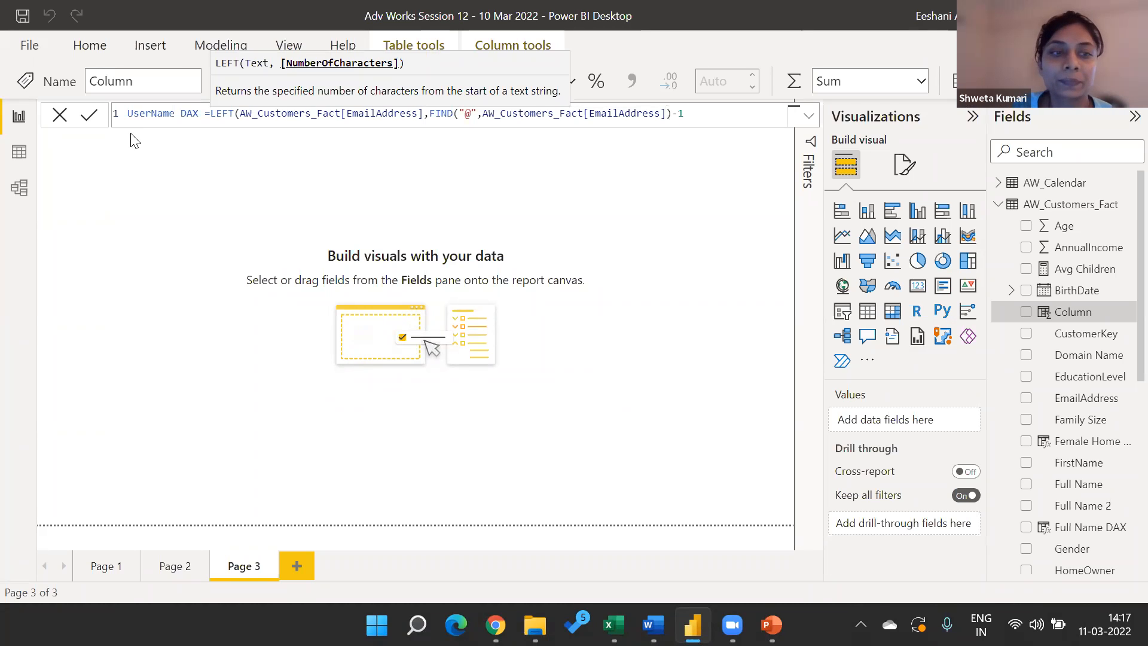
{"action": "type", "text": ")"}
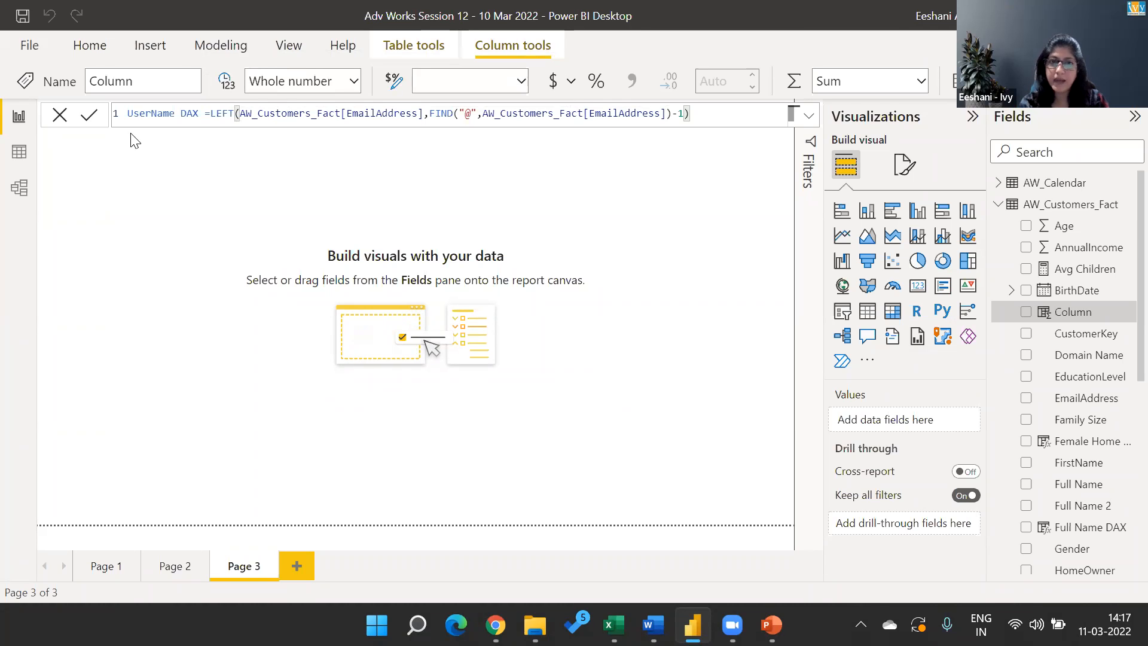
{"action": "key", "text": "Return"}
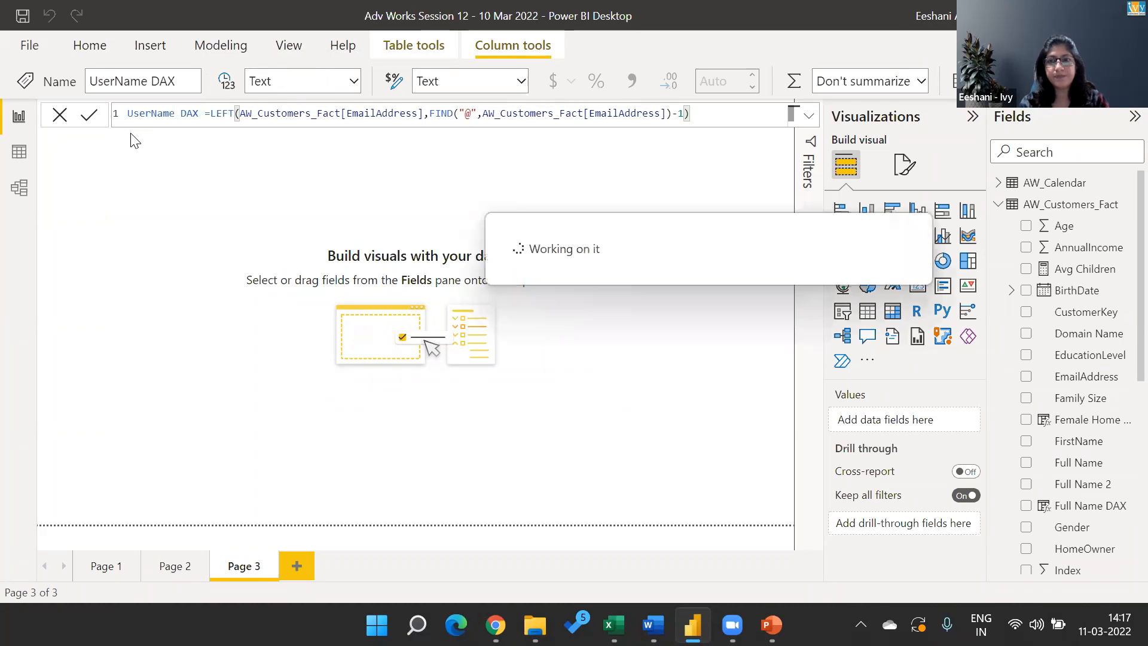
Review the UserName DAX values in the table data and locate the column beside Username in the report view's field list.
{"action": "left_click", "coordinate": [17, 151]}
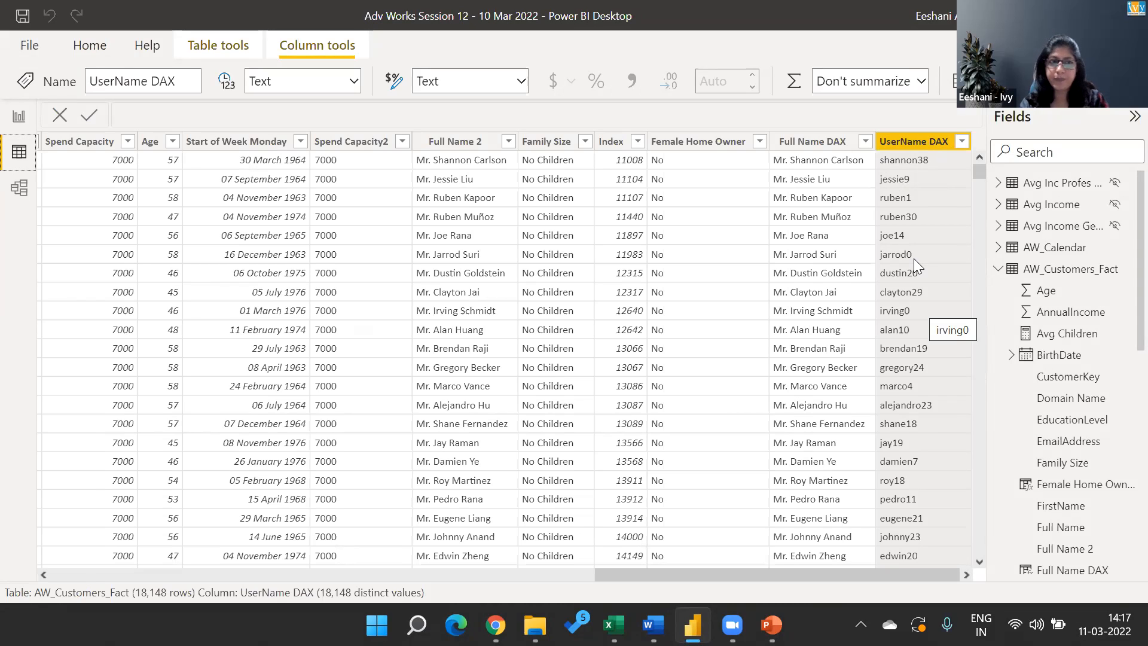
{"action": "left_click", "coordinate": [18, 116]}
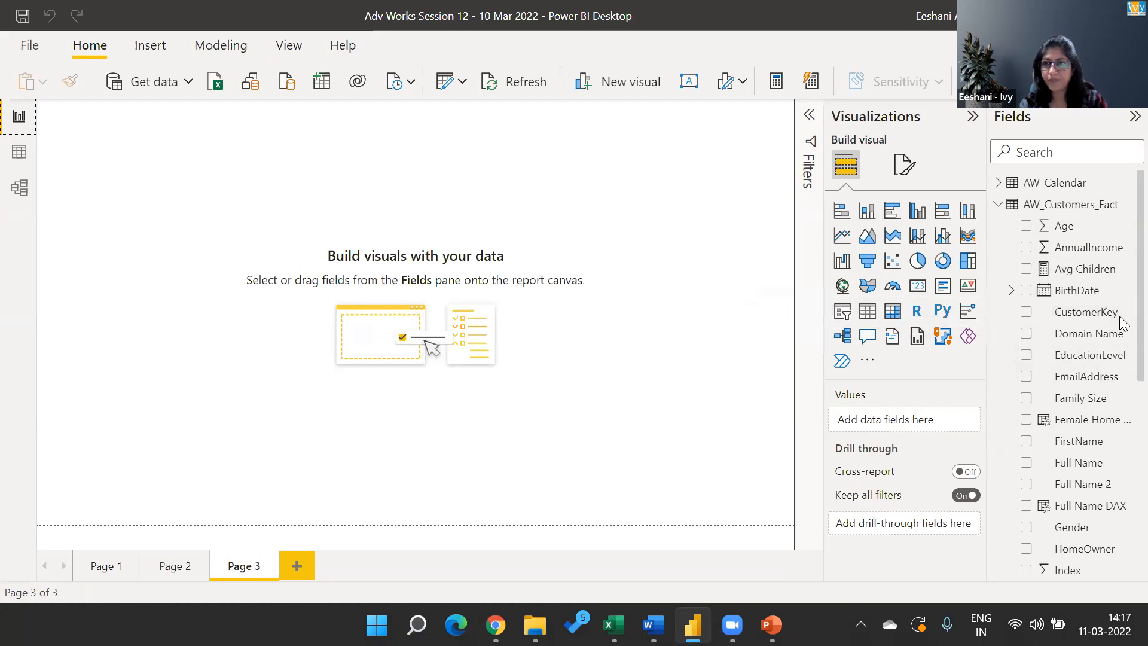
{"action": "scroll", "coordinate": [1121, 382], "scroll_direction": "down", "scroll_amount": 4}
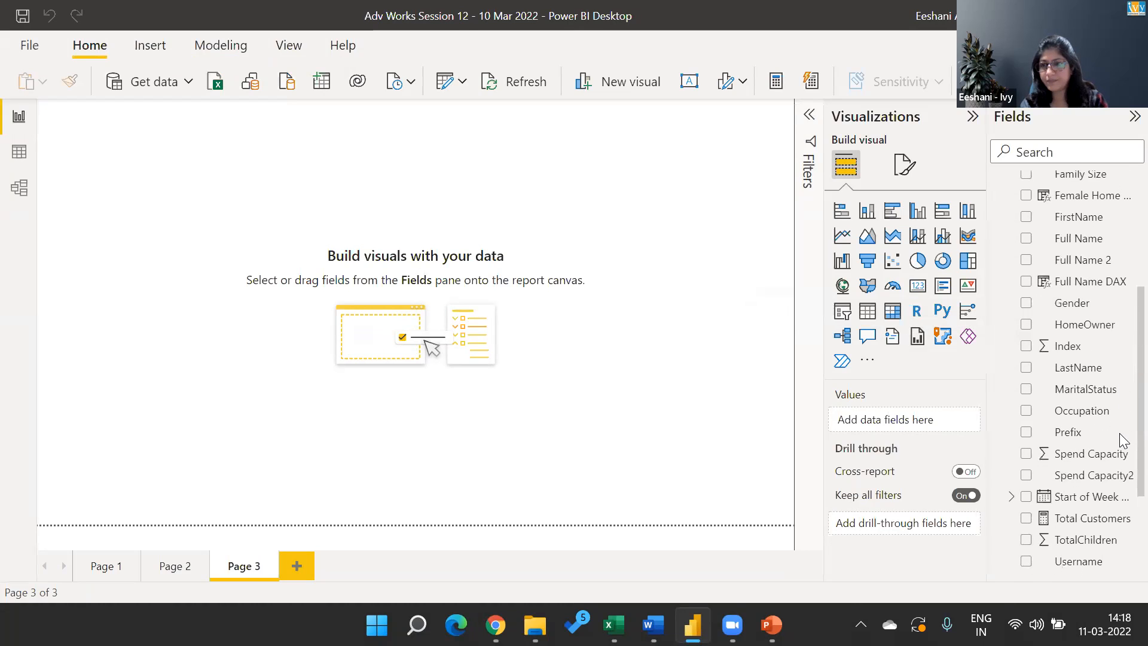
{"action": "scroll", "coordinate": [1121, 447], "scroll_direction": "down", "scroll_amount": 3}
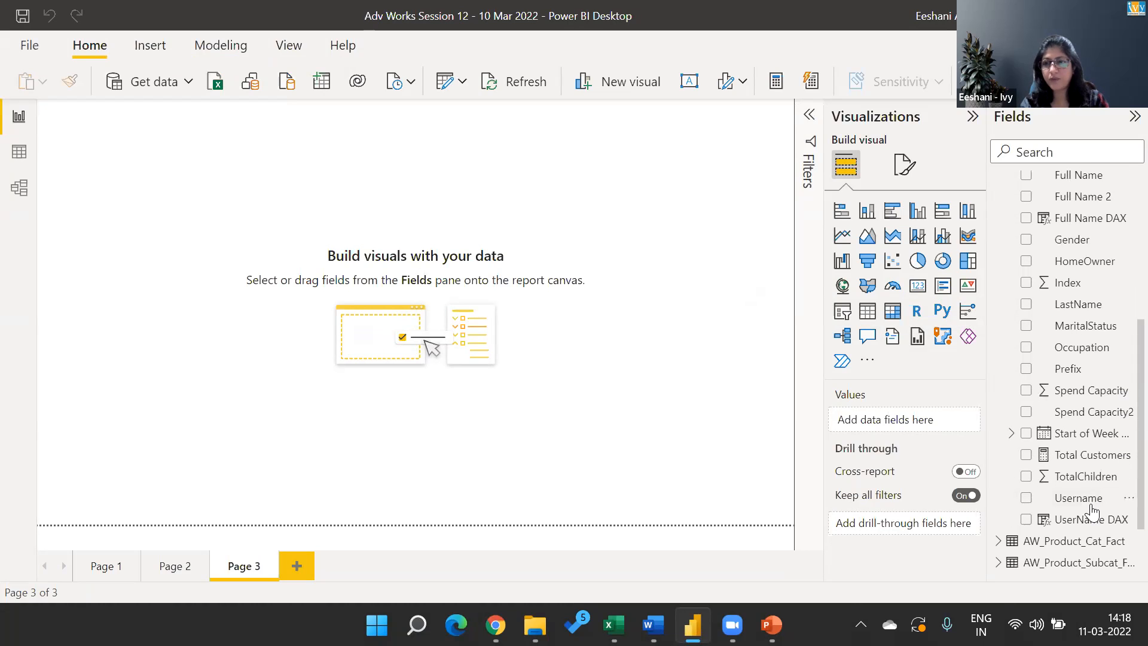
Display the UserName DAX column's formula, and switch to the Book1 workbook in Excel.
{"action": "left_click", "coordinate": [1084, 521]}
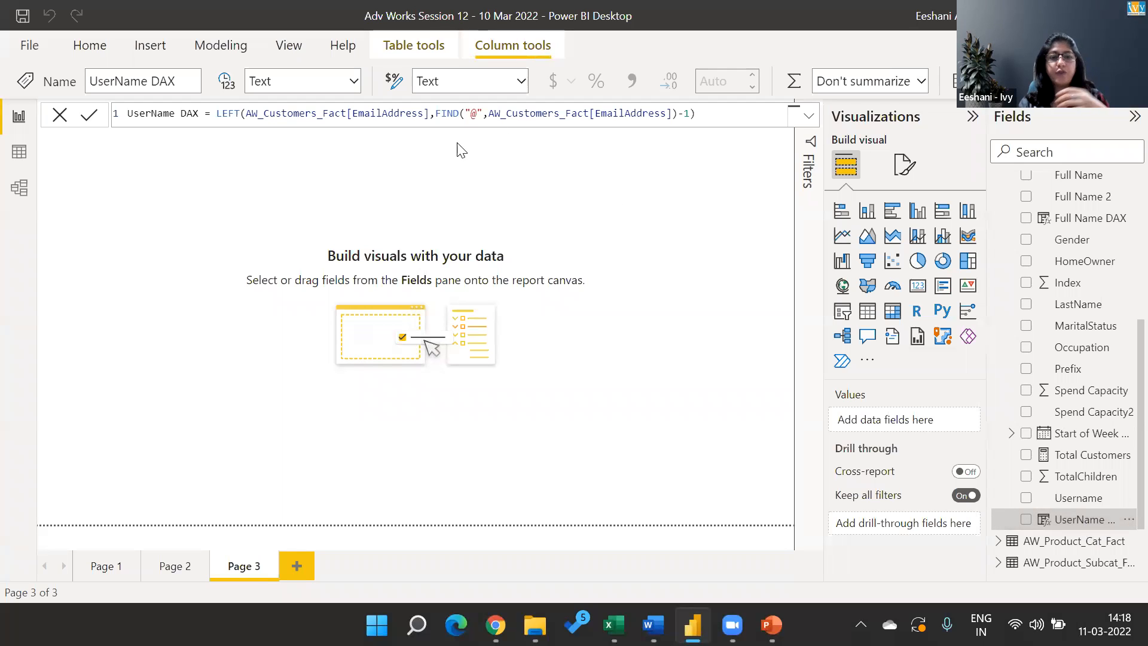
{"action": "mouse_move", "coordinate": [614, 624]}
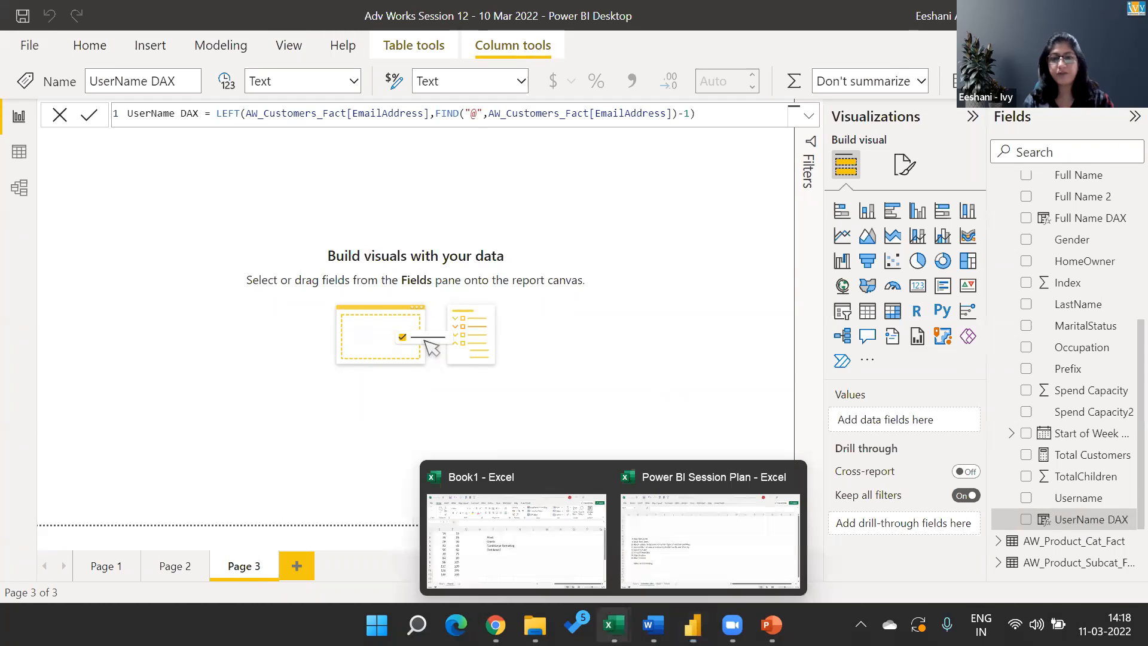
{"action": "left_click", "coordinate": [544, 538]}
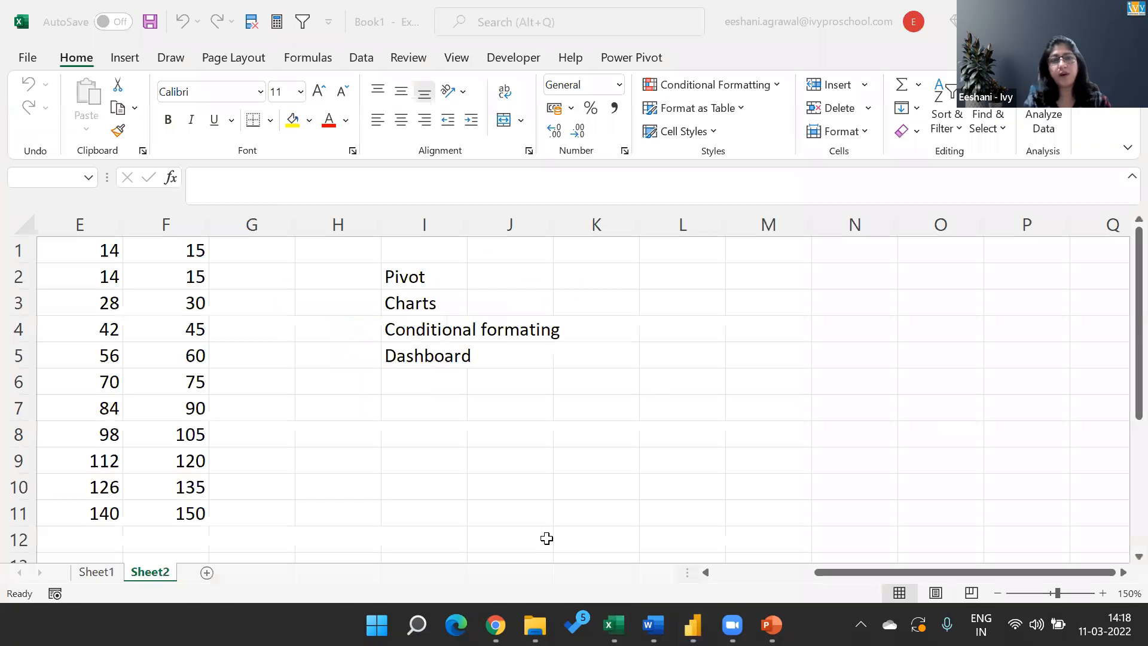
Enter a sample first name in cell J7 of Sheet2.
{"action": "left_click", "coordinate": [506, 412]}
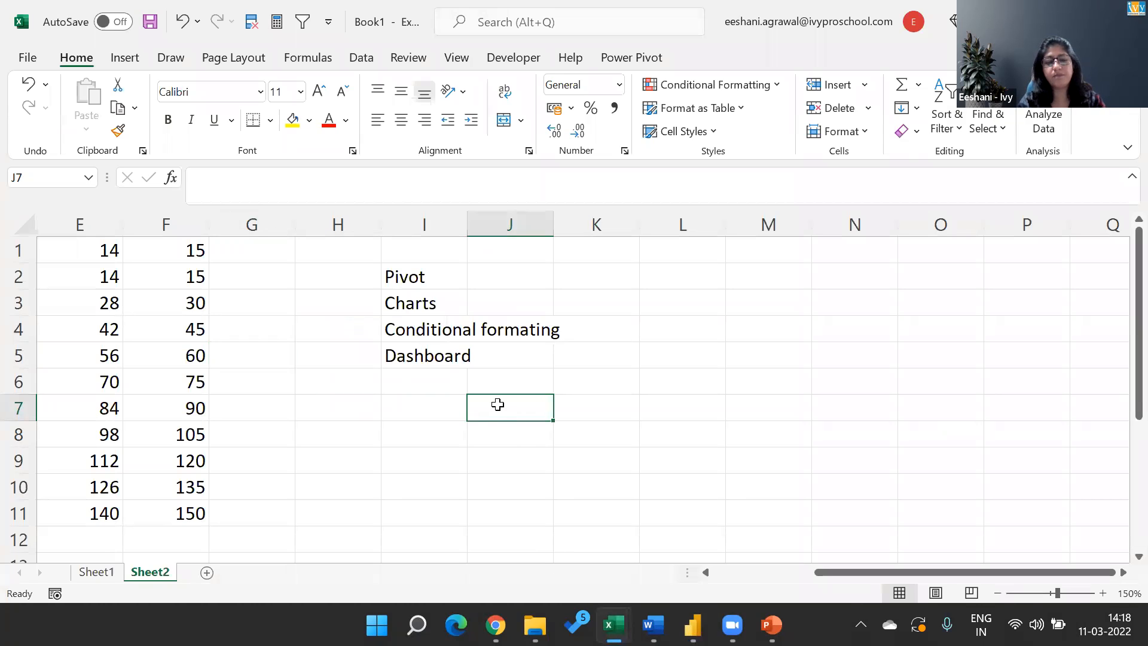
{"action": "type", "text": "Sanjeet"}
{"action": "key", "text": "Return"}
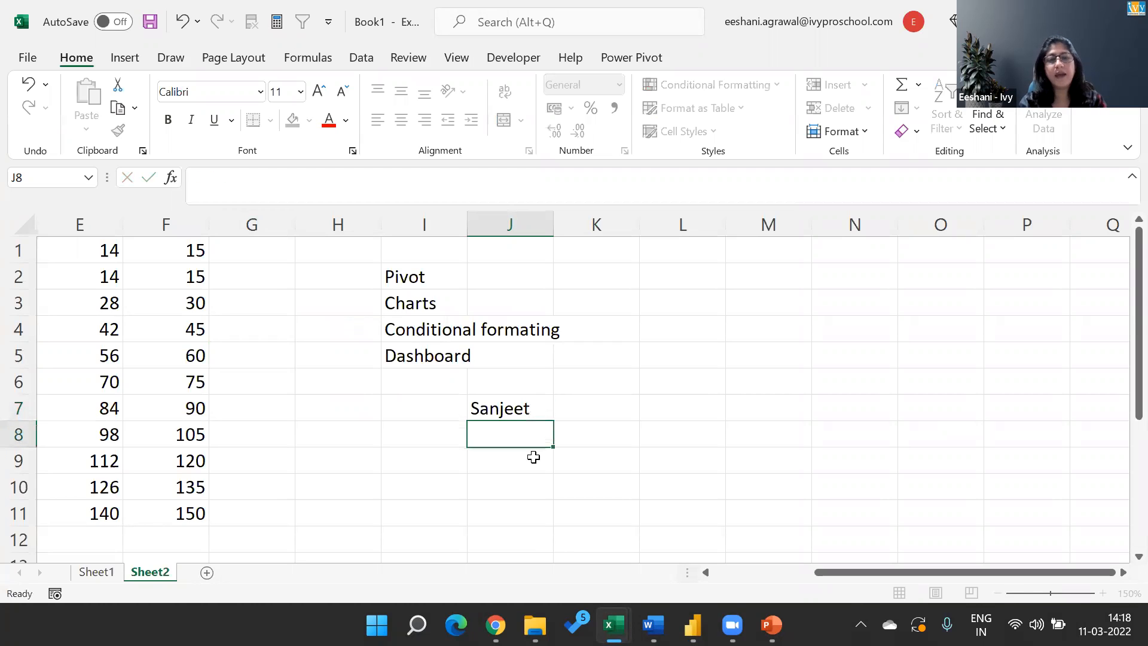
Enter "n" in cell J8 and "find/search" in cell J9 below the sample first name.
{"action": "type", "text": "n"}
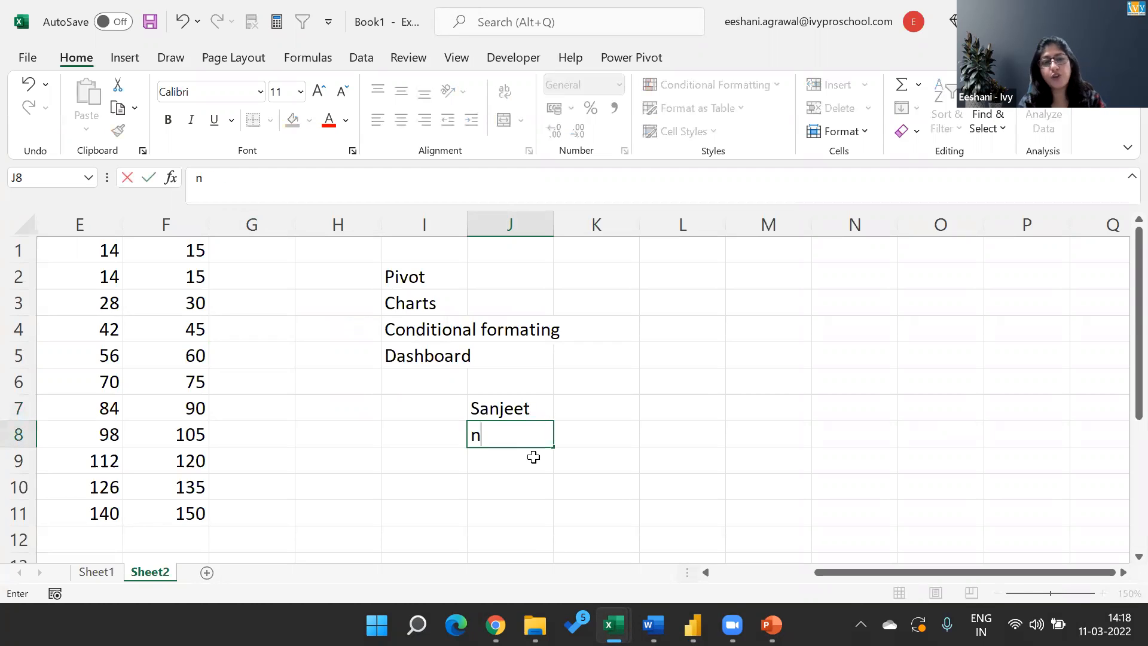
{"action": "key", "text": "Return"}
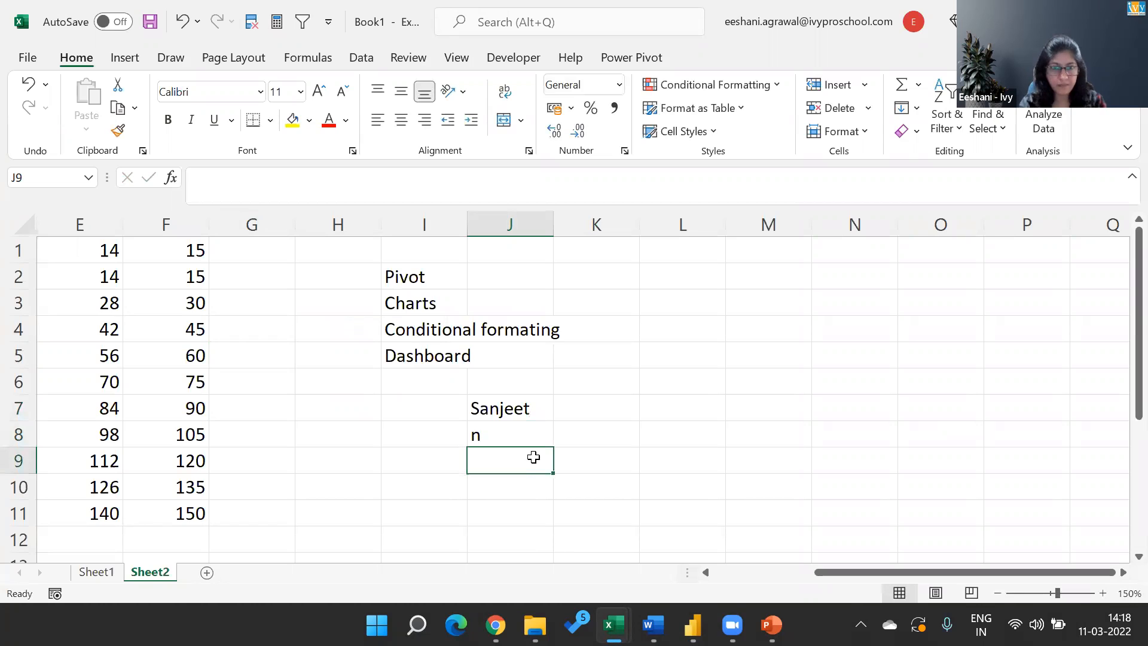
{"action": "type", "text": "f"}
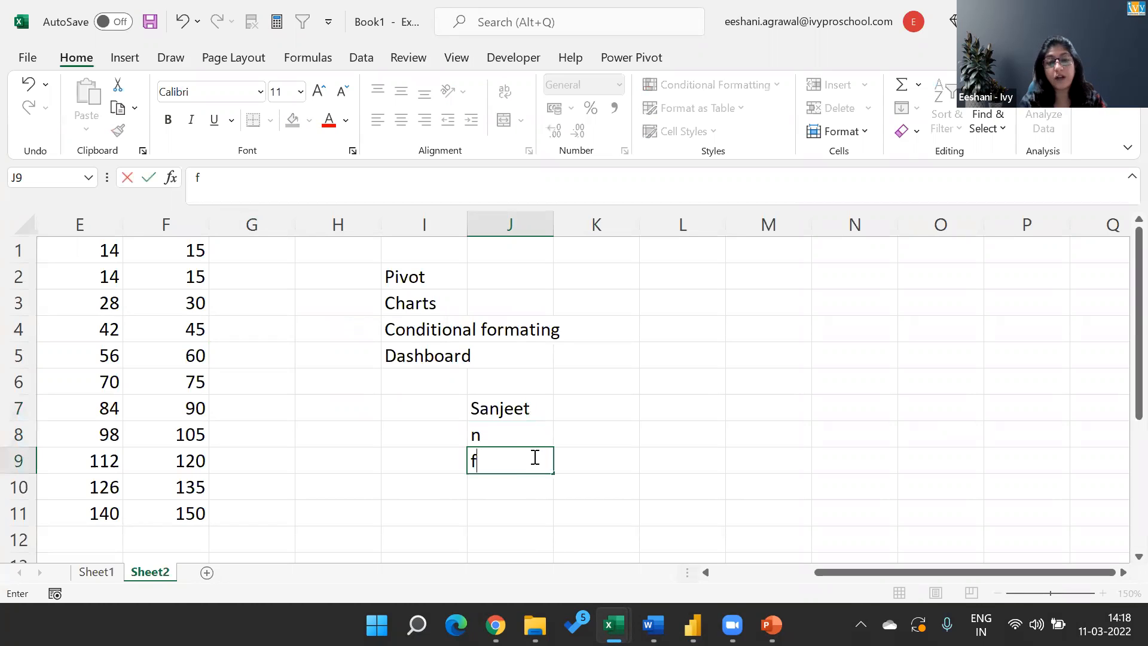
{"action": "type", "text": "ind/search"}
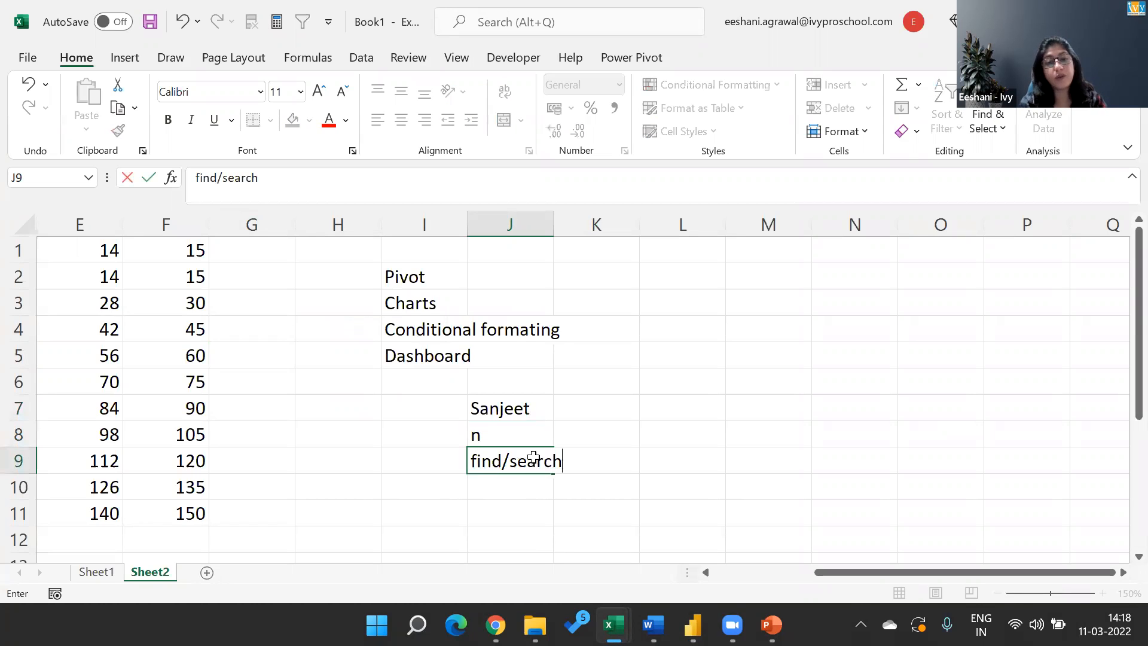
{"action": "key", "text": "Return"}
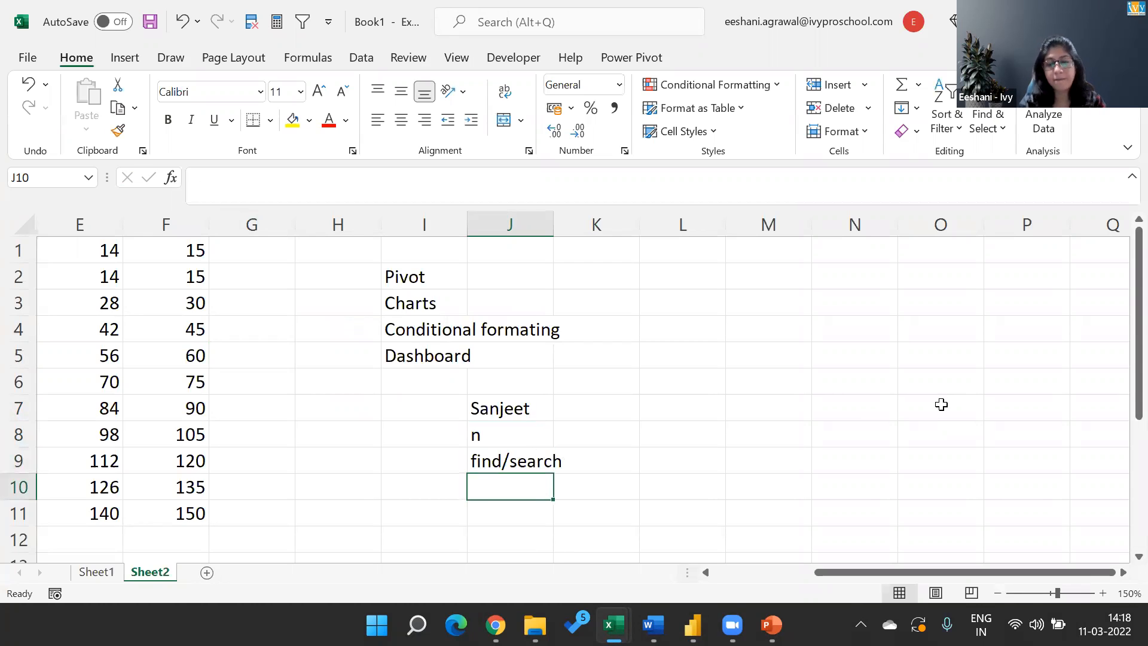
Enter the formula =FIND("n",J7) in cell J10 to locate the letter's position in the sample name.
{"action": "type", "text": "=fin"}
{"action": "key", "text": "Tab"}
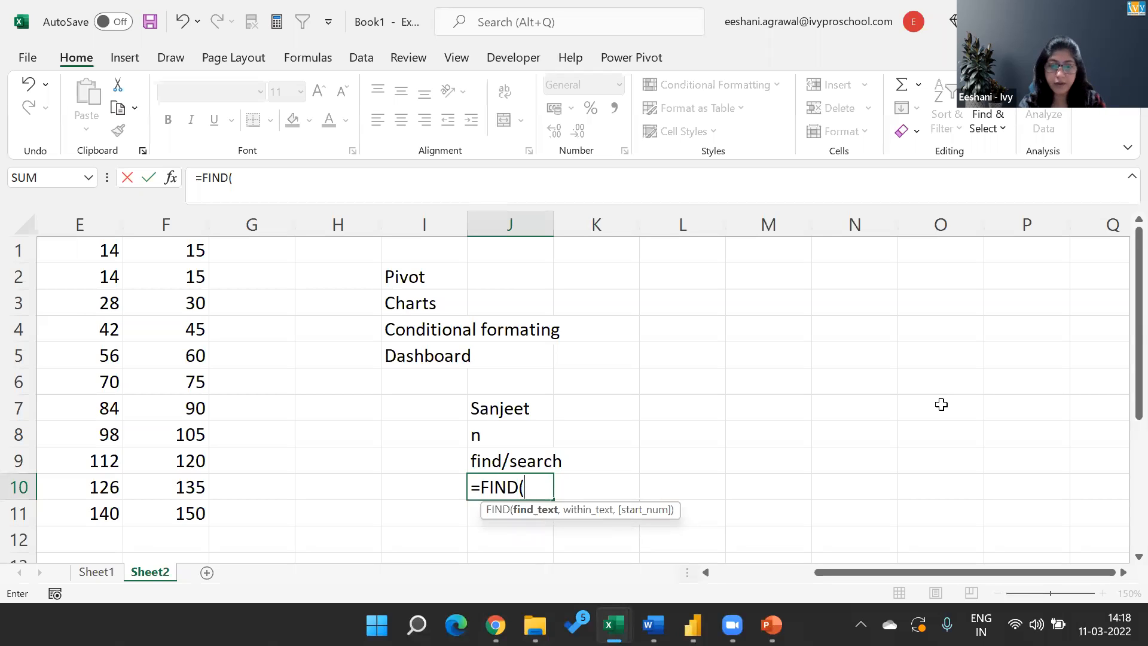
{"action": "type", "text": "\"n\","}
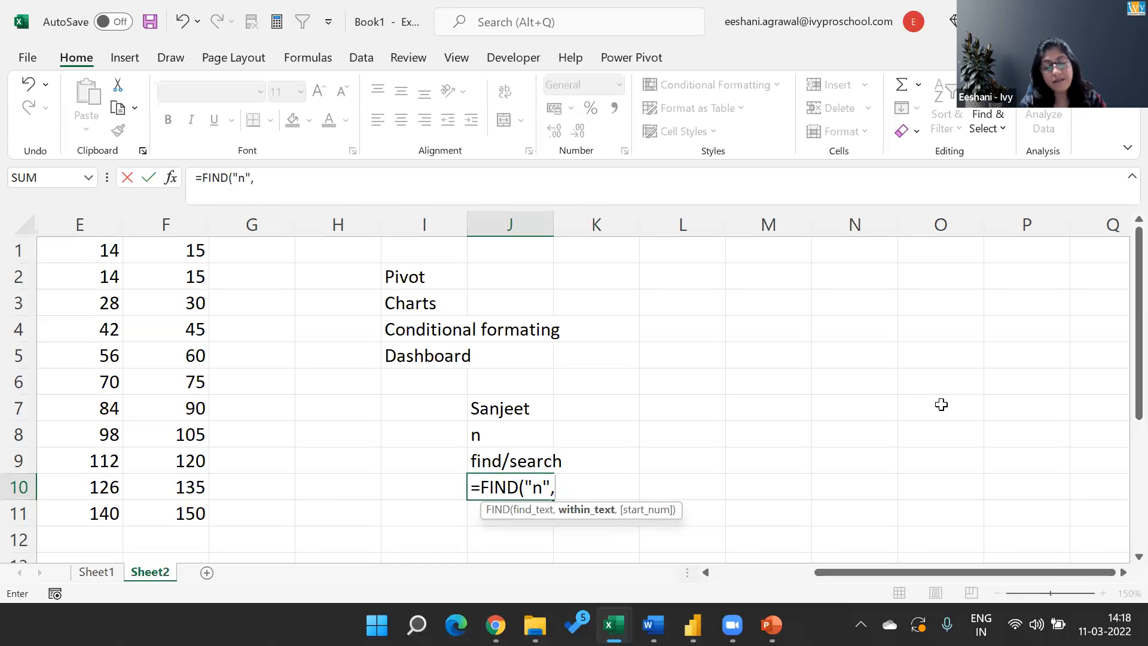
{"action": "left_click", "coordinate": [523, 406]}
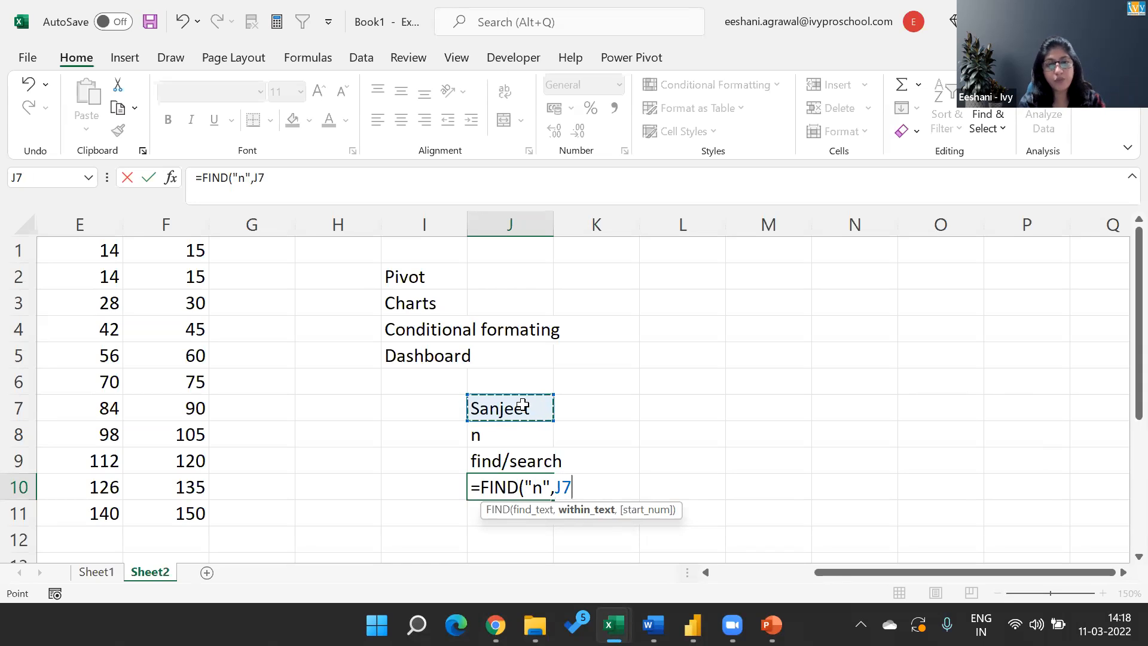
{"action": "type", "text": ")"}
{"action": "key", "text": "Return"}
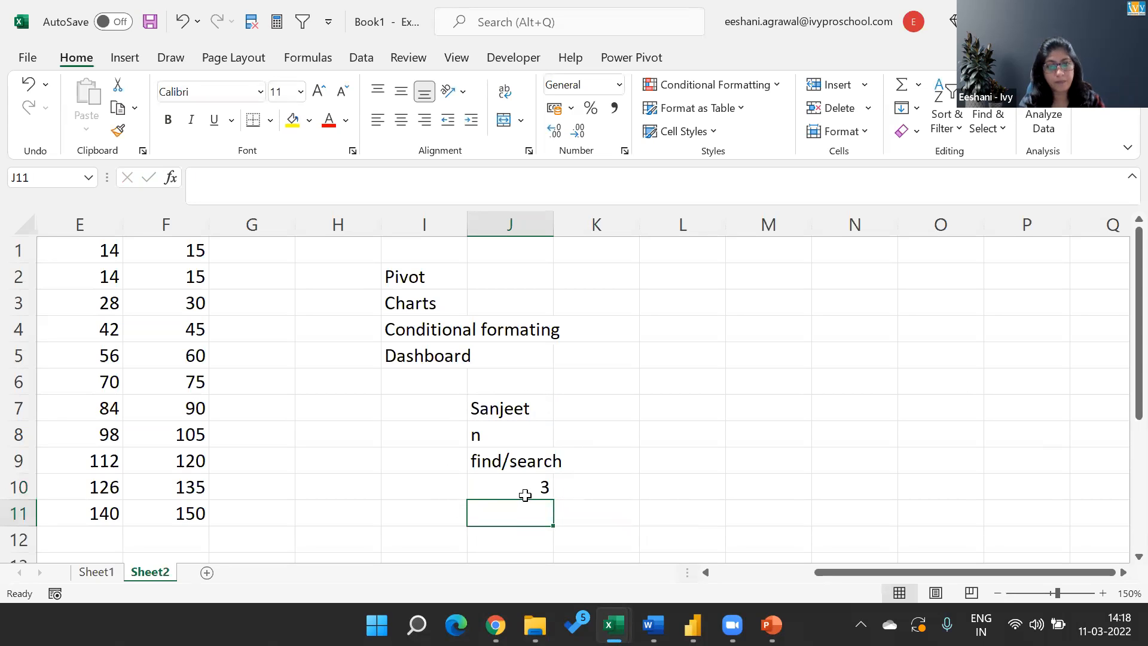
Switch to Power BI Desktop and examine the LEFT text argument and nested FIND expression in the UserName DAX formula.
{"action": "key", "text": "alt+Tab"}
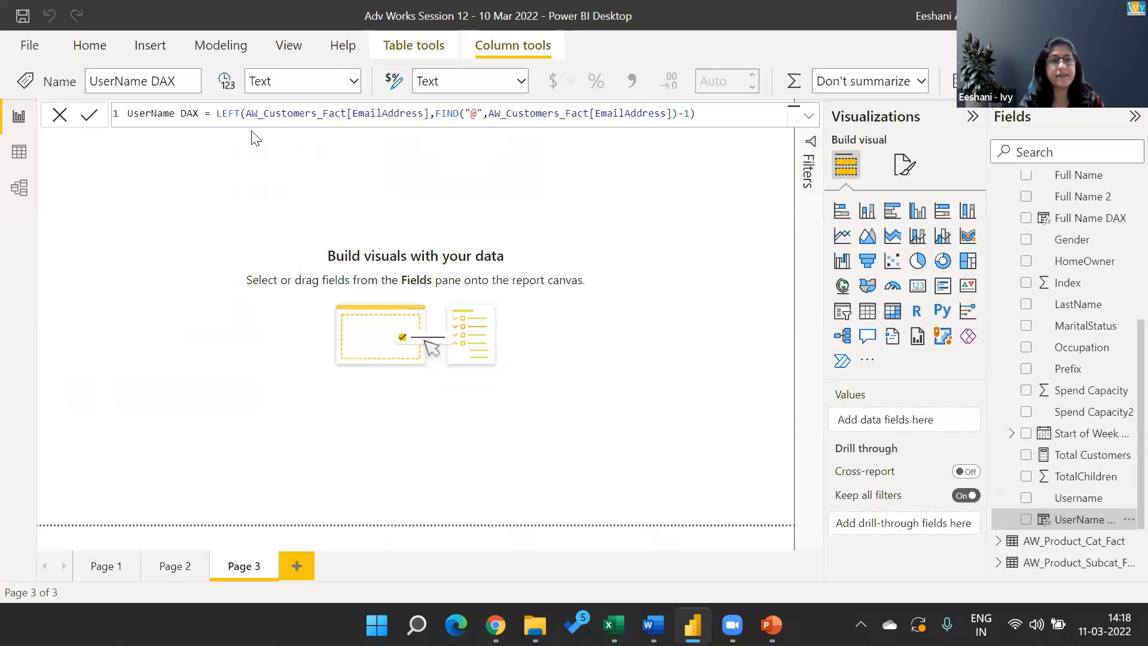
{"action": "left_click_drag", "start_coordinate": [246, 113], "coordinate": [425, 107]}
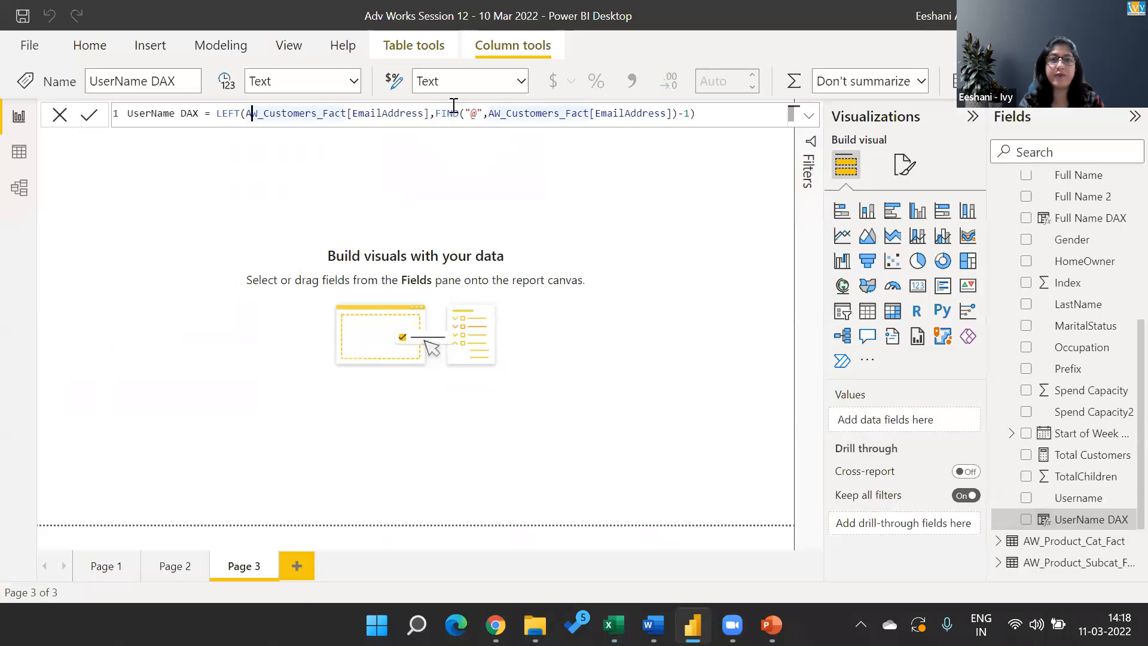
{"action": "left_click", "coordinate": [478, 113]}
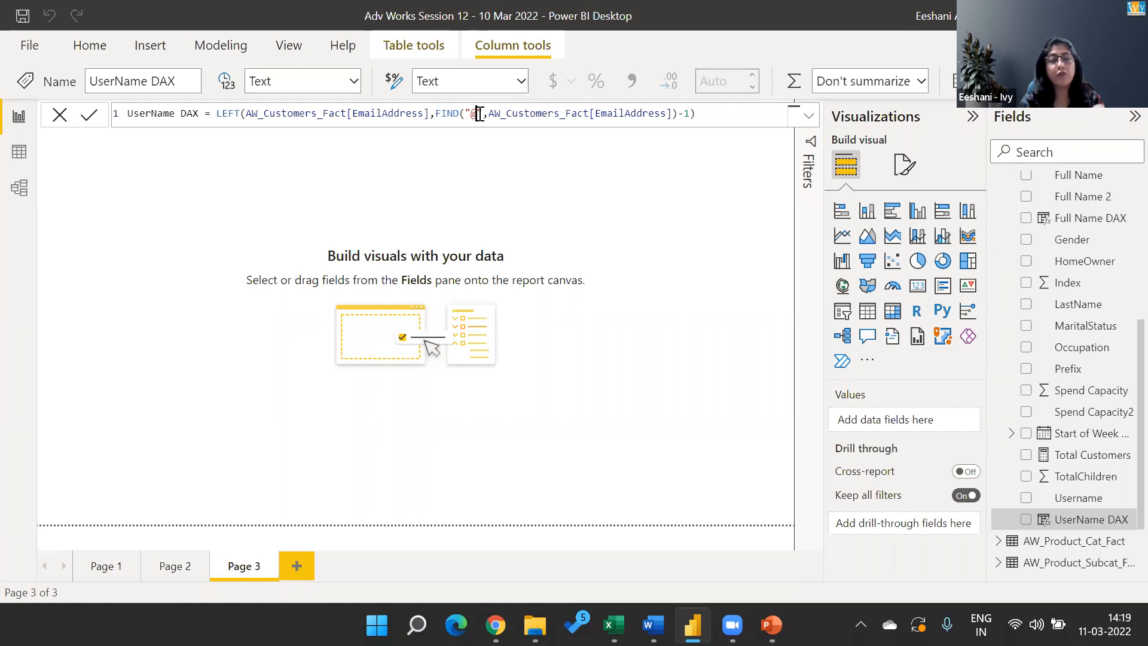
{"action": "left_click", "coordinate": [443, 113]}
{"action": "key", "text": "shift+End"}
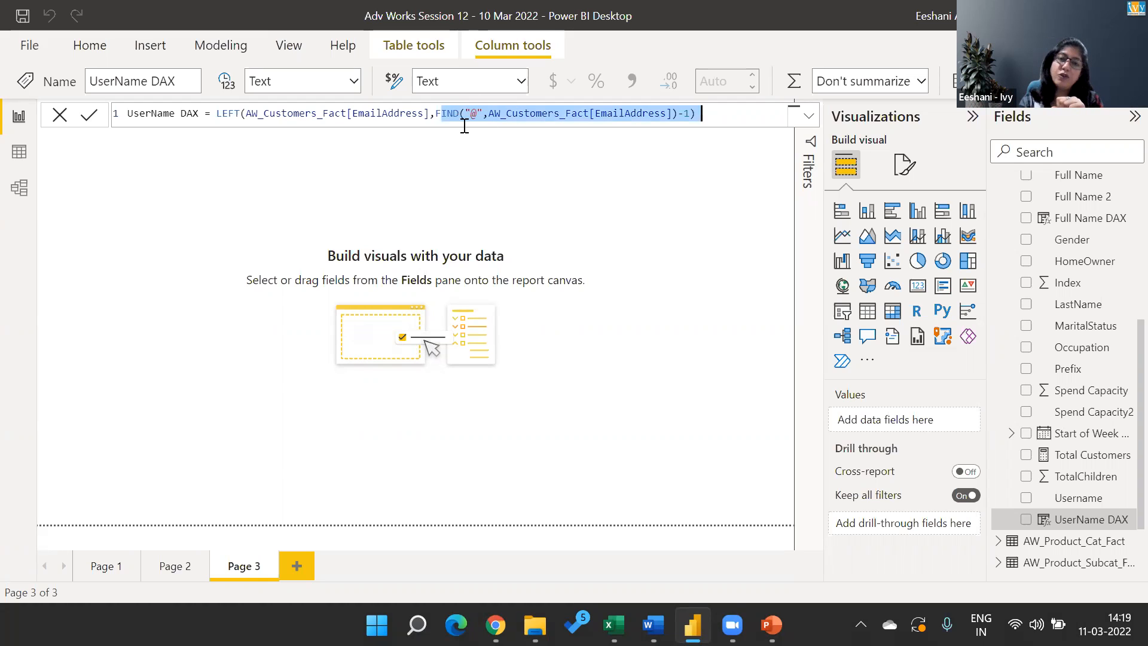
{"action": "left_click", "coordinate": [573, 117]}
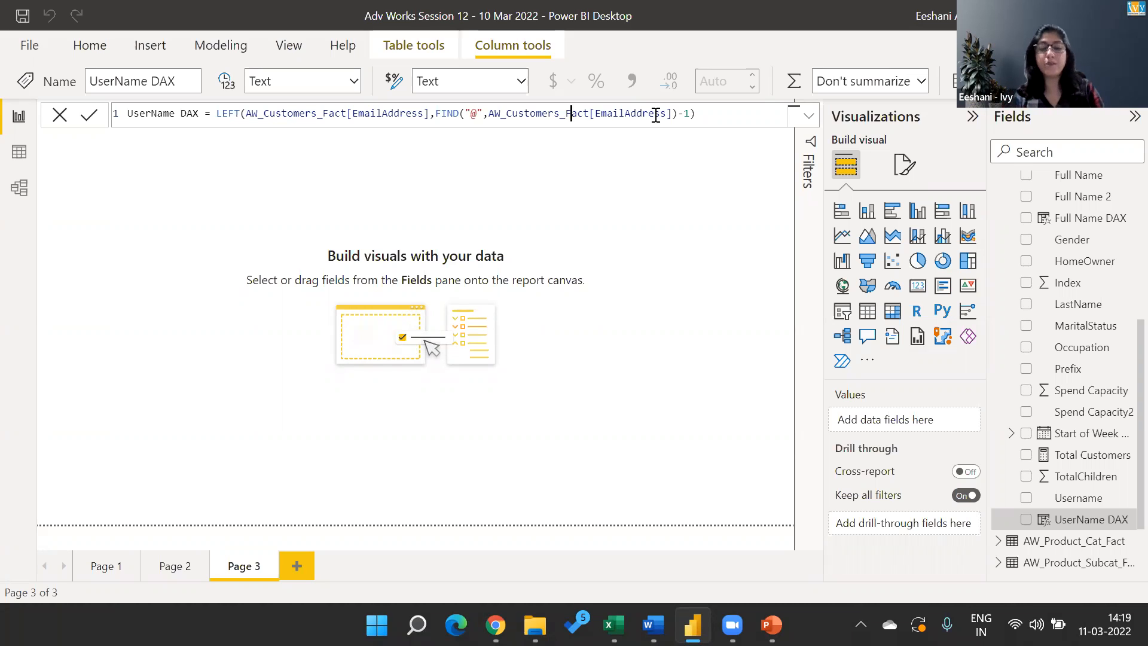
Switch back to Book1 in Excel and enter a sample full name with a middle initial in cell K7.
{"action": "key", "text": "alt+Tab"}
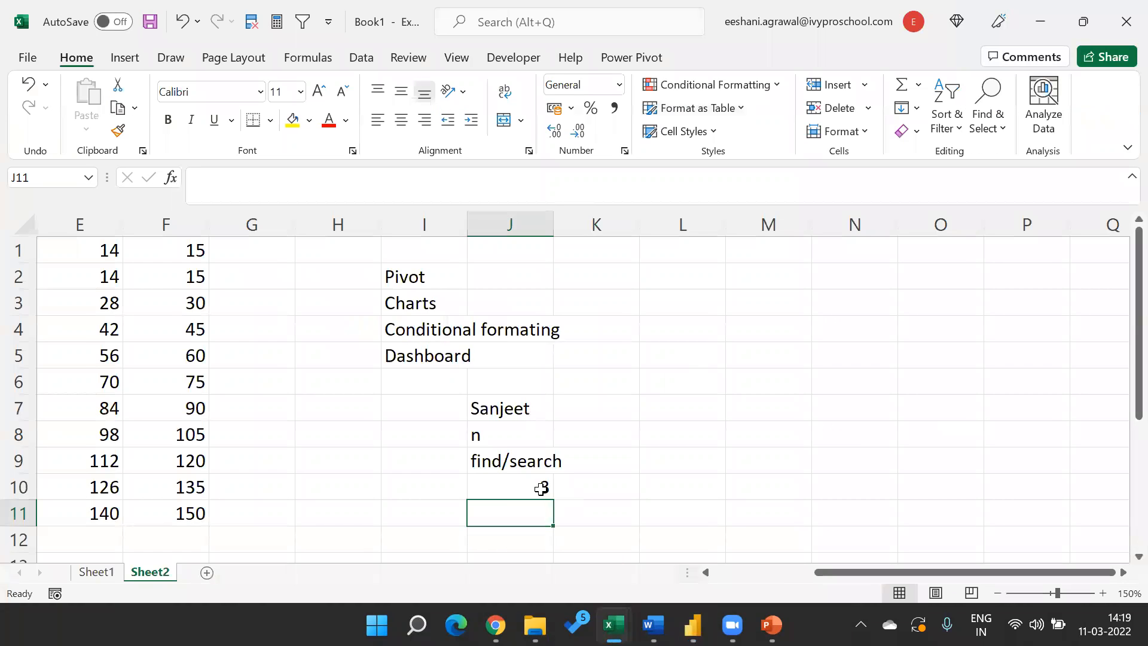
{"action": "left_click", "coordinate": [541, 489]}
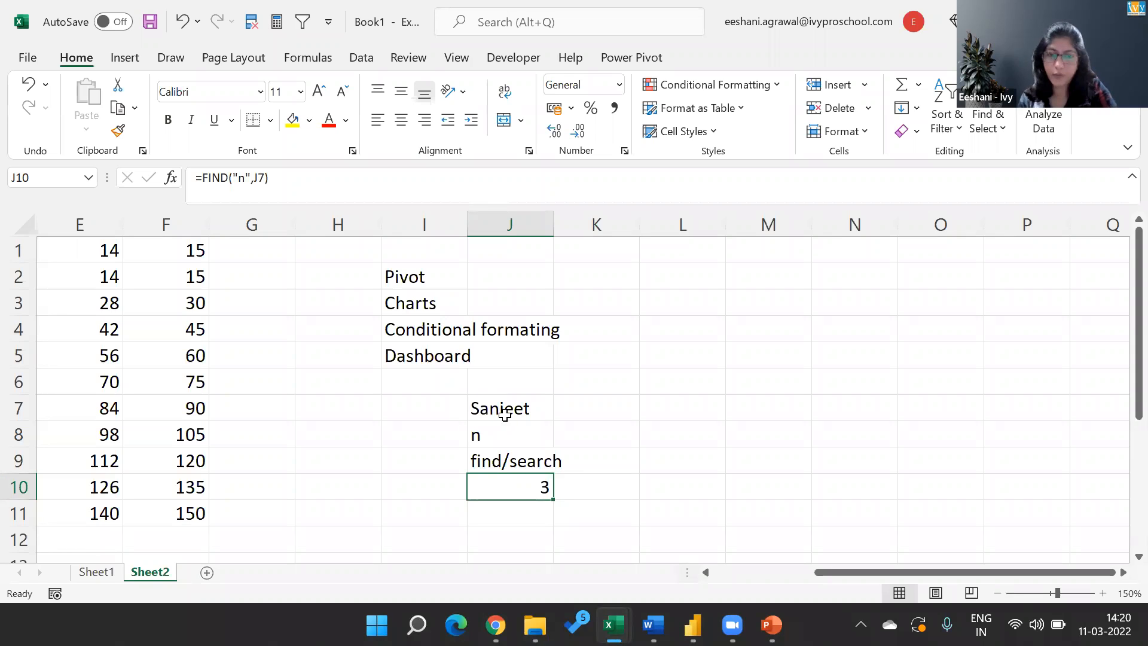
{"action": "left_click", "coordinate": [585, 411]}
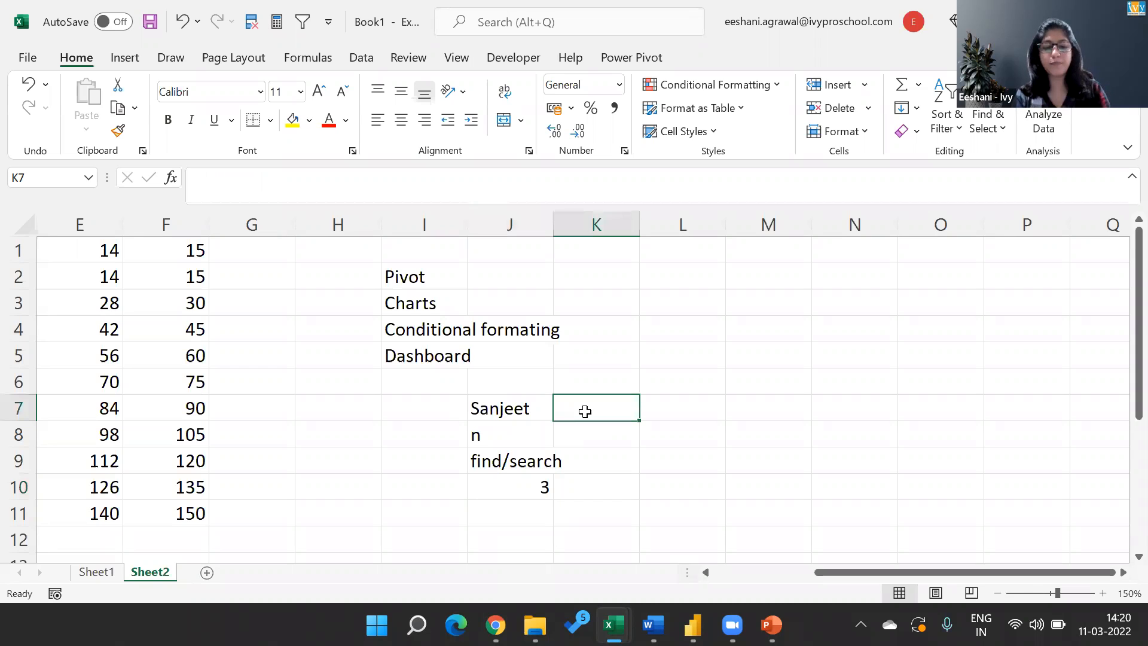
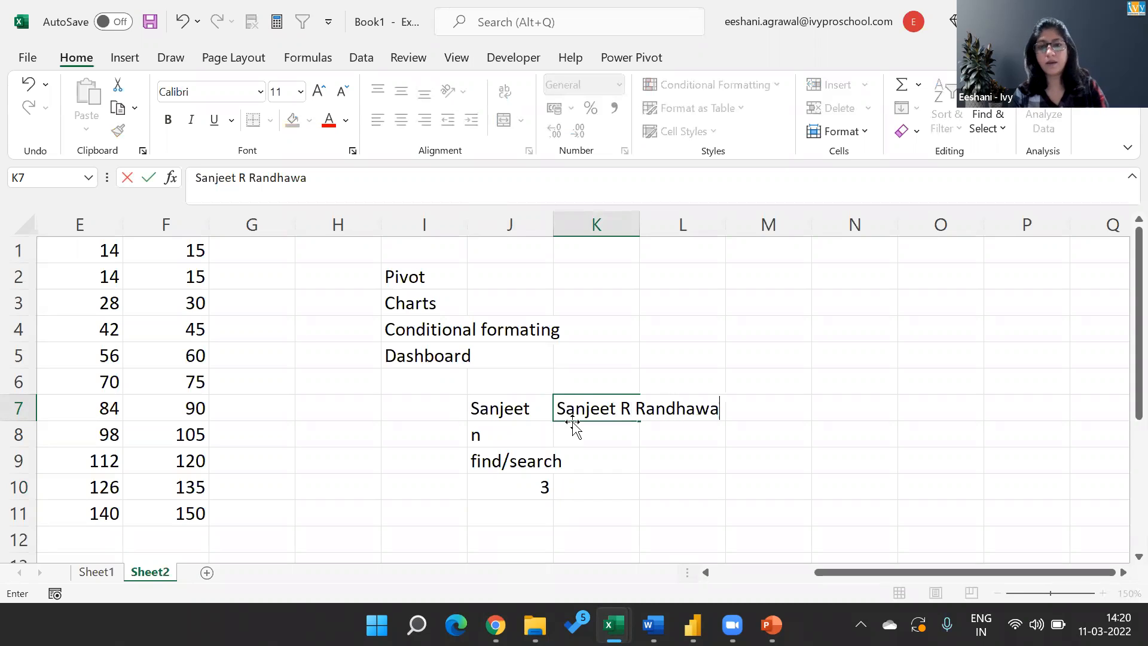
{"action": "key", "text": "Return"}
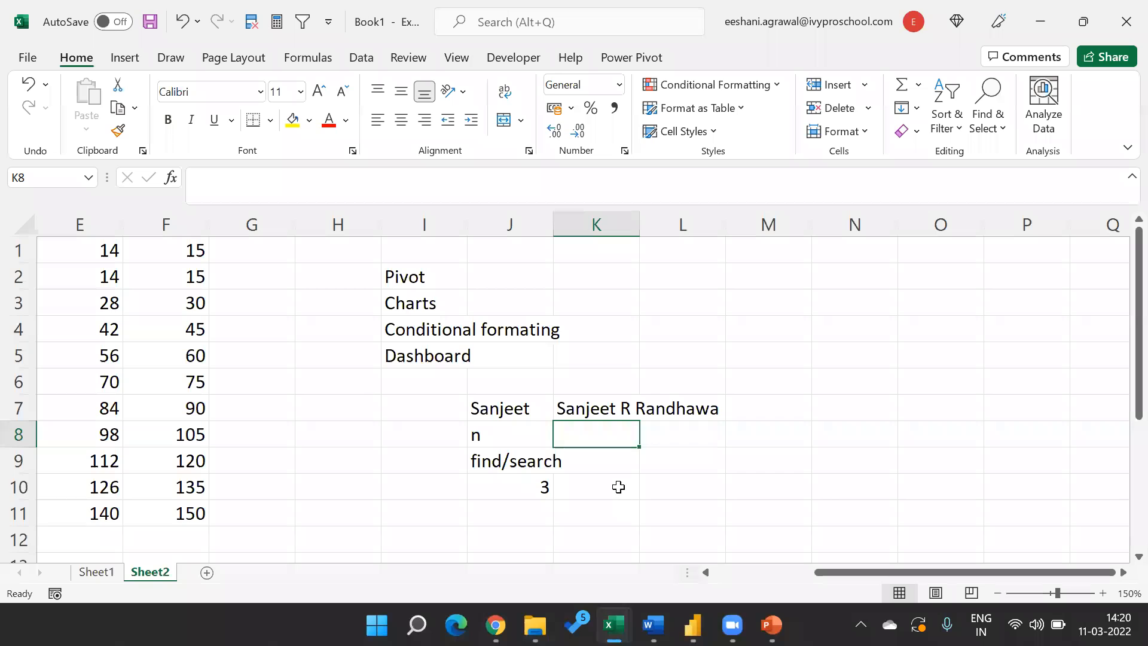
Enter the formula =FIND(" ",K7) in cell K8 to locate the first space in the sample full name.
{"action": "type", "text": "=fi"}
{"action": "key", "text": "Tab"}
{"action": "type", "text": "\" \","}
{"action": "key", "text": "Up"}
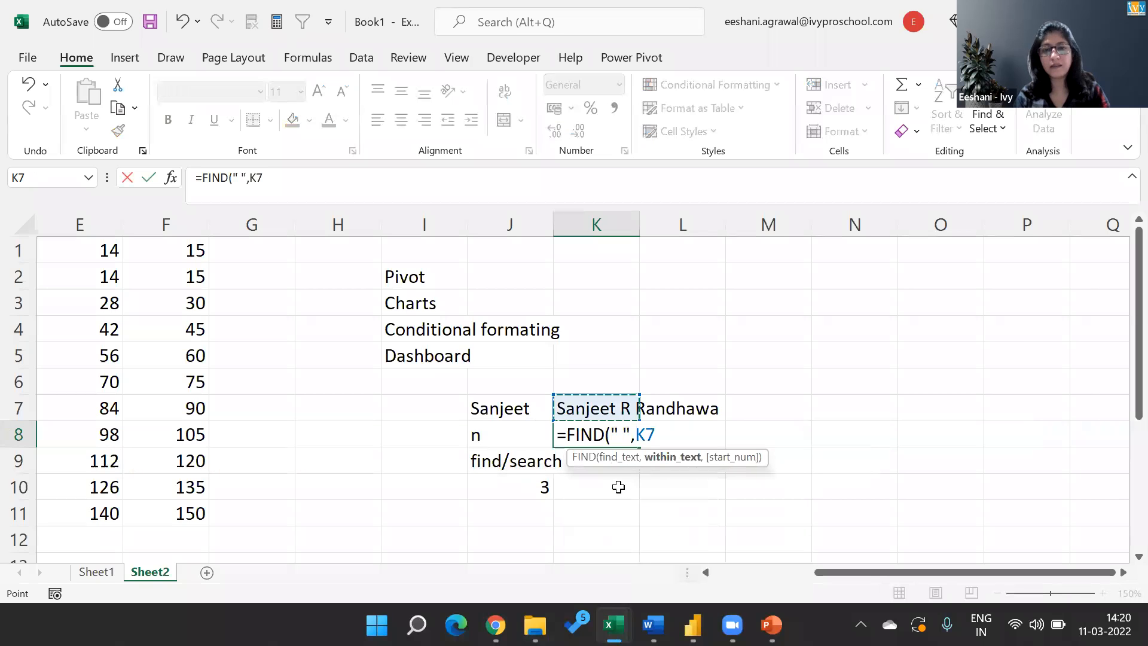
{"action": "type", "text": ")"}
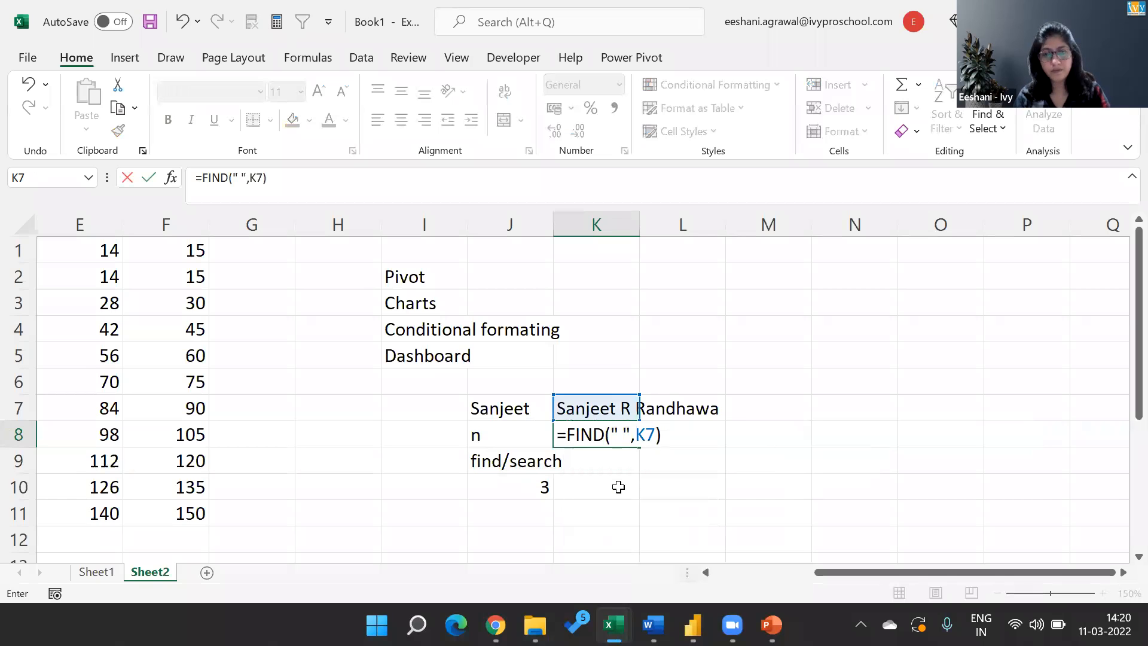
{"action": "key", "text": "Return"}
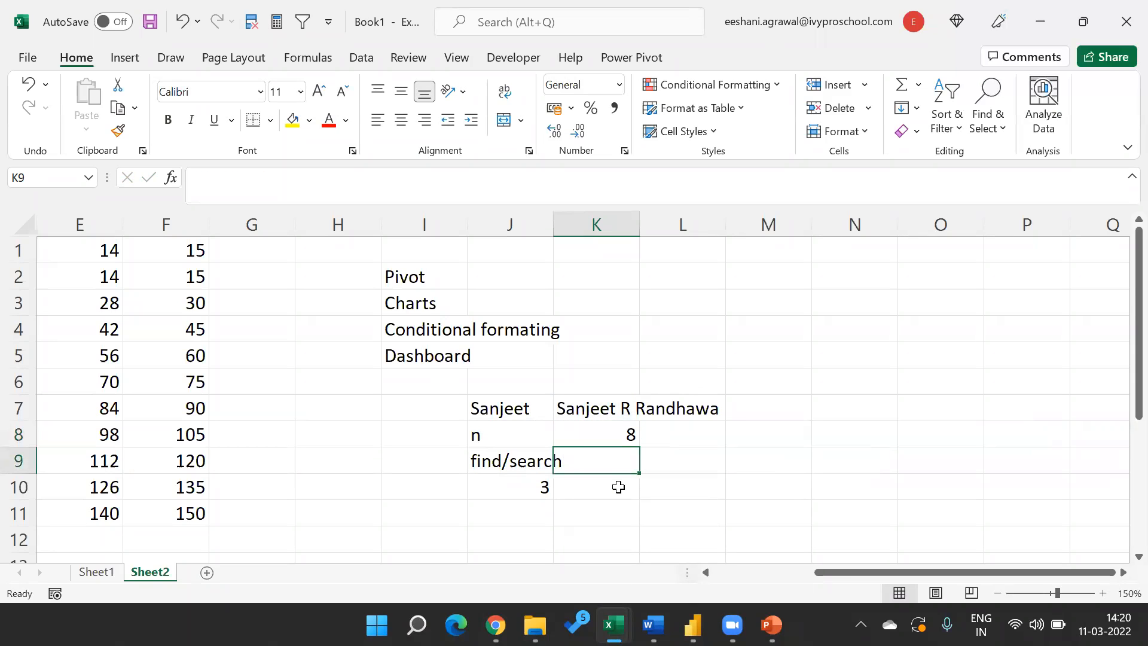
Label the FIND result in K8 by entering "First space" in cell L8.
{"action": "key", "text": "Up"}
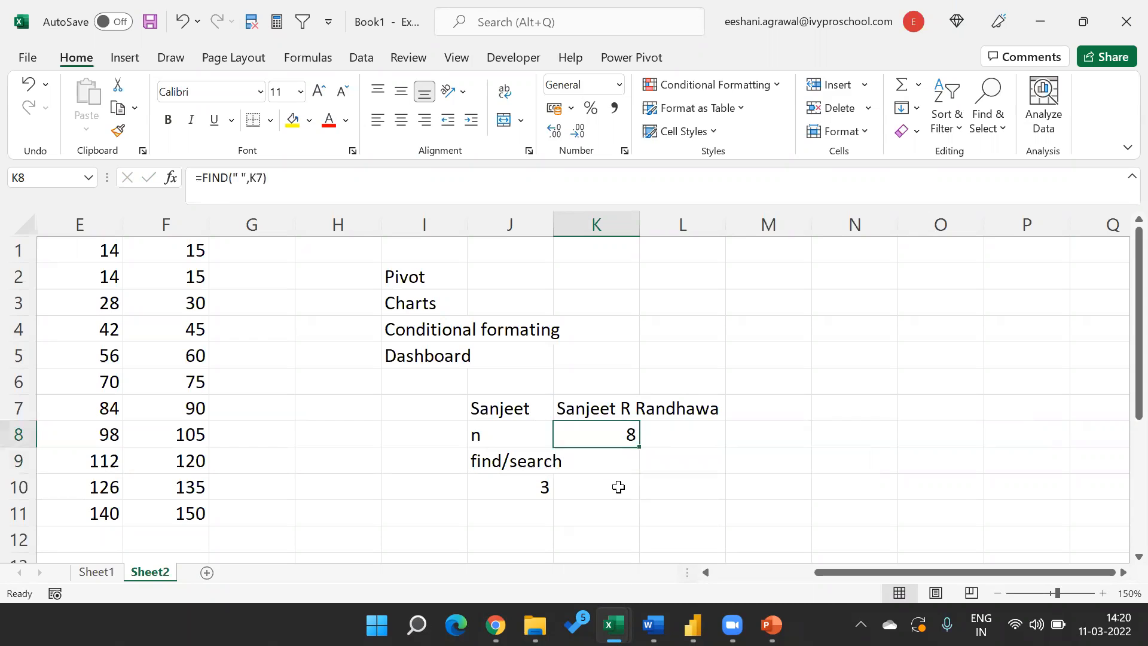
{"action": "key", "text": "Right"}
{"action": "type", "text": "First "}
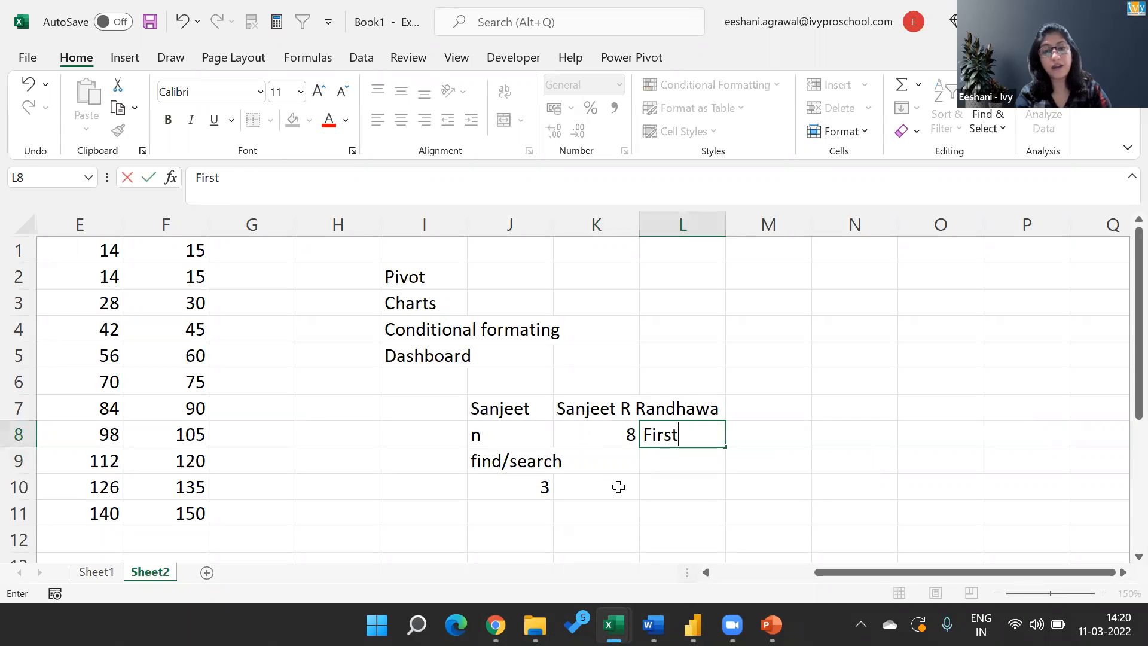
{"action": "type", "text": "space"}
{"action": "key", "text": "Return"}
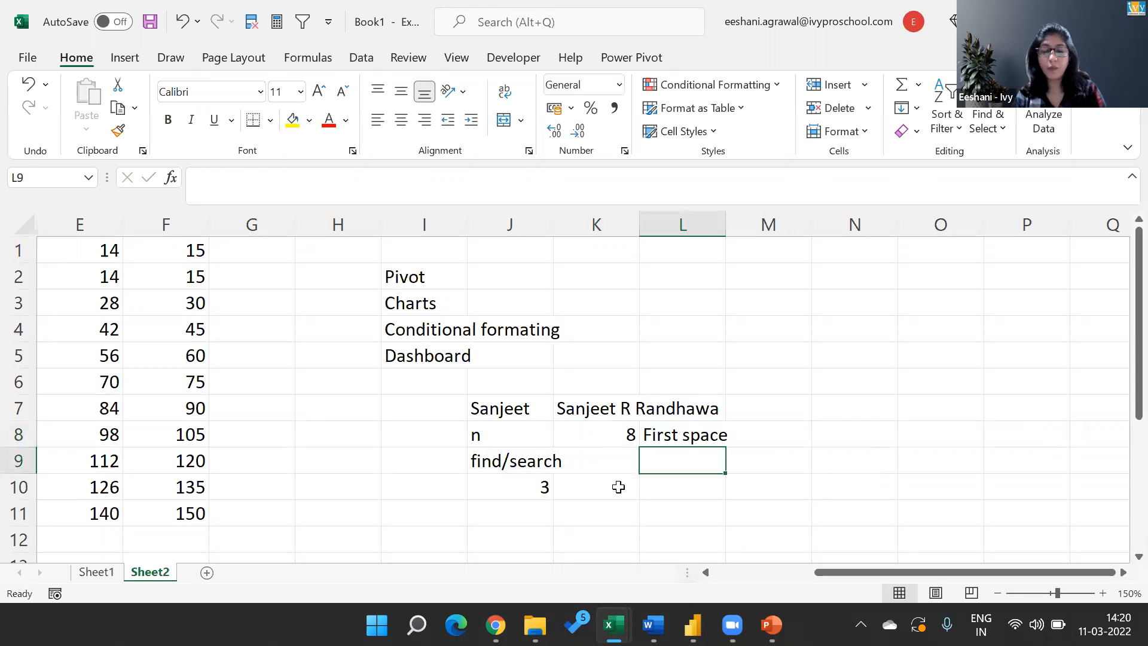
Label the next result row by entering "Second Space" in cell L9.
{"action": "key", "text": "Left"}
{"action": "key", "text": "Up"}
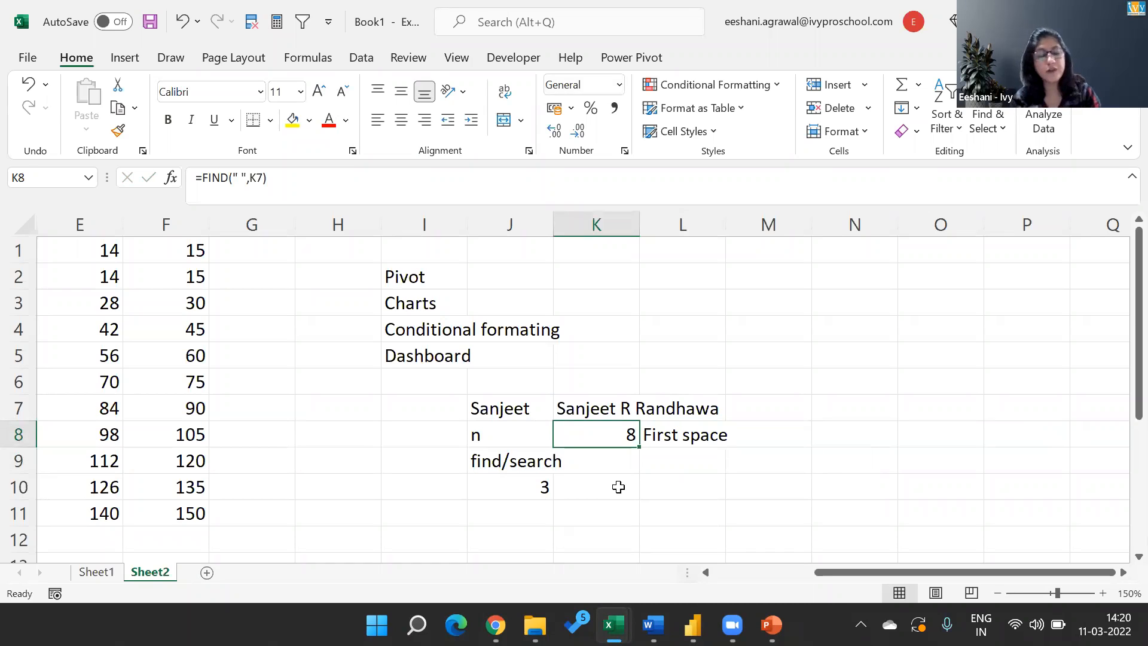
{"action": "key", "text": "Down"}
{"action": "key", "text": "Right"}
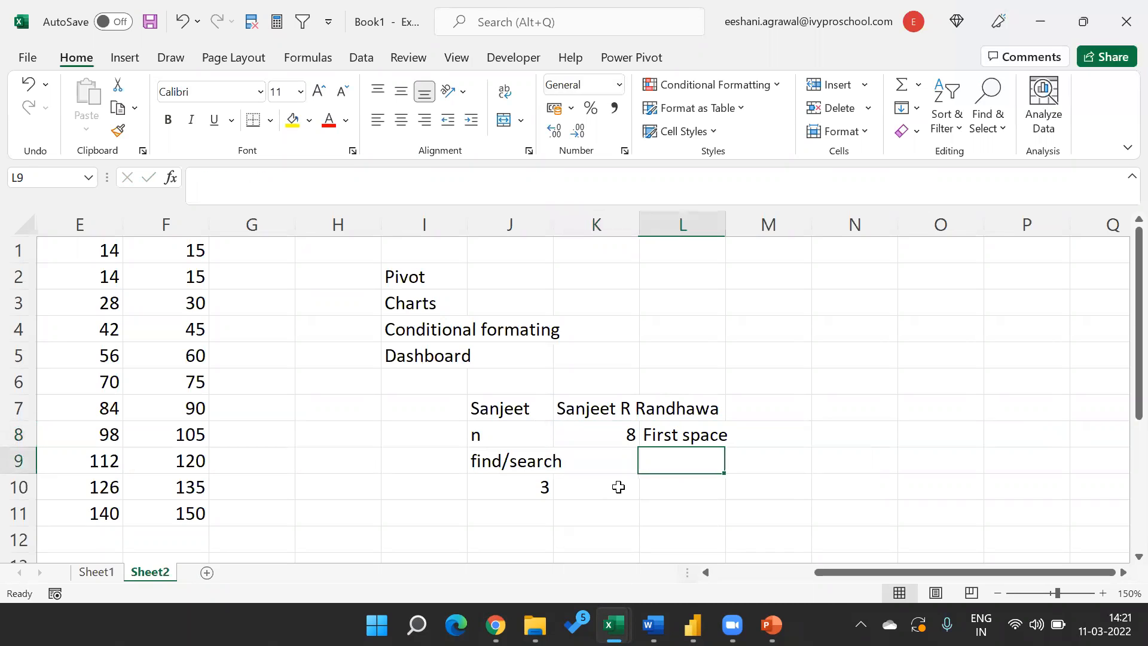
{"action": "type", "text": "Second Sap"}
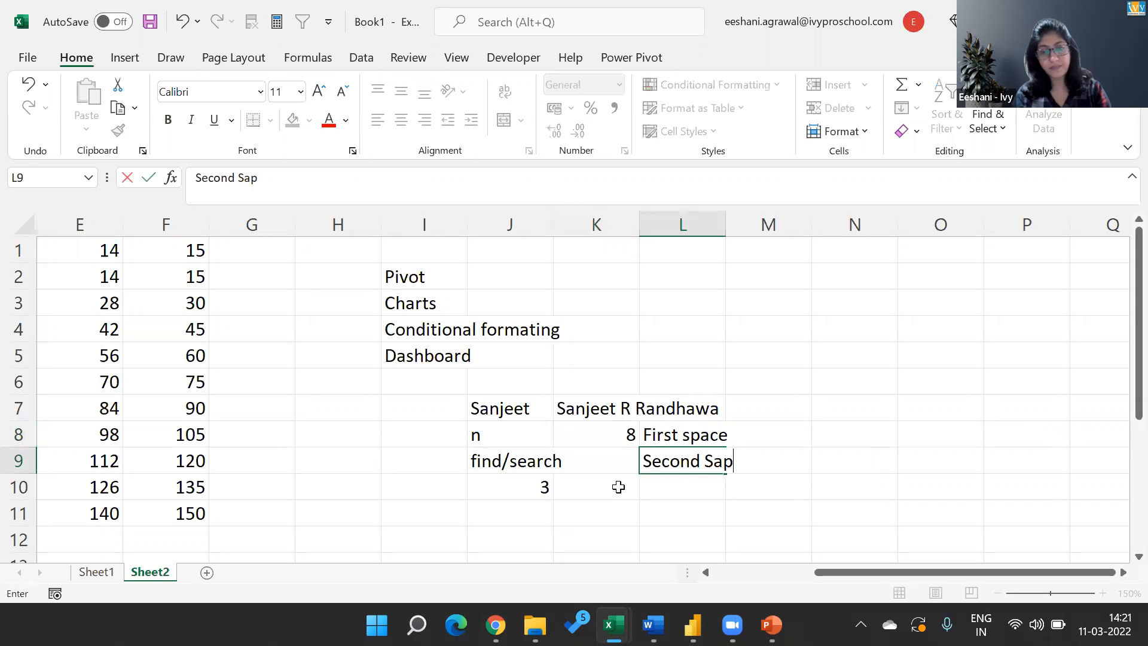
{"action": "key", "text": "BackSpace"}
{"action": "key", "text": "BackSpace"}
{"action": "type", "text": "pace"}
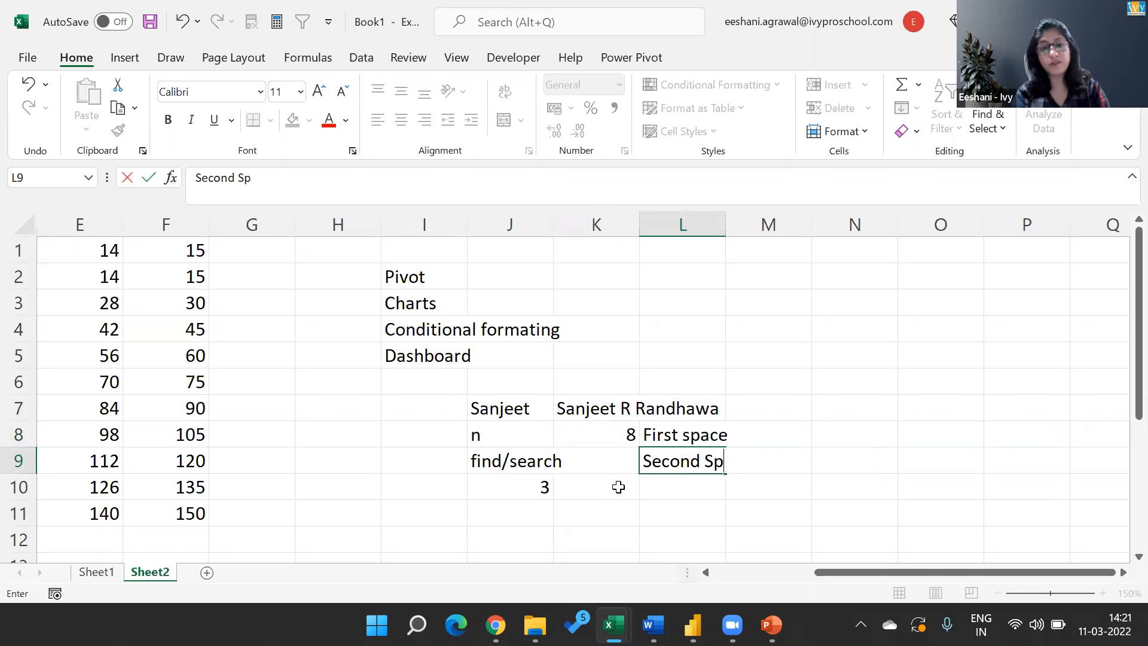
{"action": "key", "text": "Return"}
Enter the formula =FIND(" ",K7,K8+1) in cell K9 to locate the second space in the sample full name.
{"action": "key", "text": "Left"}
{"action": "key", "text": "Up"}
{"action": "type", "text": "=fin"}
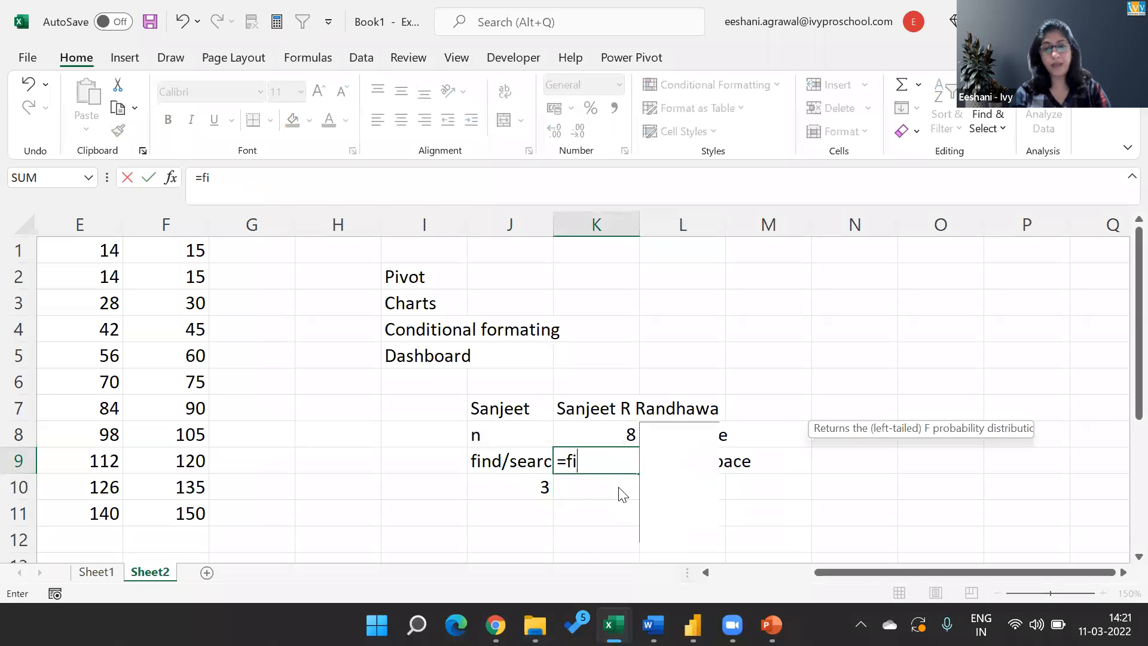
{"action": "key", "text": "Tab"}
{"action": "type", "text": "\" \","}
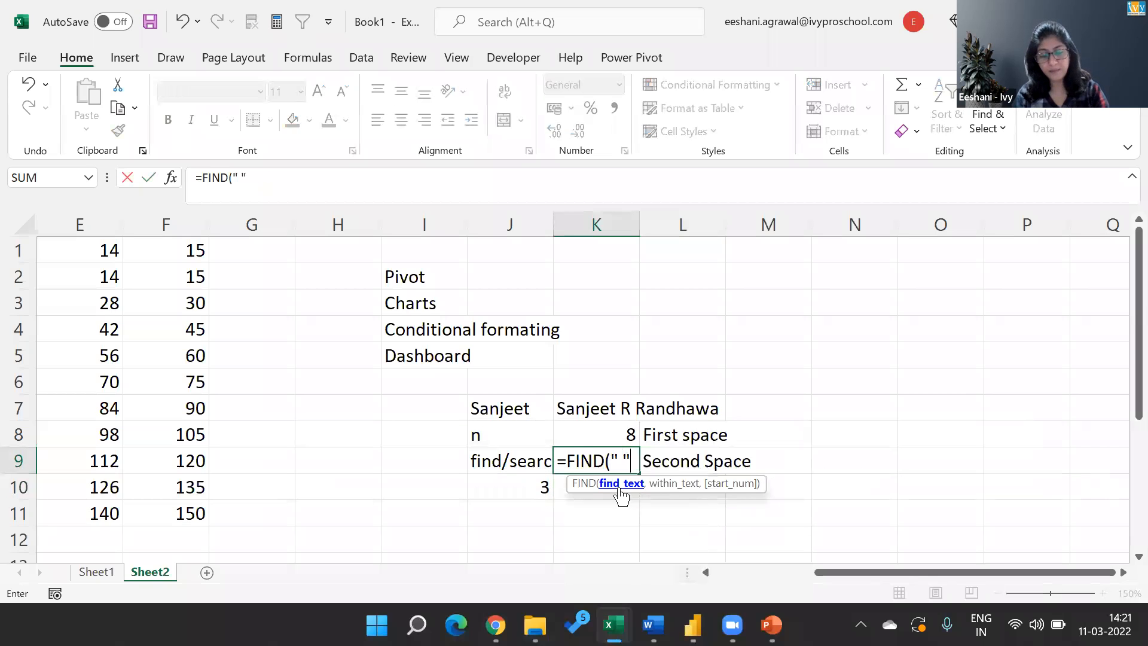
{"action": "key", "text": "Up"}
{"action": "key", "text": "Up"}
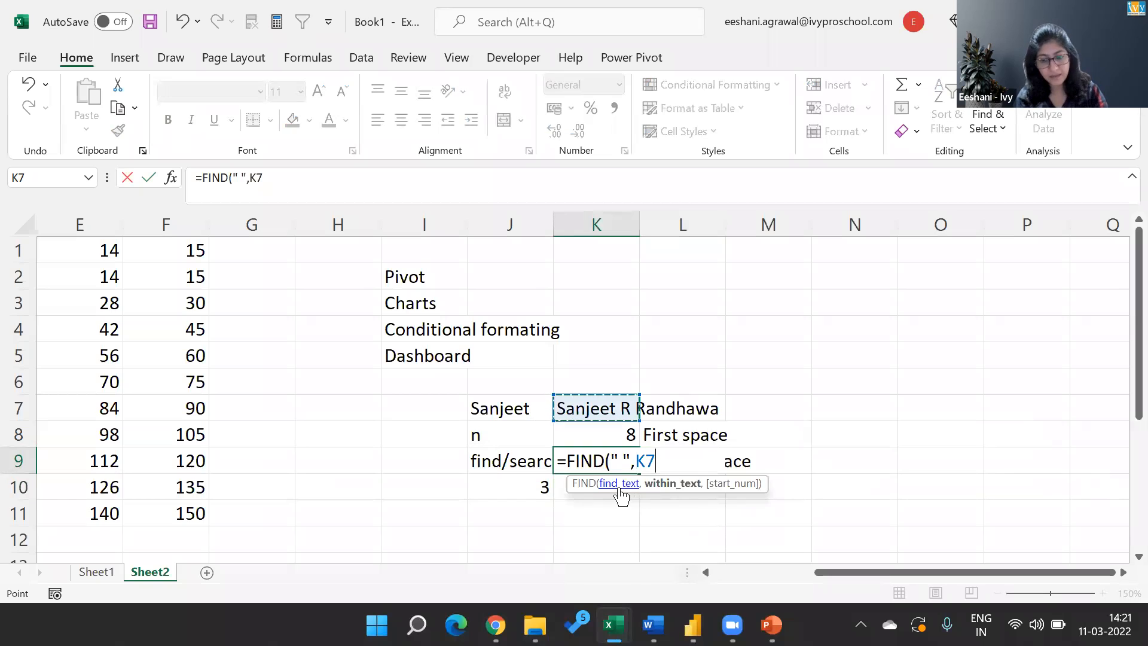
{"action": "type", "text": ","}
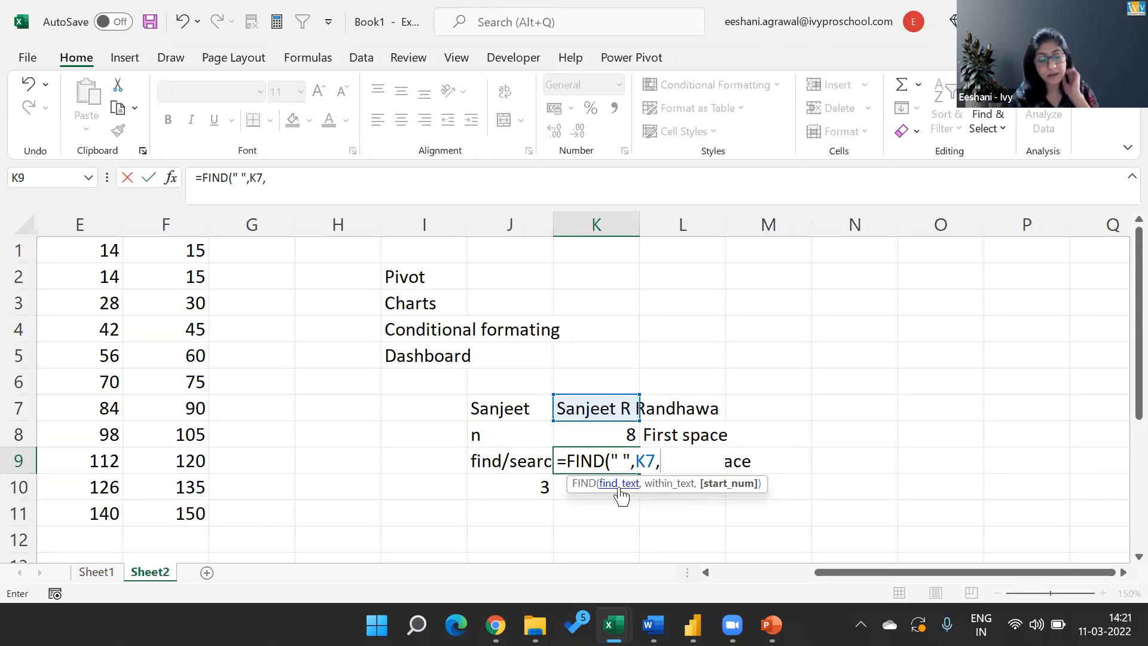
{"action": "key", "text": "Up"}
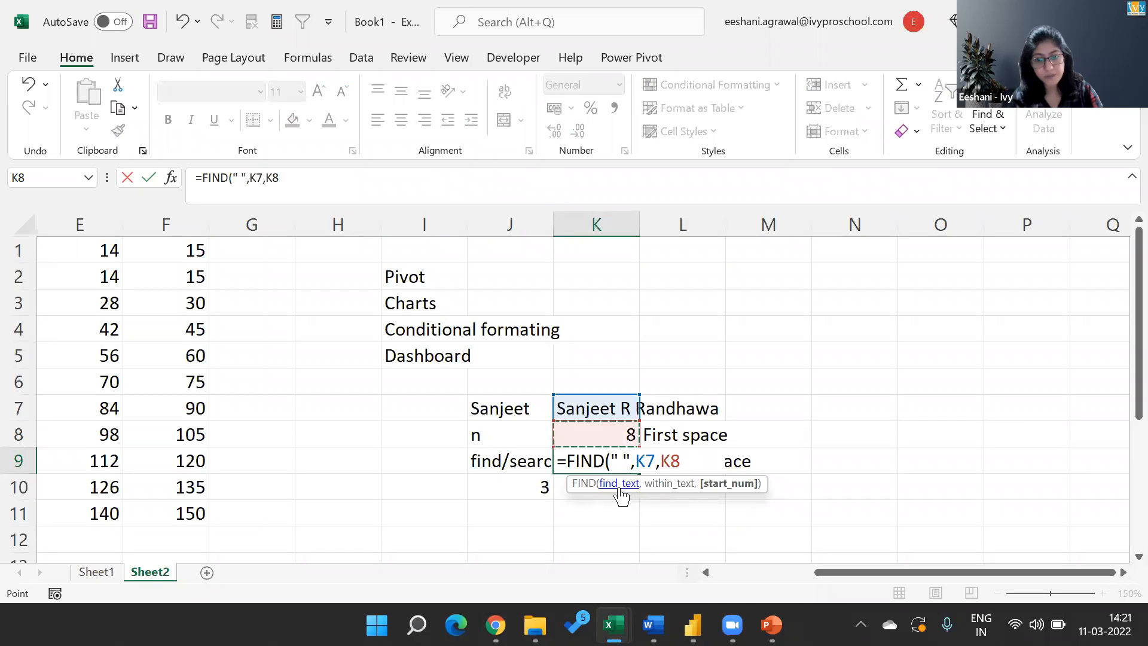
{"action": "type", "text": "+1)"}
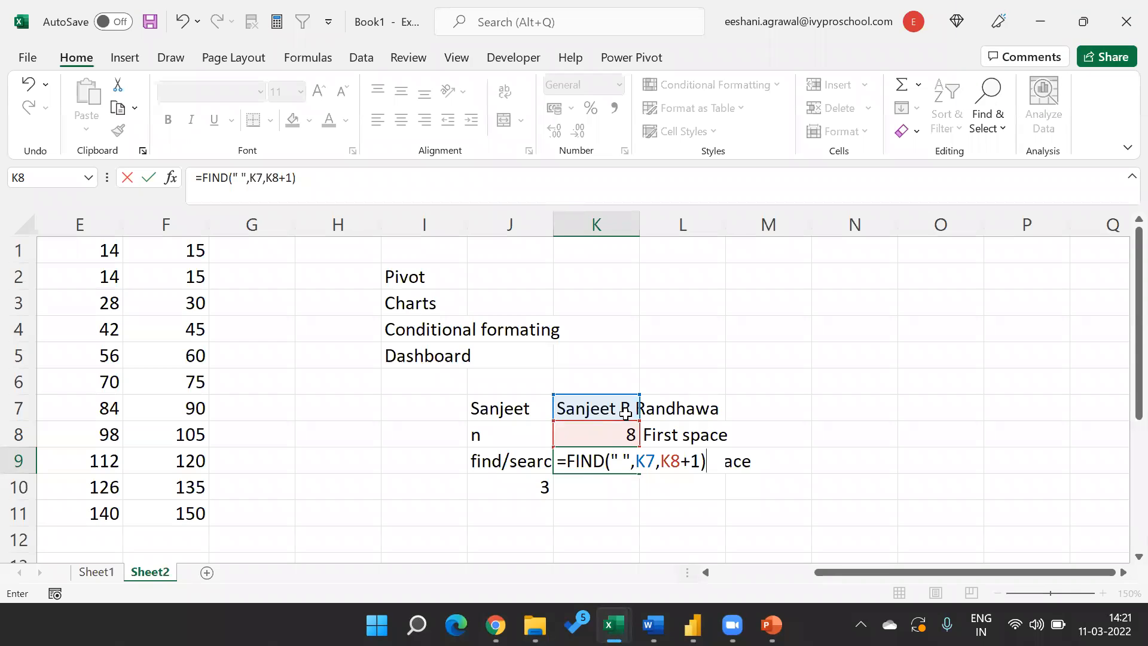
{"action": "key", "text": "Return"}
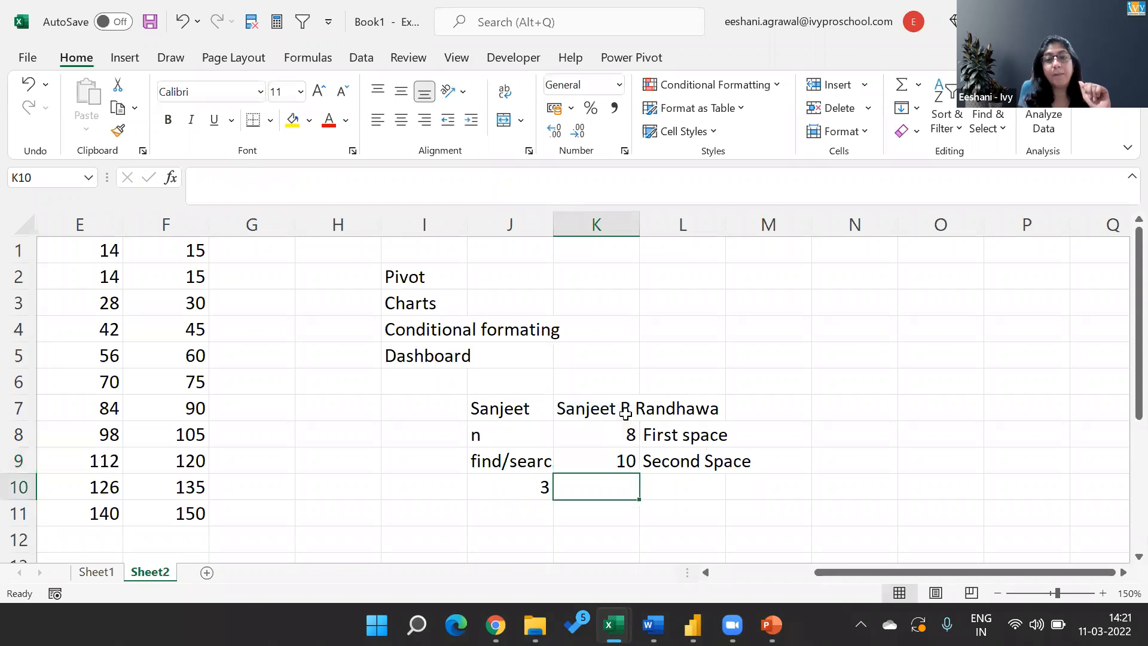
Examine the references used by the second-space FIND formula in cell K9 without changing it.
{"action": "left_click", "coordinate": [601, 463]}
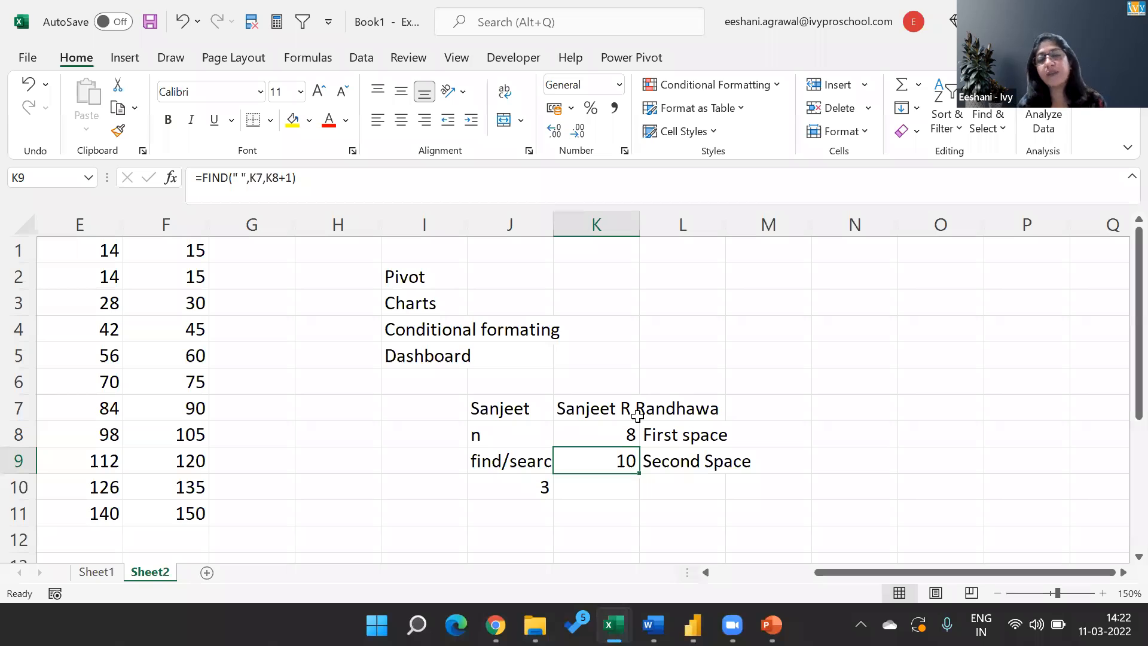
{"action": "key", "text": "F2"}
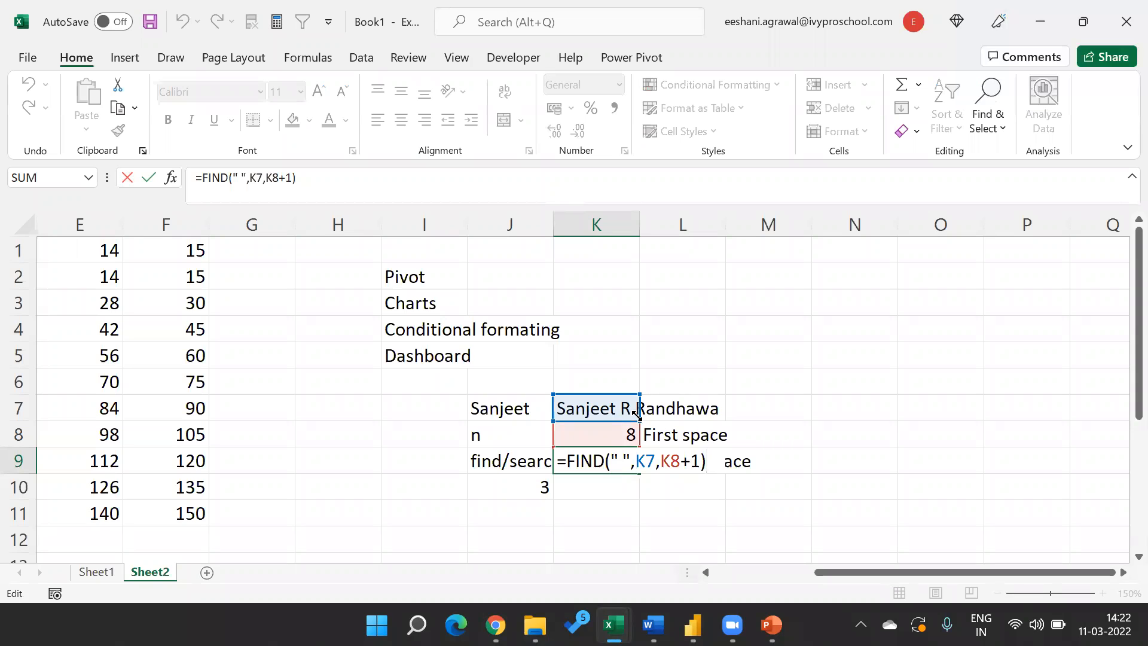
{"action": "key", "text": "ctrl+Return"}
Switch to Power BI Desktop and show the AW_Customers_Fact table in Data view.
{"action": "key", "text": "alt+Tab"}
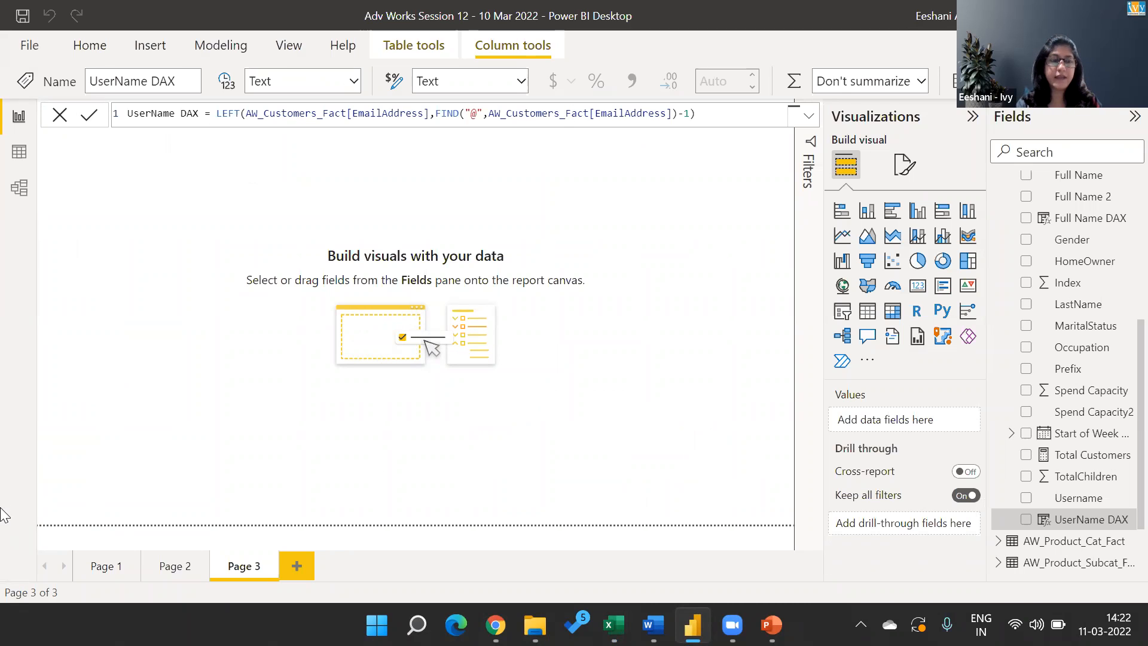
{"action": "left_click", "coordinate": [18, 159]}
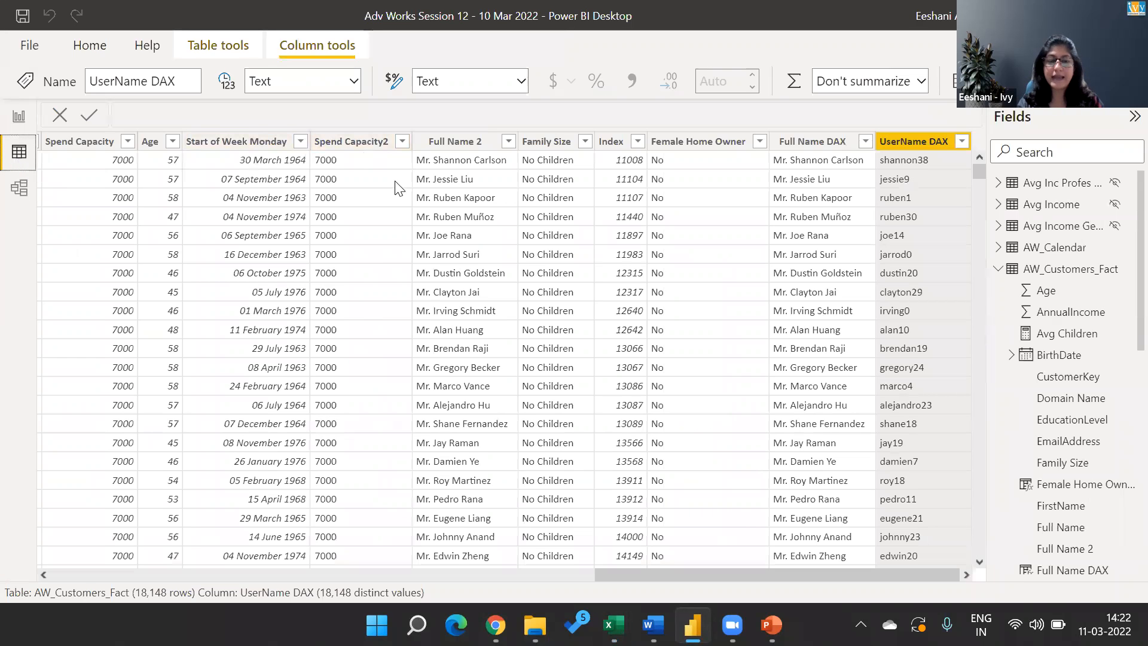
Switch to the PowerPoint slide show and reveal the MID syntax line on the Text Function #2 slide.
{"action": "key", "text": "alt+Tab"}
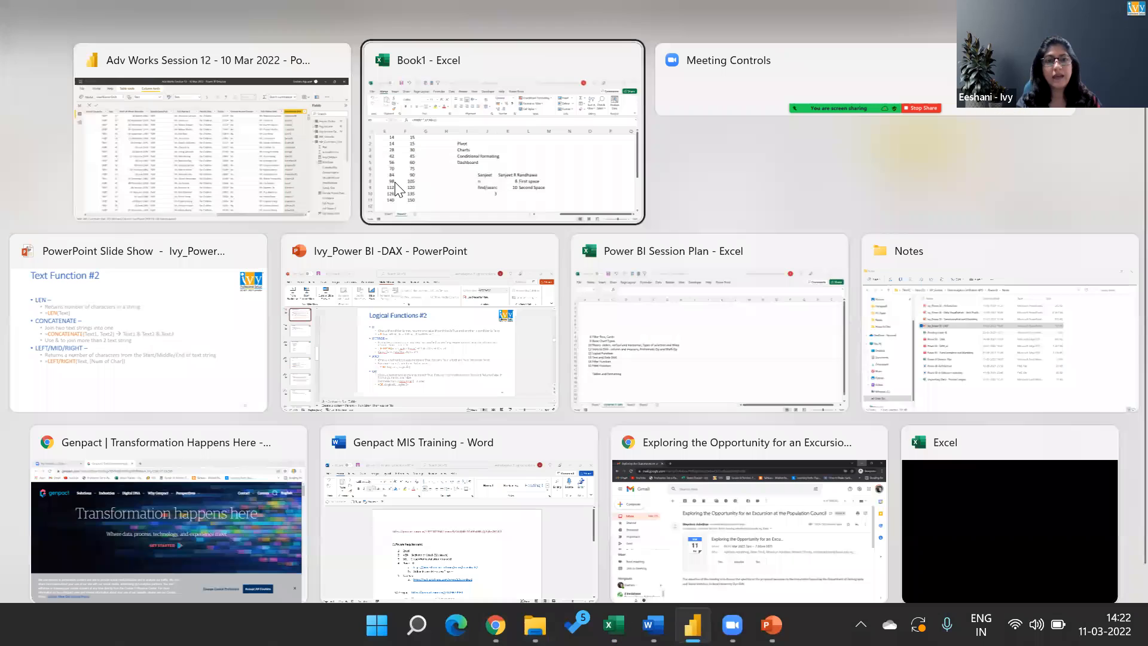
{"action": "key", "text": "Tab"}
{"action": "key", "text": "Tab"}
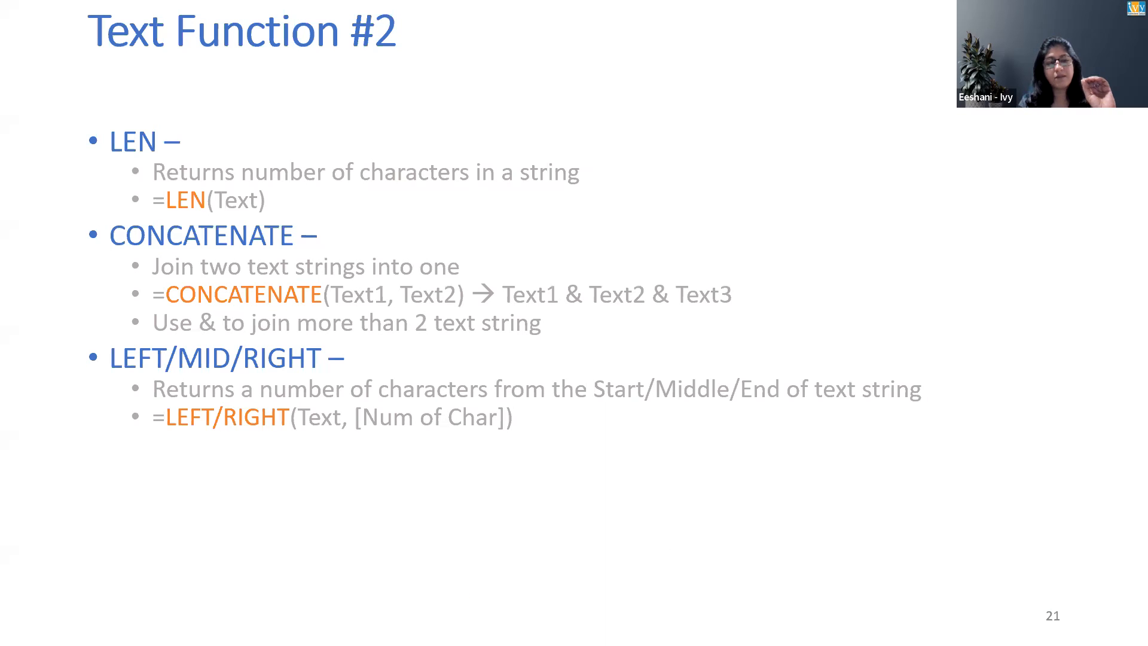
{"action": "key", "text": "Right"}
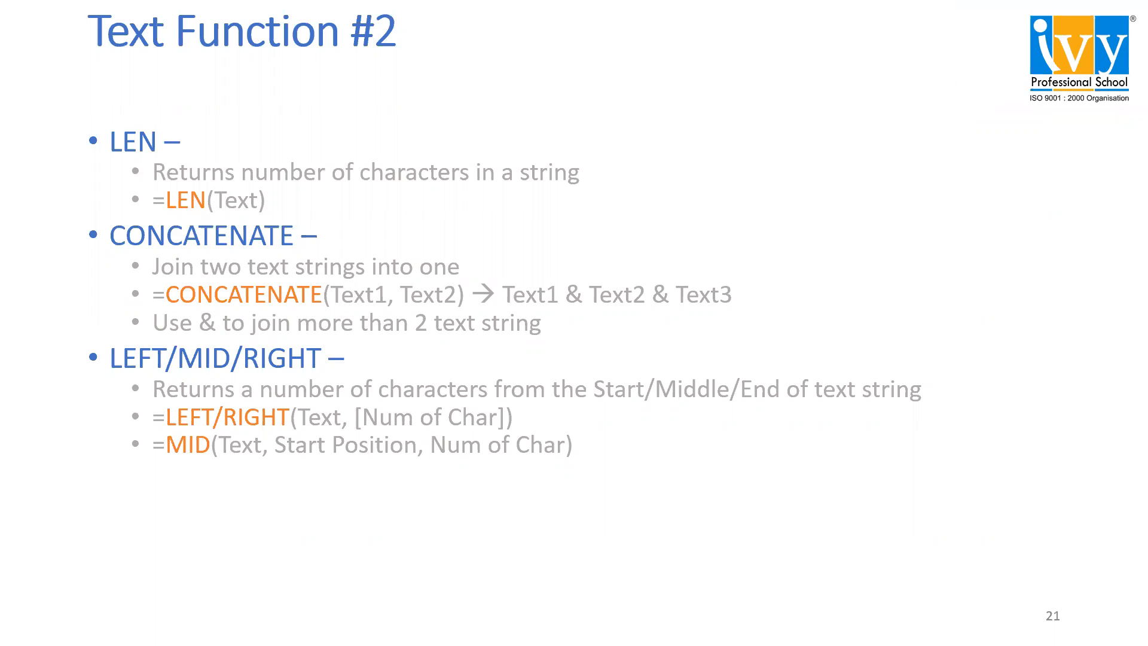
Switch back to Power BI Desktop and add a new column named Domain Name DAX to AW_Customers_Fact.
{"action": "key", "text": "alt+Tab"}
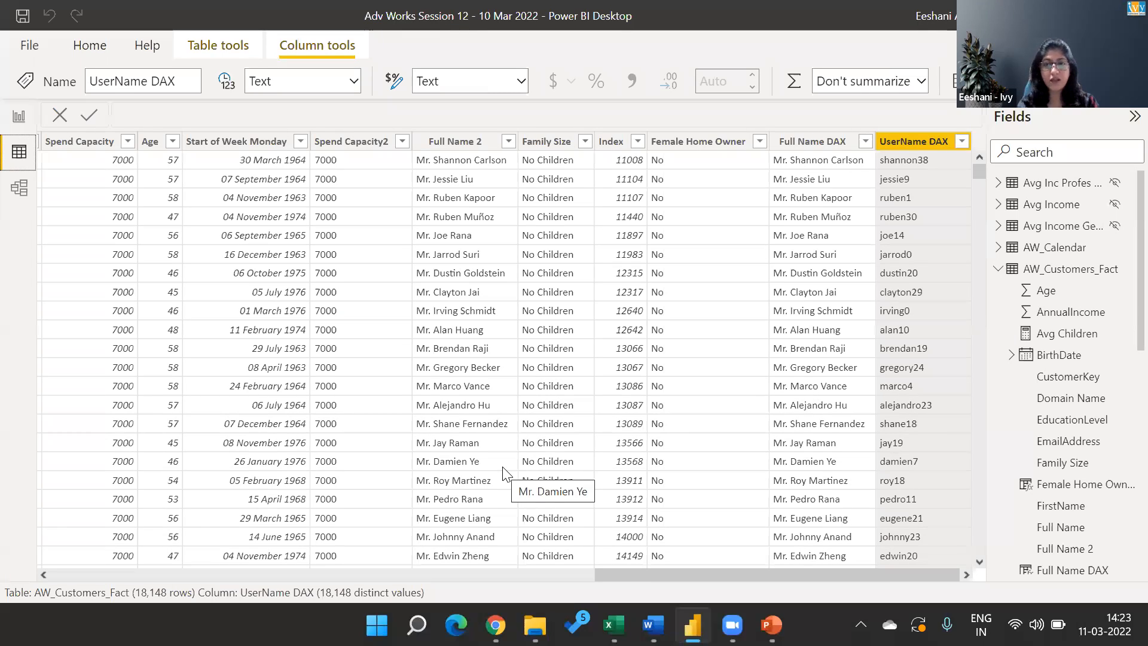
{"action": "right_click", "coordinate": [1083, 269]}
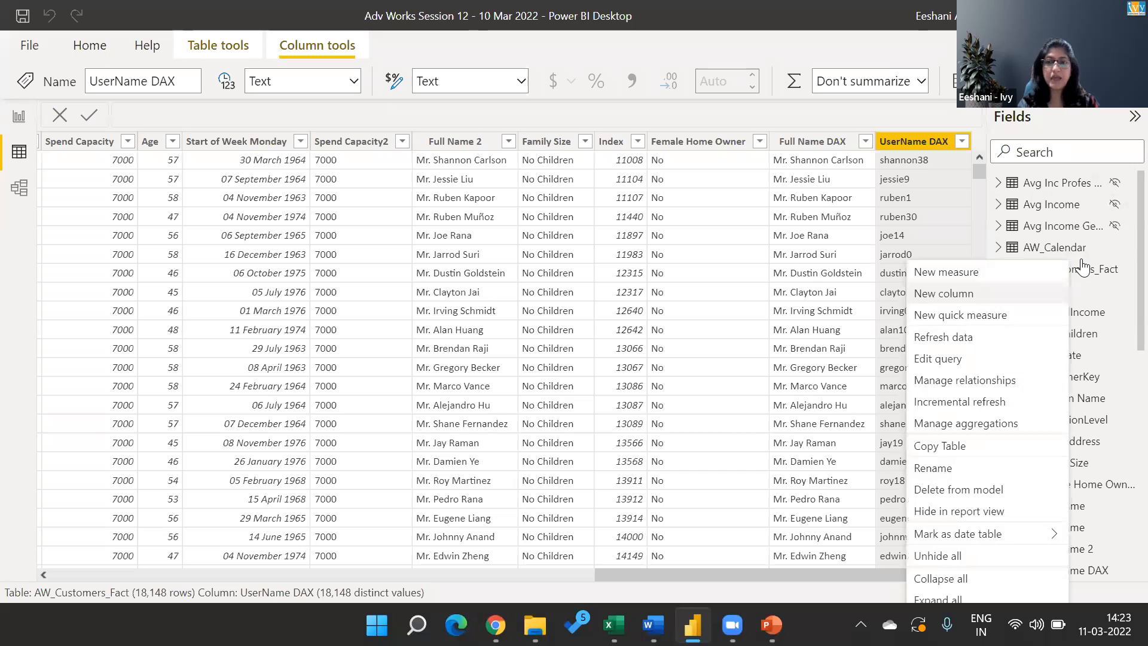
{"action": "left_click", "coordinate": [1082, 269]}
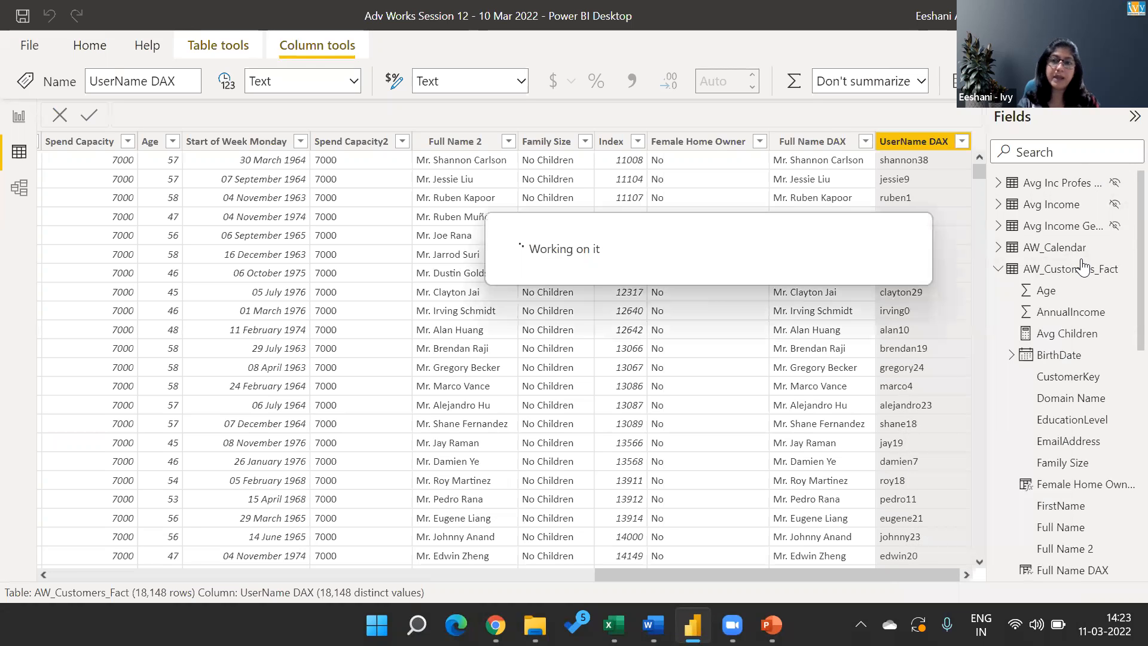
{"action": "key", "text": "shift+End"}
{"action": "key", "text": "shift+Left"}
{"action": "key", "text": "shift+Left"}
{"action": "key", "text": "shift+Left"}
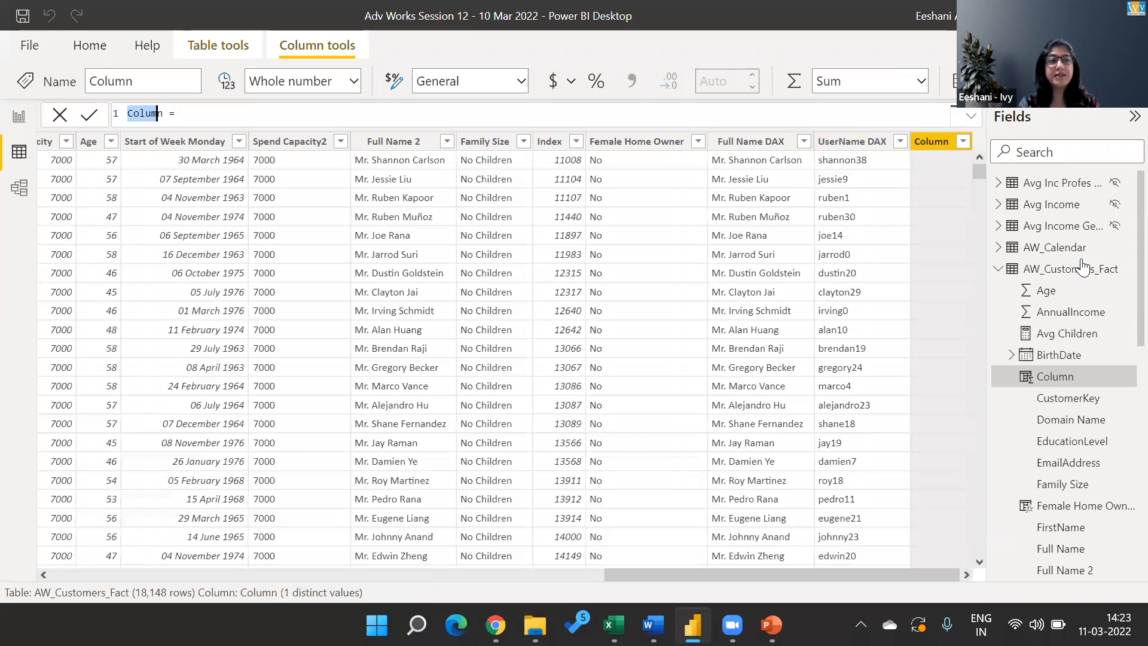
{"action": "type", "text": "Domain Name DAX"}
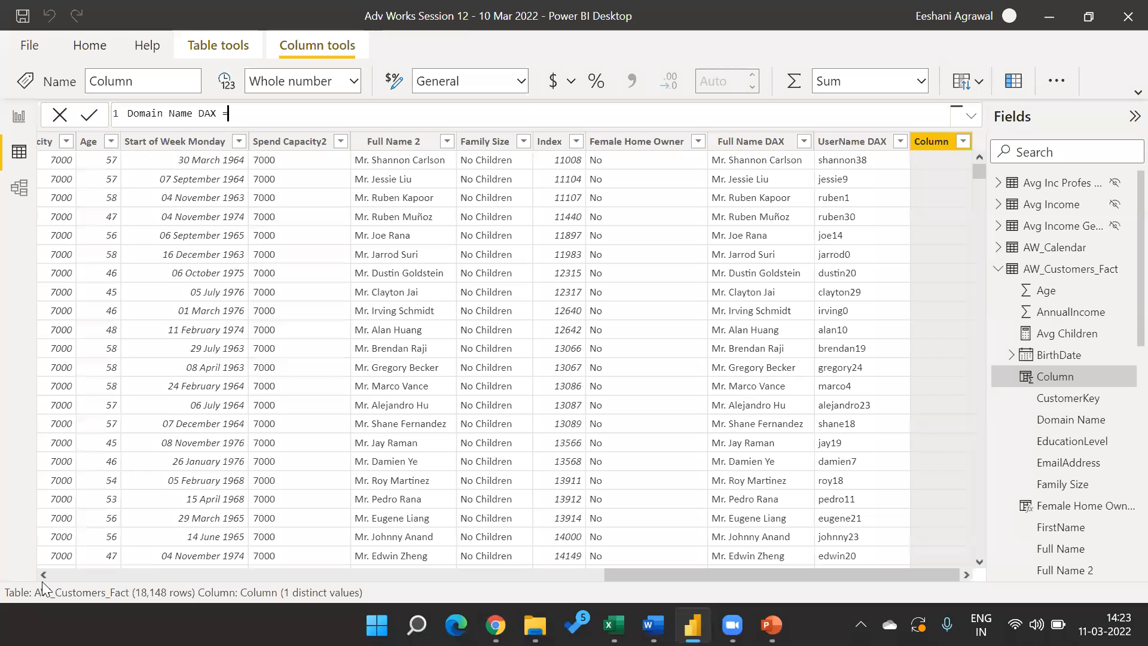
{"action": "key", "text": "Return"}
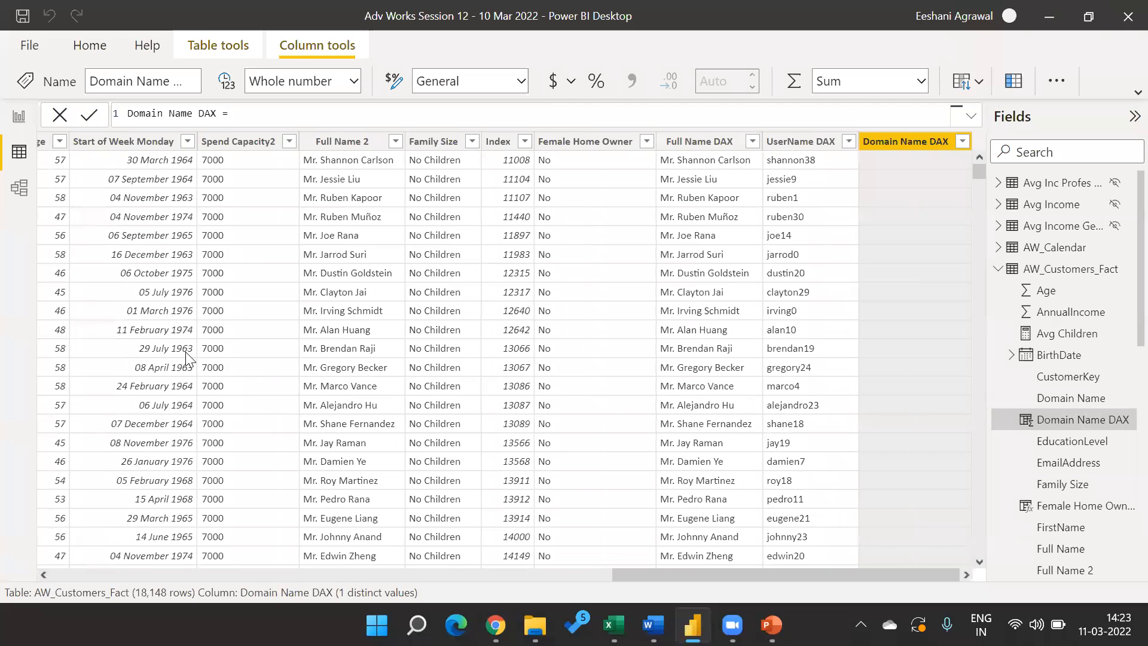
Begin the Domain Name DAX formula with the MID function, using AW_Customers_Fact[EmailAddress] as its text argument.
{"action": "left_click", "coordinate": [280, 113]}
{"action": "type", "text": "mid"}
{"action": "key", "text": "Tab"}
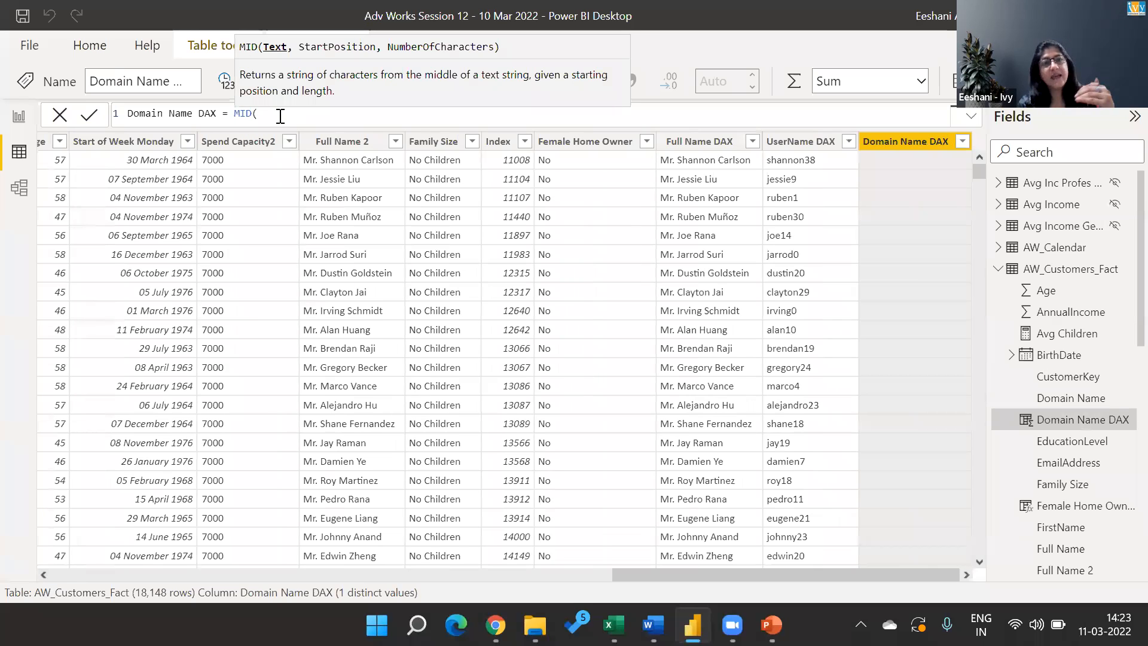
{"action": "type", "text": "em"}
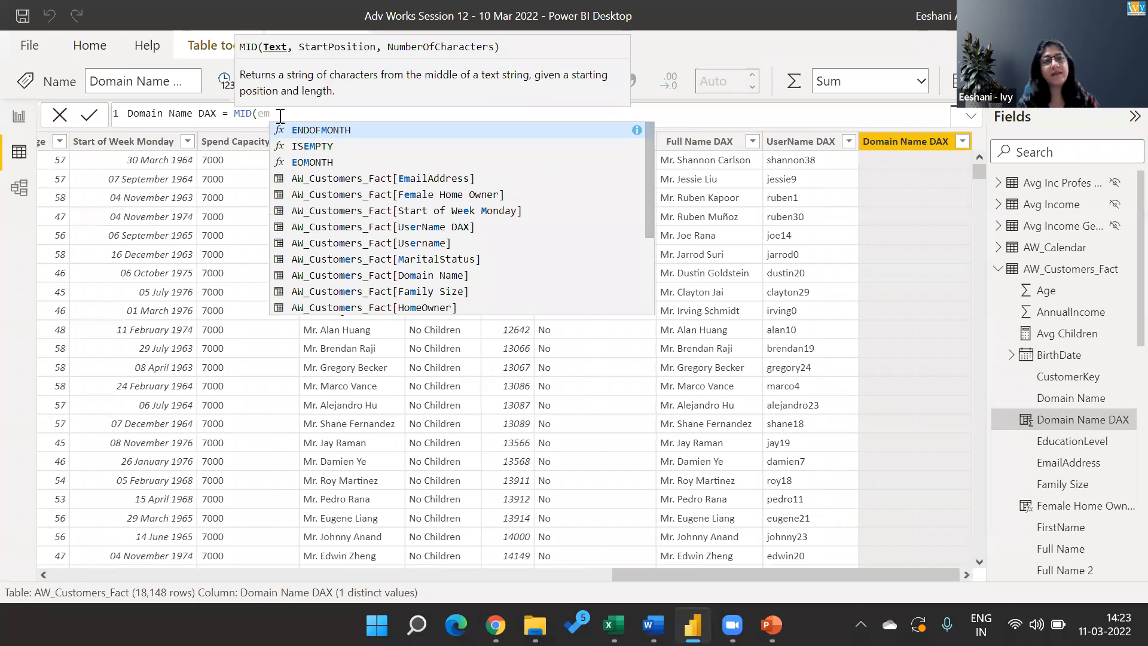
{"action": "key", "text": "Tab"}
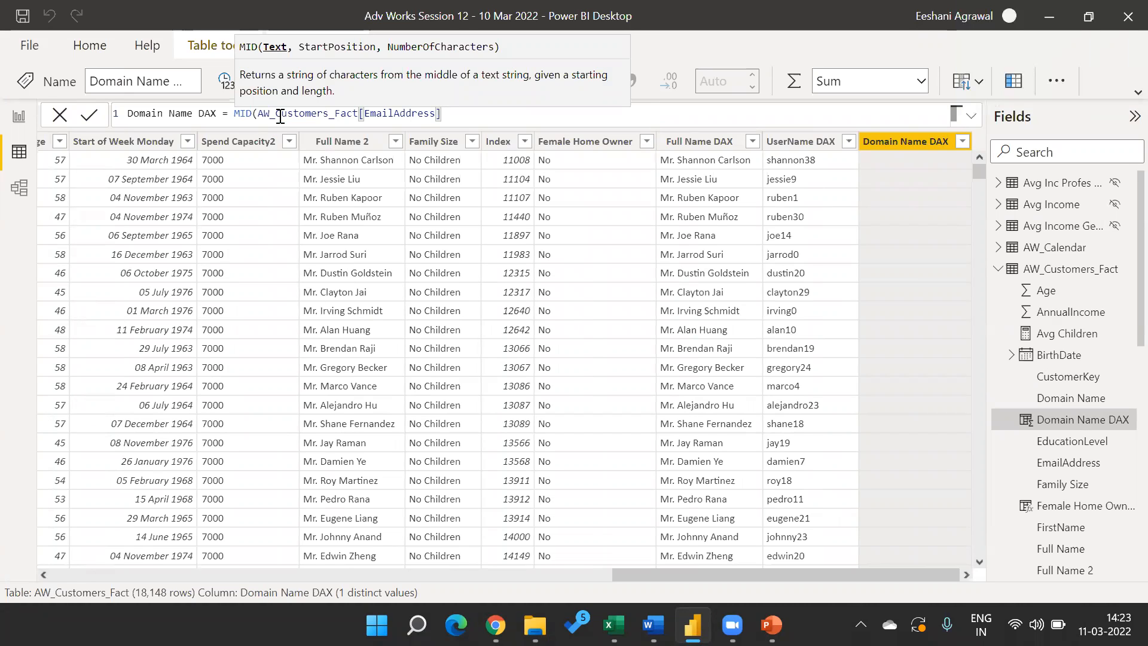
{"action": "type", "text": ","}
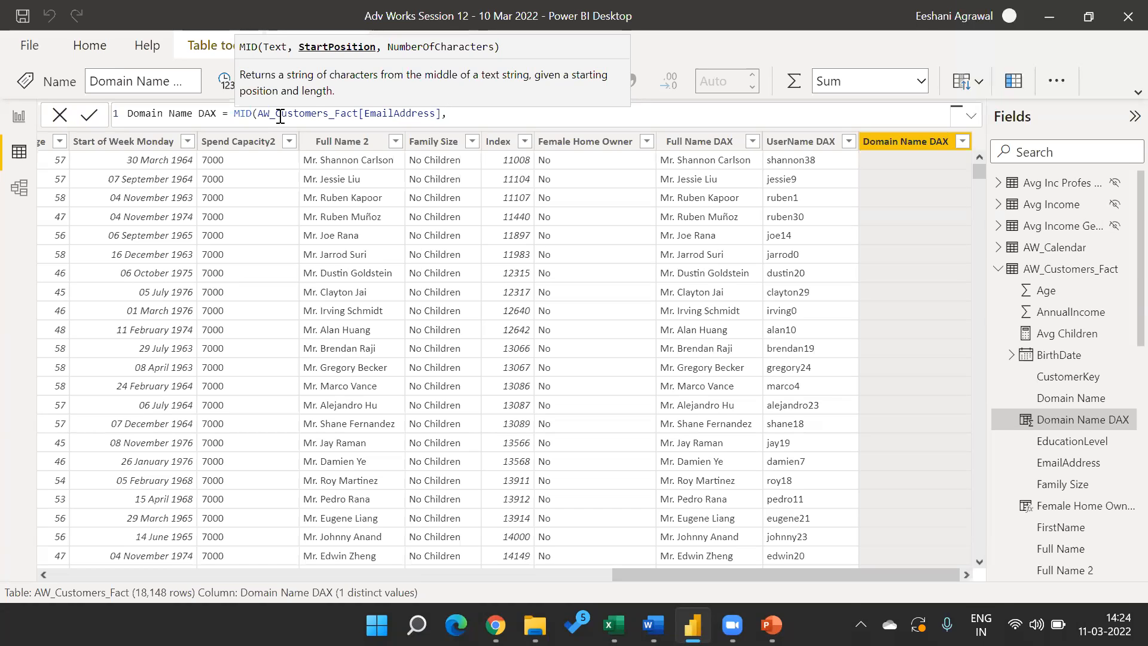
Complete the MID formula with FIND("@",AW_Customers_Fact[EmailAddress])+1 as the start position and 4 as the number of characters.
{"action": "type", "text": "find"}
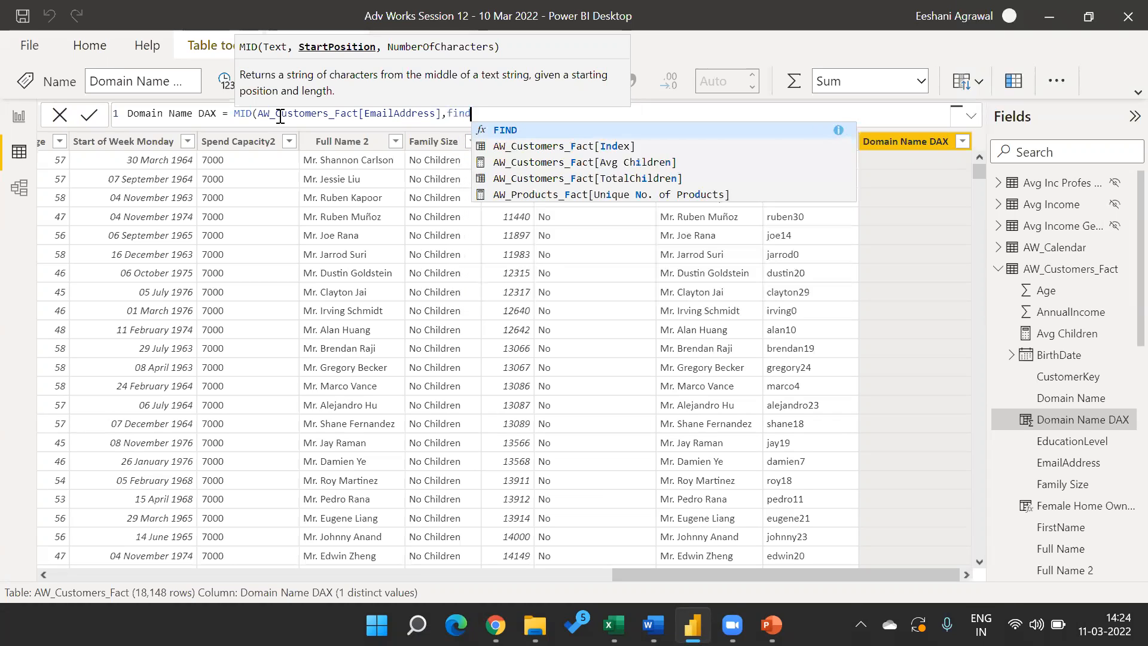
{"action": "key", "text": "Tab"}
{"action": "type", "text": "\""}
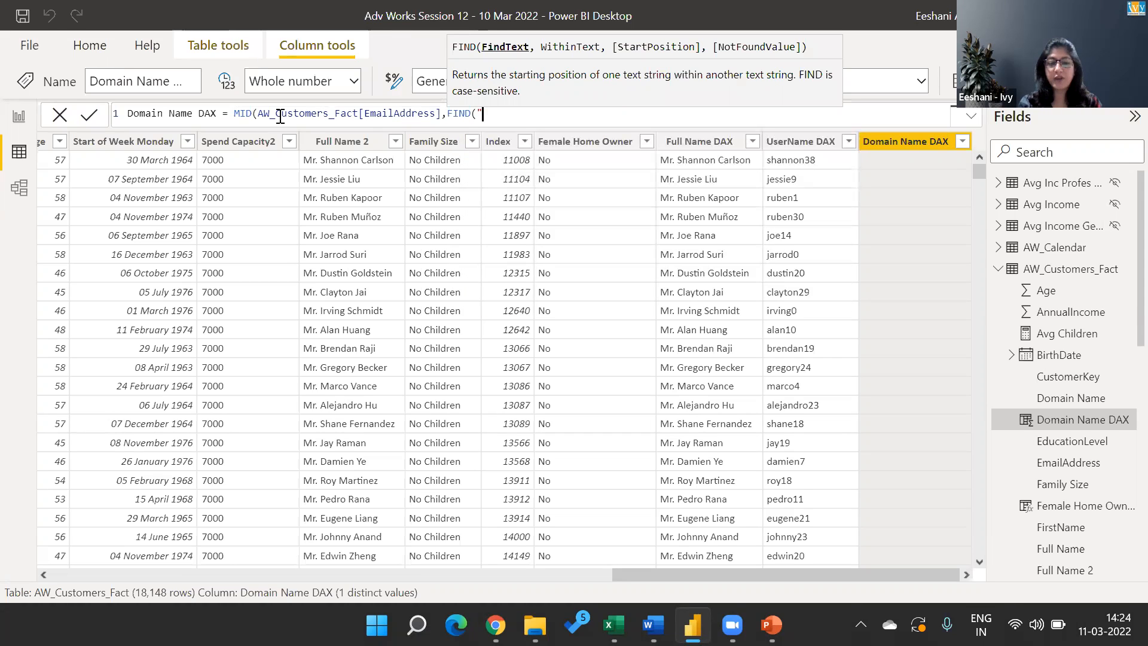
{"action": "type", "text": "@\",eami"}
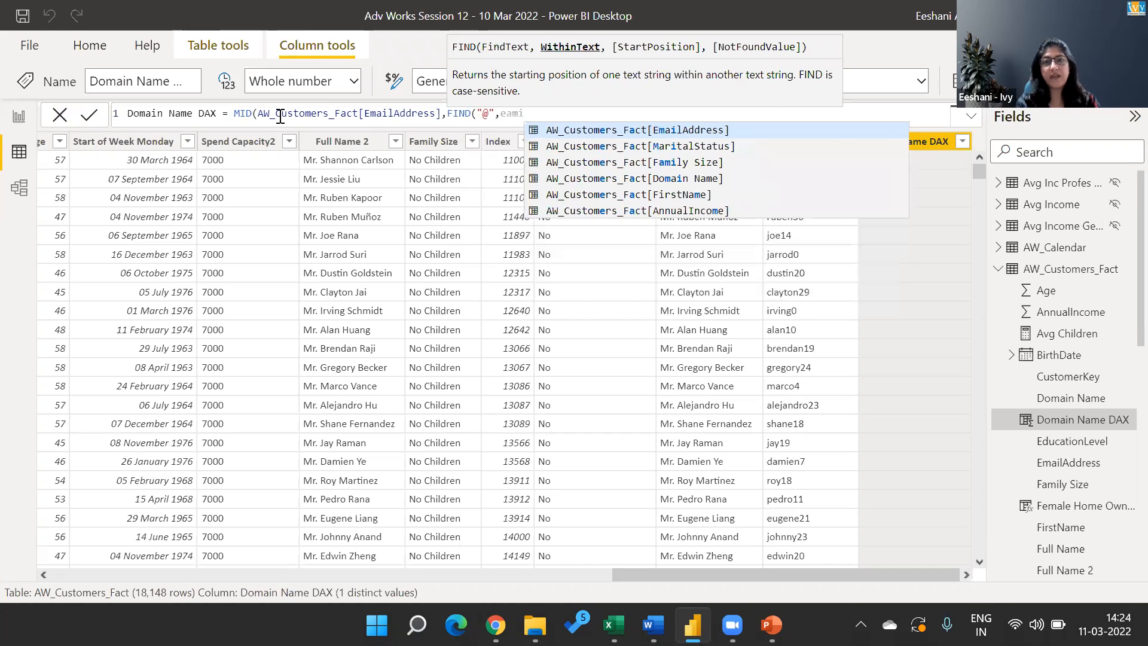
{"action": "key", "text": "Tab"}
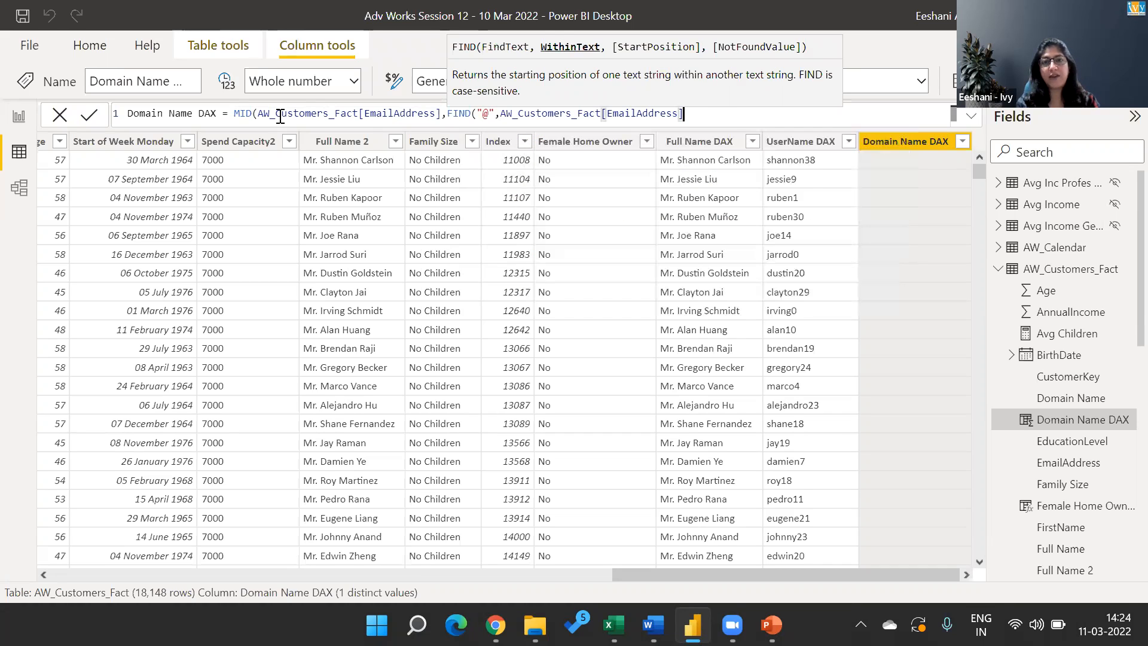
{"action": "type", "text": ")+1"}
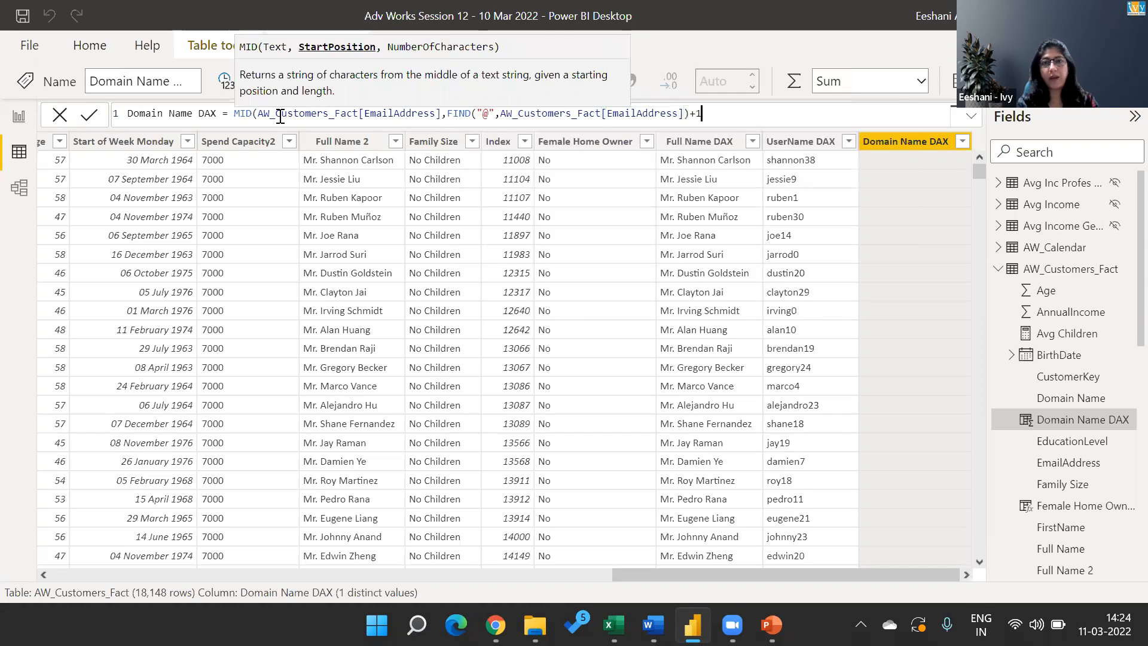
{"action": "type", "text": ","}
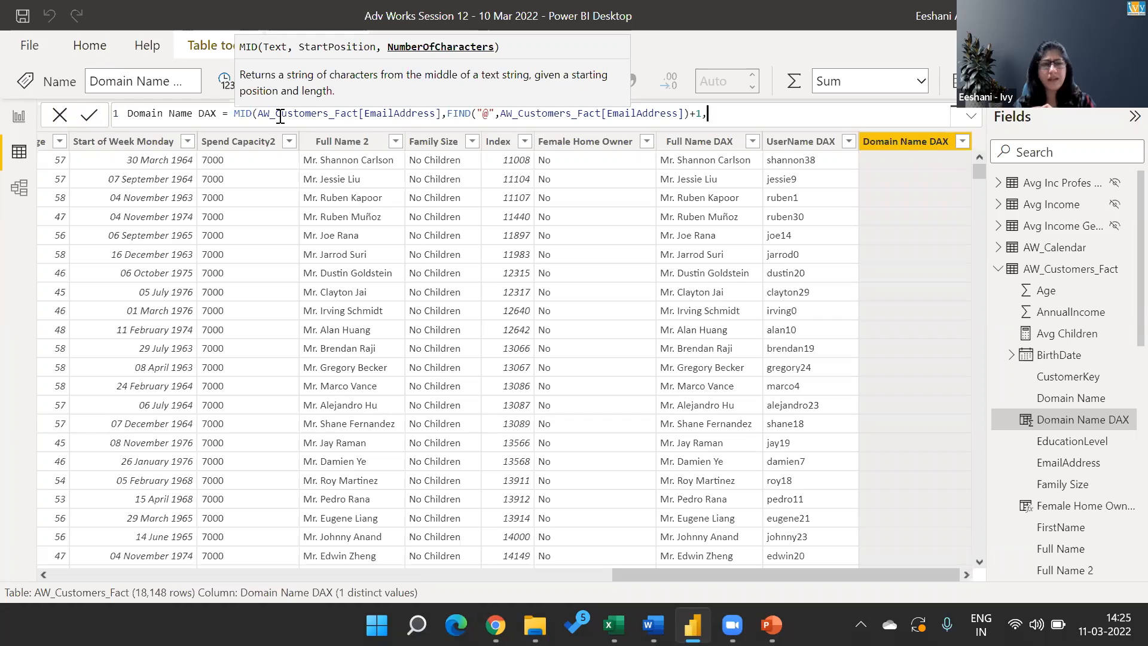
{"action": "type", "text": "4)"}
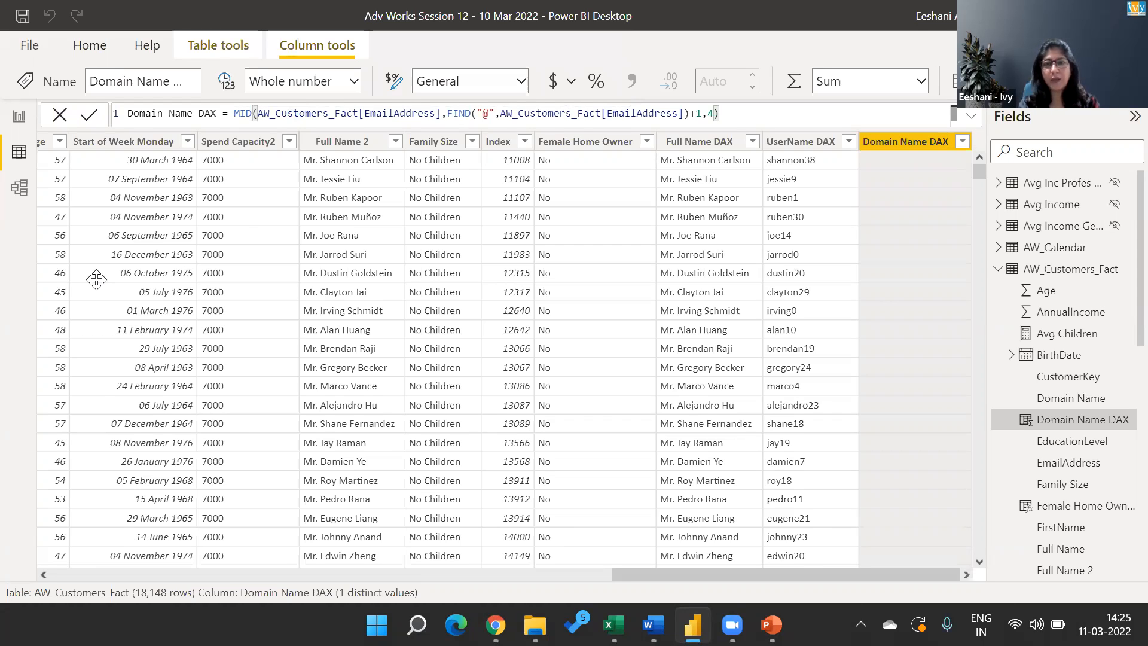
Switch to the Book1 Excel workbook and enter a sample customer e-mail address in cell N7 of Sheet2.
{"action": "key", "text": "alt+Tab"}
{"action": "type", "text": "jessie9@"}
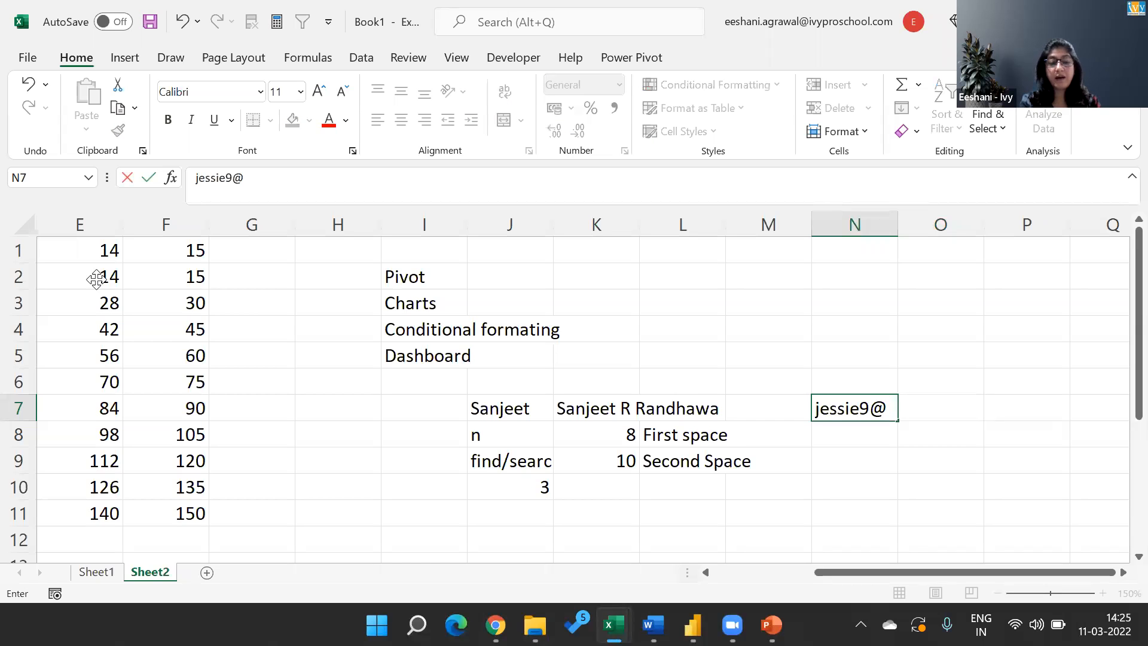
{"action": "type", "text": "advaenture"}
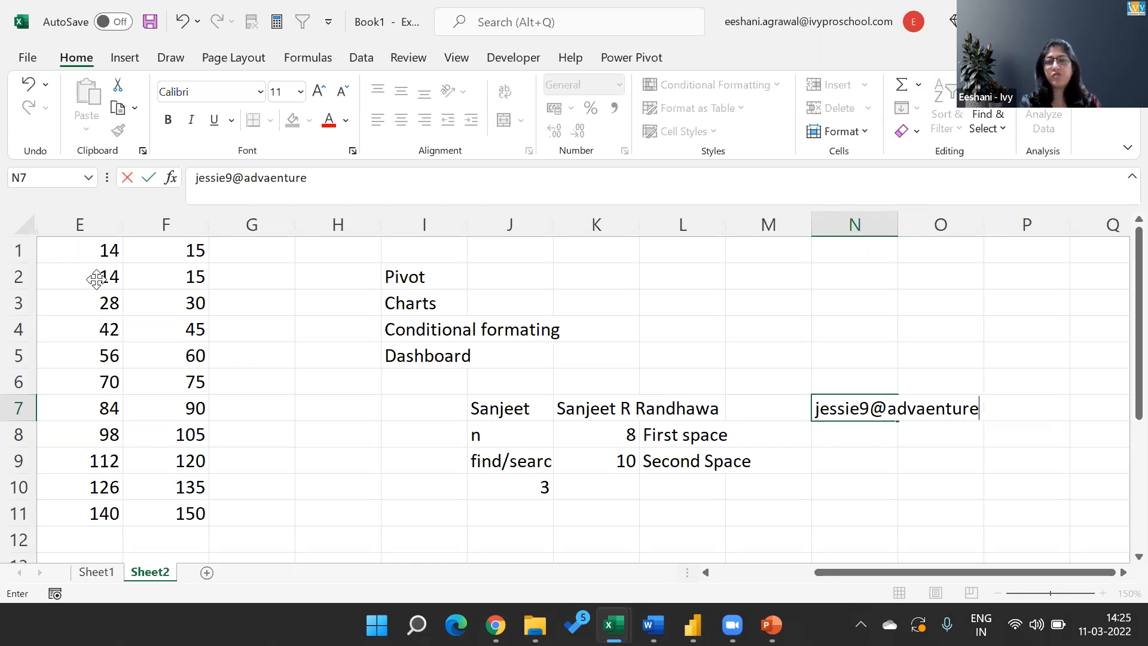
{"action": "key", "text": "BackSpace"}
{"action": "key", "text": "BackSpace"}
{"action": "key", "text": "BackSpace"}
{"action": "key", "text": "BackSpace"}
{"action": "key", "text": "BackSpace"}
{"action": "key", "text": "BackSpace"}
{"action": "key", "text": "BackSpace"}
{"action": "key", "text": "BackSpace"}
{"action": "type", "text": "venture"}
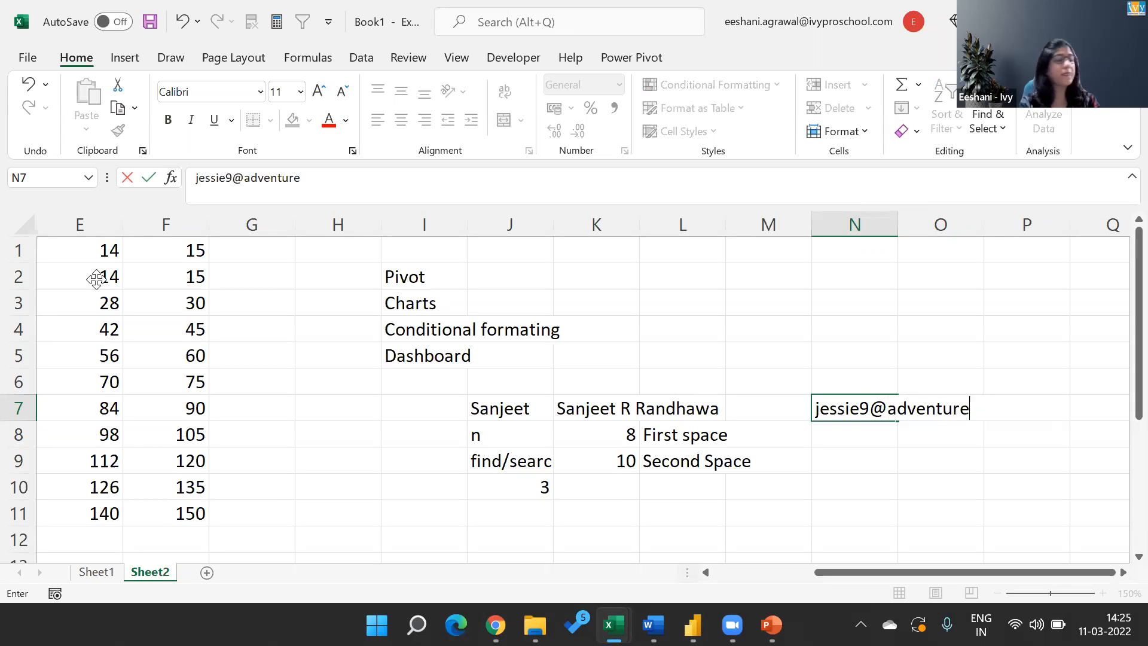
{"action": "type", "text": "-works.com"}
{"action": "key", "text": "Return"}
{"action": "key", "text": "Down"}
{"action": "key", "text": "Down"}
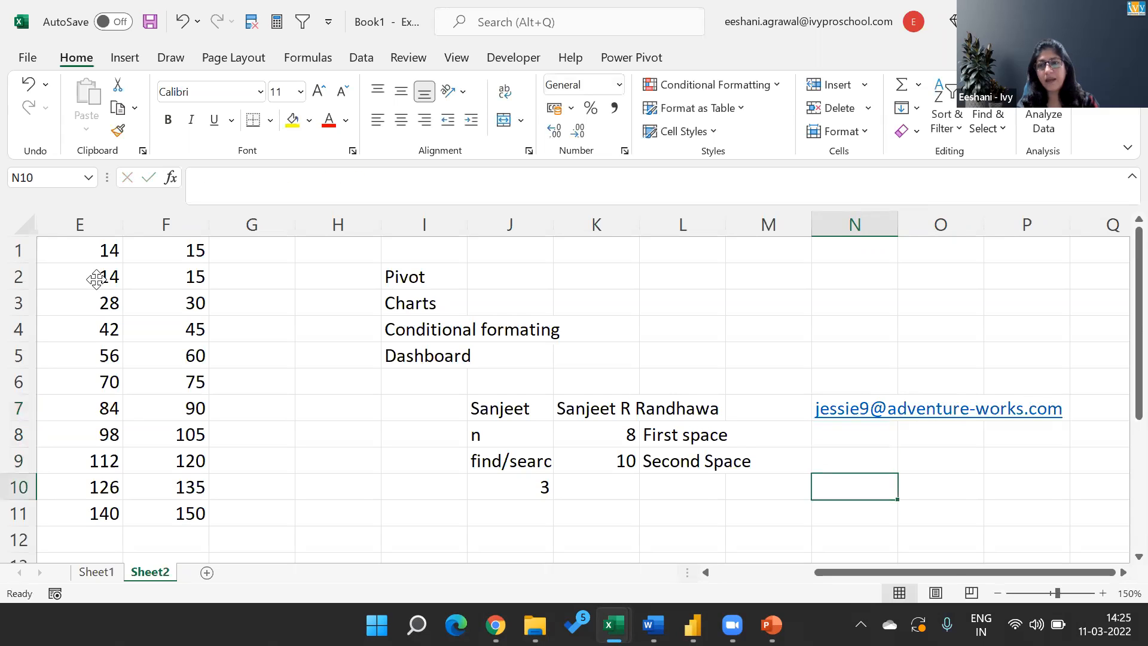
{"action": "key", "text": "Down"}
{"action": "key", "text": "Down"}
{"action": "key", "text": "Down"}
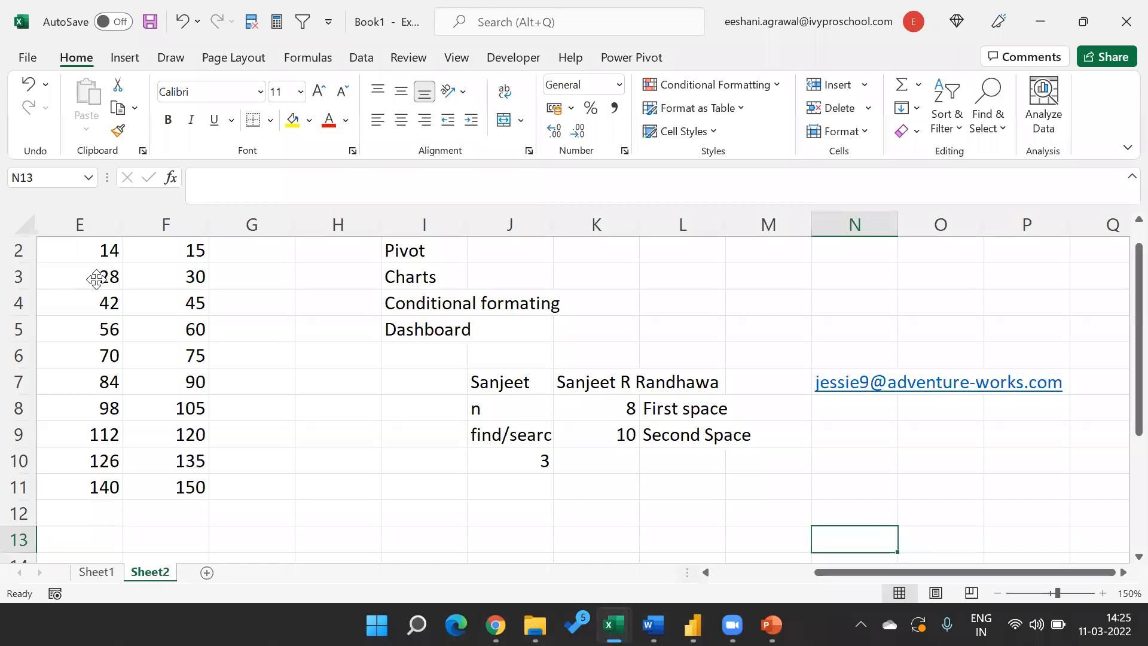
Draw black ink arrows under the sample address in N7, one pointing at the @ and one at the dot.
{"action": "left_click_drag", "start_coordinate": [873, 413], "coordinate": [888, 412]}
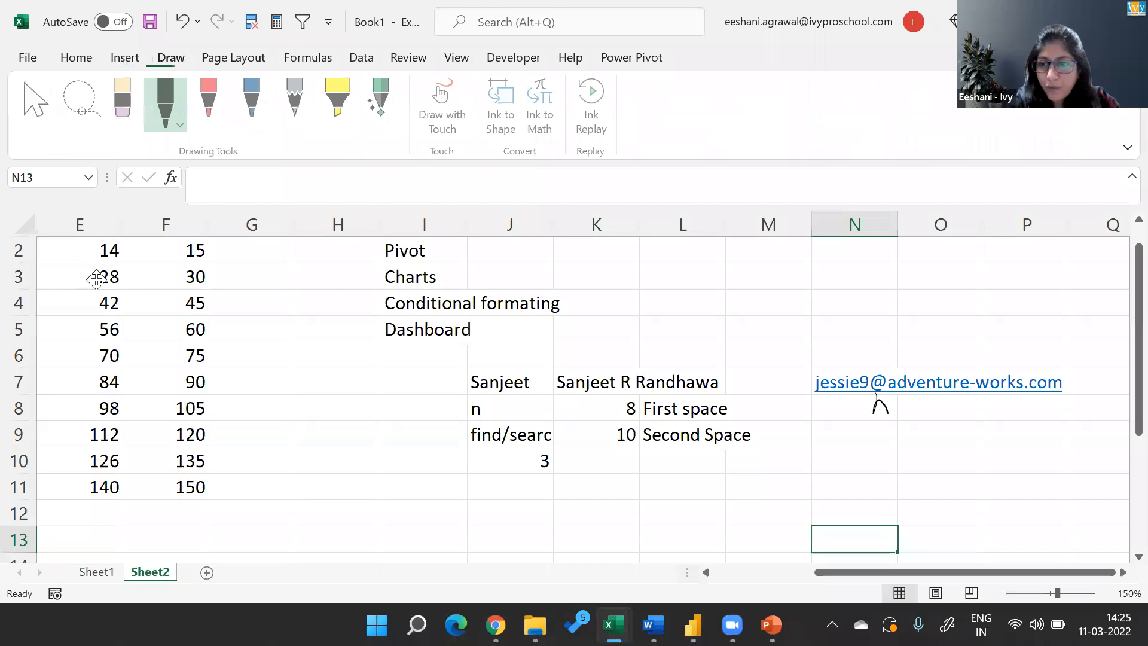
{"action": "left_click_drag", "start_coordinate": [878, 402], "coordinate": [883, 439]}
{"action": "left_click_drag", "start_coordinate": [1034, 446], "coordinate": [1029, 398]}
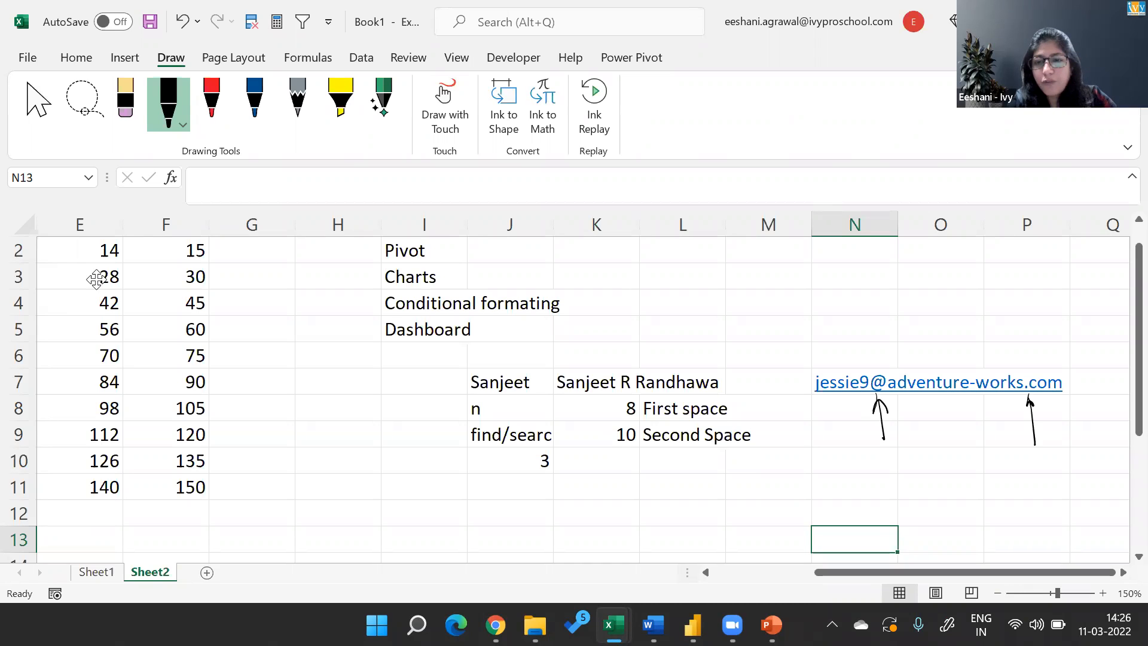
Draw a double-headed ink arrow labelled l2 spanning from the start of the sample address to its dot.
{"action": "left_click_drag", "start_coordinate": [918, 469], "coordinate": [809, 467]}
{"action": "left_click_drag", "start_coordinate": [822, 453], "coordinate": [826, 472]}
{"action": "left_click_drag", "start_coordinate": [935, 464], "coordinate": [1043, 465]}
{"action": "left_click_drag", "start_coordinate": [1030, 459], "coordinate": [1030, 475]}
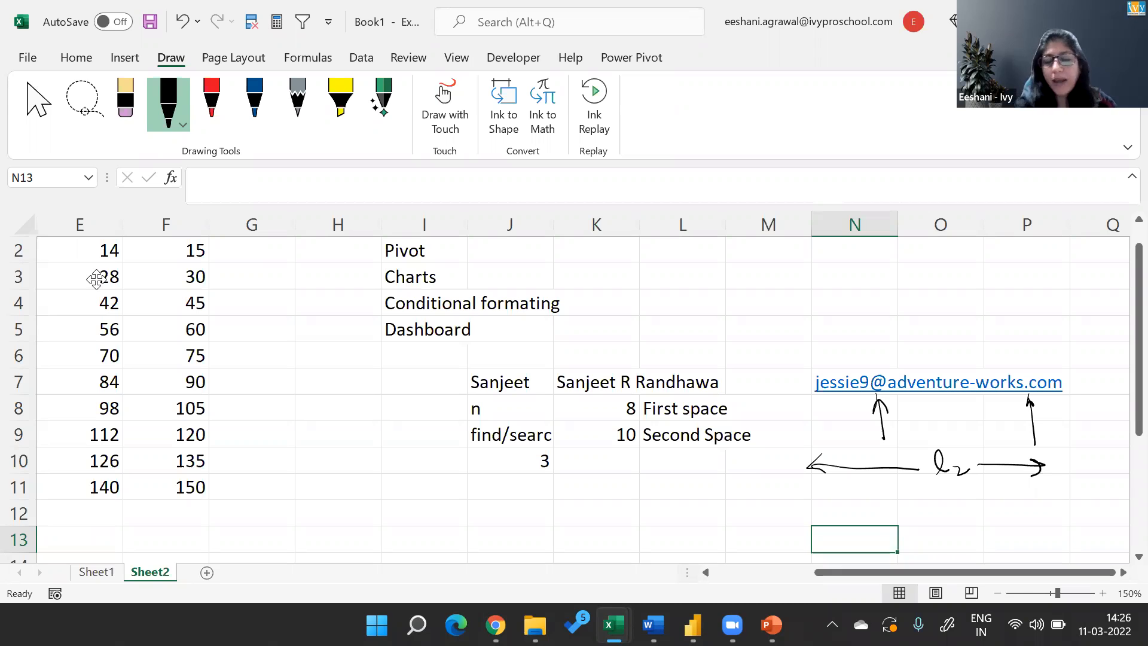
Draw a shorter double-headed ink arrow labelled l1 from the start of the sample address to the @.
{"action": "mouse_move", "coordinate": [814, 433]}
{"action": "left_mouse_down"}
{"action": "mouse_move", "coordinate": [816, 452]}
{"action": "mouse_move", "coordinate": [823, 439]}
{"action": "left_mouse_up"}
{"action": "mouse_move", "coordinate": [833, 450]}
{"action": "left_mouse_down"}
{"action": "mouse_move", "coordinate": [835, 429]}
{"action": "mouse_move", "coordinate": [839, 448]}
{"action": "left_mouse_up"}
{"action": "mouse_move", "coordinate": [847, 442]}
{"action": "left_mouse_down"}
{"action": "mouse_move", "coordinate": [848, 457]}
{"action": "mouse_move", "coordinate": [886, 453]}
{"action": "left_mouse_up"}
{"action": "mouse_move", "coordinate": [876, 450]}
{"action": "left_mouse_down"}
{"action": "mouse_move", "coordinate": [834, 436]}
{"action": "mouse_move", "coordinate": [839, 449]}
{"action": "left_mouse_up"}
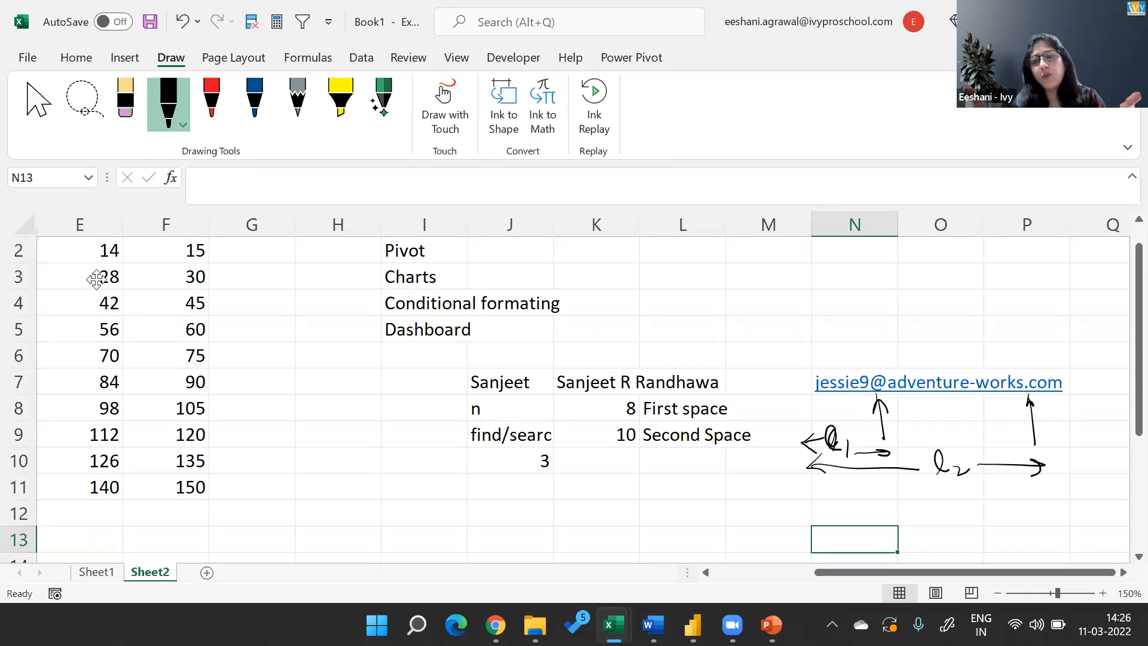
Handwrite l2 - l1 below the arrows, circle it, and add -1 beside the circle.
{"action": "left_click_drag", "start_coordinate": [918, 519], "coordinate": [994, 516]}
{"action": "left_click_drag", "start_coordinate": [1004, 507], "coordinate": [1010, 527]}
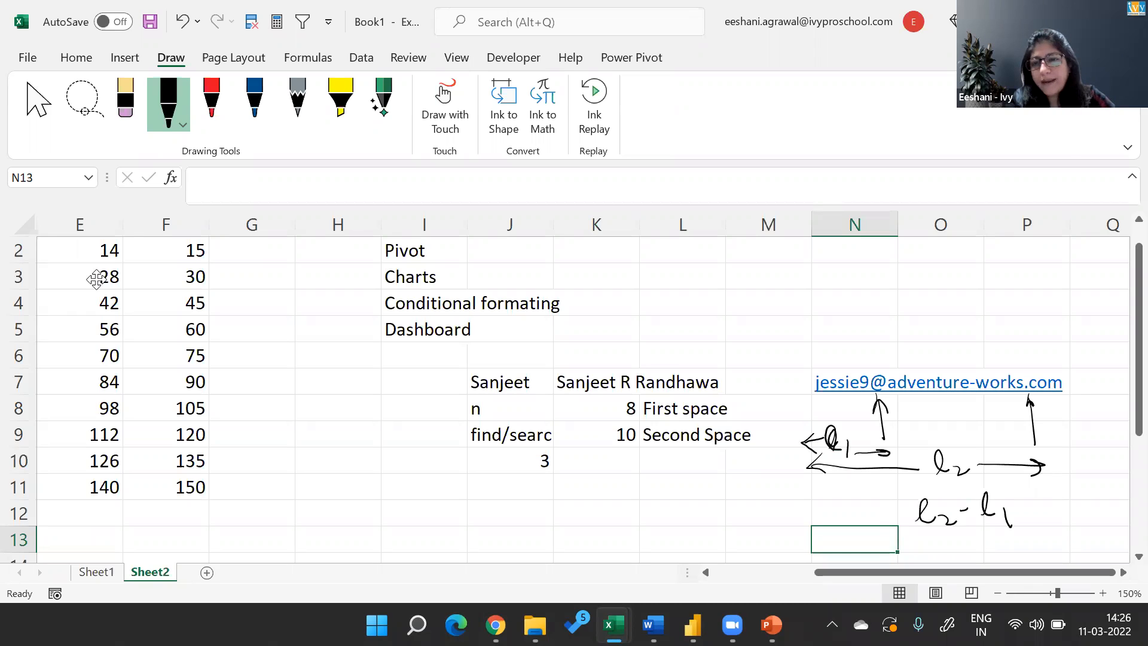
{"action": "mouse_move", "coordinate": [1015, 486]}
{"action": "left_mouse_down"}
{"action": "mouse_move", "coordinate": [975, 481]}
{"action": "mouse_move", "coordinate": [1009, 562]}
{"action": "mouse_move", "coordinate": [1017, 483]}
{"action": "mouse_move", "coordinate": [1068, 521]}
{"action": "left_mouse_up"}
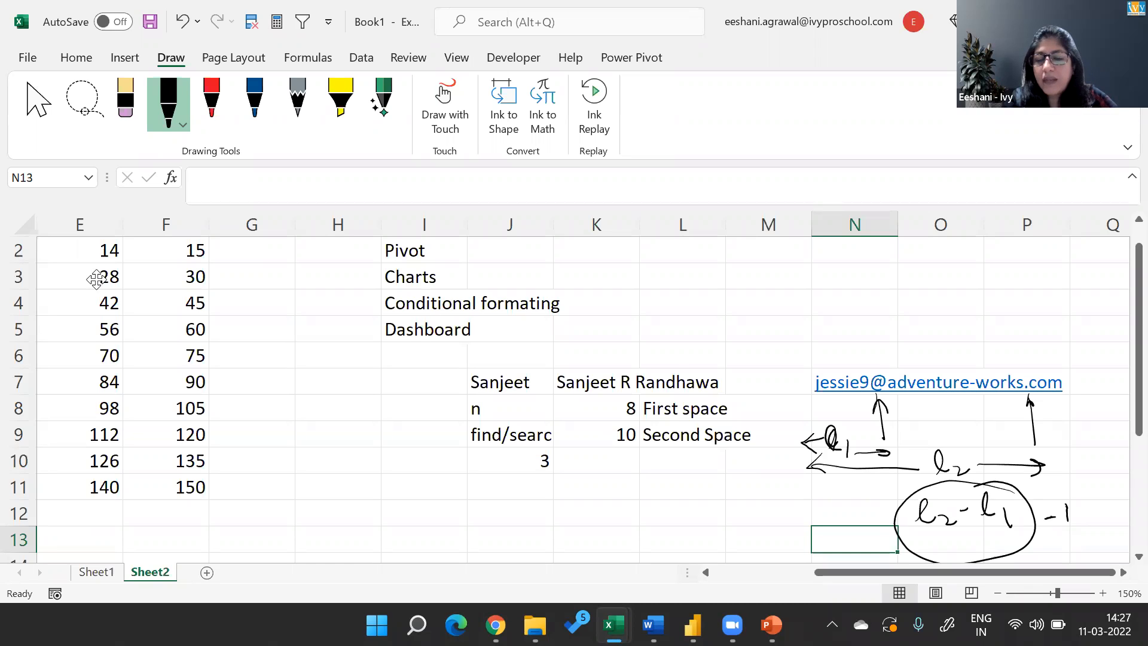
Handwrite the character positions above the sample address: 8 over the @ and 24 over the dot.
{"action": "left_click_drag", "start_coordinate": [873, 340], "coordinate": [871, 339]}
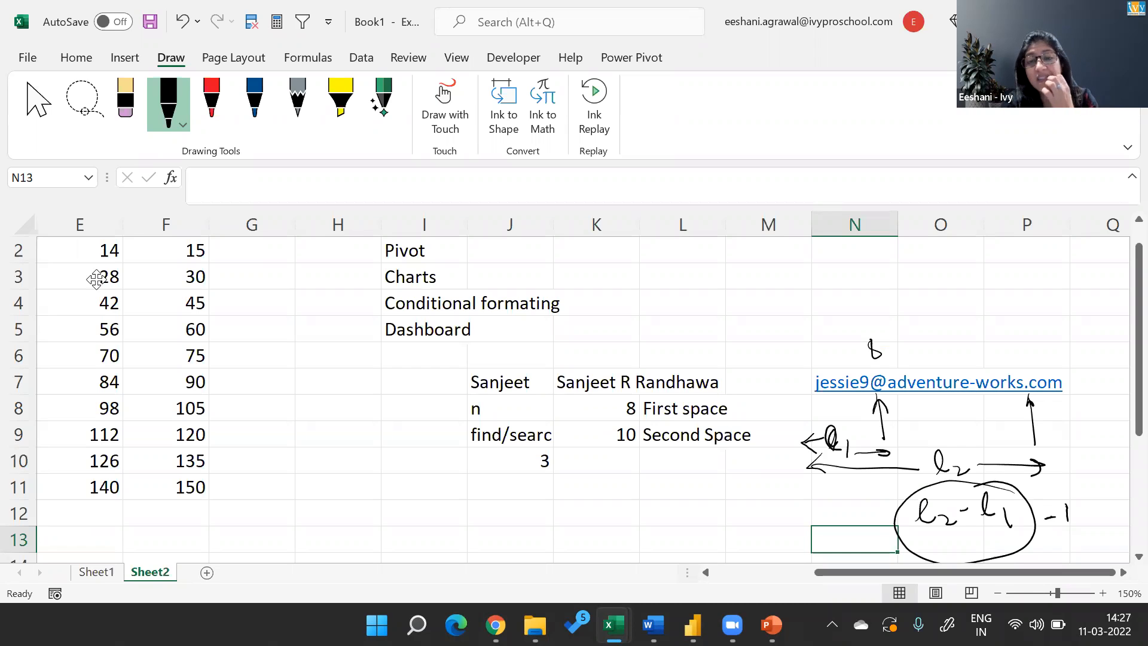
{"action": "scroll", "coordinate": [1027, 360], "scroll_direction": "down", "scroll_amount": 4}
{"action": "scroll", "coordinate": [1027, 359], "scroll_direction": "up", "scroll_amount": 4}
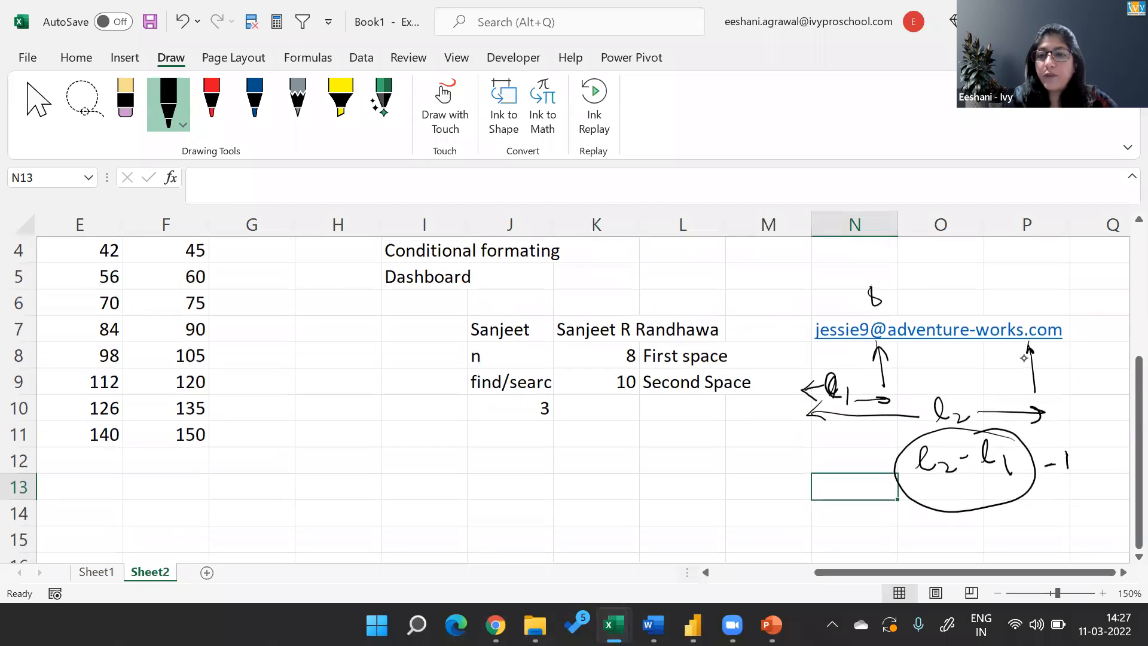
{"action": "mouse_move", "coordinate": [1016, 304]}
{"action": "left_mouse_down"}
{"action": "mouse_move", "coordinate": [1046, 307]}
{"action": "mouse_move", "coordinate": [1041, 320]}
{"action": "left_mouse_up"}
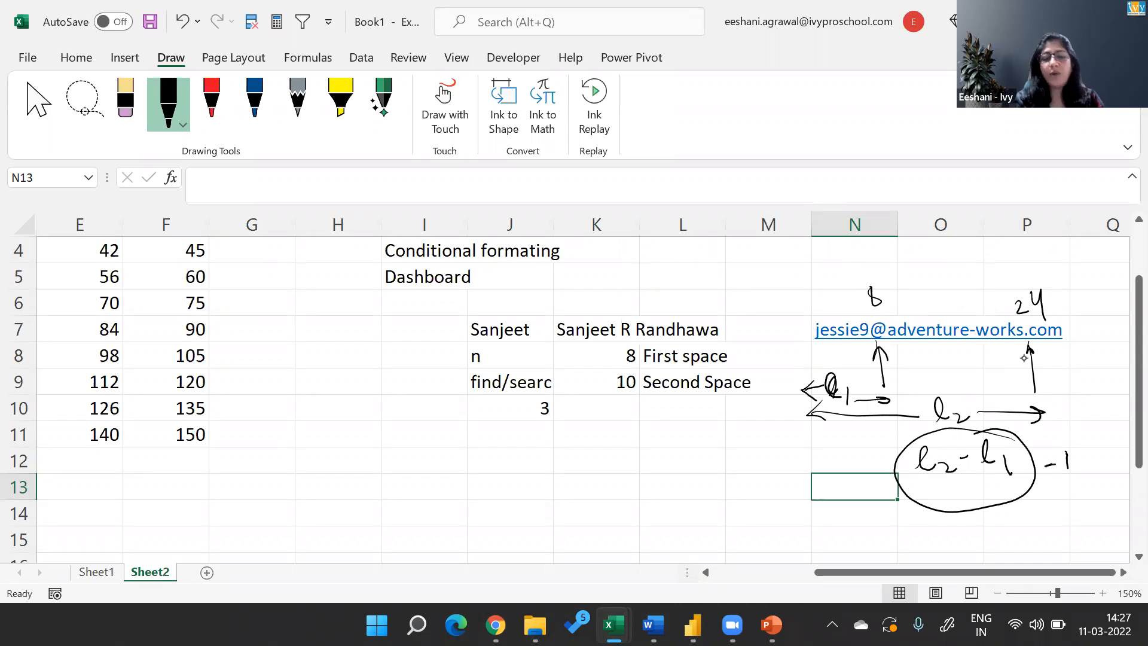
Switch back to Power BI Desktop and replace the Domain Name DAX formula's number of characters with FIND(".",AW_Customers_Fact[EmailAddress]).
{"action": "key", "text": "alt+Tab"}
{"action": "key", "text": "Tab"}
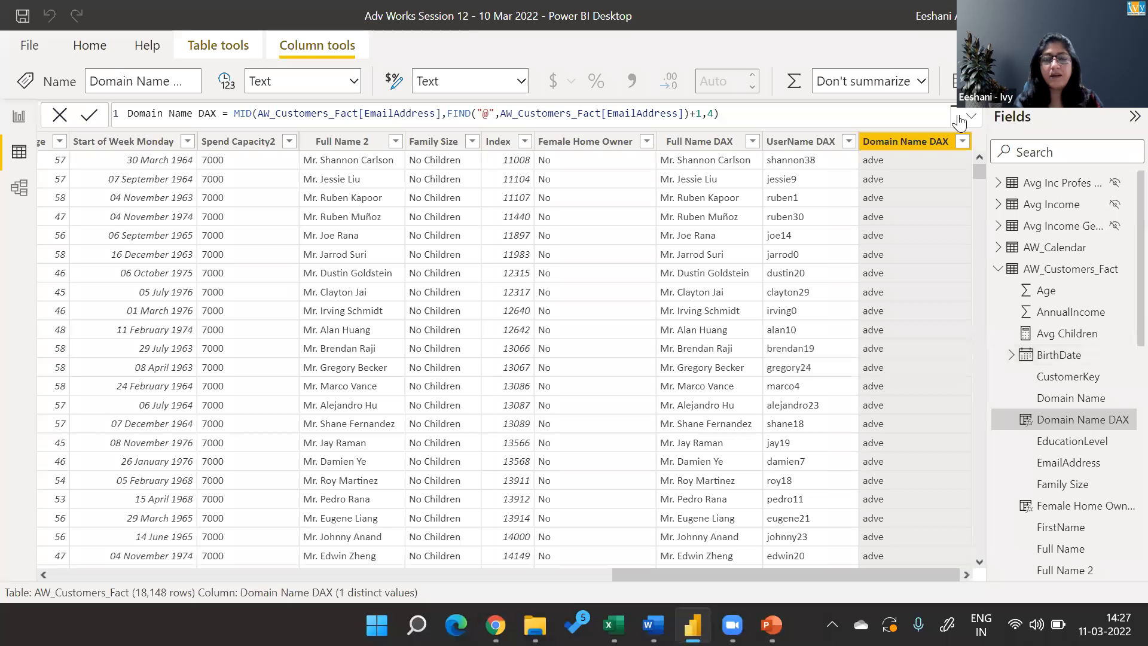
{"action": "left_click", "coordinate": [733, 111]}
{"action": "key", "text": "BackSpace"}
{"action": "key", "text": "BackSpace"}
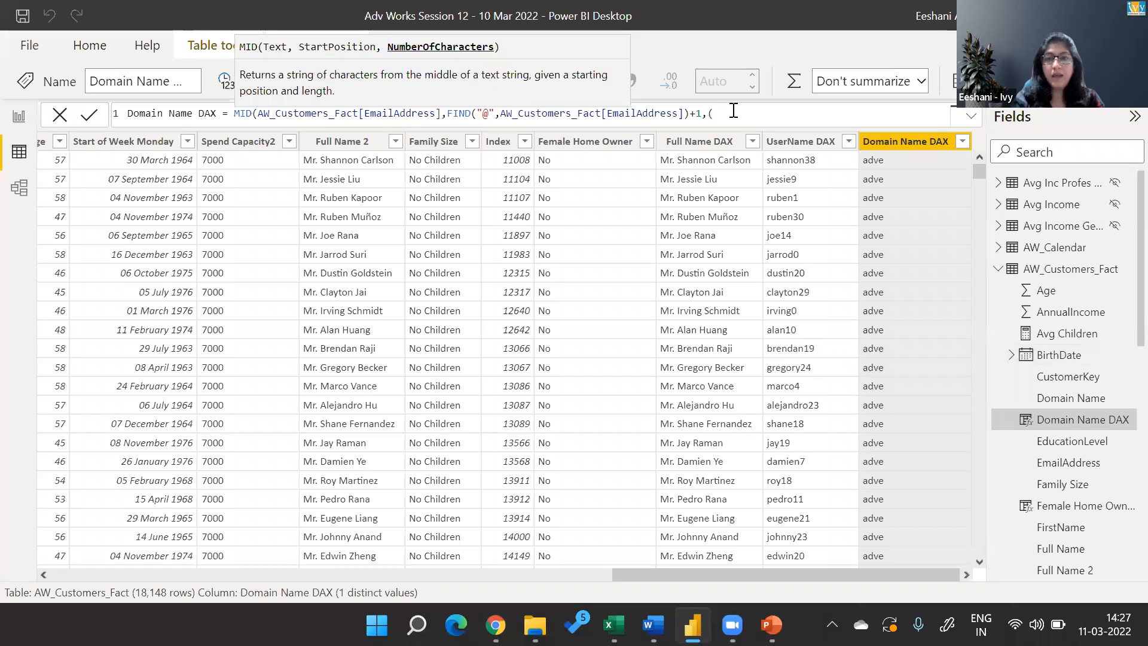
{"action": "type", "text": "find"}
{"action": "key", "text": "Tab"}
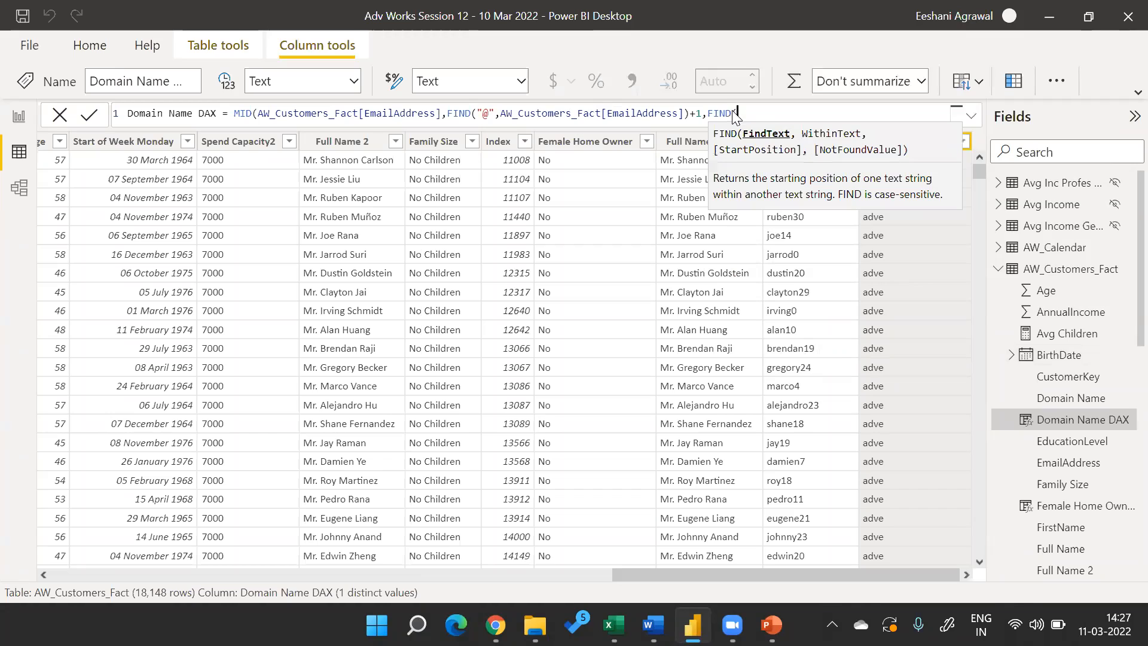
{"action": "type", "text": "\"."}
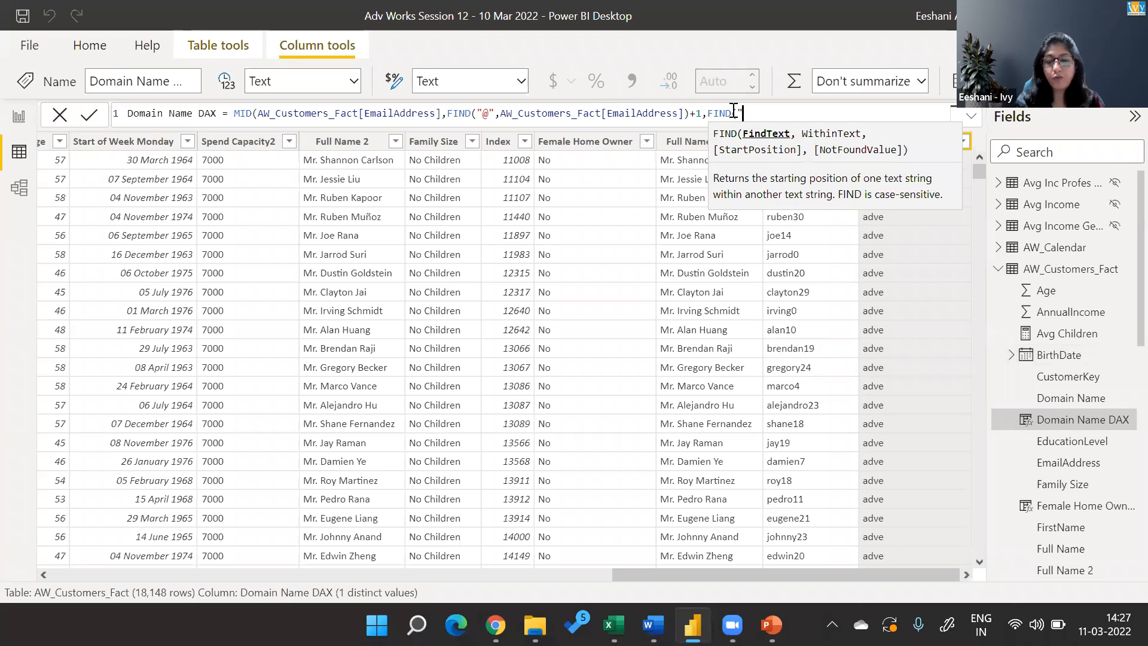
{"action": "type", "text": "\",AW_Customers_Fact[EmailAddress]"}
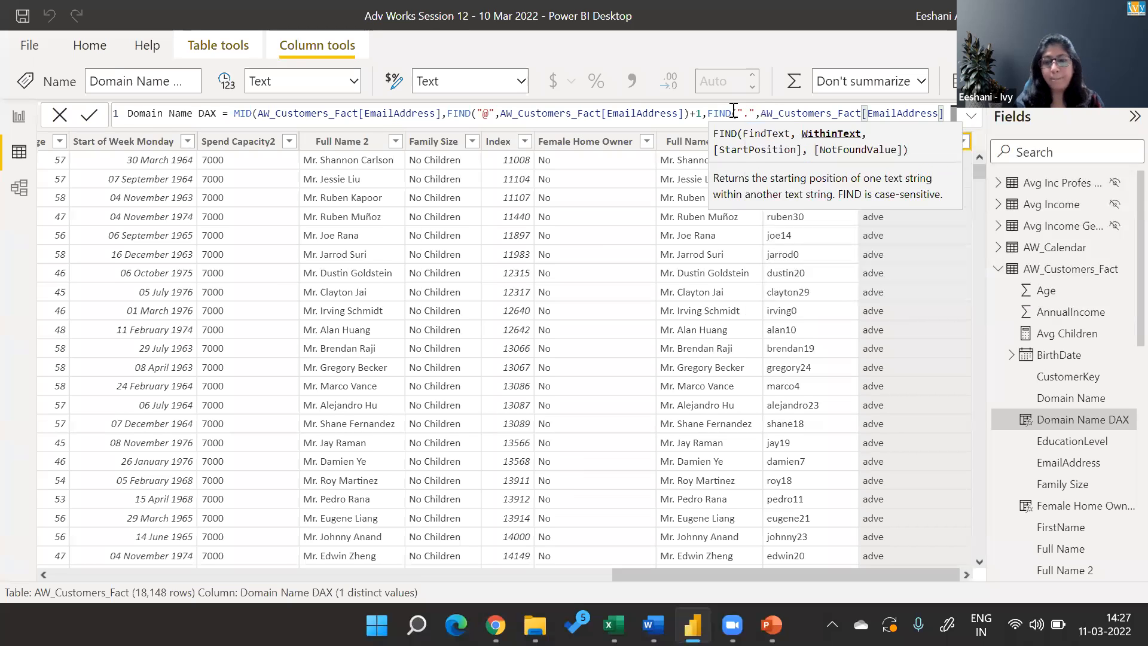
{"action": "type", "text": ")-"}
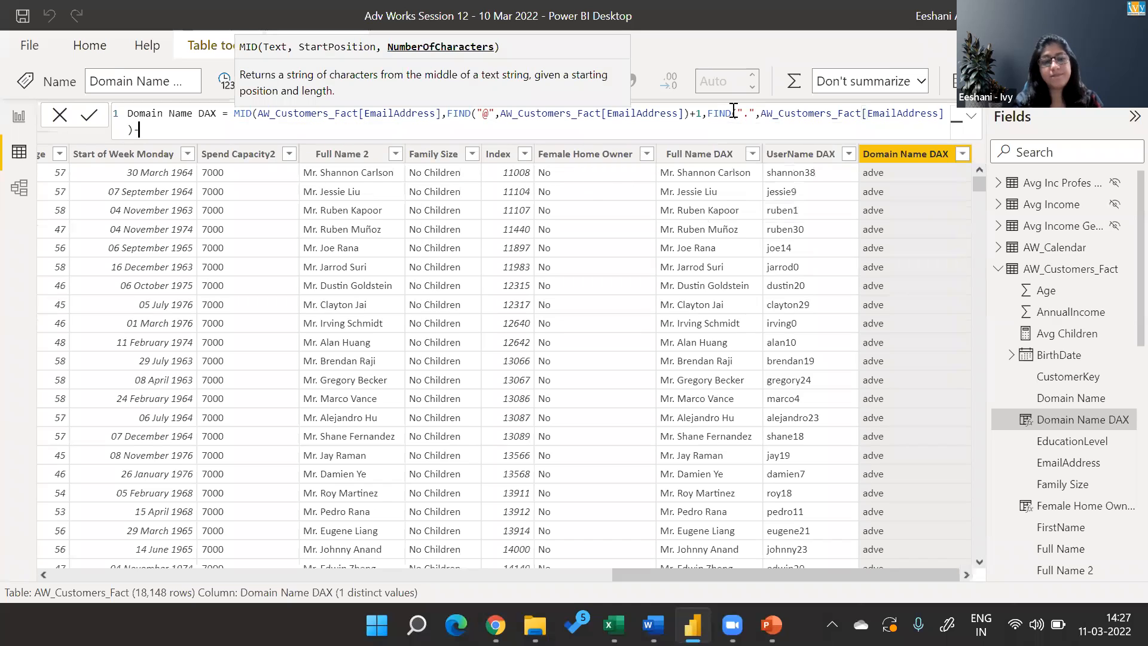
{"action": "type", "text": "FIND("}
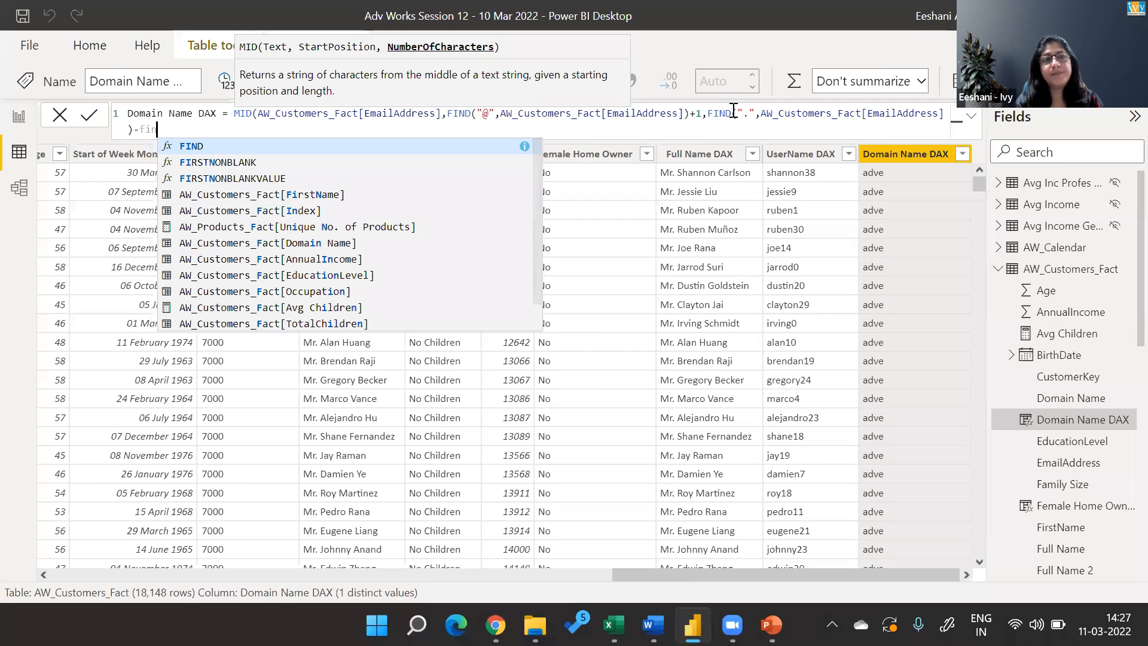
{"action": "type", "text": "\"@\""}
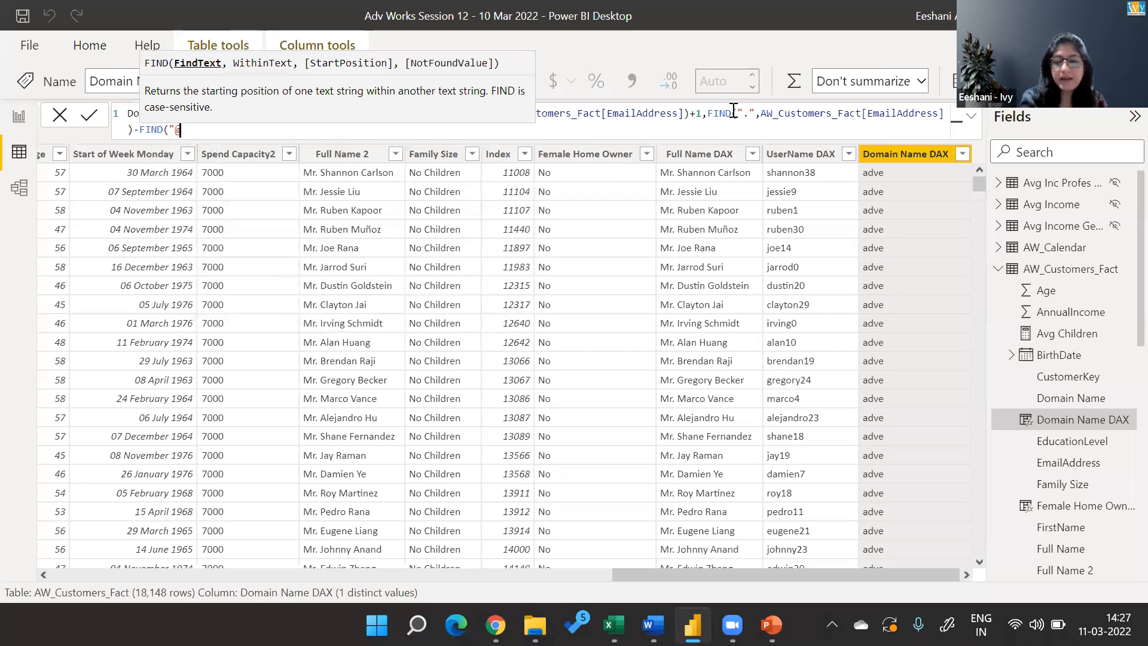
{"action": "type", "text": ",emai"}
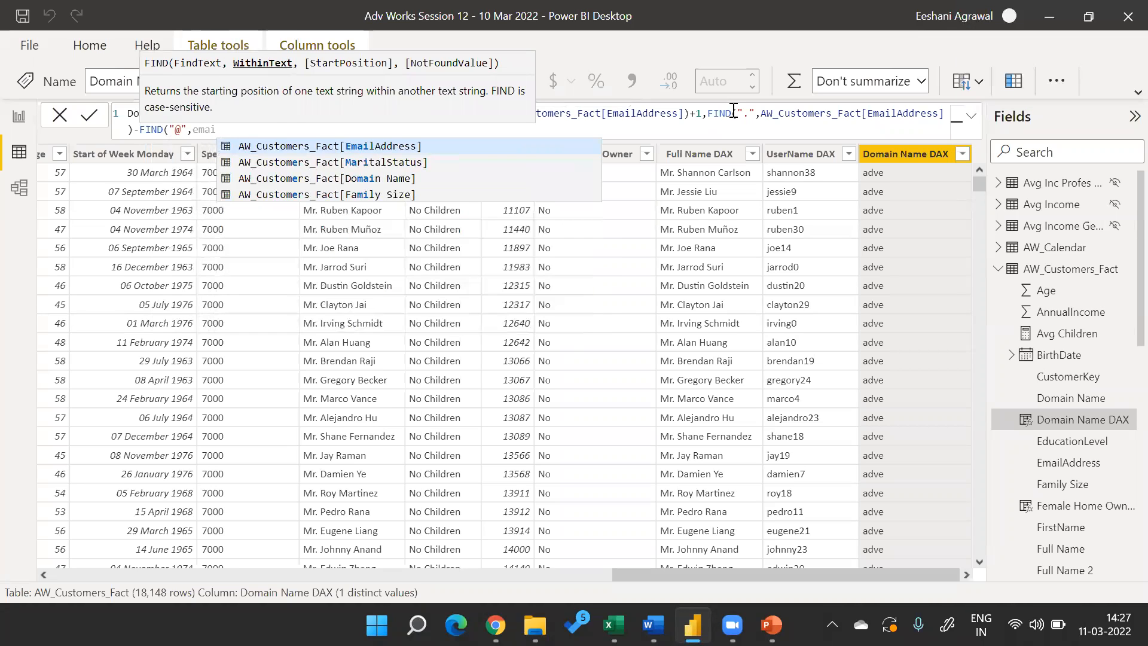
Subtract FIND("@",AW_Customers_Fact[EmailAddress]) and 1 from the number of characters, close the MID function, and commit the Domain Name DAX formula.
{"action": "key", "text": "Tab"}
{"action": "type", "text": ")"}
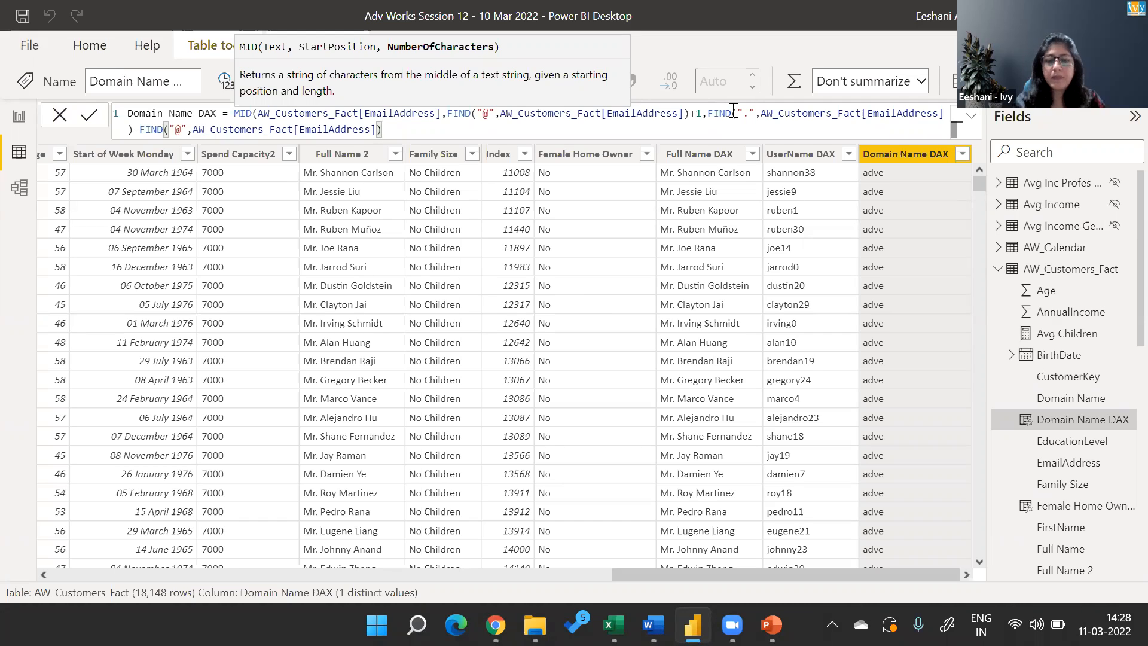
{"action": "type", "text": "-1)"}
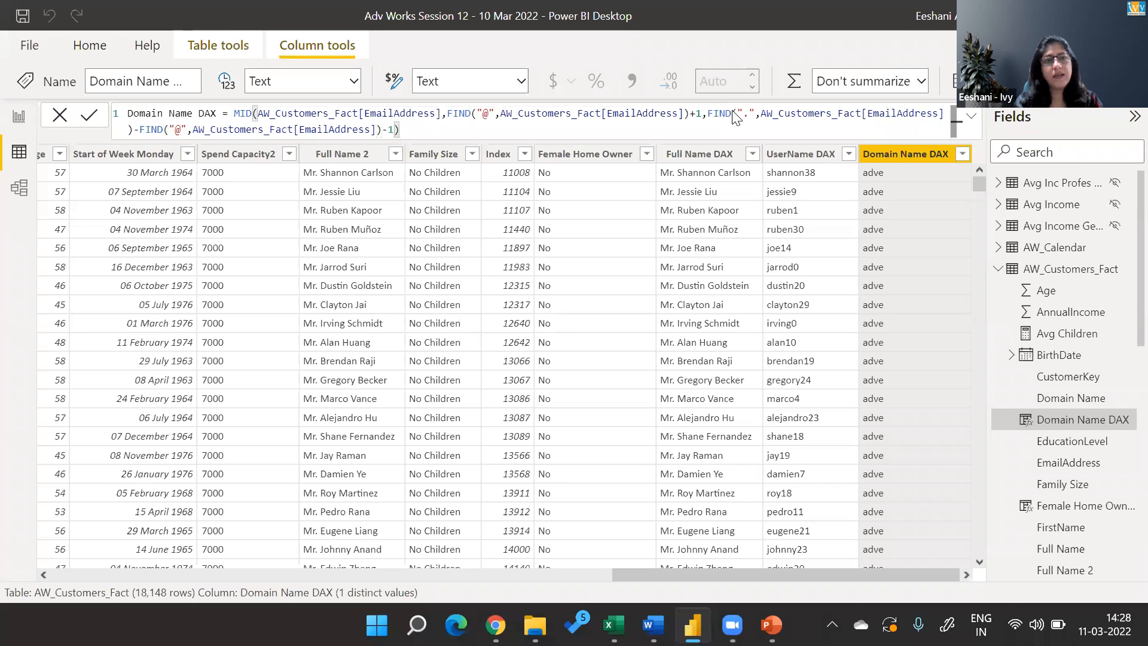
{"action": "key", "text": "Return"}
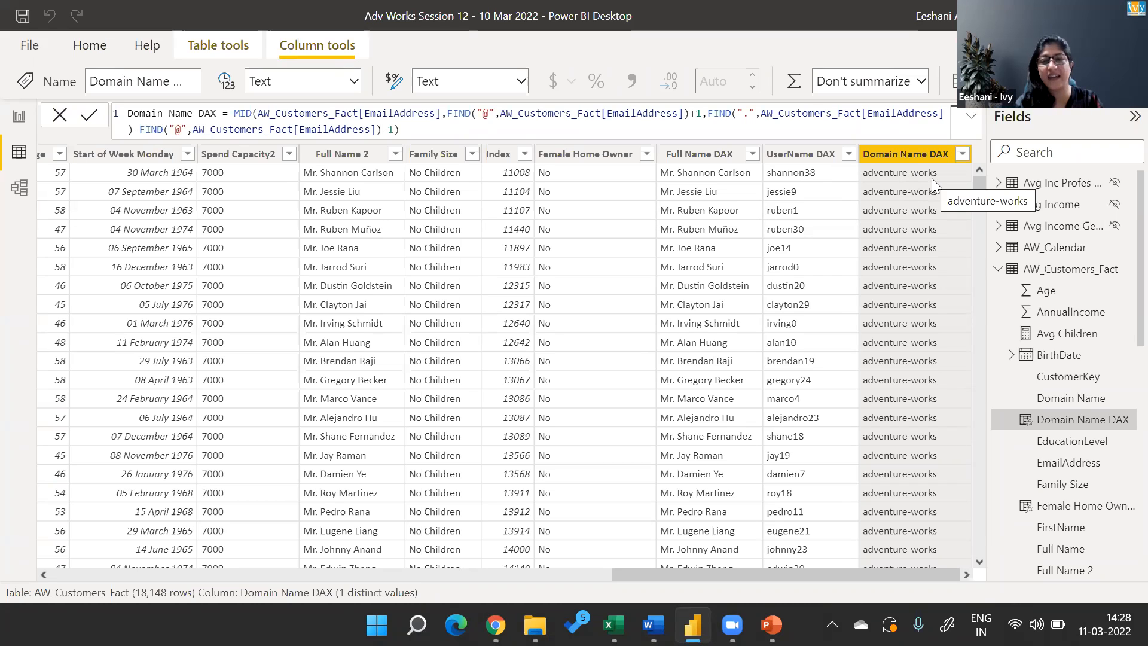
Switch to the Book1 Excel workbook to show the annotated e-mail address example.
{"action": "key", "text": "super+Tab"}
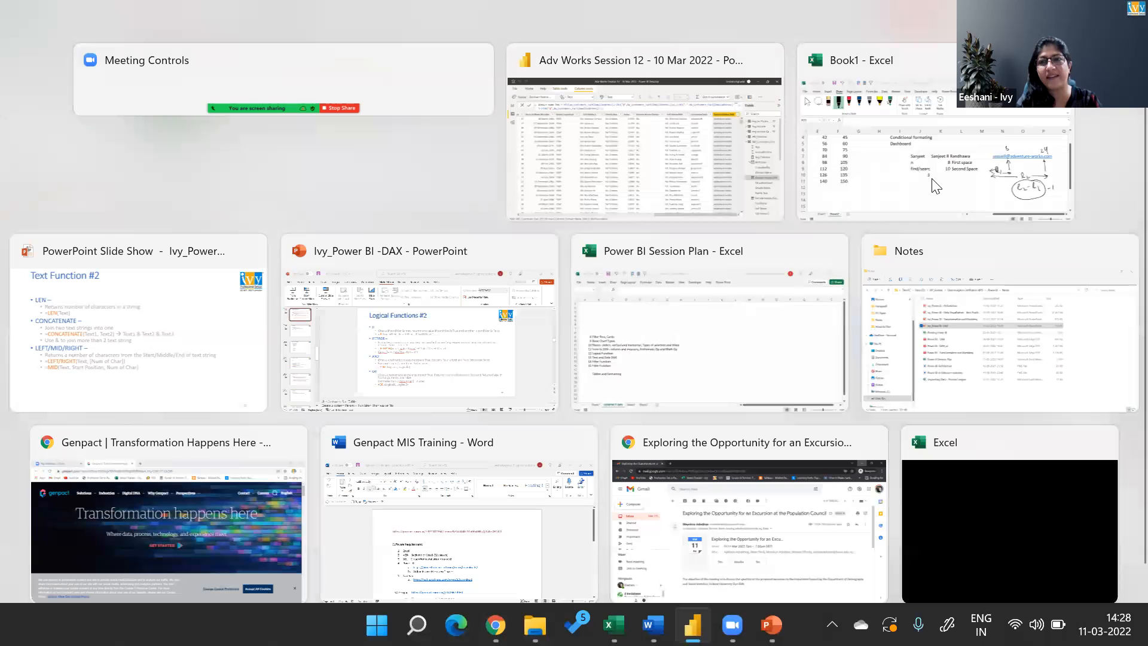
{"action": "left_click", "coordinate": [932, 178]}
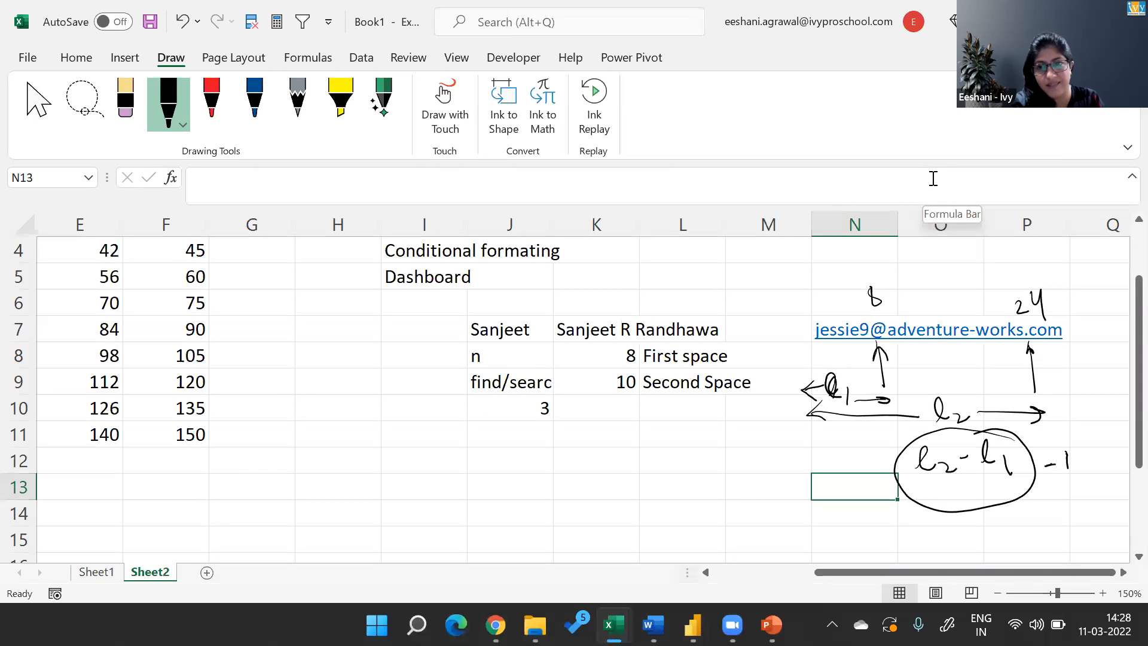
Handwrite "Mid(Text," above the sample e-mail address and link the 8 over the @ to the start position argument.
{"action": "mouse_move", "coordinate": [820, 255]}
{"action": "left_mouse_down"}
{"action": "mouse_move", "coordinate": [821, 279]}
{"action": "mouse_move", "coordinate": [949, 272]}
{"action": "left_mouse_up"}
{"action": "left_click", "coordinate": [848, 254]}
{"action": "left_click_drag", "start_coordinate": [958, 267], "coordinate": [961, 280]}
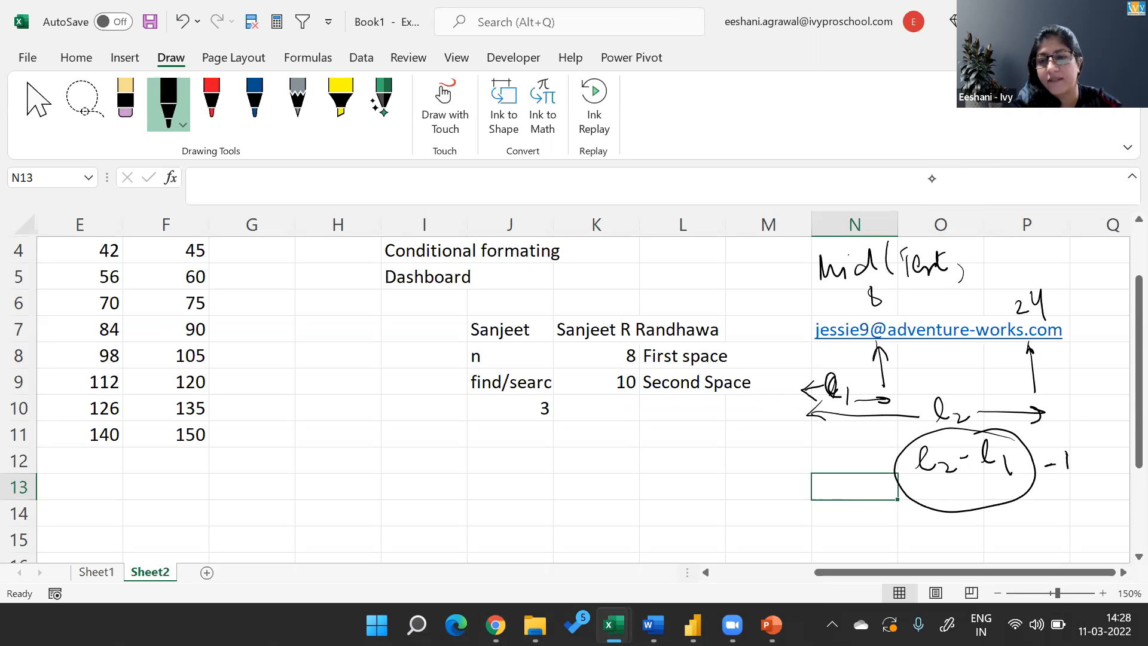
{"action": "mouse_move", "coordinate": [884, 311]}
{"action": "left_mouse_down"}
{"action": "mouse_move", "coordinate": [942, 301]}
{"action": "mouse_move", "coordinate": [970, 267]}
{"action": "left_mouse_up"}
{"action": "mouse_move", "coordinate": [963, 263]}
{"action": "left_mouse_down"}
{"action": "mouse_move", "coordinate": [973, 274]}
{"action": "mouse_move", "coordinate": [957, 284]}
{"action": "mouse_move", "coordinate": [982, 288]}
{"action": "left_mouse_up"}
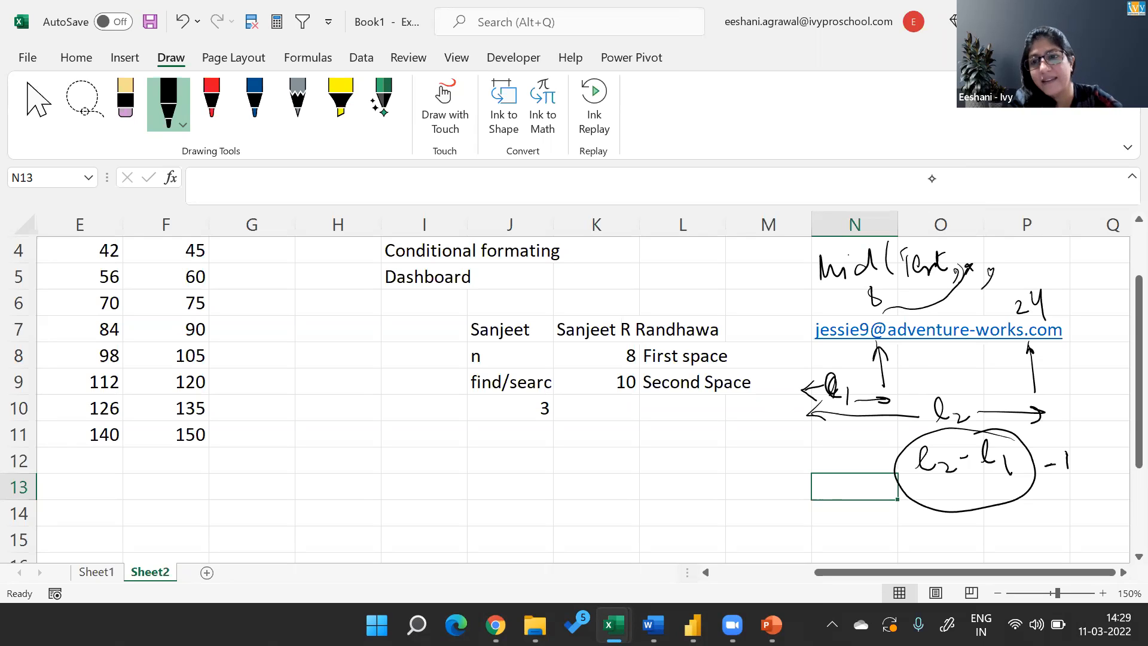
Draw a double-headed arrow between the @ and dot markers, then annotate l2 with a dot and the underlined l1 with @.
{"action": "mouse_move", "coordinate": [908, 365]}
{"action": "left_mouse_down"}
{"action": "mouse_move", "coordinate": [1030, 375]}
{"action": "mouse_move", "coordinate": [993, 391]}
{"action": "left_mouse_up"}
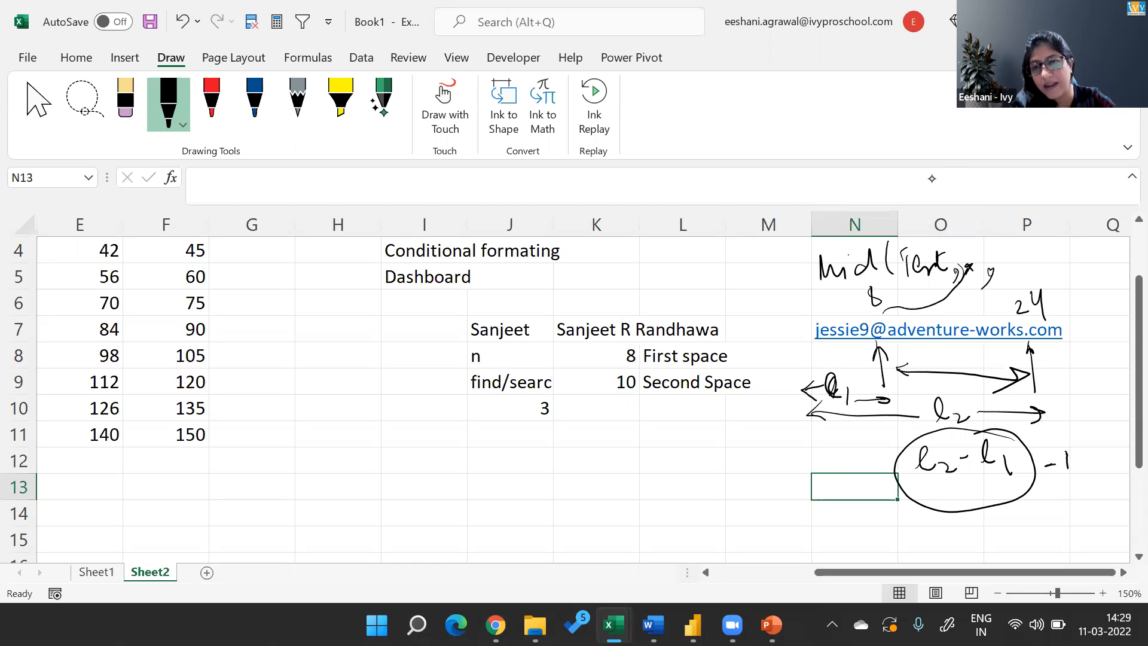
{"action": "mouse_move", "coordinate": [1004, 482]}
{"action": "left_mouse_down"}
{"action": "mouse_move", "coordinate": [1006, 517]}
{"action": "mouse_move", "coordinate": [1016, 506]}
{"action": "mouse_move", "coordinate": [1009, 544]}
{"action": "mouse_move", "coordinate": [1024, 558]}
{"action": "left_mouse_up"}
{"action": "left_click_drag", "start_coordinate": [939, 487], "coordinate": [949, 530]}
{"action": "left_click", "coordinate": [937, 553]}
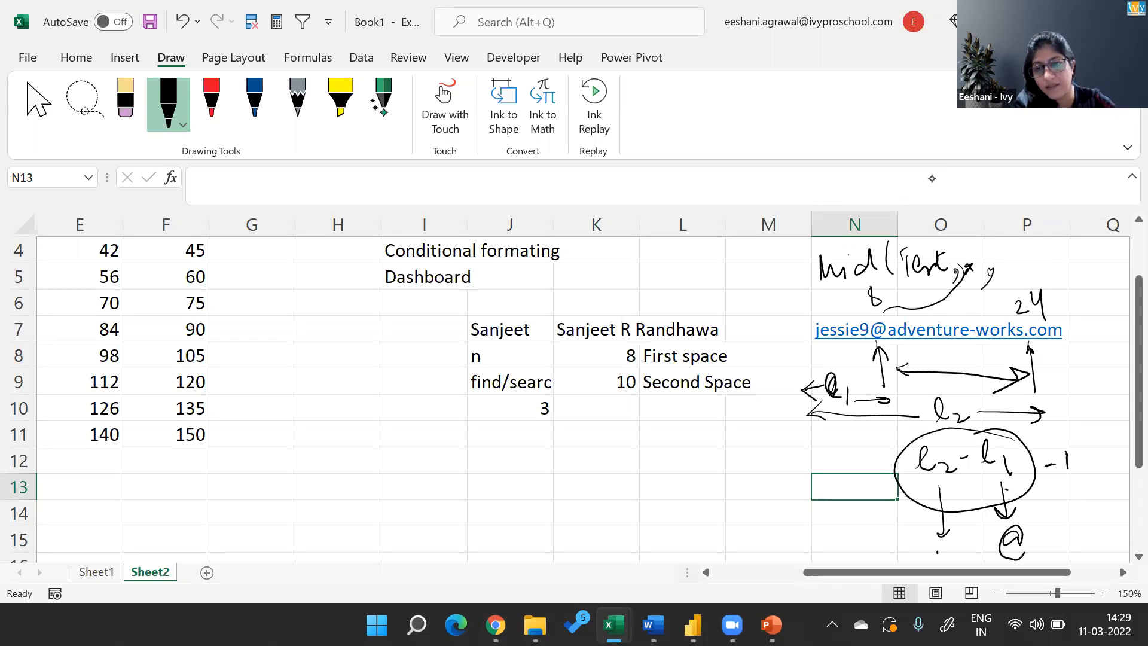
{"action": "left_click", "coordinate": [935, 555]}
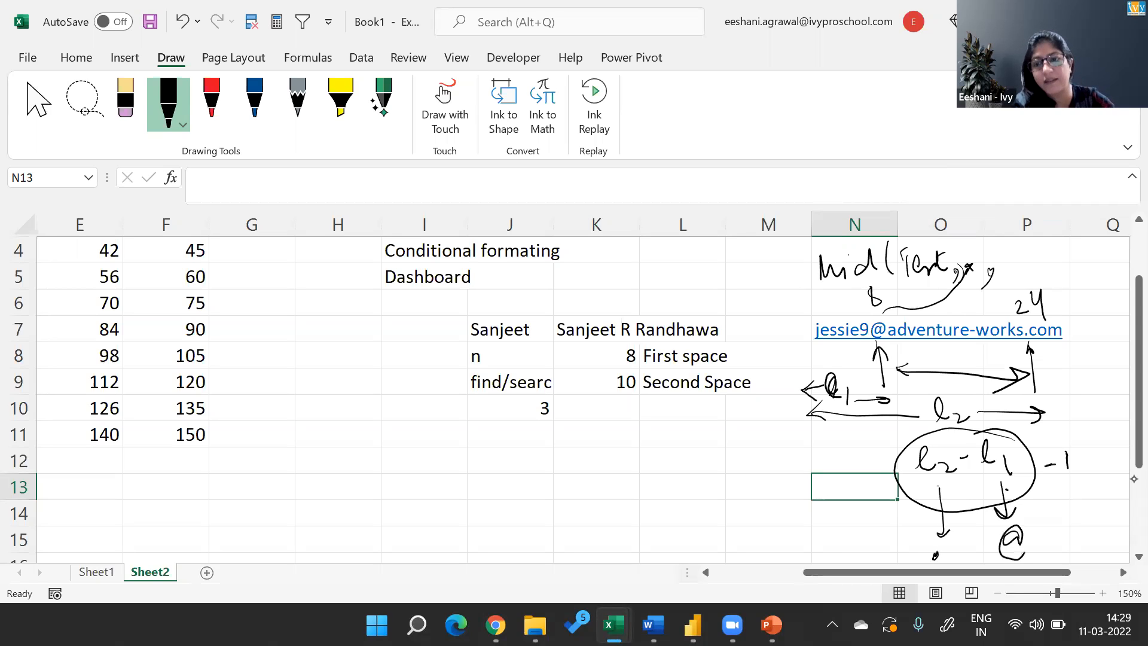
{"action": "left_click_drag", "start_coordinate": [977, 489], "coordinate": [1031, 477]}
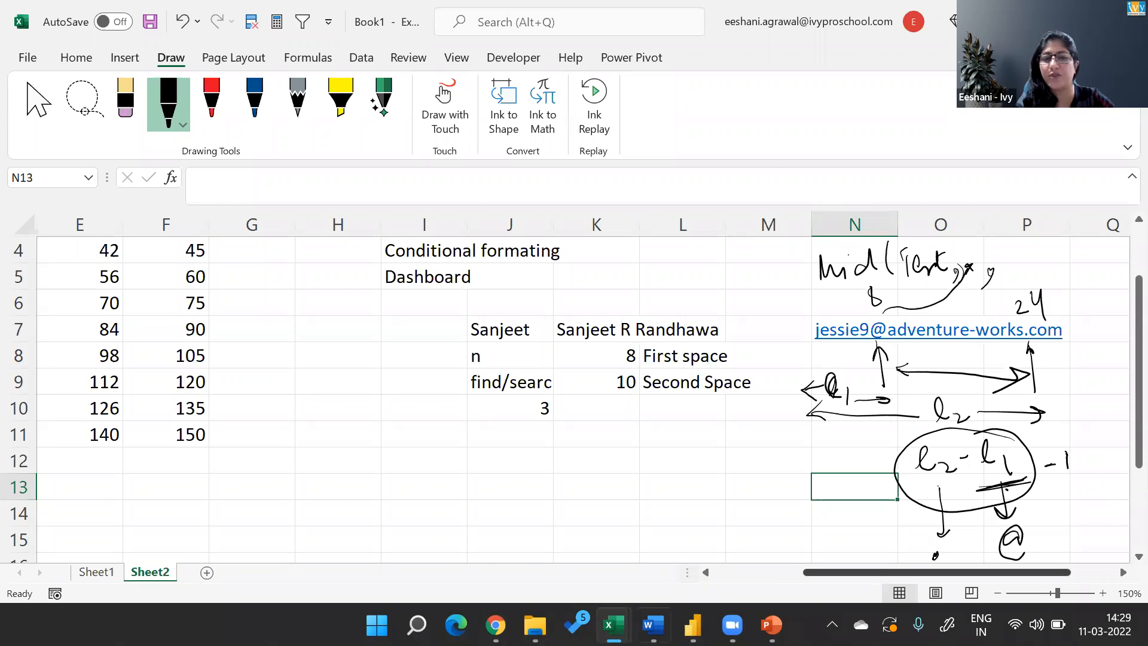
Switch from the Excel workbook to the PowerPoint slide show with the Text Function #2 slide.
{"action": "left_click", "coordinate": [779, 172]}
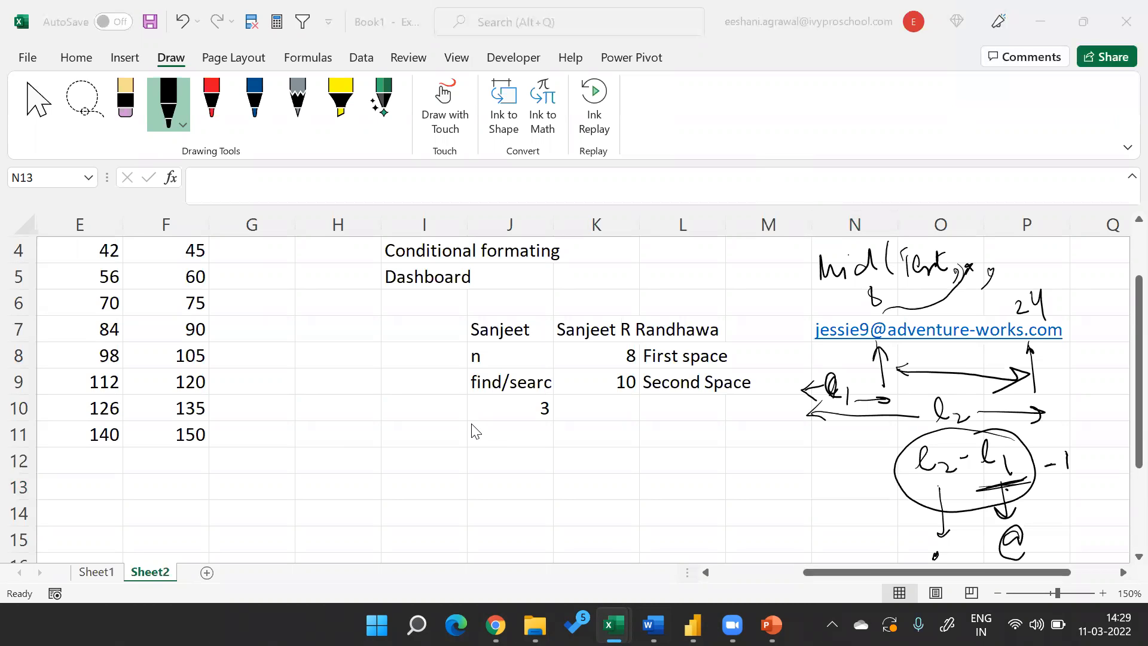
{"action": "key", "text": "alt+Tab"}
{"action": "key", "text": "alt+Tab"}
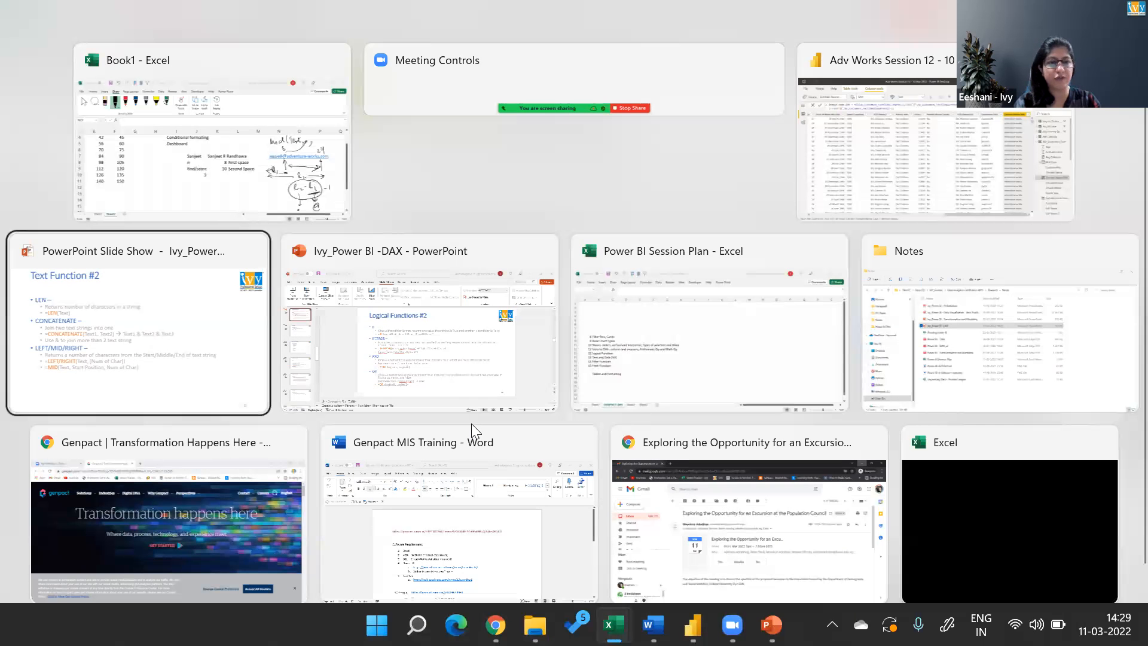
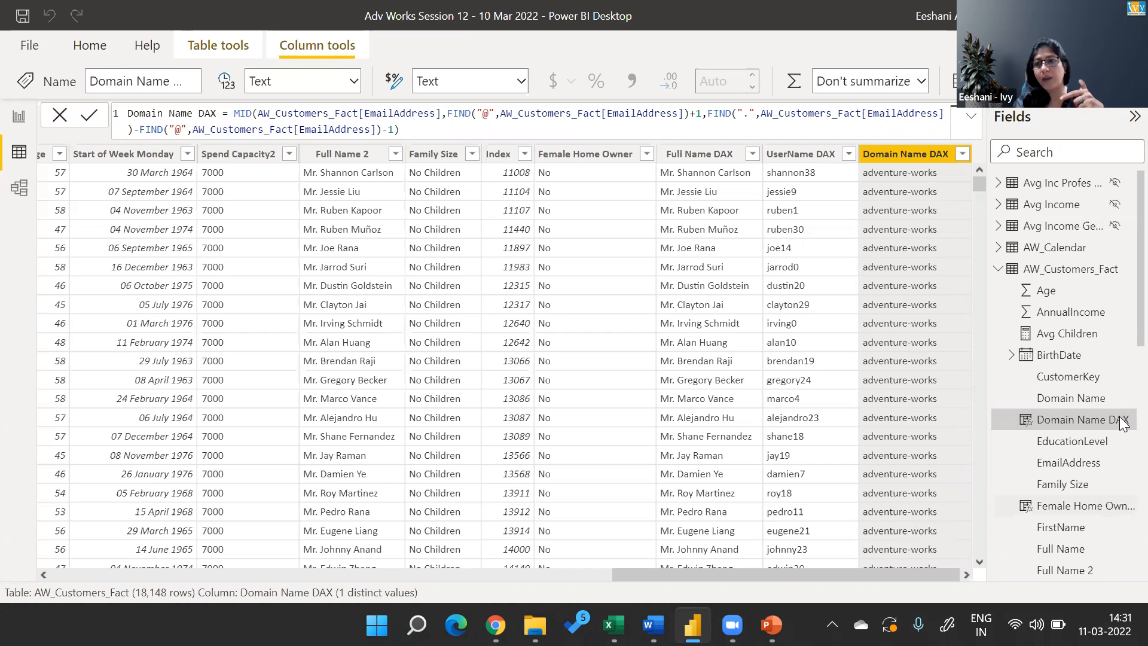
Add a new calculated column named Revised Domain to the AW_Customers_Fact table.
{"action": "right_click", "coordinate": [1061, 267]}
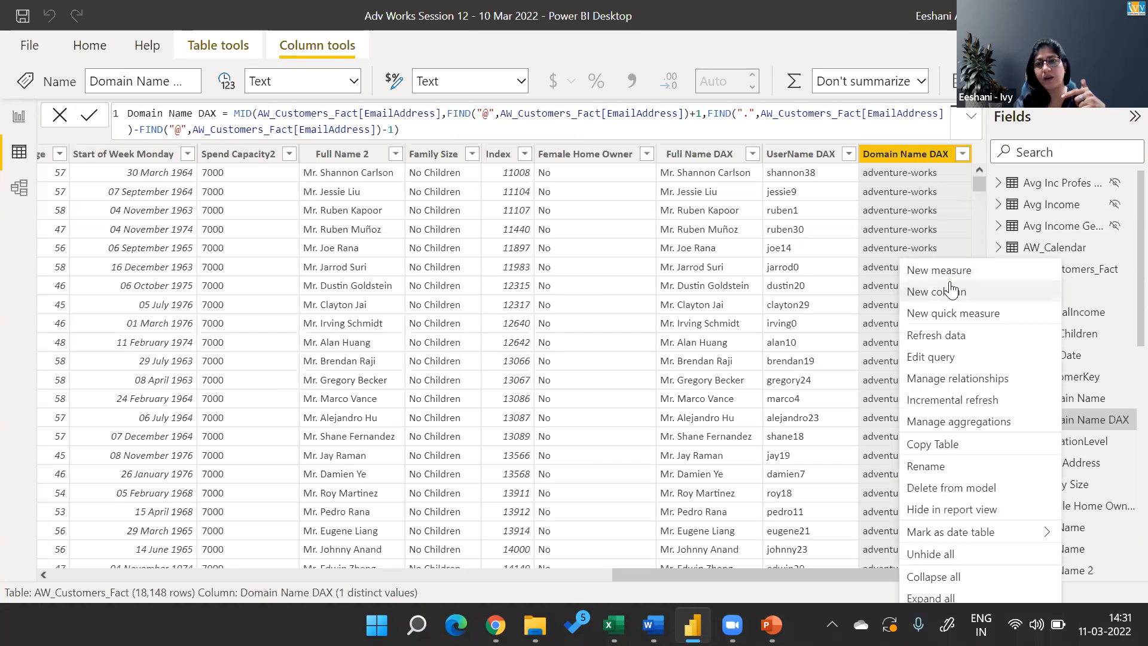
{"action": "key", "text": "Escape"}
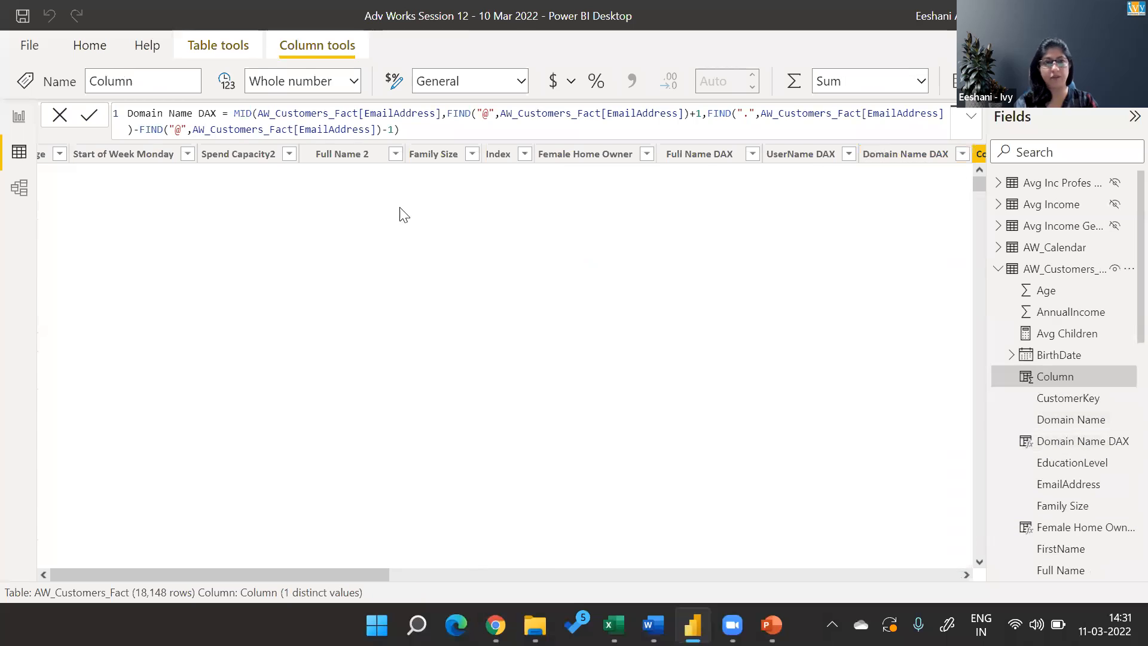
{"action": "left_click", "coordinate": [169, 116]}
{"action": "key", "text": "Left"}
{"action": "key", "text": "Left"}
{"action": "key", "text": "Left"}
{"action": "key", "text": "Left"}
{"action": "key", "text": "Left"}
{"action": "key", "text": "Left"}
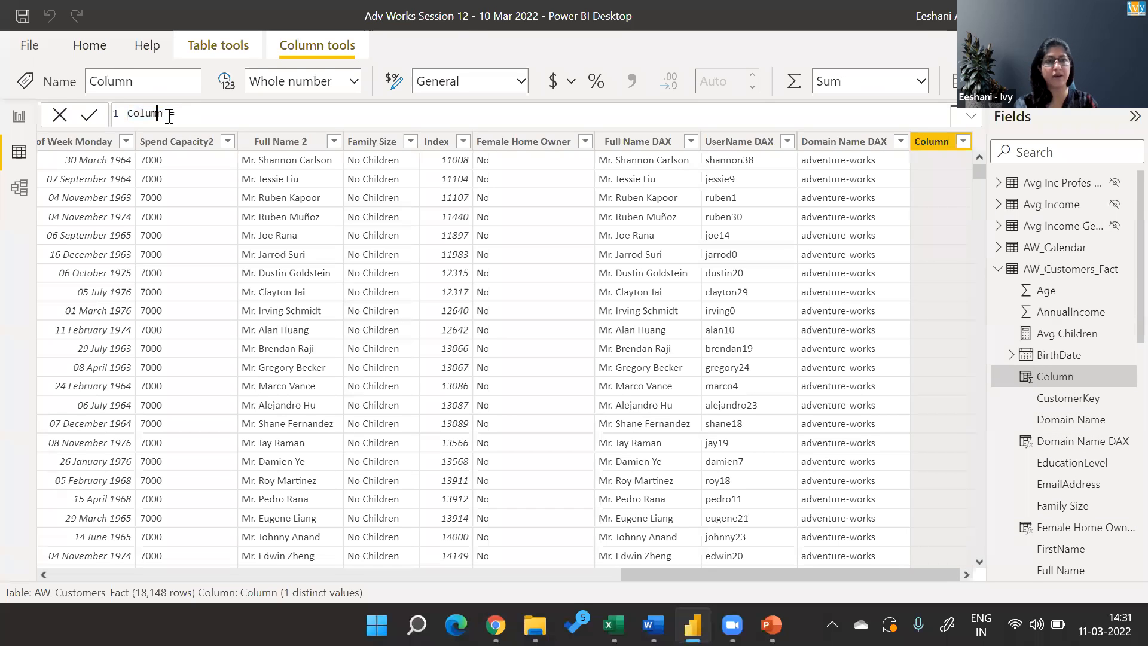
{"action": "key", "text": "Left"}
{"action": "key", "text": "shift+Right"}
{"action": "key", "text": "shift+Right"}
{"action": "key", "text": "shift+Right"}
{"action": "key", "text": "shift+Right"}
{"action": "key", "text": "shift+Right"}
{"action": "key", "text": "shift+Right"}
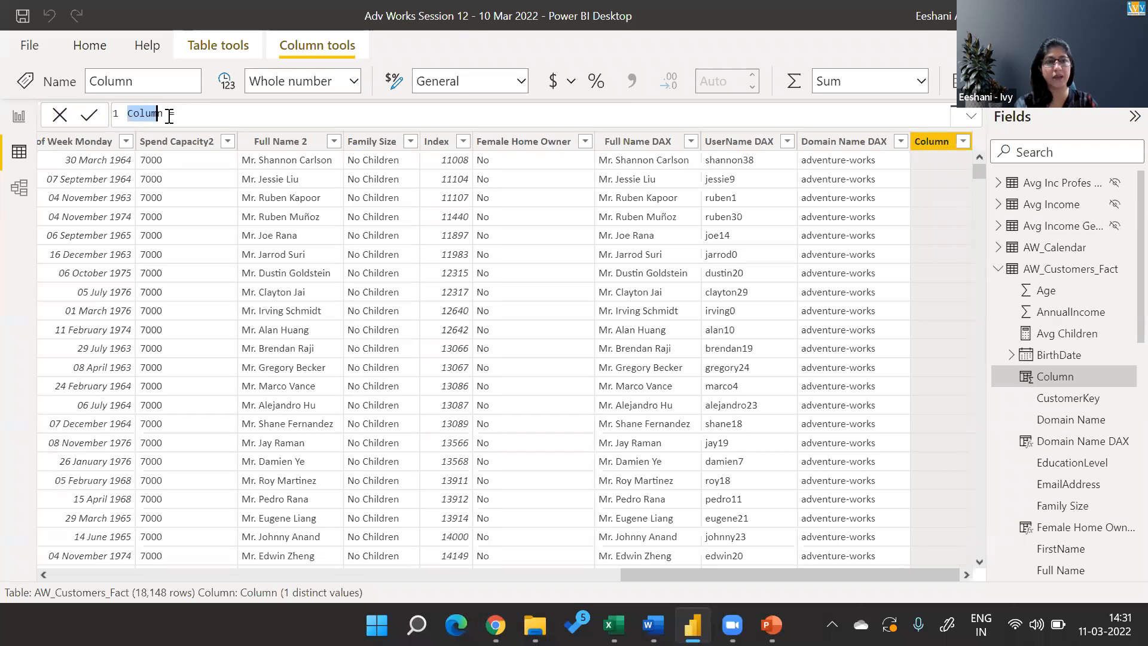
{"action": "type", "text": "Revised D"}
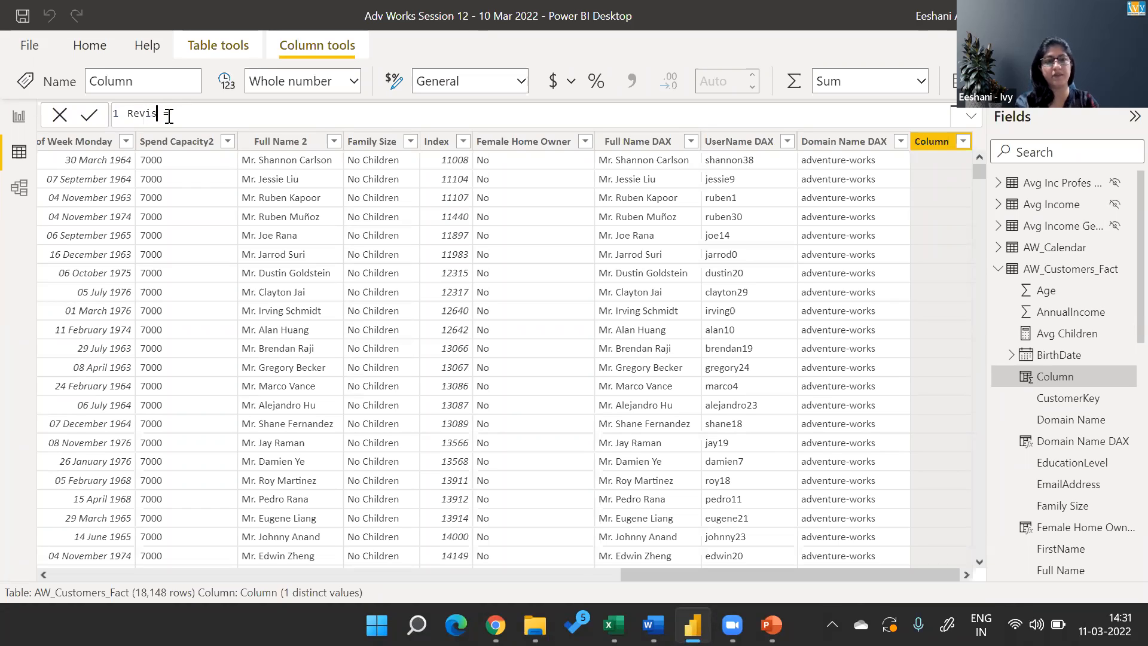
{"action": "type", "text": "omain ="}
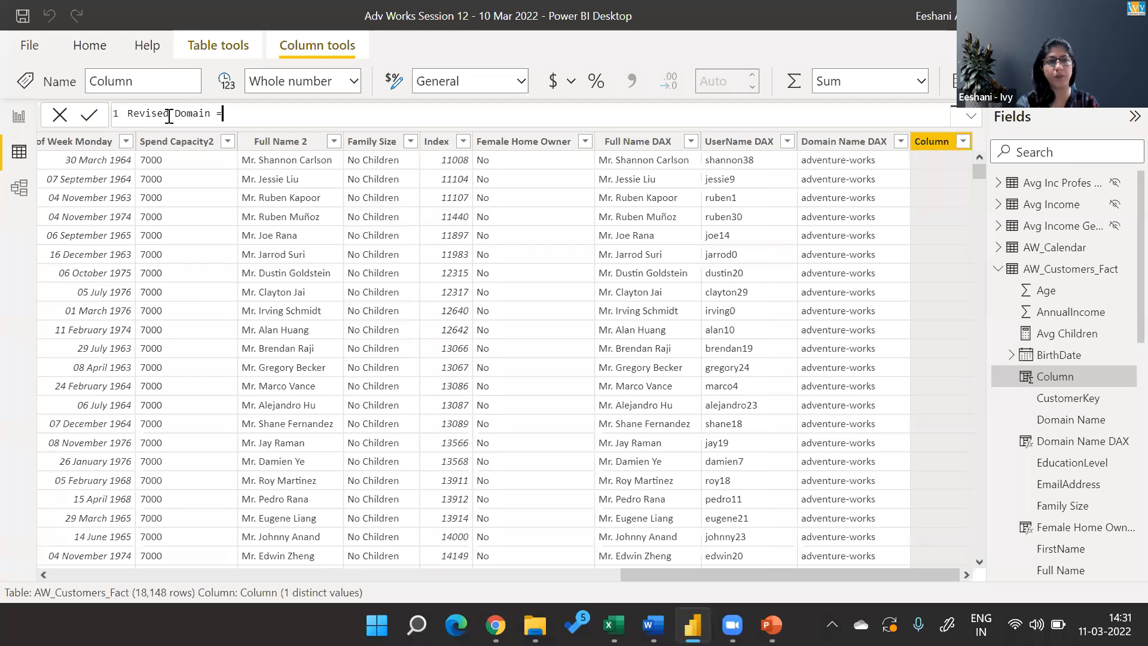
{"action": "type", "text": "SUBSTITUTE("}
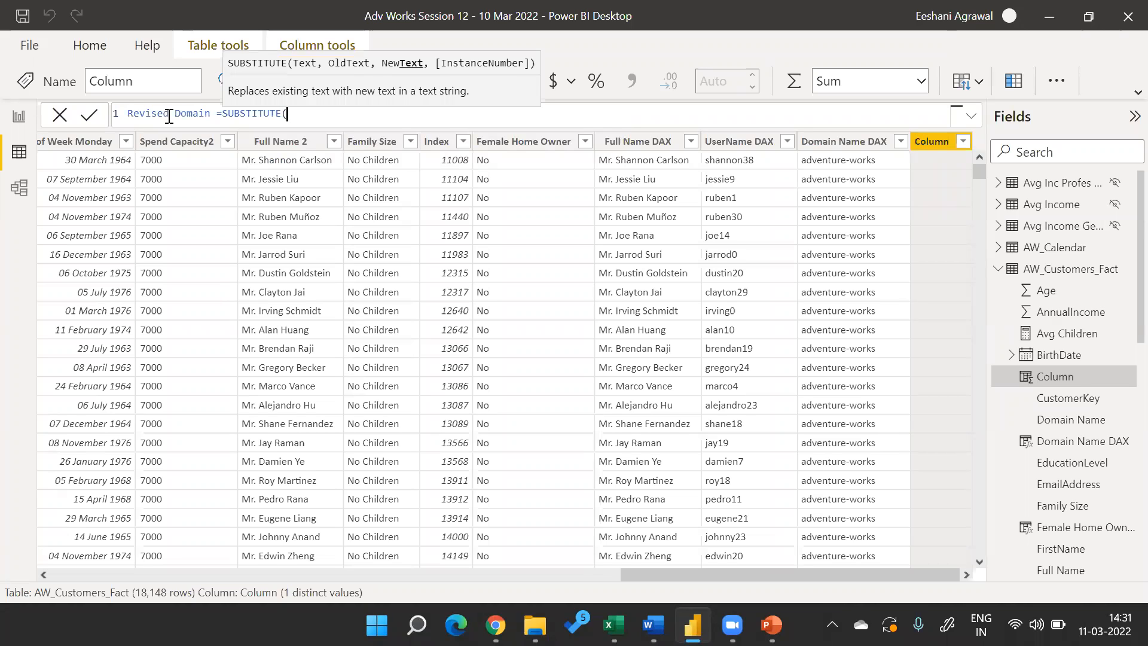
{"action": "type", "text": "doma"}
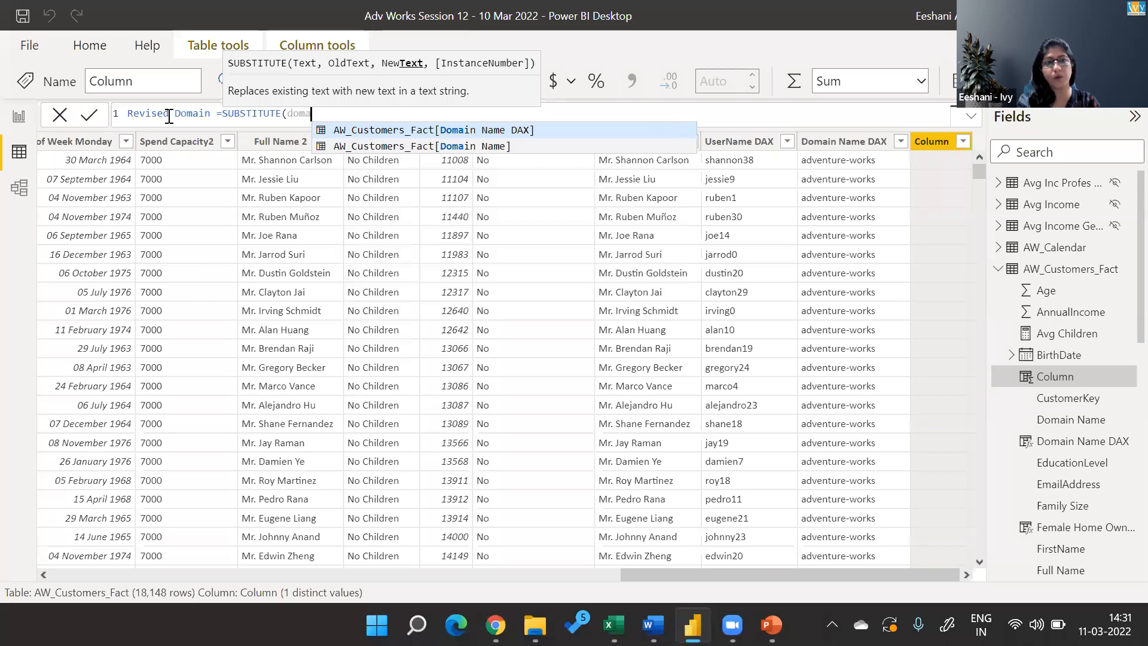
Define Revised Domain as SUBSTITUTE(AW_Customers_Fact[Domain Name DAX],"-"," ") to replace each hyphen with a space.
{"action": "key", "text": "Tab"}
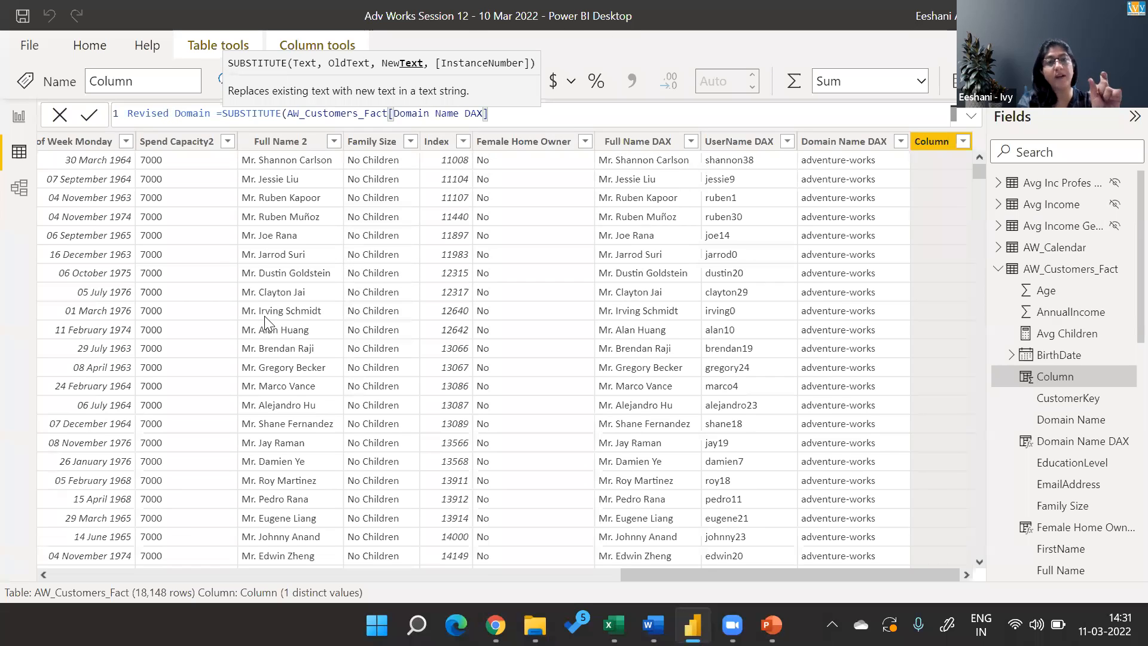
{"action": "type", "text": ","}
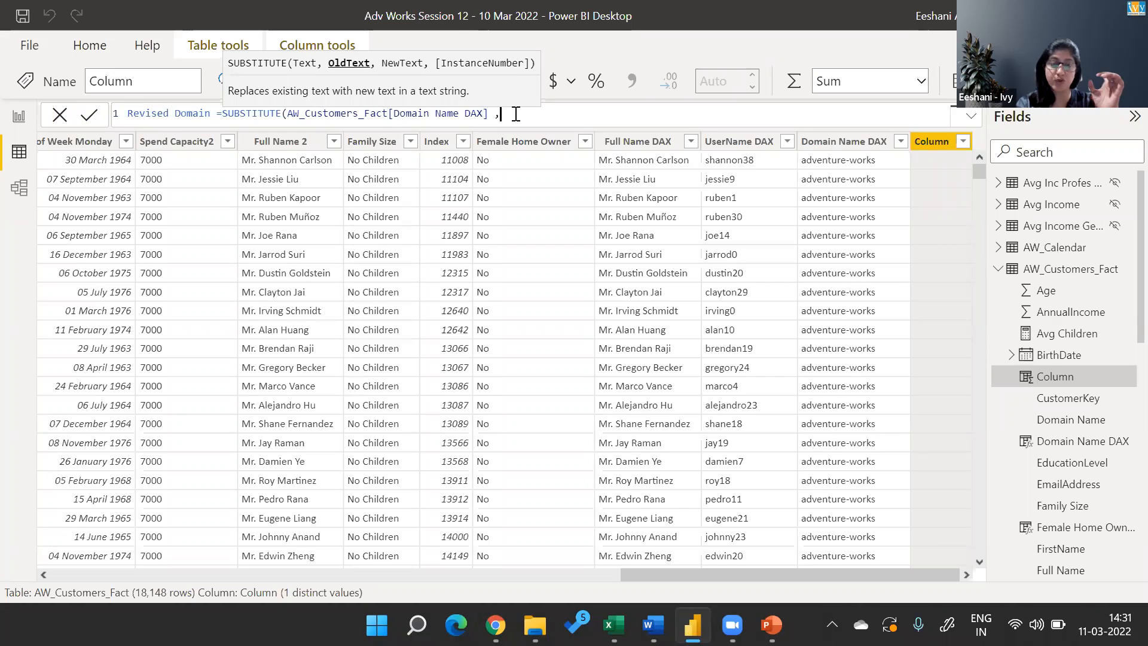
{"action": "type", "text": "\"-"}
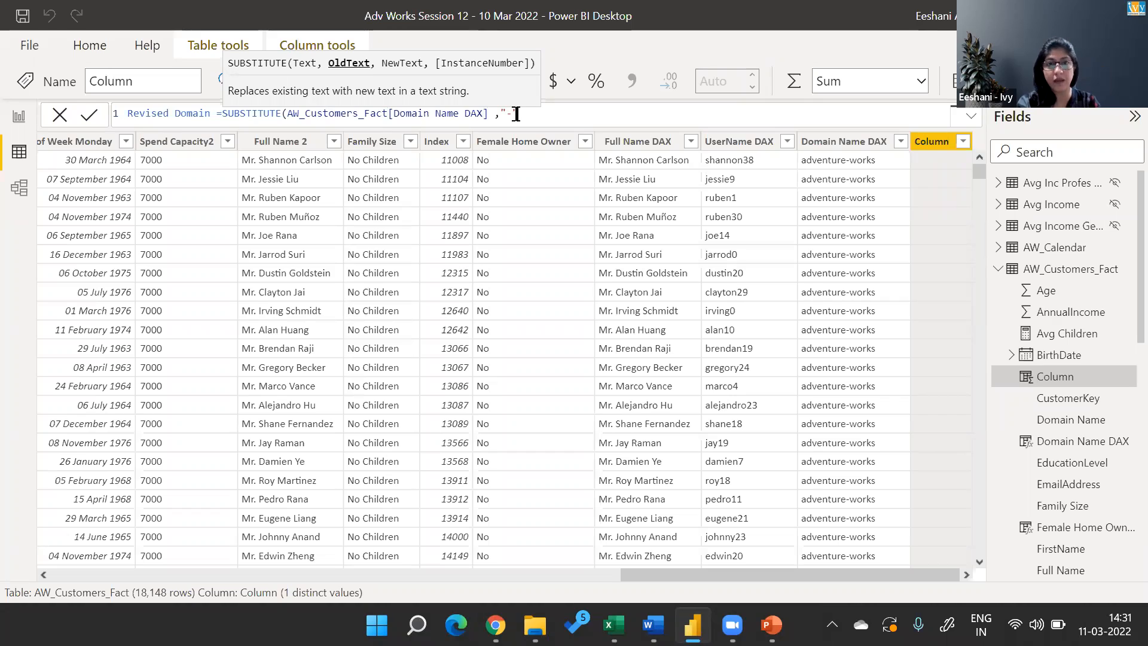
{"action": "type", "text": "\","}
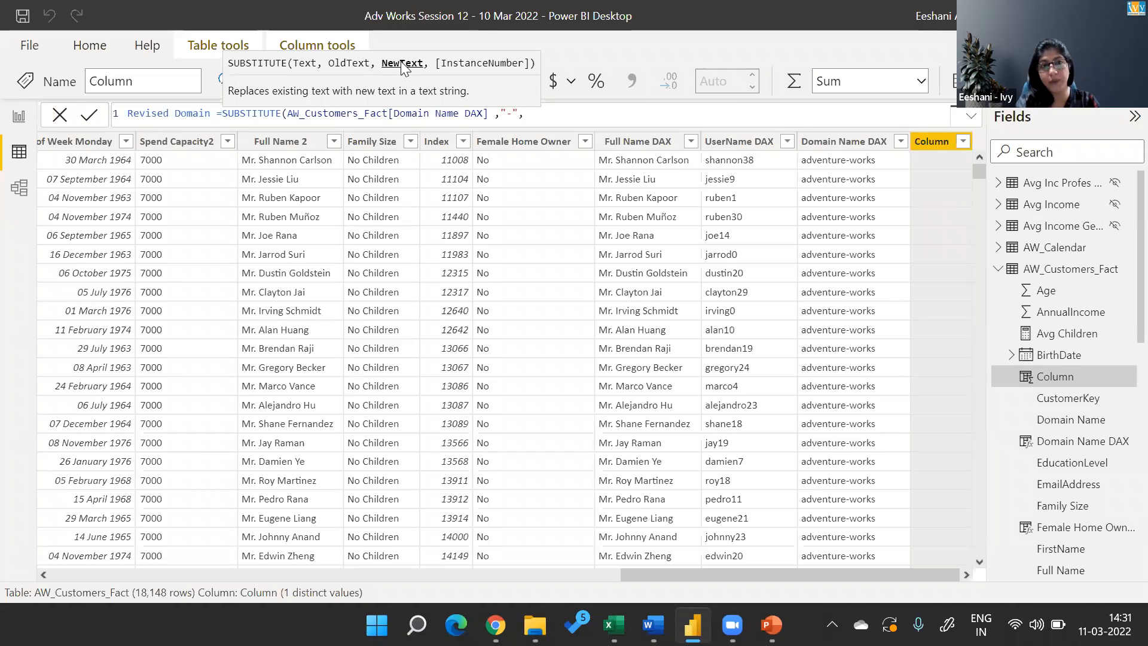
{"action": "type", "text": "\" \""}
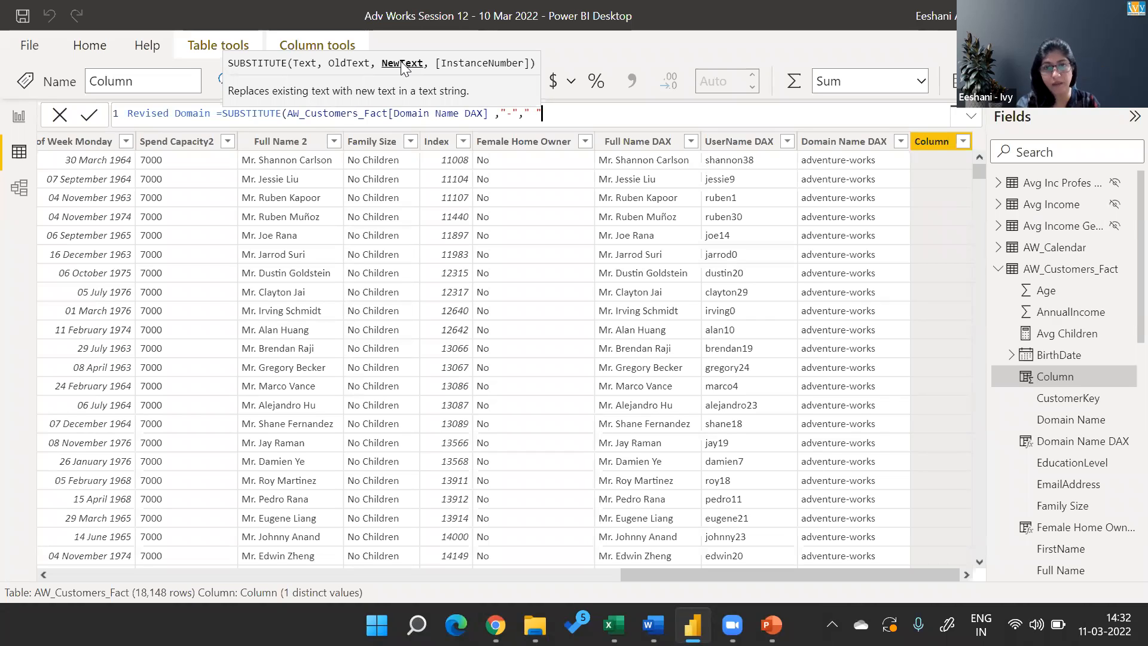
{"action": "type", "text": ")"}
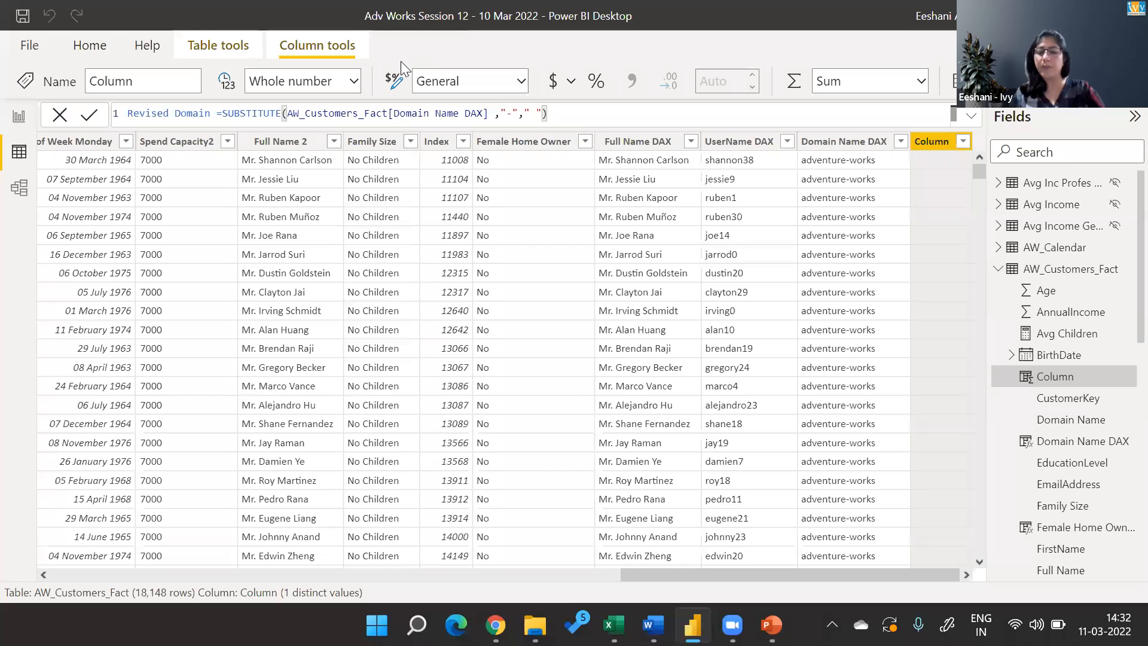
{"action": "key", "text": "Return"}
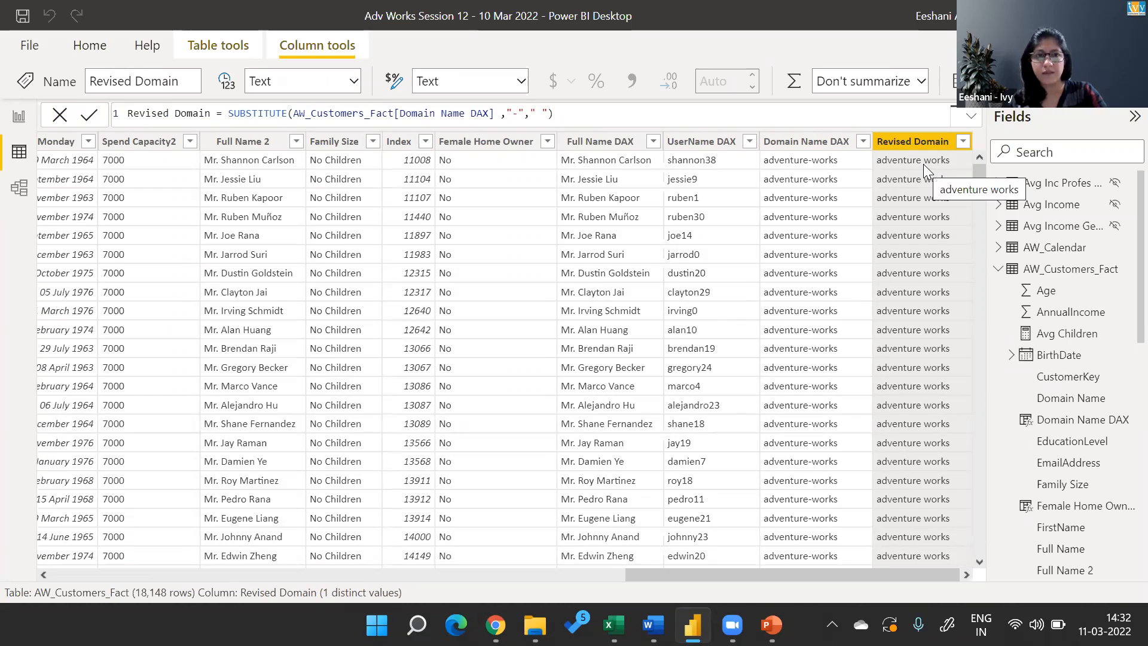
Try to wrap the SUBSTITUTE expression of Revised Domain in a PROPER function.
{"action": "left_click", "coordinate": [228, 113]}
{"action": "type", "text": "proper("}
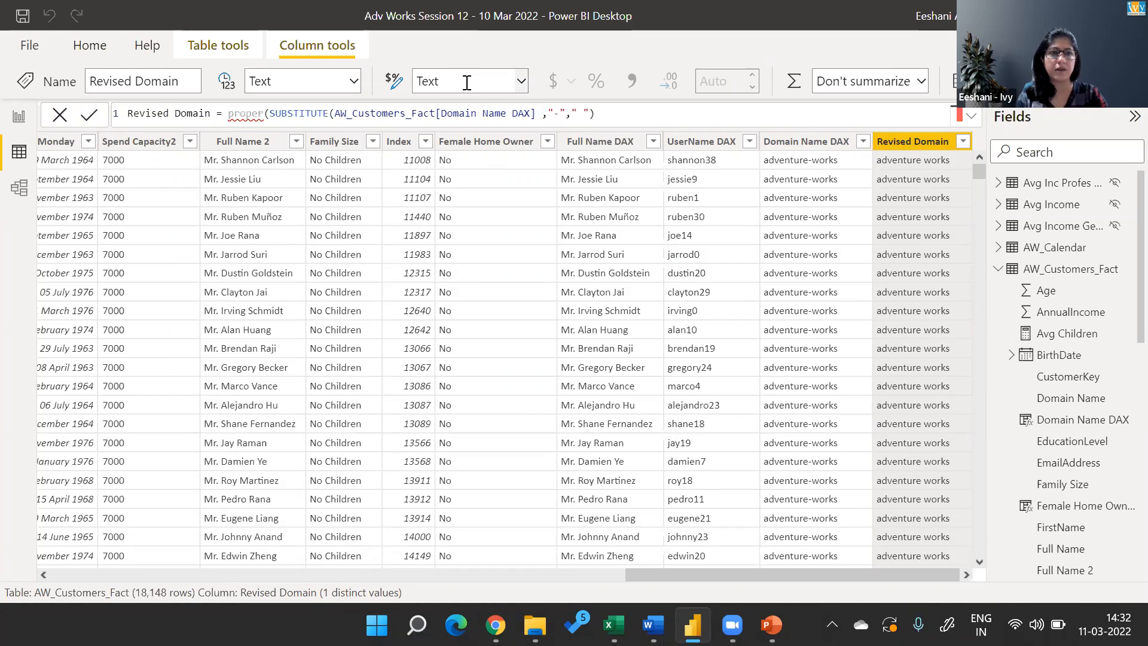
{"action": "key", "text": "BackSpace"}
{"action": "key", "text": "BackSpace"}
{"action": "key", "text": "BackSpace"}
{"action": "key", "text": "BackSpace"}
{"action": "key", "text": "BackSpace"}
{"action": "key", "text": "BackSpace"}
{"action": "key", "text": "BackSpace"}
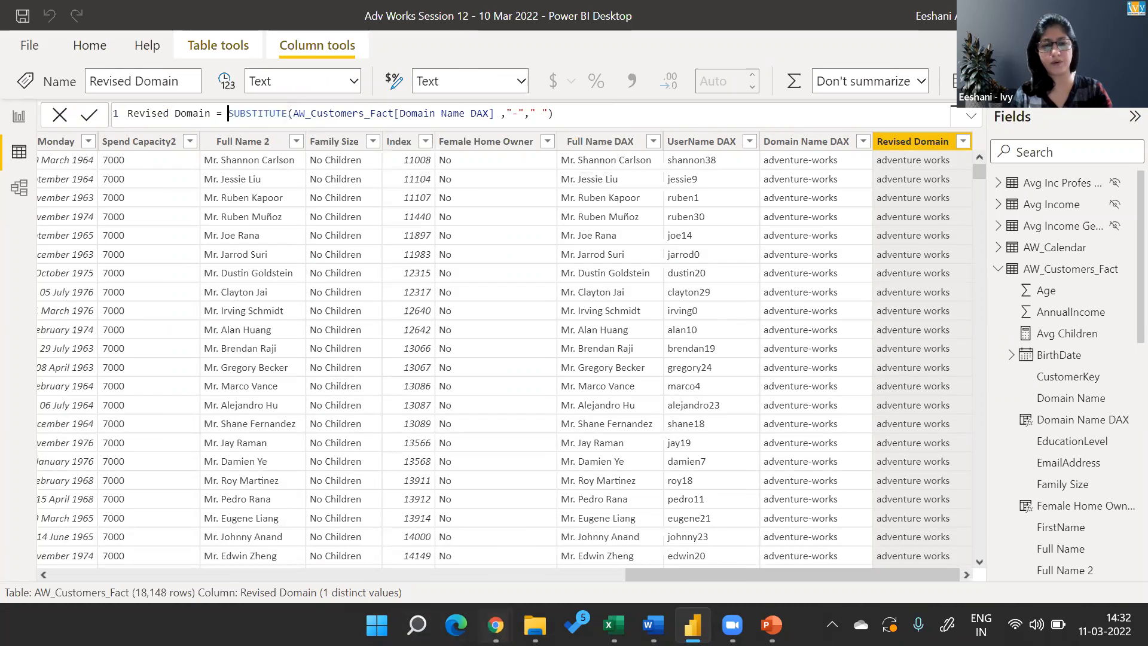
Switch to Chrome, search the web for "proper function in power bi" and look through the results.
{"action": "mouse_move", "coordinate": [495, 625]}
{"action": "left_click", "coordinate": [550, 547]}
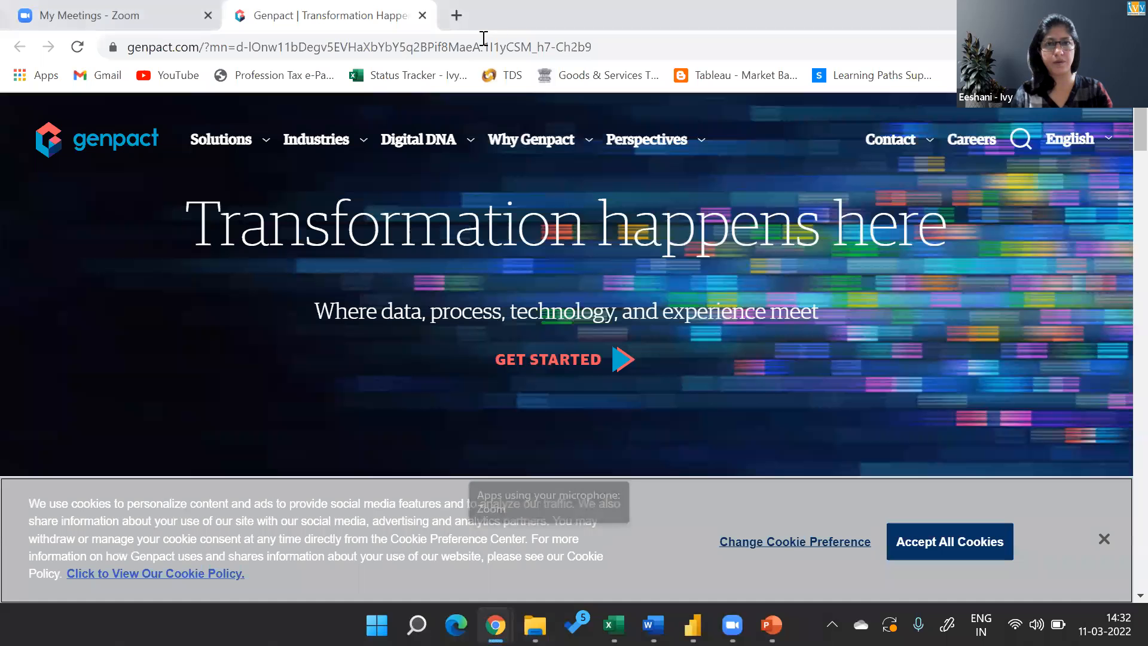
{"action": "left_click", "coordinate": [484, 46]}
{"action": "type", "text": "proper k"}
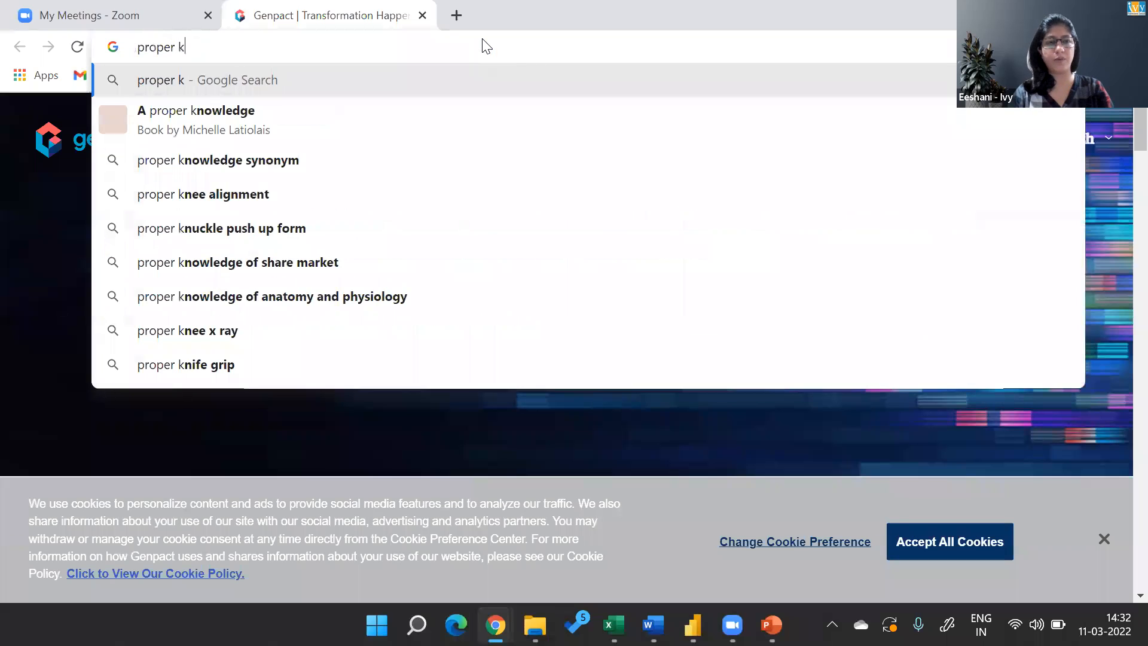
{"action": "key", "text": "BackSpace"}
{"action": "type", "text": "func"}
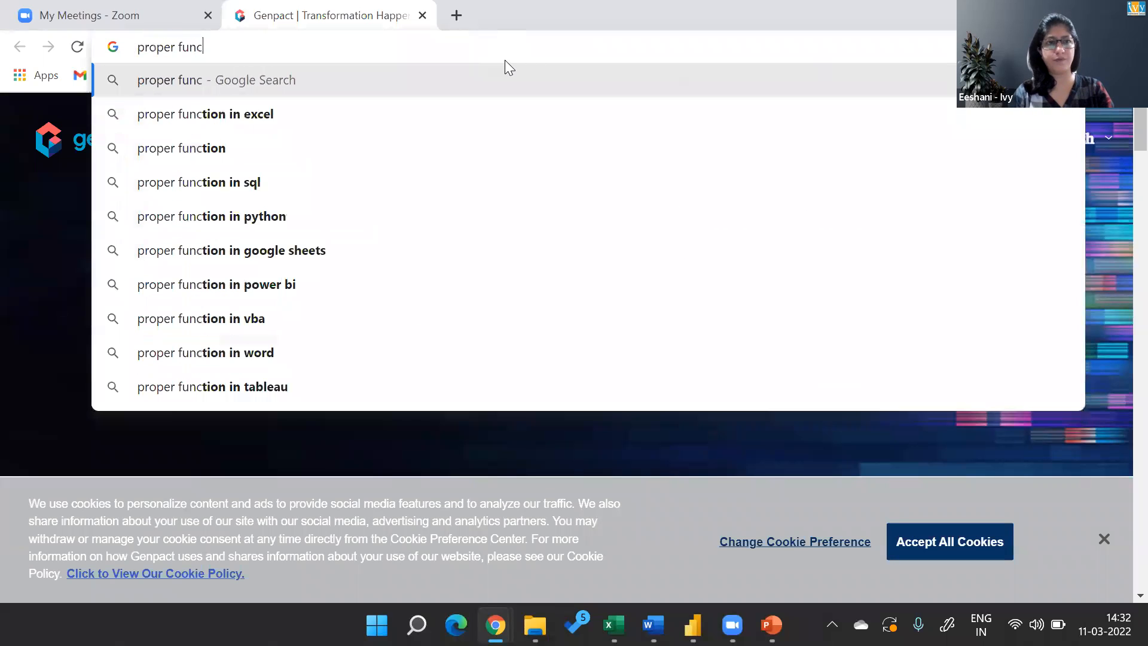
{"action": "type", "text": "tion i"}
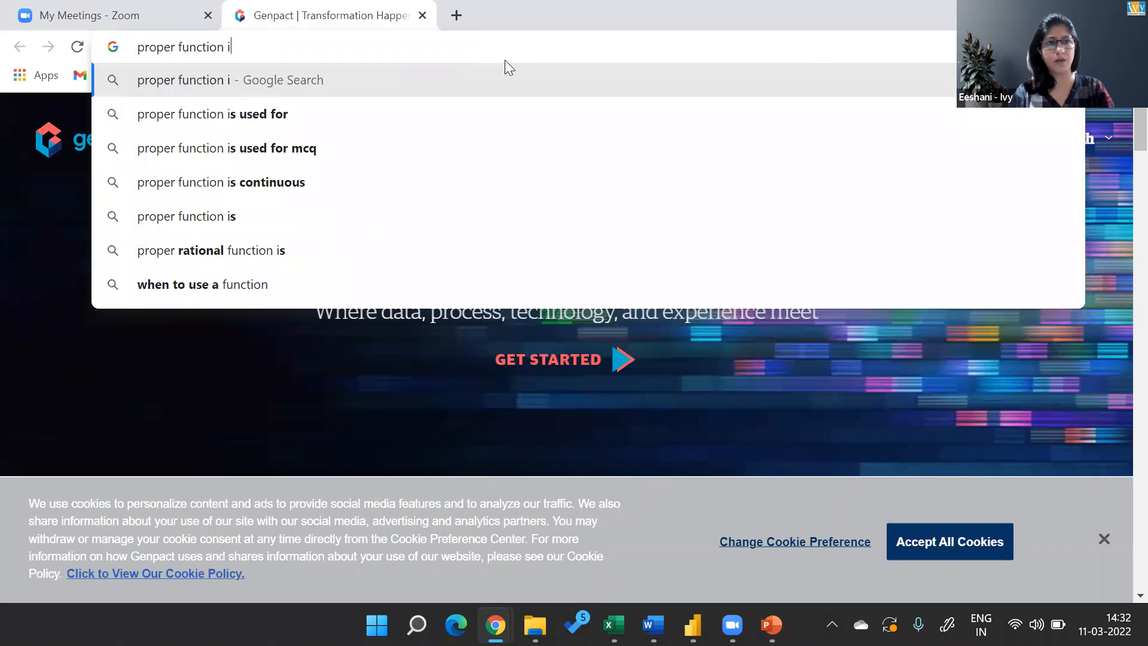
{"action": "type", "text": "n power bi"}
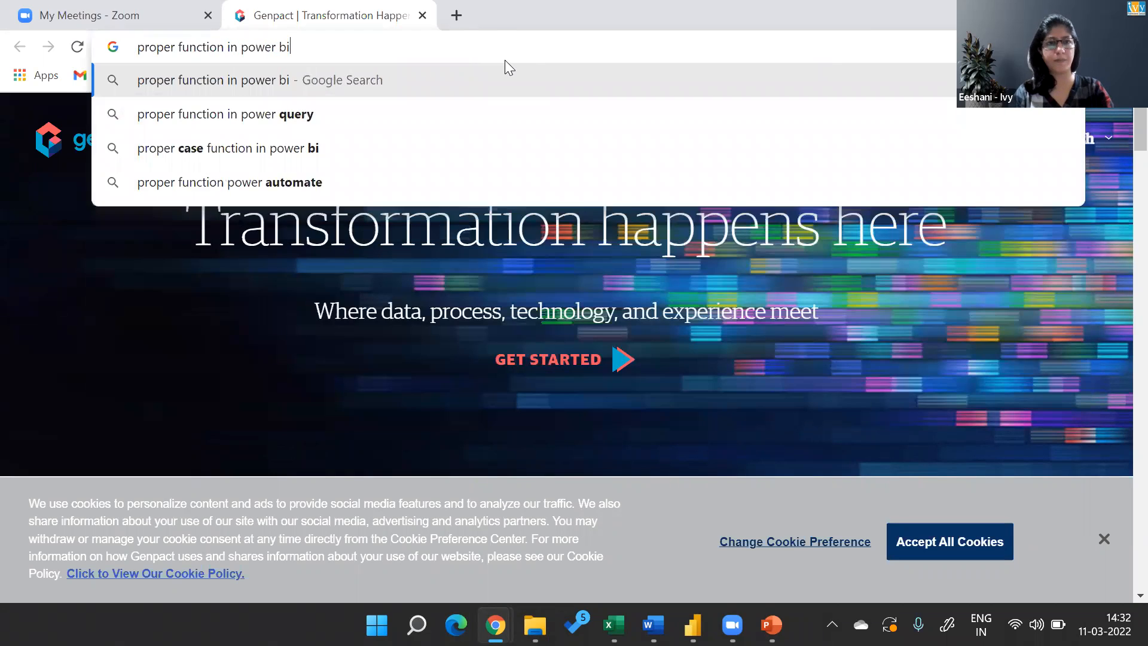
{"action": "key", "text": "Return"}
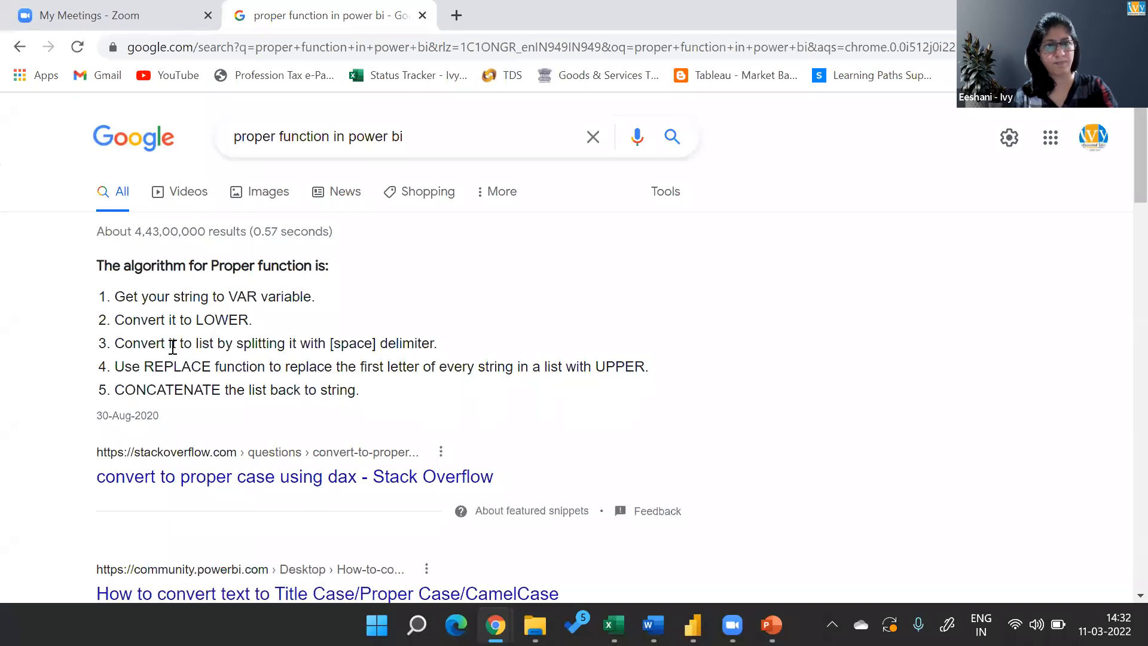
{"action": "scroll", "coordinate": [173, 346], "scroll_direction": "down", "scroll_amount": 3}
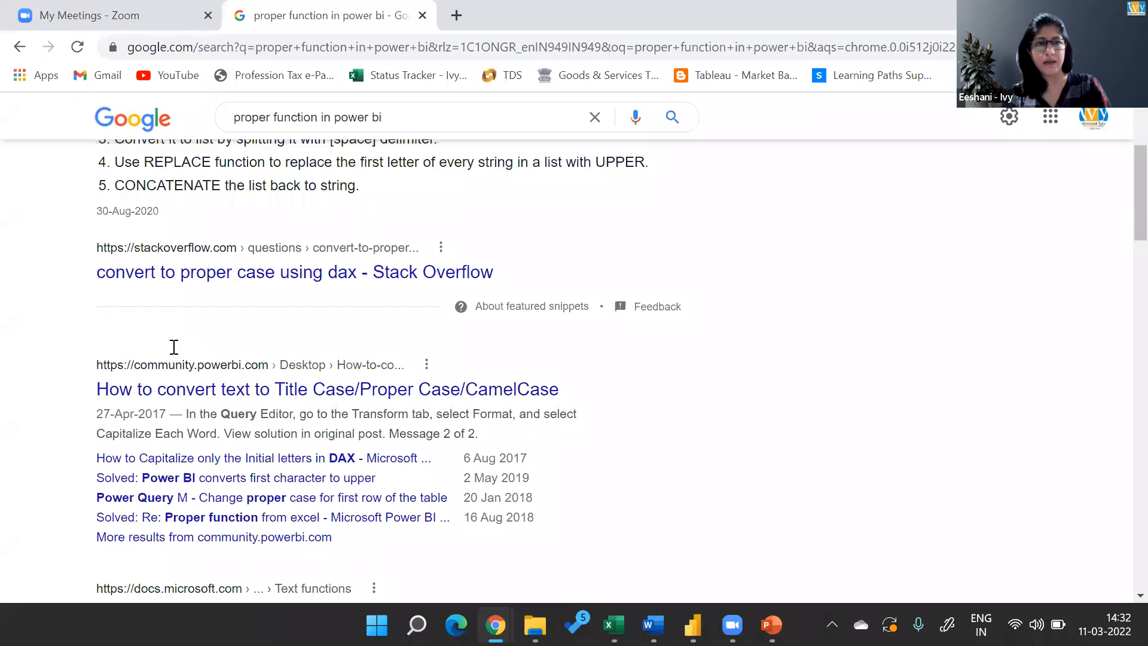
Switch to the Ivy_Power BI -DAX presentation in PowerPoint, leave the slide show and open slide 21, Text Function #2.
{"action": "key", "text": "super+Tab"}
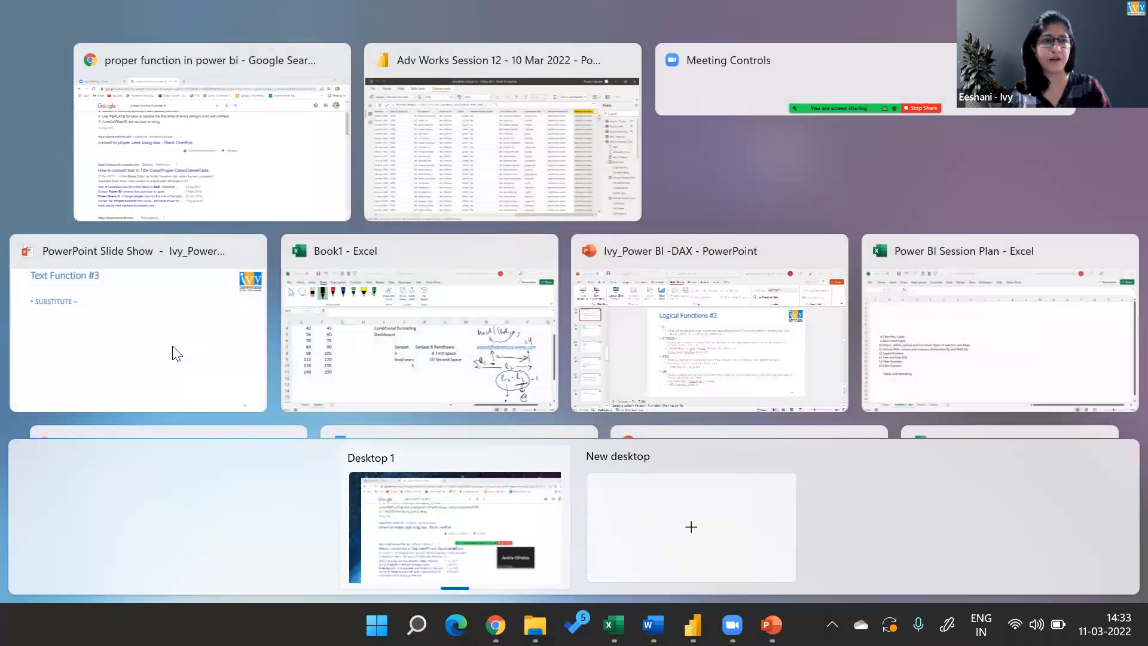
{"action": "key", "text": "alt+Tab"}
{"action": "key", "text": "alt+shift+Tab"}
{"action": "key", "text": "alt+Tab"}
{"action": "key", "text": "alt+Tab"}
{"action": "key", "text": "alt+Tab"}
{"action": "key", "text": "alt+shift+Tab"}
{"action": "key", "text": "alt+shift+Tab"}
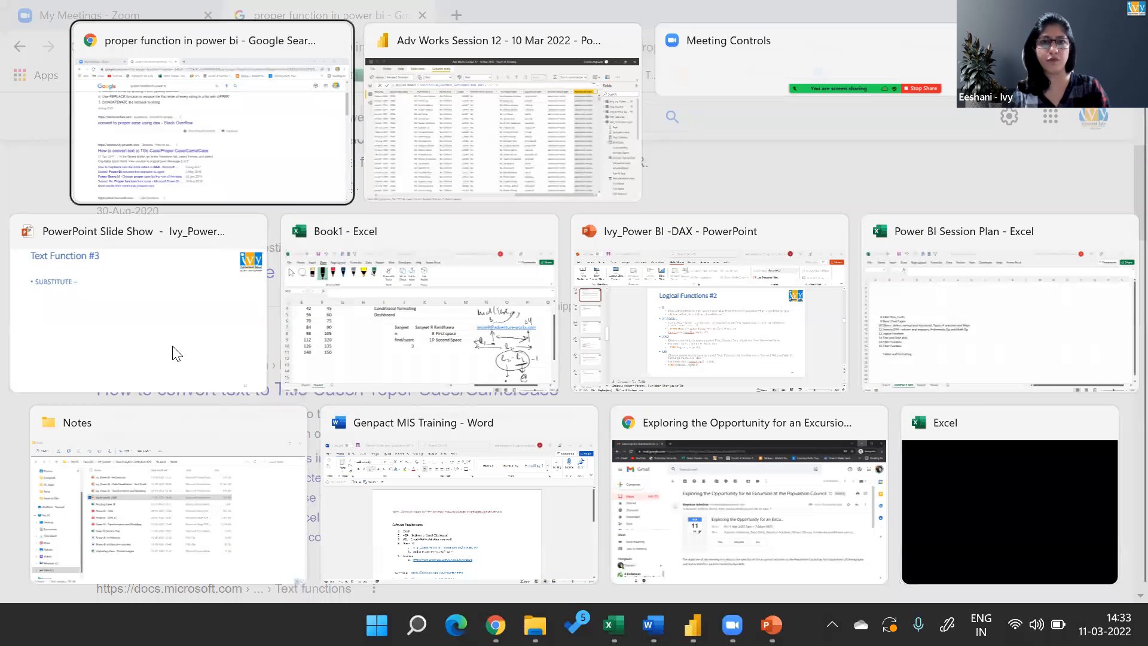
{"action": "left_click", "coordinate": [176, 352]}
{"action": "key", "text": "Escape"}
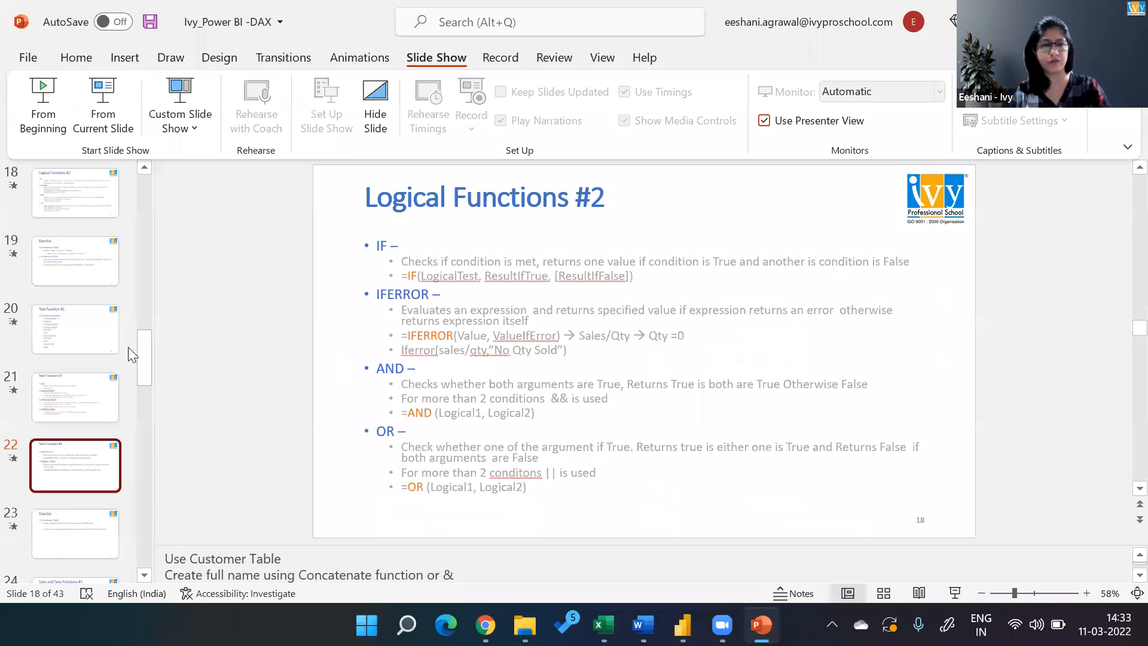
{"action": "left_click", "coordinate": [61, 388]}
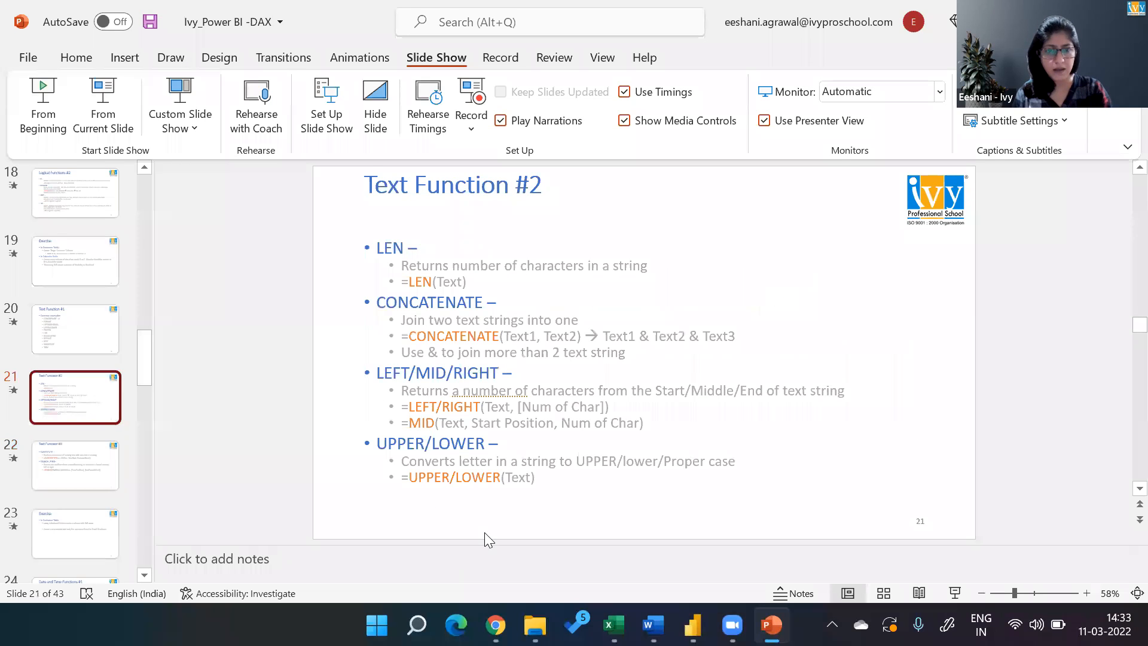
Shorten the UPPER/LOWER description to "Converts letter in a string to UPPER/lower" and save the presentation.
{"action": "left_click", "coordinate": [672, 464]}
{"action": "key", "text": "BackSpace"}
{"action": "key", "text": "BackSpace"}
{"action": "key", "text": "BackSpace"}
{"action": "key", "text": "BackSpace"}
{"action": "key", "text": "BackSpace"}
{"action": "key", "text": "BackSpace"}
{"action": "key", "text": "BackSpace"}
{"action": "key", "text": "BackSpace"}
{"action": "key", "text": "BackSpace"}
{"action": "key", "text": "BackSpace"}
{"action": "key", "text": "BackSpace"}
{"action": "key", "text": "BackSpace"}
{"action": "key", "text": "ctrl+s"}
Start the slide show from slide 22, Text Function #3, and switch back to Power BI Desktop.
{"action": "left_click", "coordinate": [64, 472]}
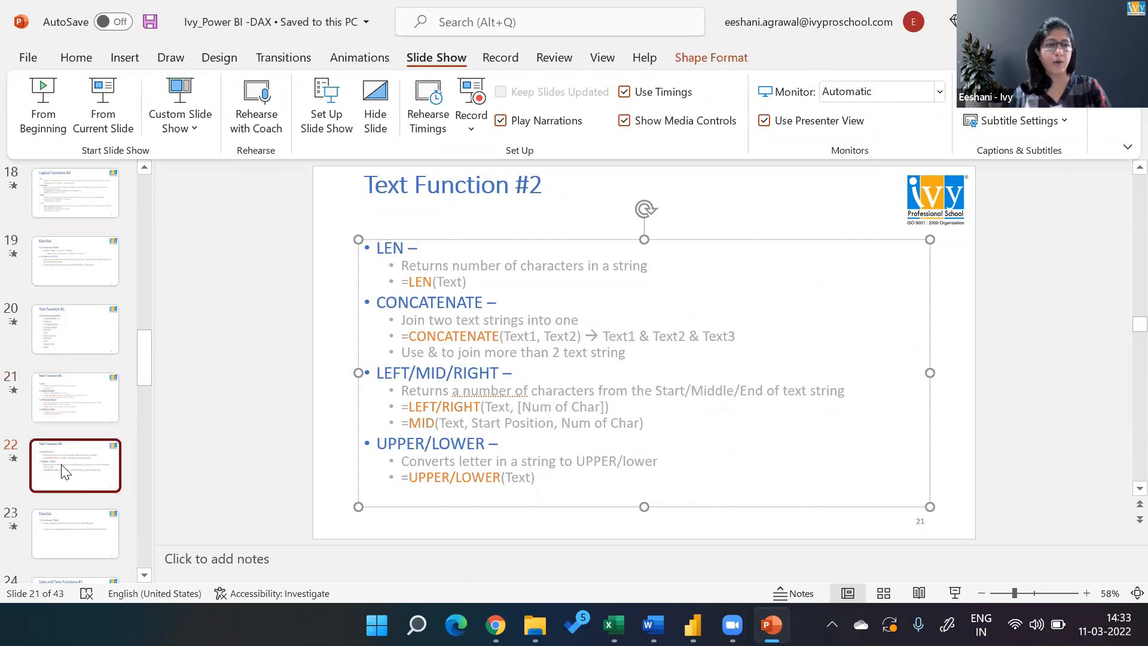
{"action": "left_click", "coordinate": [113, 105]}
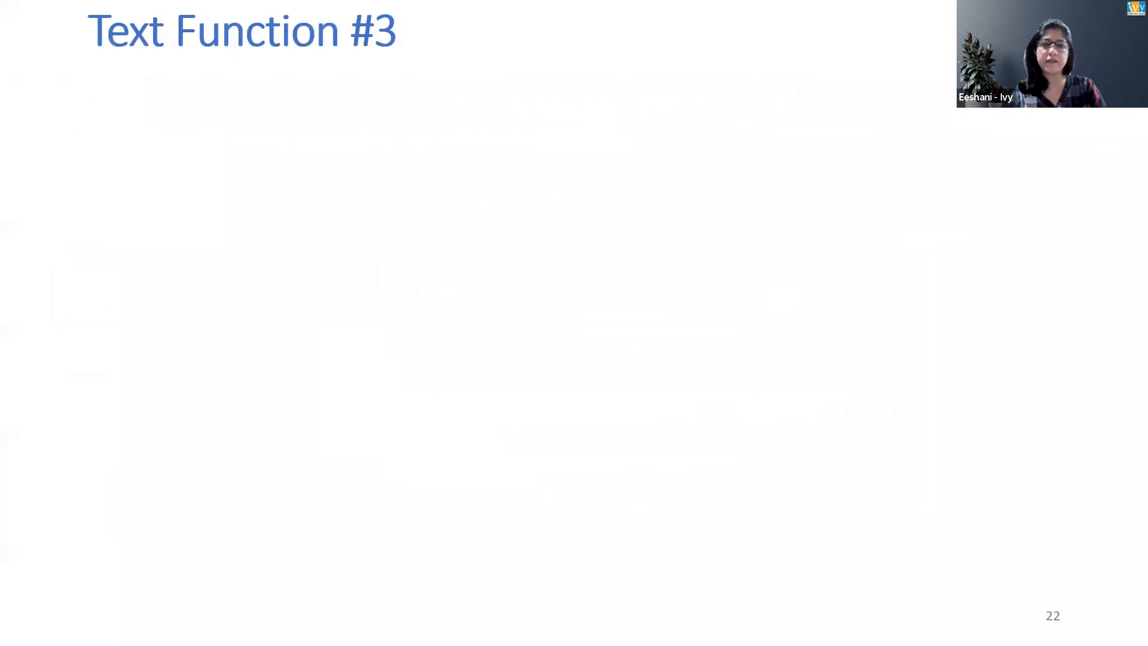
{"action": "key", "text": "alt+Tab"}
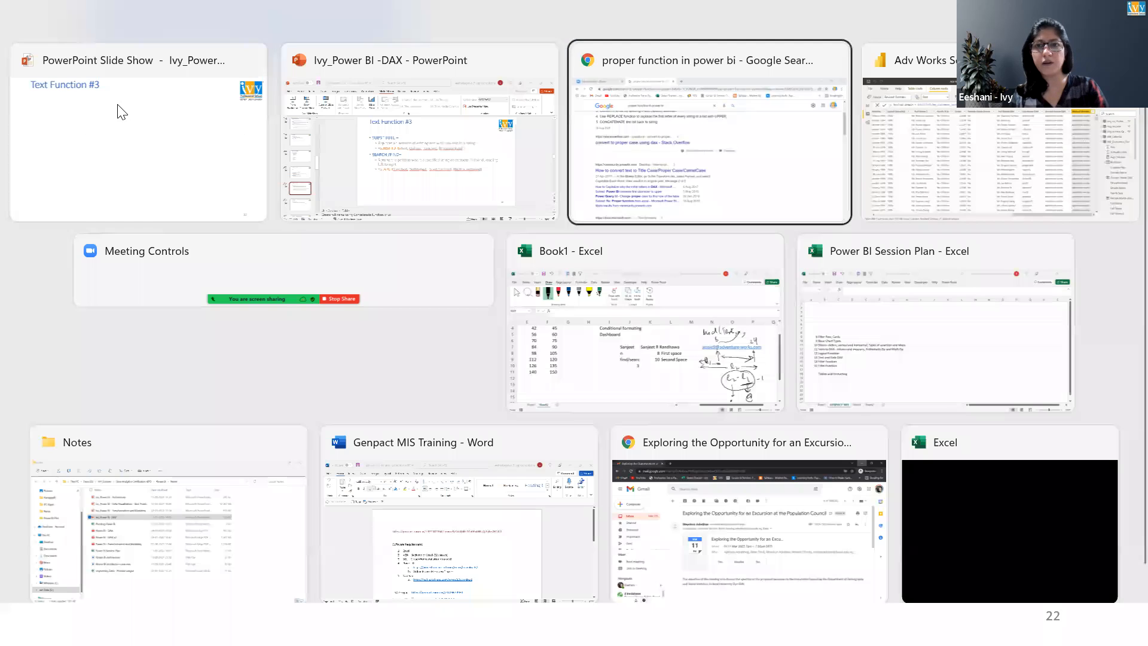
{"action": "key", "text": "alt+Tab"}
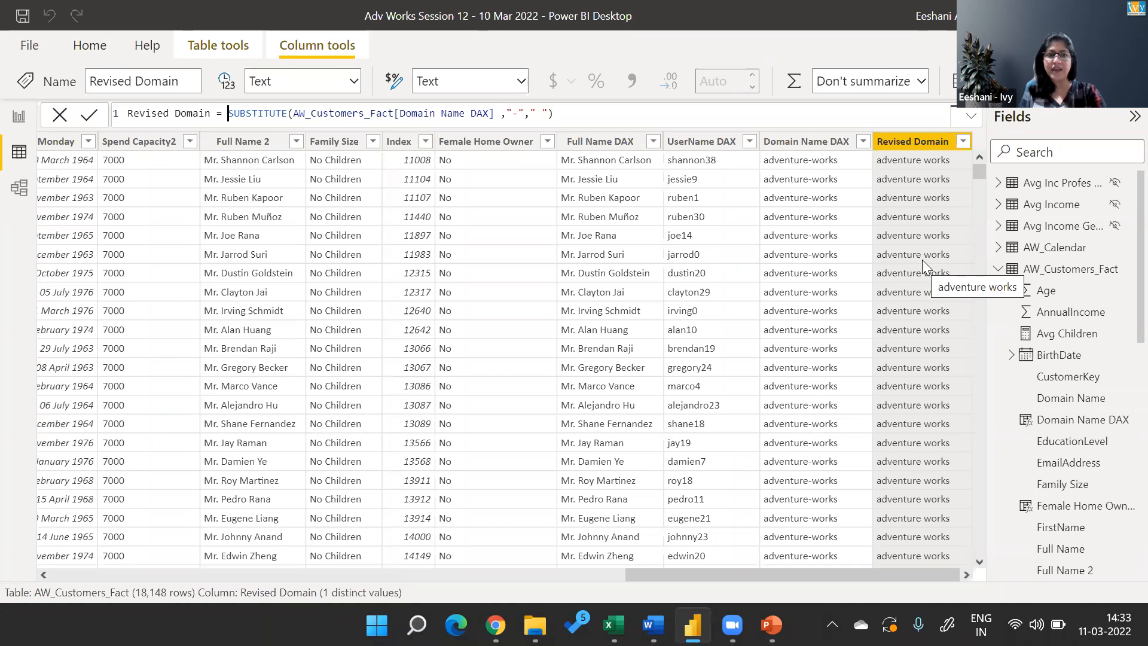
Examine the EmailAddress column in the AW_Customers_Fact table.
{"action": "left_click", "coordinate": [133, 196]}
{"action": "key", "text": "Left"}
{"action": "key", "text": "Left"}
{"action": "key", "text": "Left"}
{"action": "key", "text": "Left"}
{"action": "key", "text": "Left"}
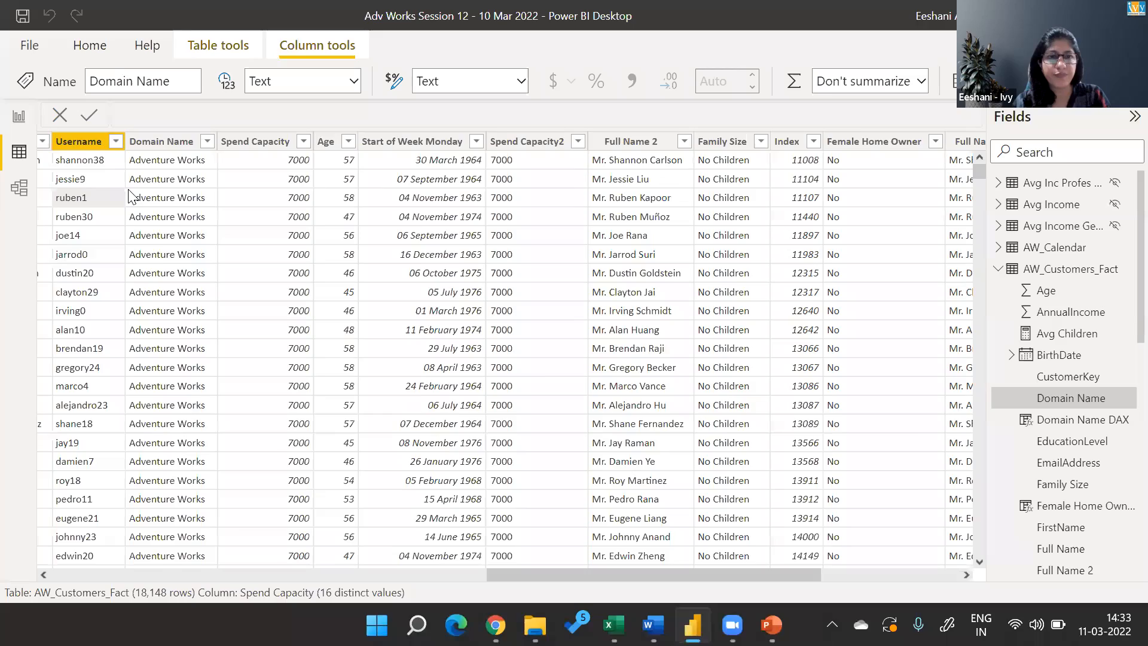
{"action": "key", "text": "Left"}
{"action": "key", "text": "Left"}
{"action": "key", "text": "Left"}
{"action": "key", "text": "Left"}
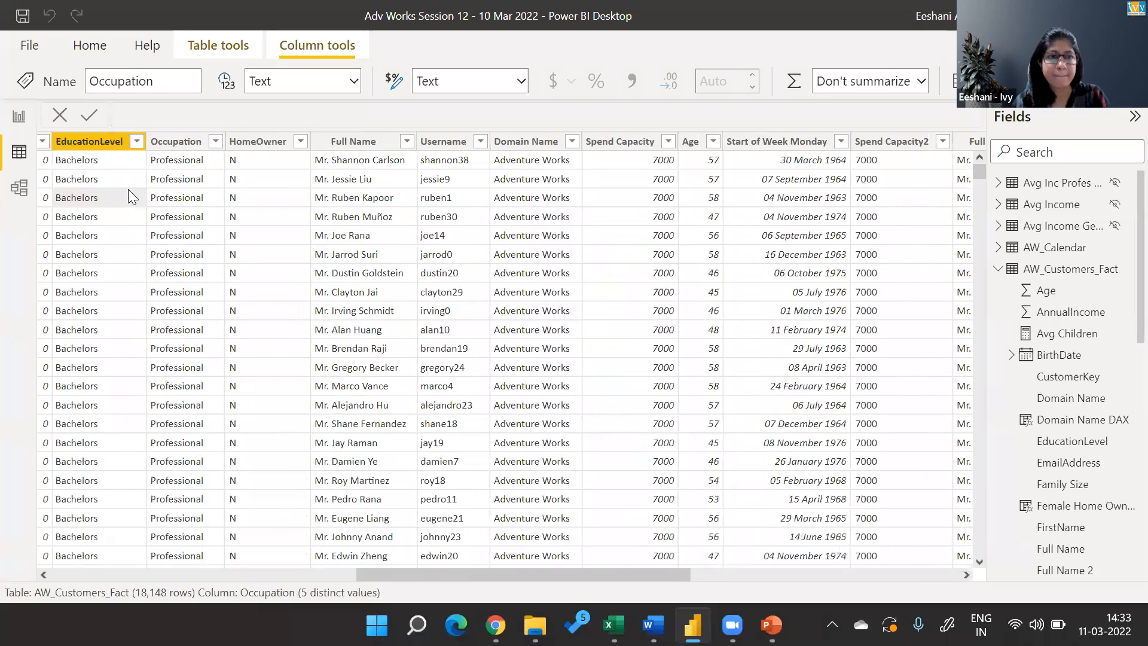
{"action": "key", "text": "Left"}
{"action": "key", "text": "Left"}
{"action": "key", "text": "Left"}
{"action": "key", "text": "Left"}
{"action": "key", "text": "Left"}
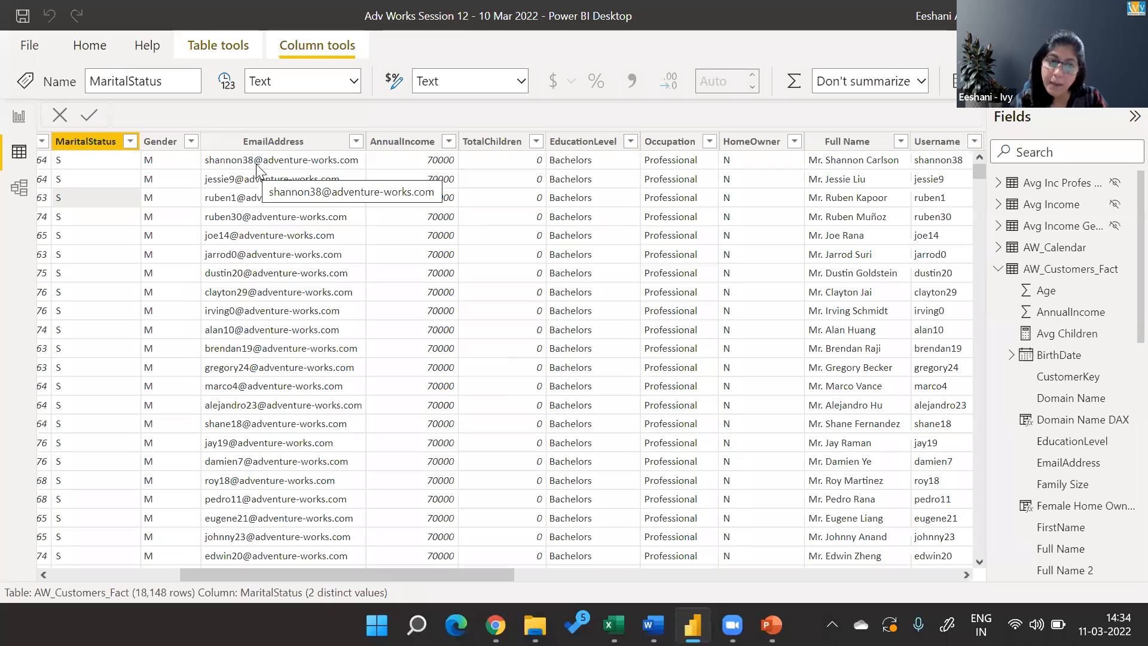
Add a calculated column to the AW_Customers_Fact table and name it Delete Col.
{"action": "left_click", "coordinate": [211, 179]}
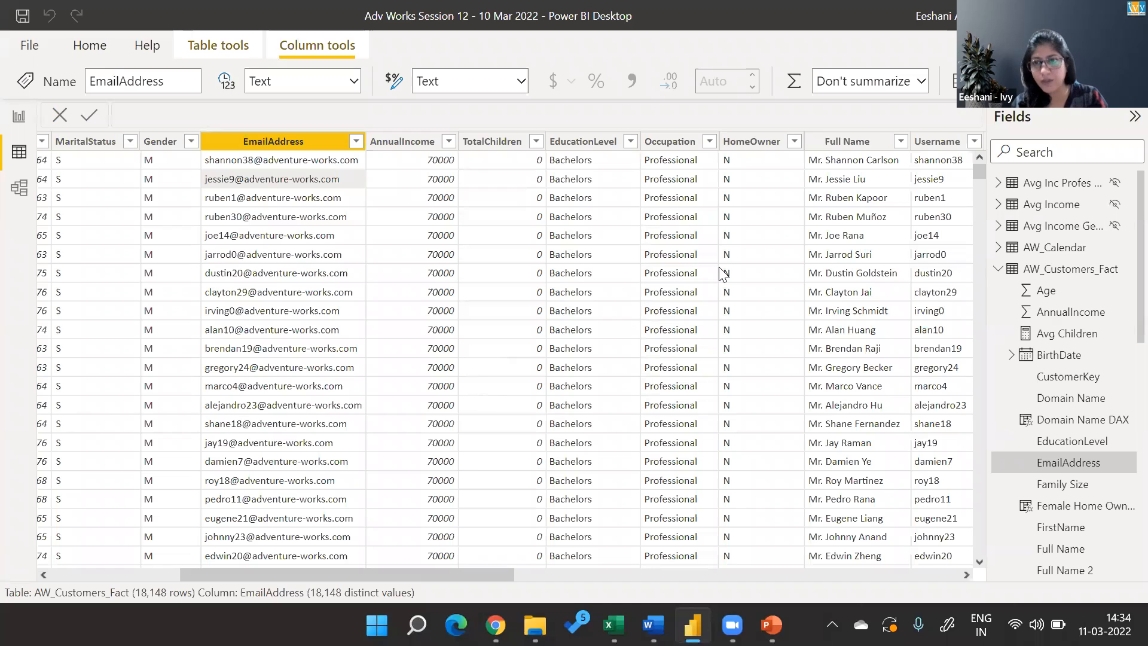
{"action": "right_click", "coordinate": [1052, 271]}
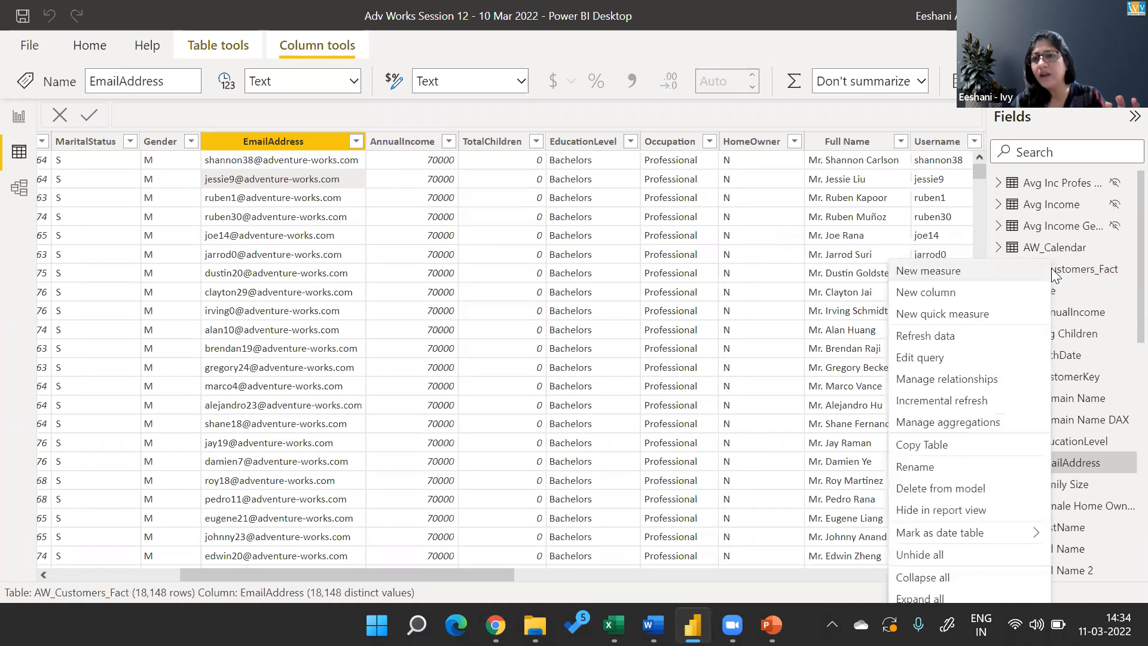
{"action": "left_click", "coordinate": [974, 293]}
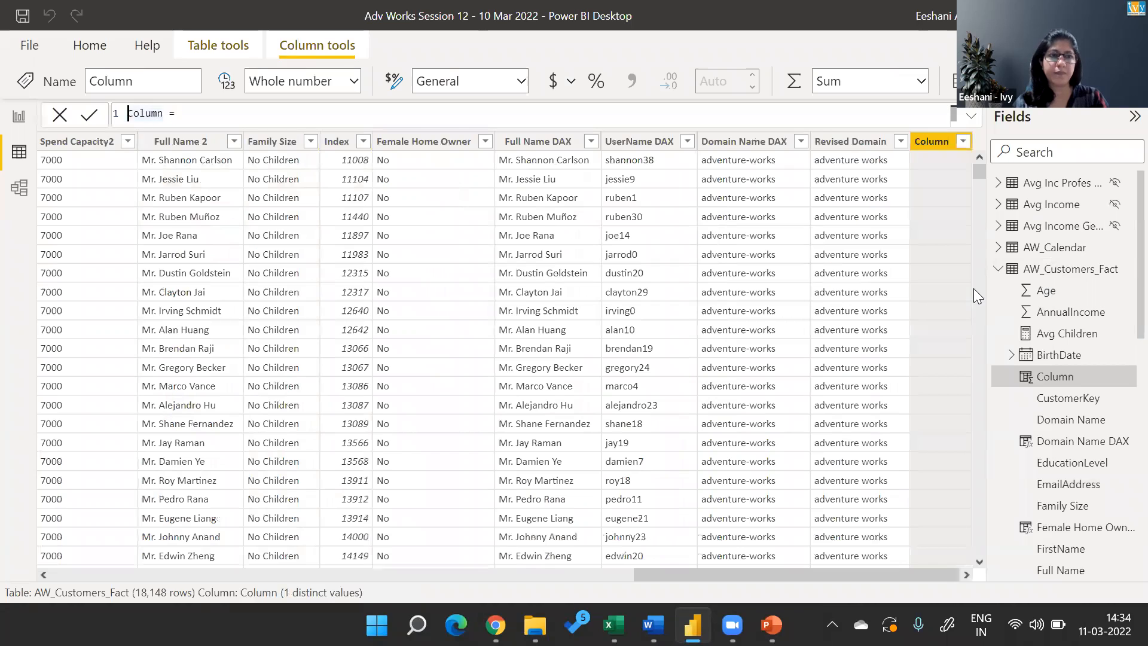
{"action": "key", "text": "shift+Right"}
{"action": "key", "text": "shift+Right"}
{"action": "key", "text": "shift+Right"}
{"action": "key", "text": "shift+Right"}
{"action": "key", "text": "shift+Right"}
{"action": "key", "text": "shift+Right"}
{"action": "type", "text": "replace"}
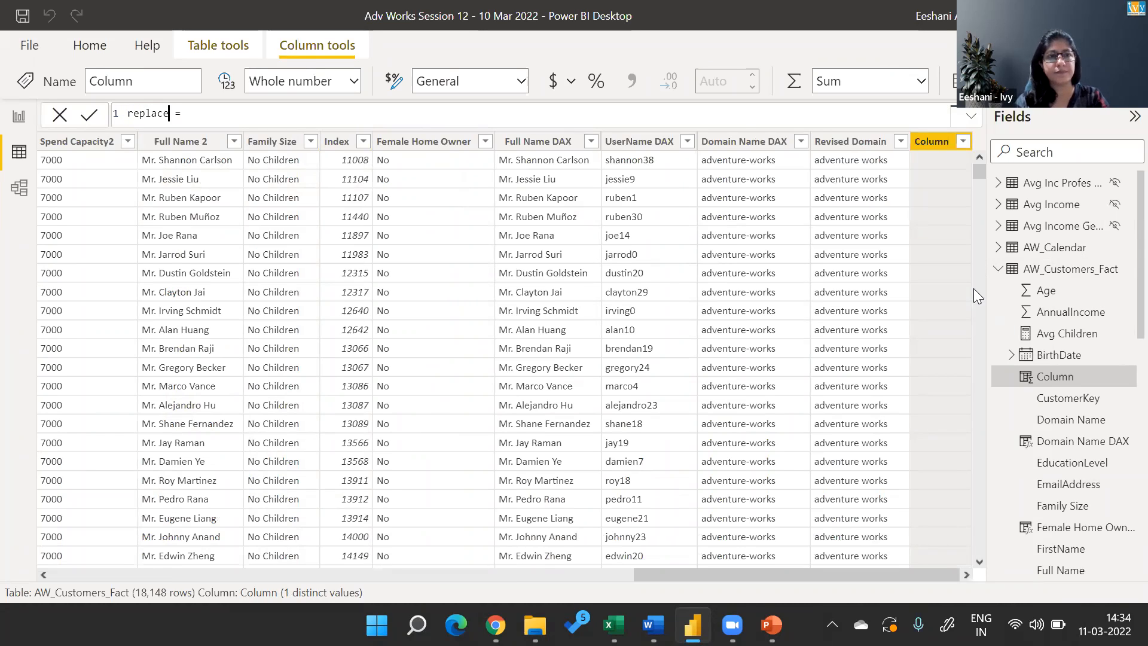
{"action": "key", "text": "BackSpace"}
{"action": "key", "text": "BackSpace"}
{"action": "key", "text": "BackSpace"}
{"action": "key", "text": "BackSpace"}
{"action": "key", "text": "BackSpace"}
{"action": "key", "text": "BackSpace"}
{"action": "key", "text": "BackSpace"}
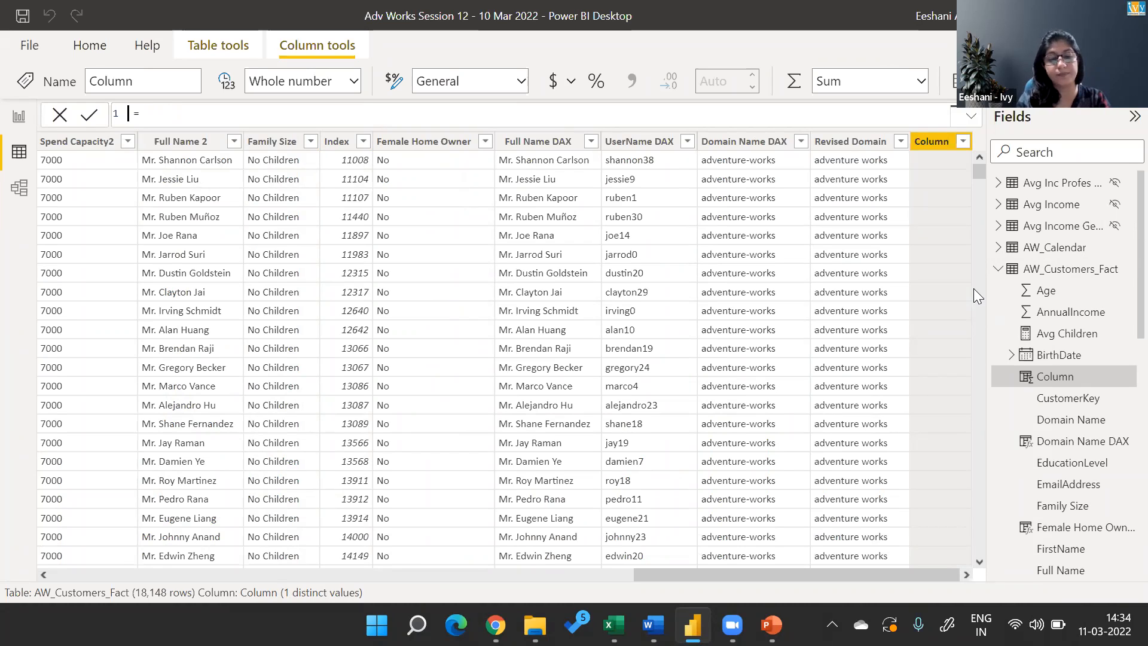
{"action": "type", "text": "Delete Col ="}
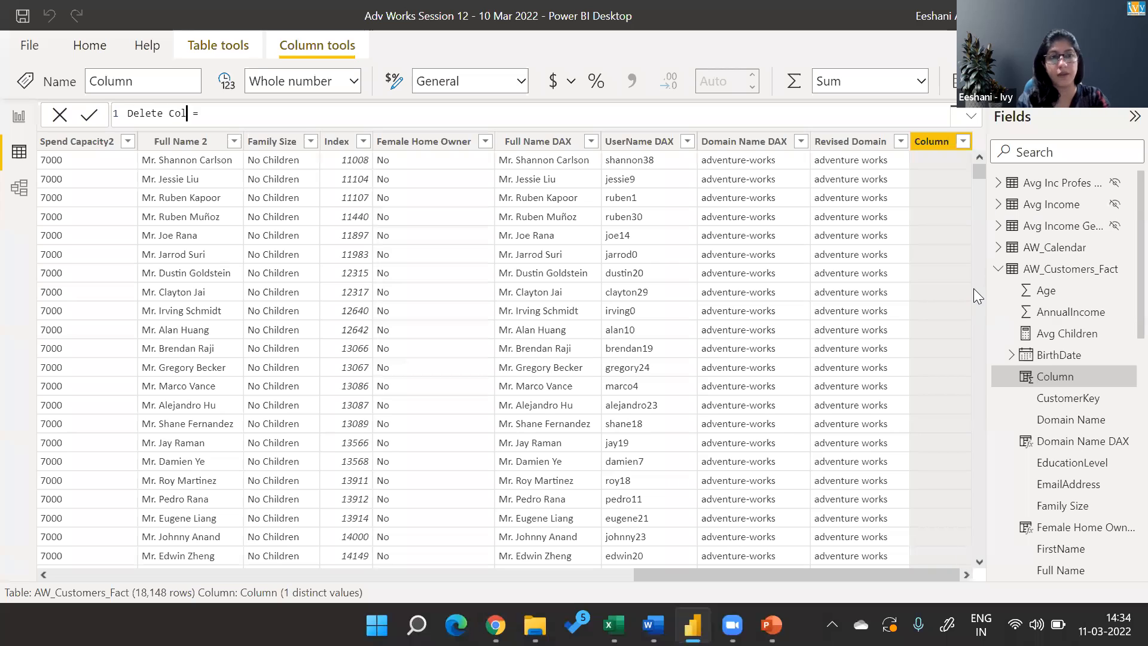
{"action": "type", "text": "REPLACE("}
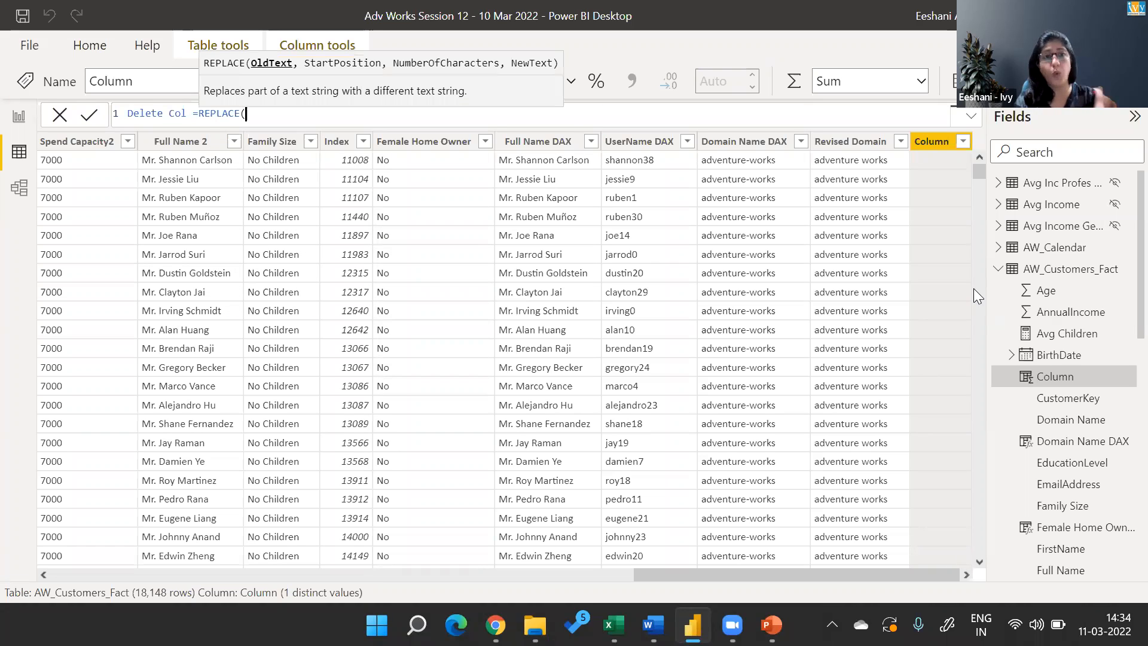
{"action": "type", "text": "AW_Customers_Fact[Emai"}
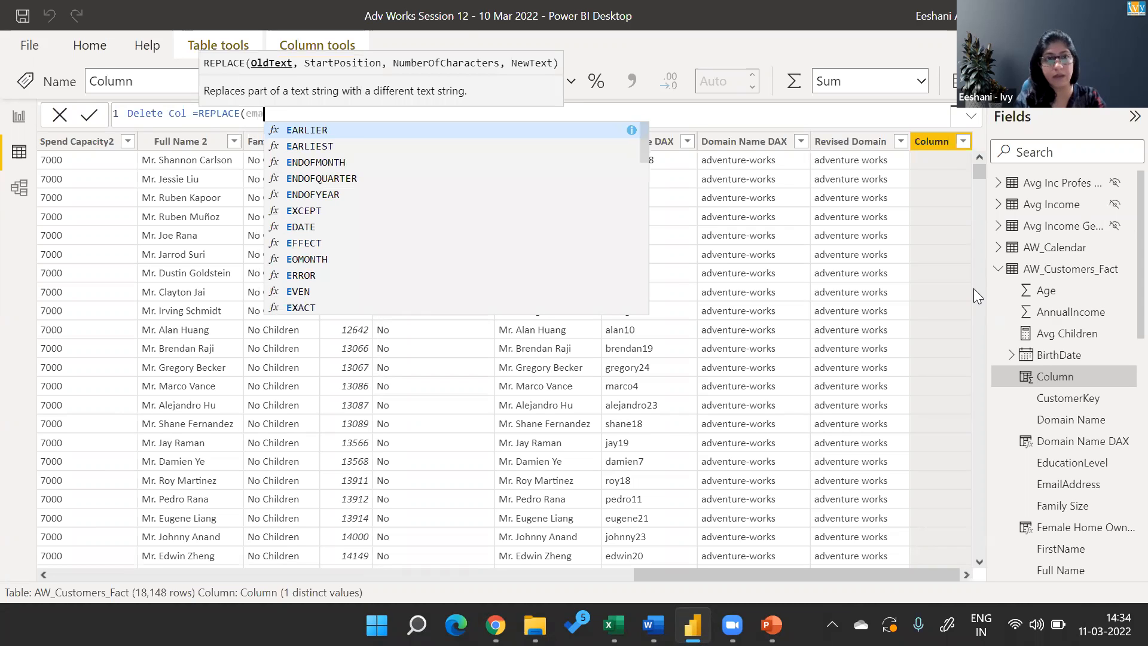
Begin the Delete Col formula with REPLACE, using AW_Customers_Fact[EmailAddress] as the old text and 1 as the start position.
{"action": "key", "text": "Tab"}
{"action": "type", "text": ","}
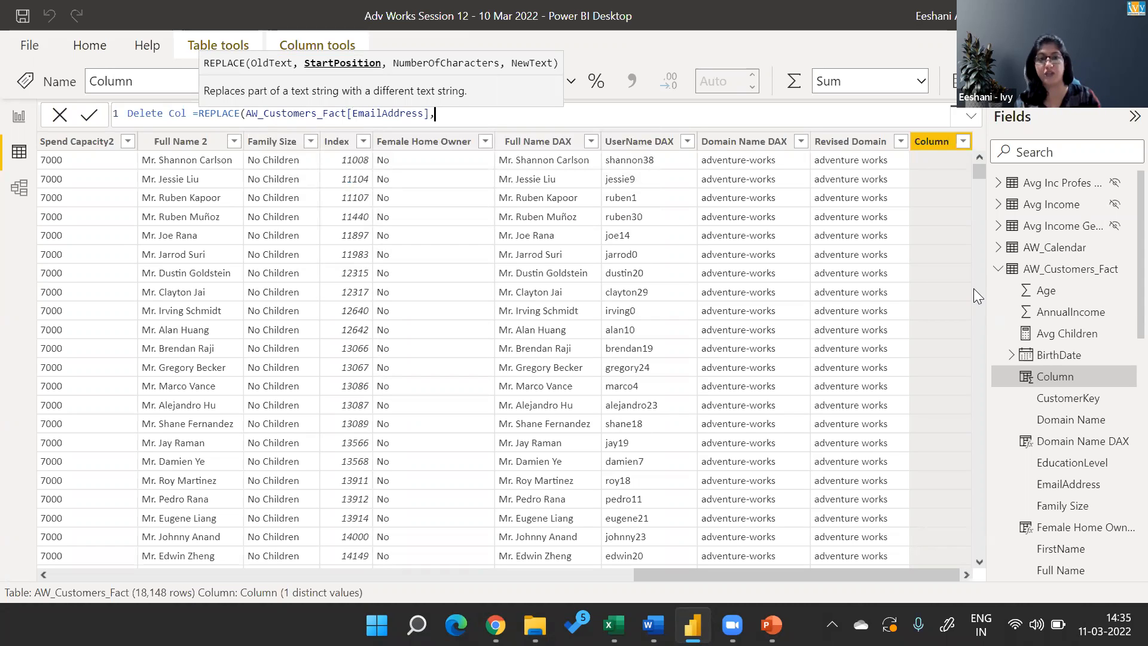
{"action": "type", "text": "1"}
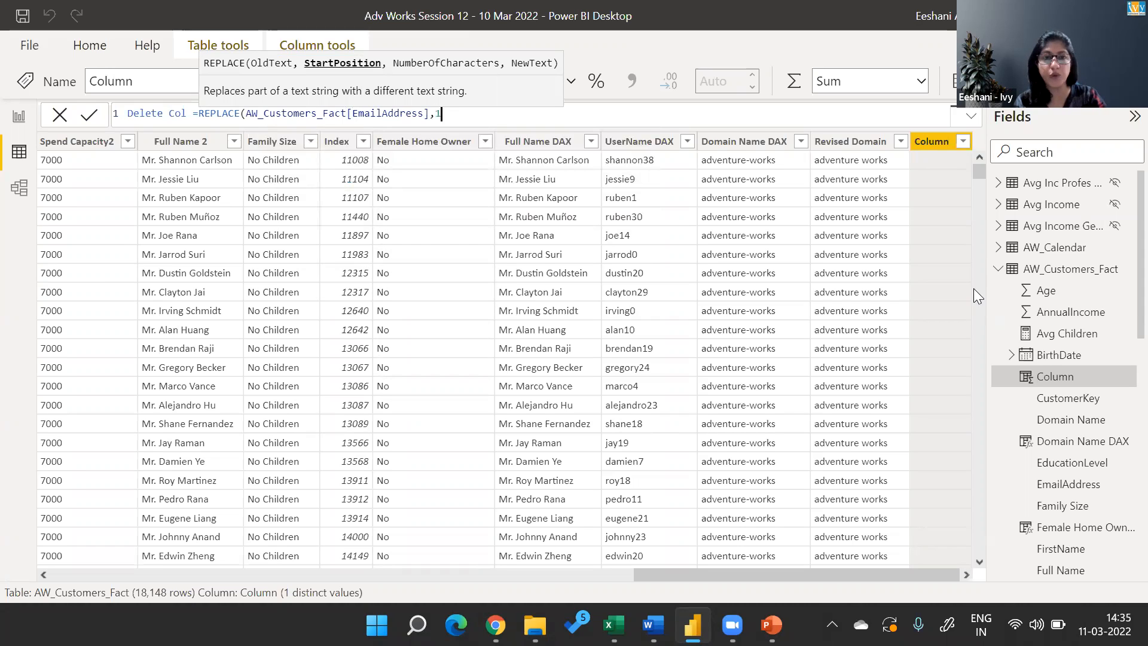
{"action": "type", "text": ","}
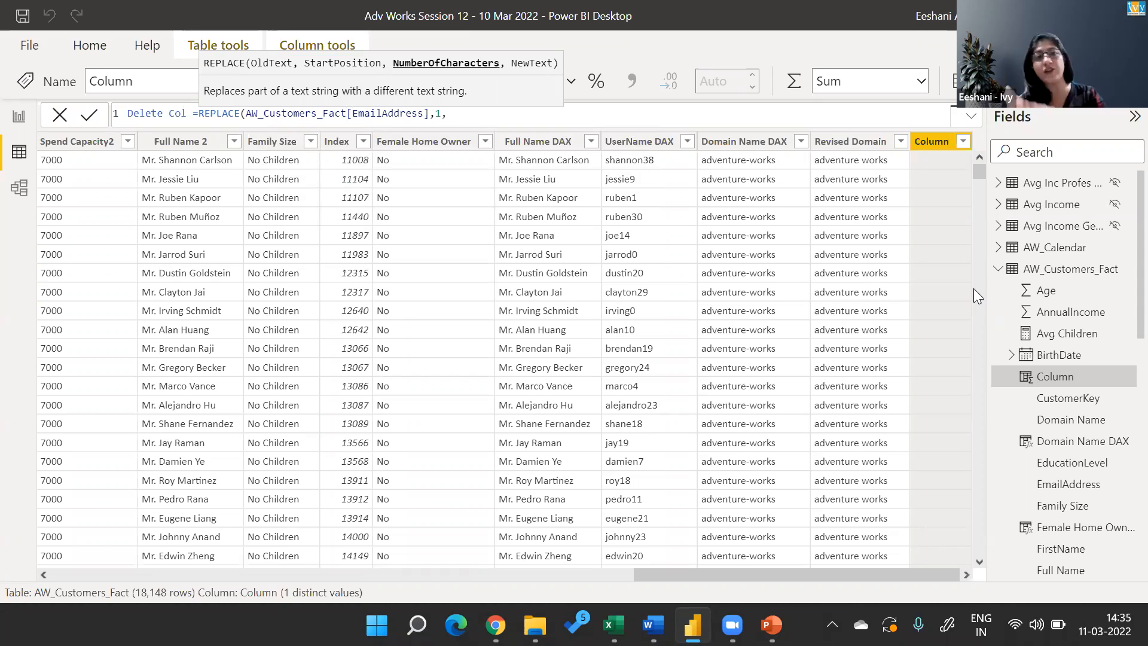
Set REPLACE's number of characters to FIND("@",AW_Customers_Fact[EmailAddress])-1.
{"action": "type", "text": "FIND("}
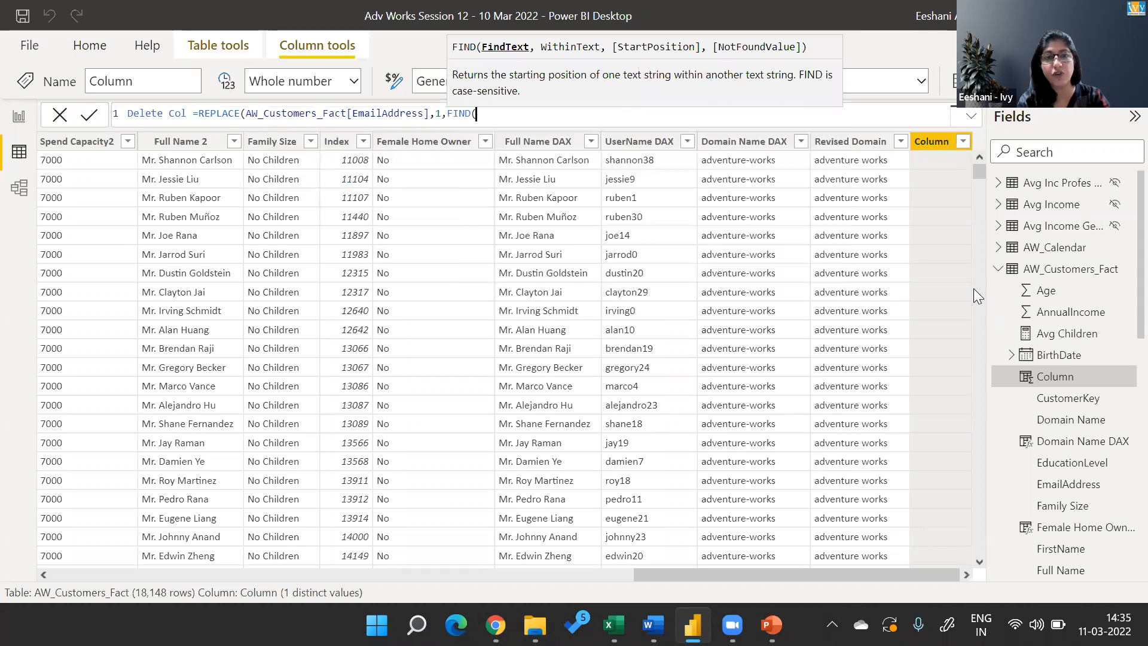
{"action": "type", "text": "\""}
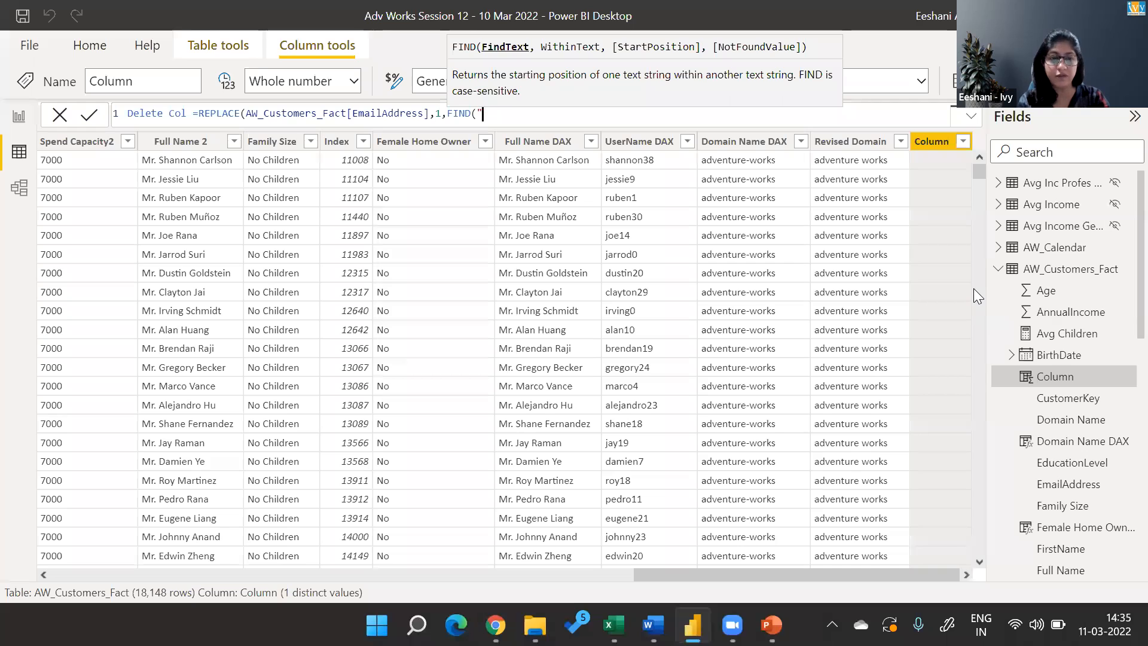
{"action": "type", "text": "@\",emai"}
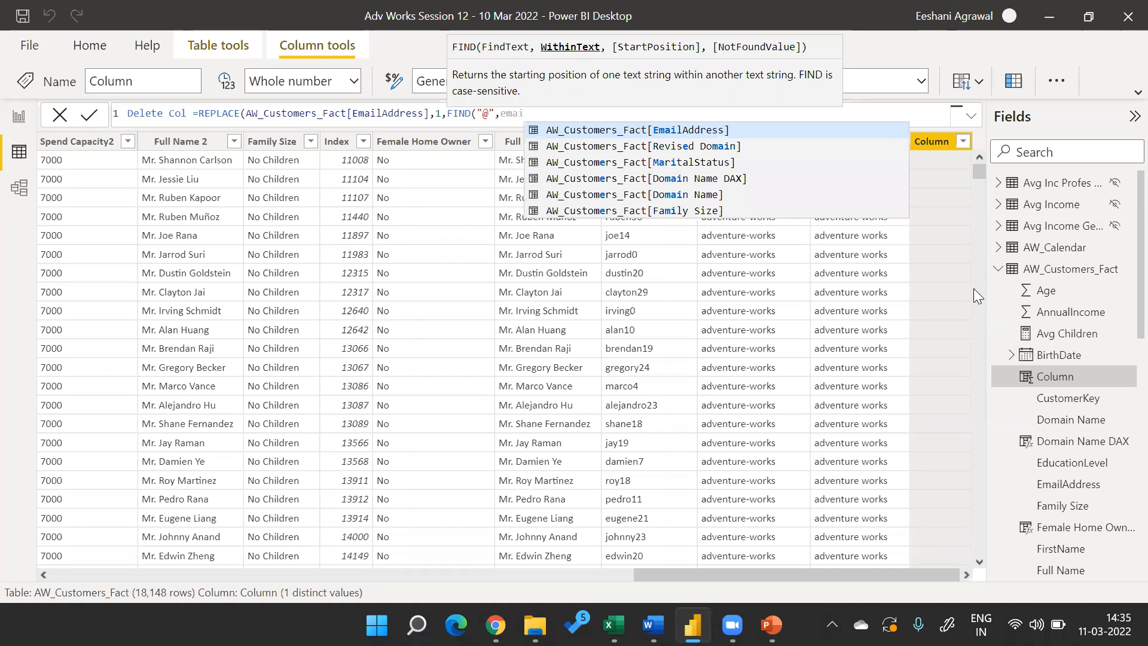
{"action": "key", "text": "Tab"}
{"action": "type", "text": ")-1"}
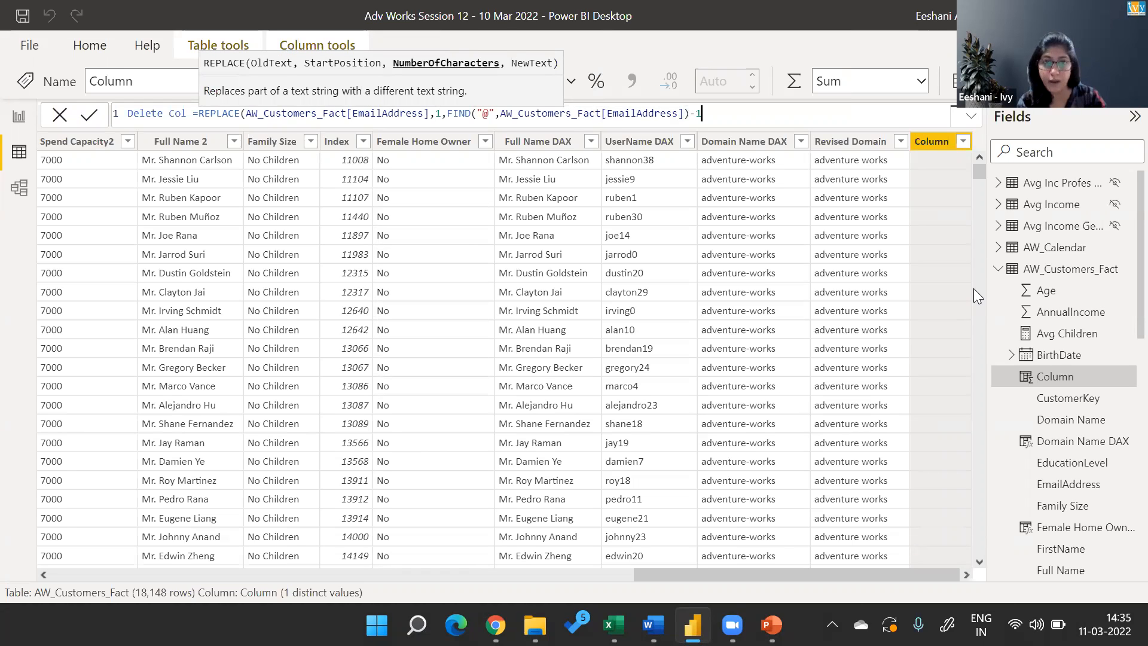
Set REPLACE's new text to "Ivy", close the function and commit the Delete Col formula.
{"action": "type", "text": ","}
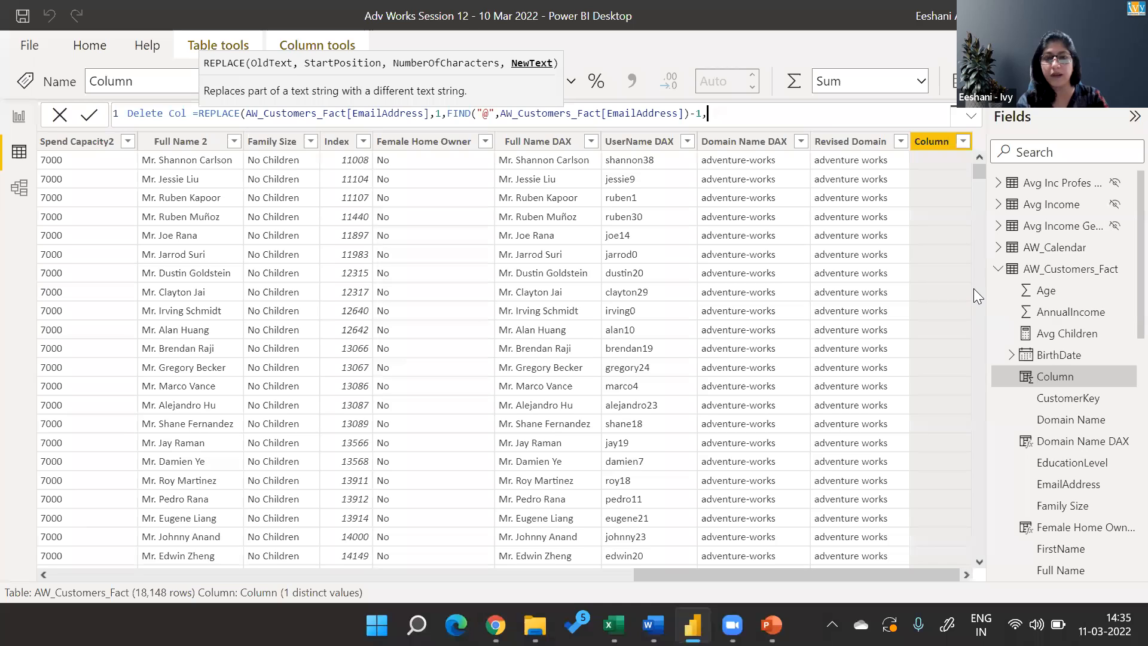
{"action": "key", "text": "shift+Return"}
{"action": "key", "text": "BackSpace"}
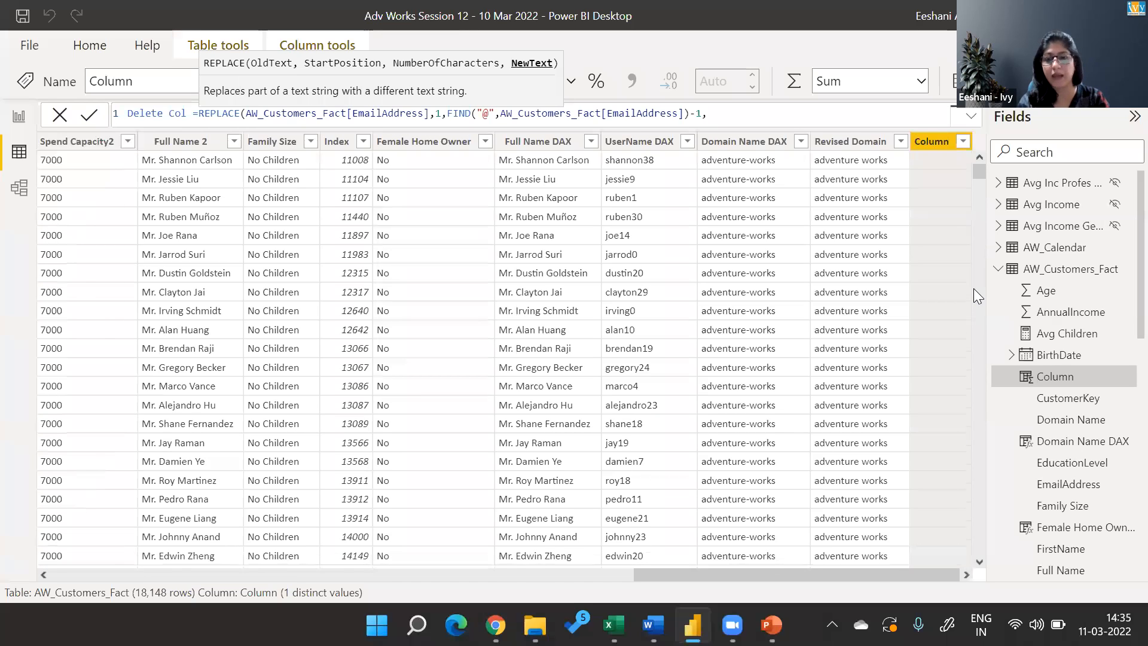
{"action": "key", "text": "shift+Return"}
{"action": "key", "text": "BackSpace"}
{"action": "type", "text": "\"Ivy\""}
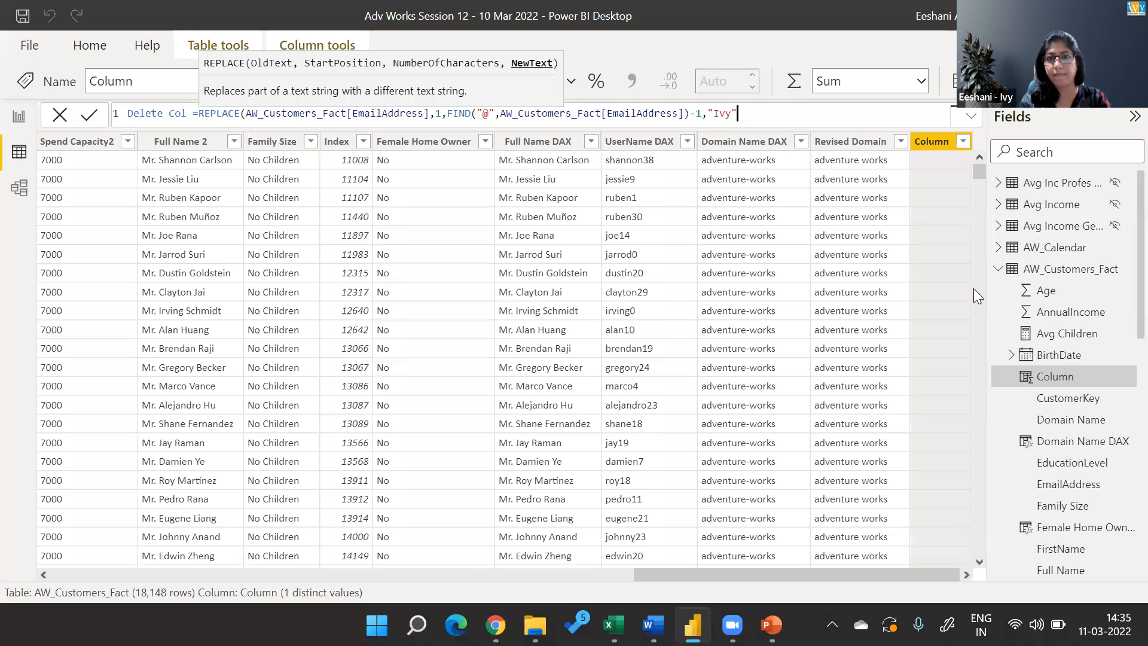
{"action": "type", "text": ")"}
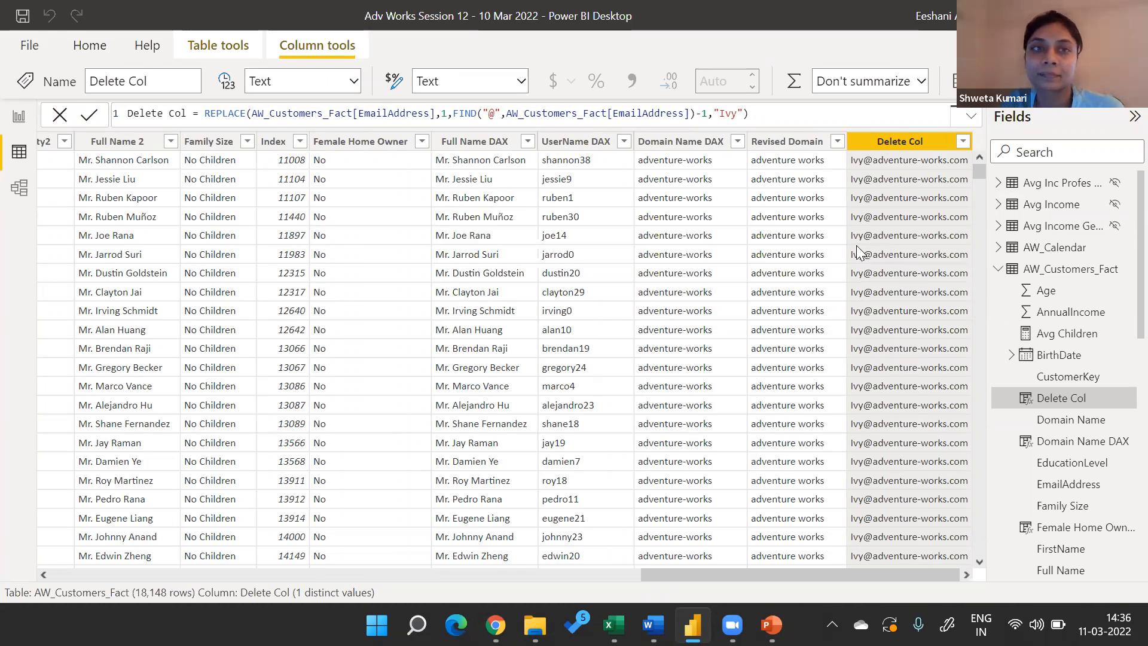
Display the formula of the Domain Name DAX column.
{"action": "key", "text": "alt+Tab"}
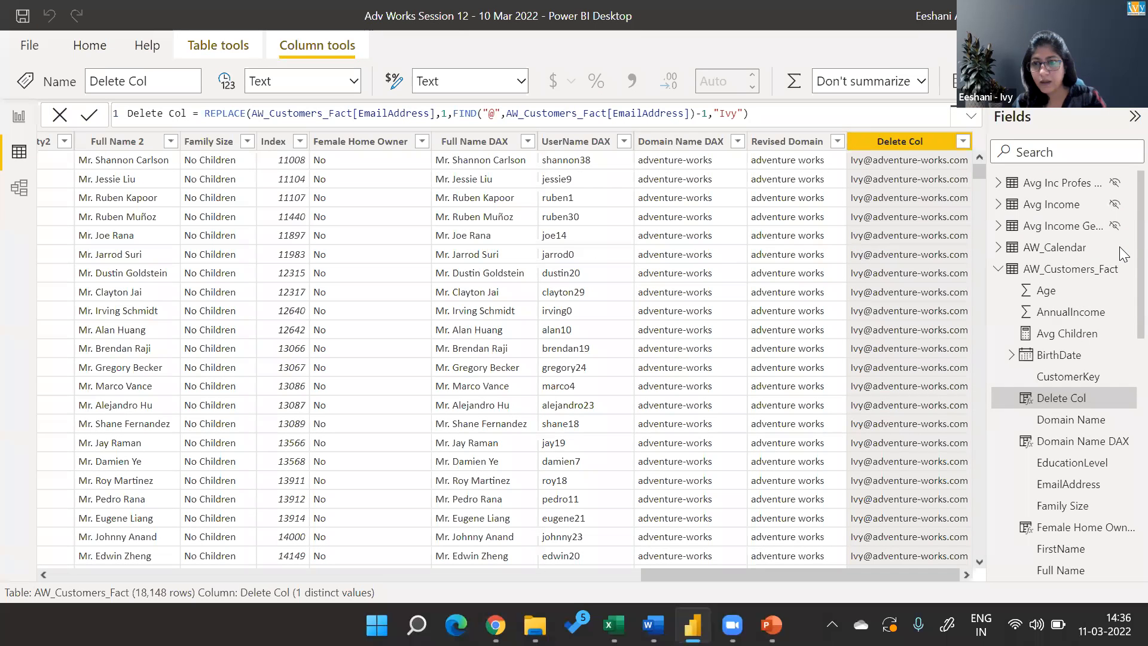
{"action": "left_click", "coordinate": [1102, 443]}
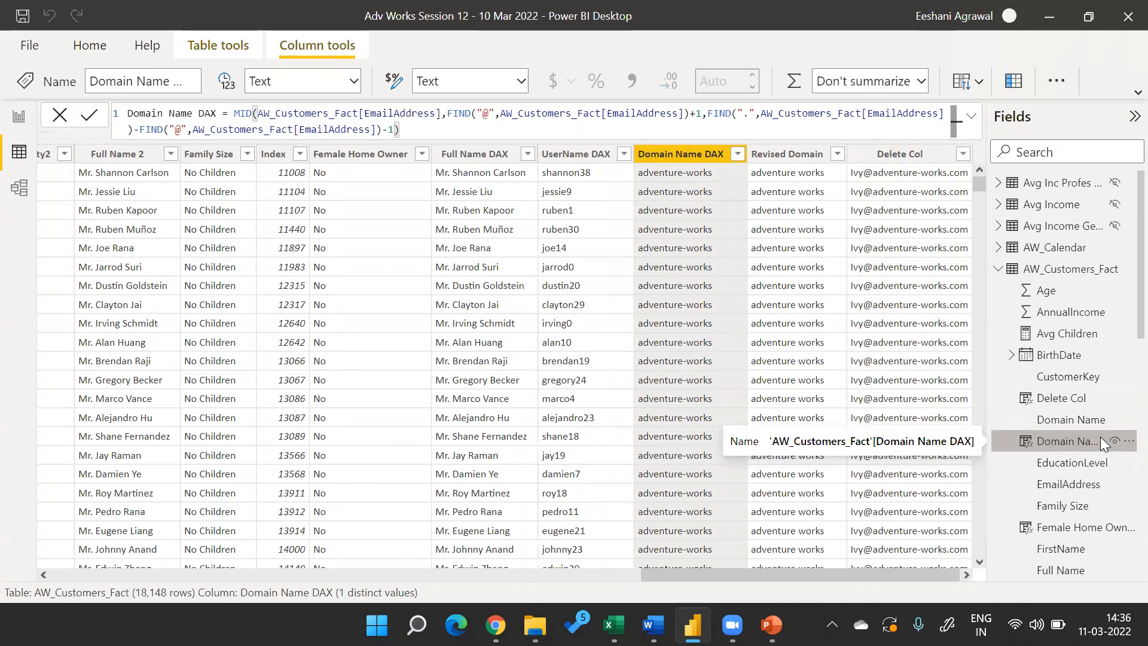
Switch to the PowerPoint slide show, present the Customer Table tasks on slide 23, Exercise, and leave the slide show.
{"action": "key", "text": "alt+Tab"}
{"action": "key", "text": "Right"}
{"action": "key", "text": "Right"}
{"action": "key", "text": "Right"}
{"action": "key", "text": "Right"}
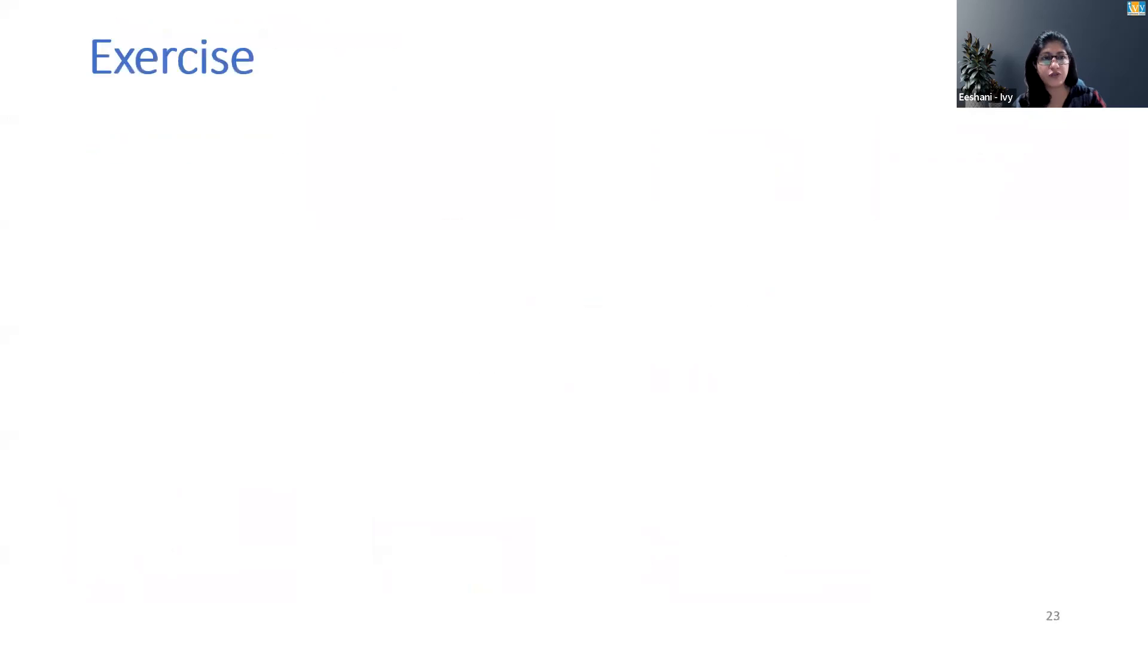
{"action": "key", "text": "Right"}
{"action": "key", "text": "Right"}
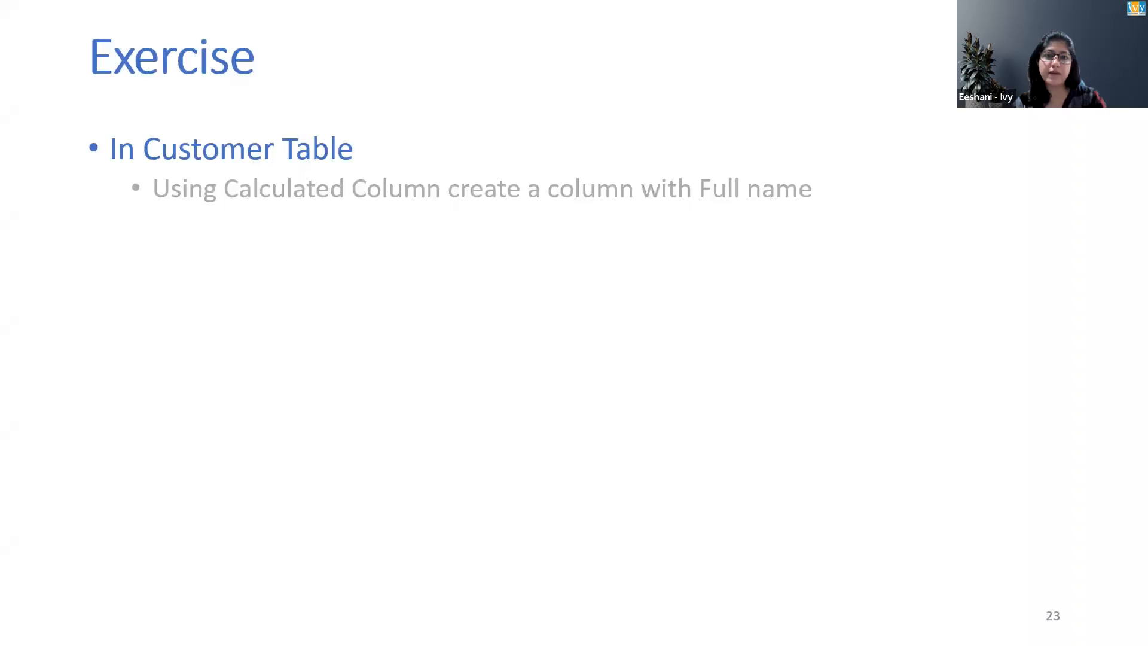
{"action": "key", "text": "Right"}
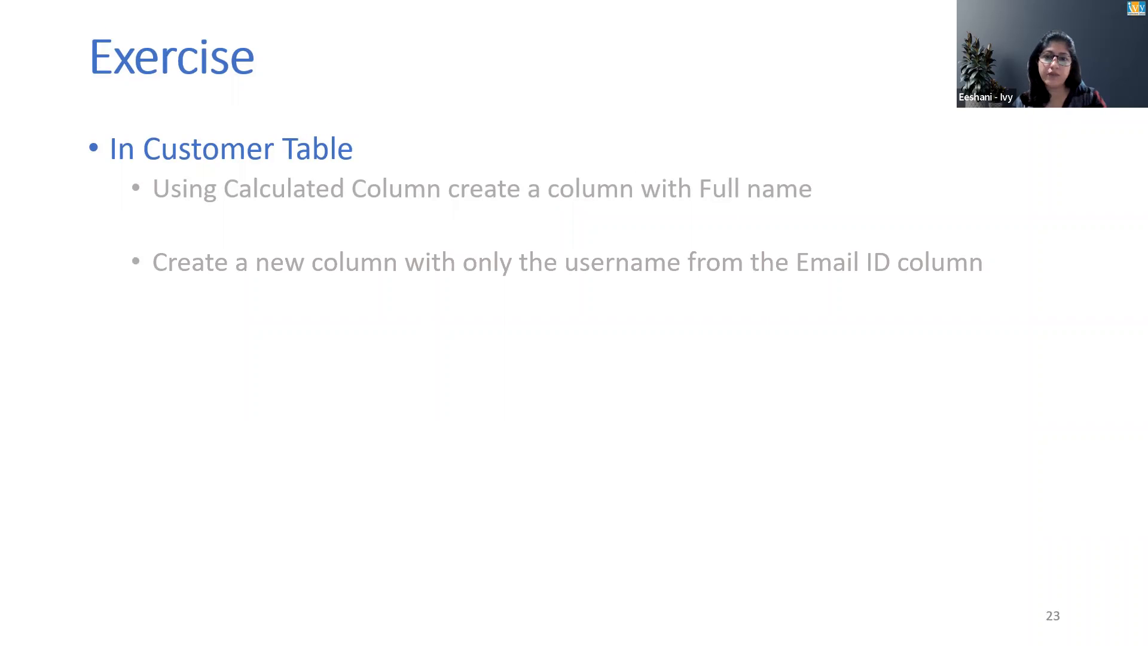
{"action": "key", "text": "Right"}
{"action": "key", "text": "Left"}
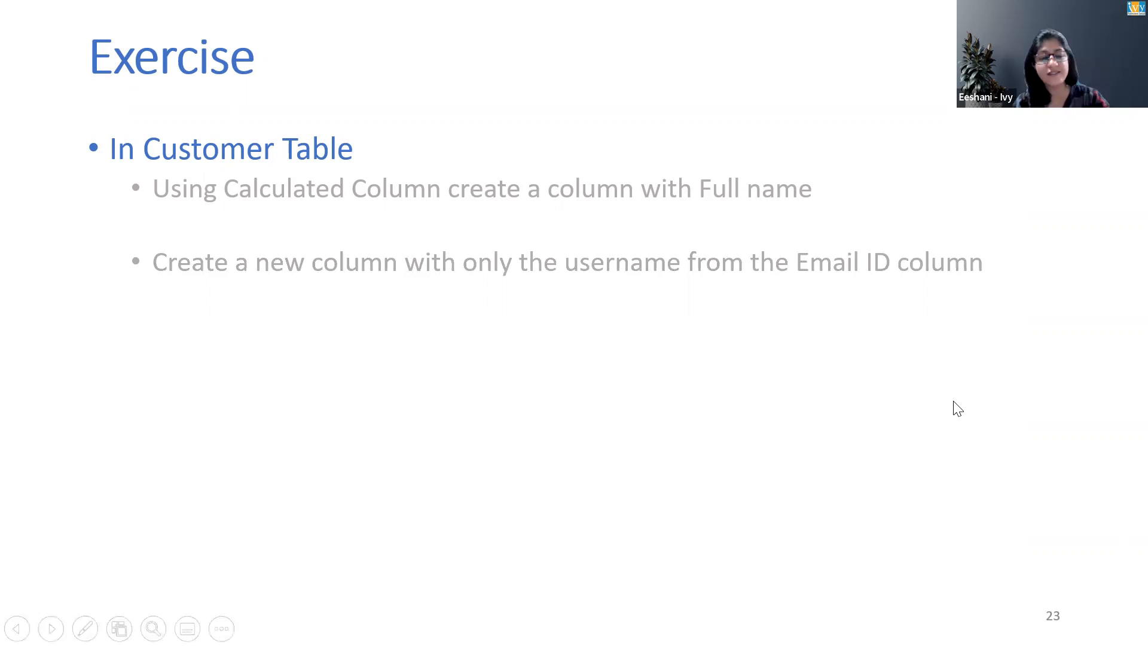
{"action": "key", "text": "Escape"}
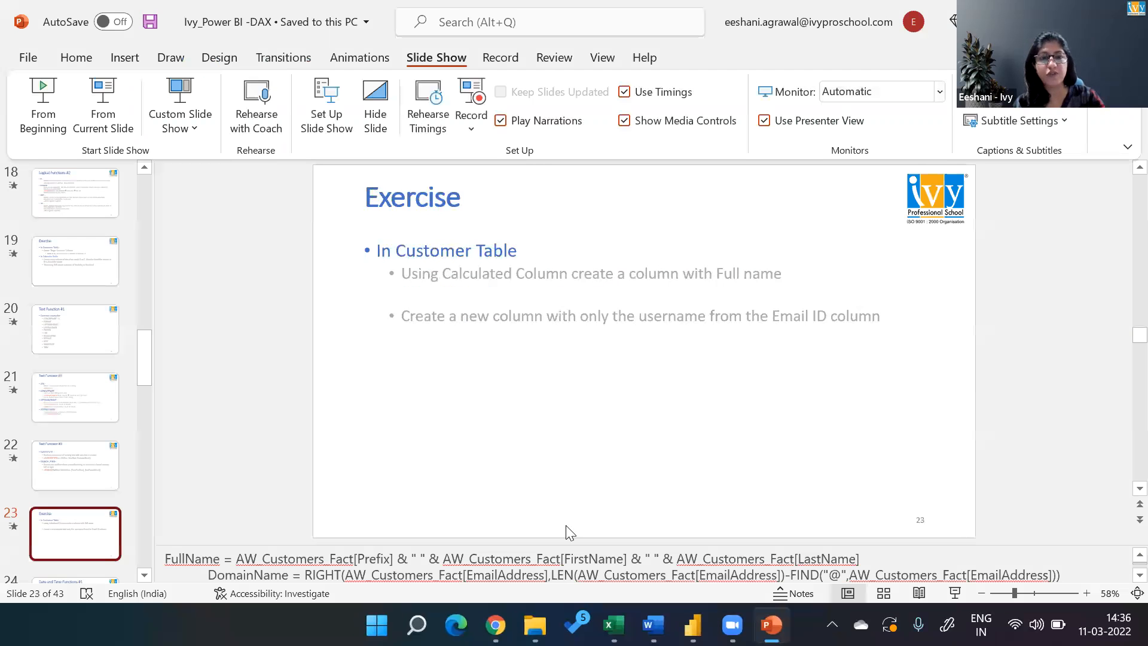
Highlight the Full name and username exercise tasks on slide 23 and switch to the Session 12 report in Power BI Desktop.
{"action": "triple_click", "coordinate": [400, 289]}
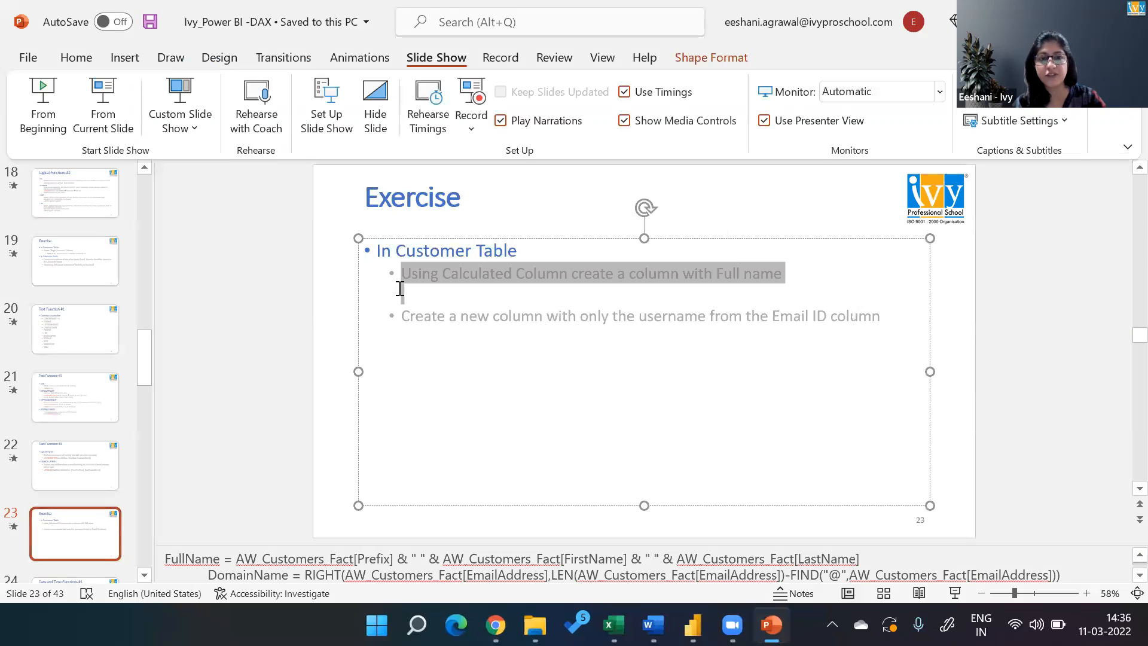
{"action": "key", "text": "shift+Down"}
{"action": "key", "text": "alt+Tab"}
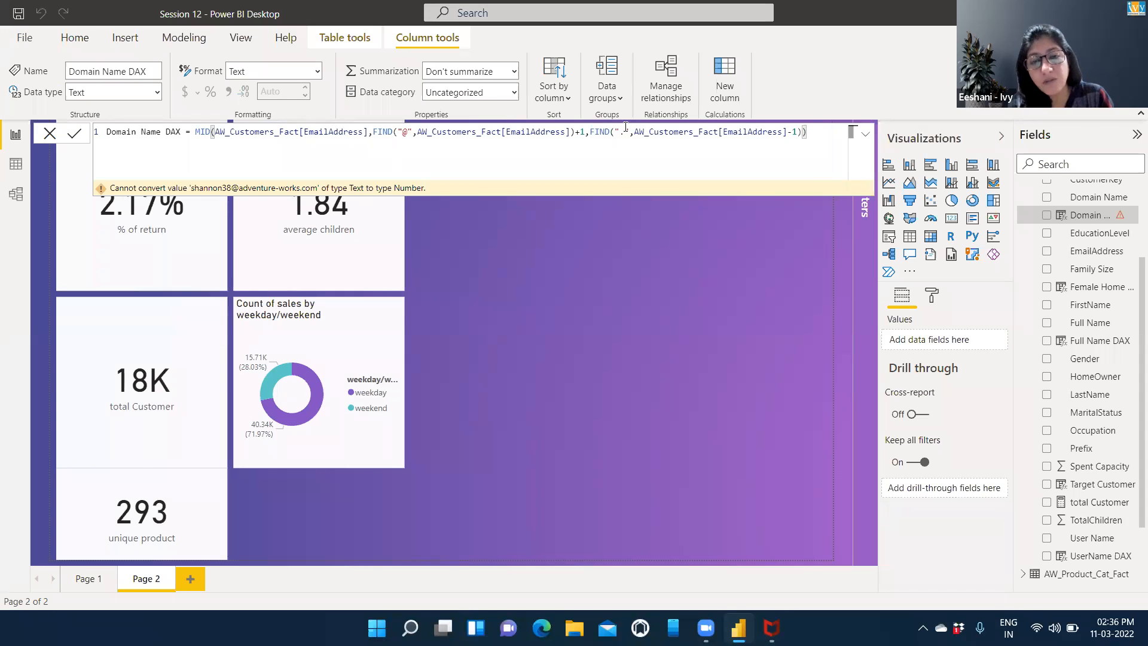
Correct the Domain Name DAX formula so FIND(".",AW_Customers_Fact[EmailAddress]) closes before -1 and MID ends with a single closing parenthesis.
{"action": "left_click", "coordinate": [799, 131]}
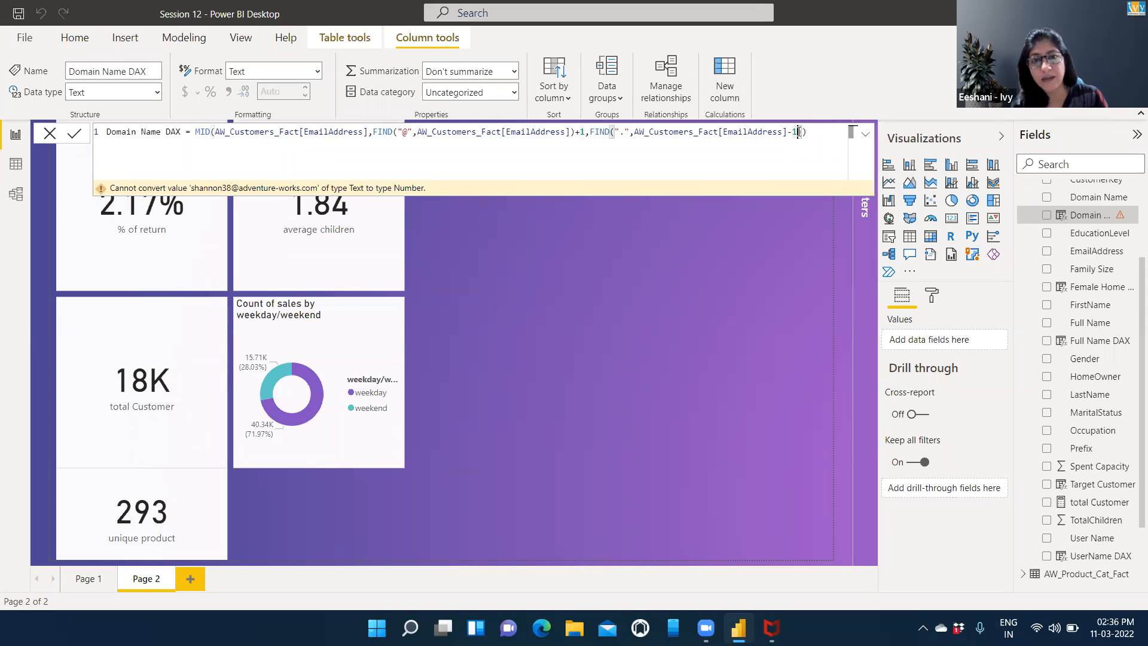
{"action": "type", "text": ")"}
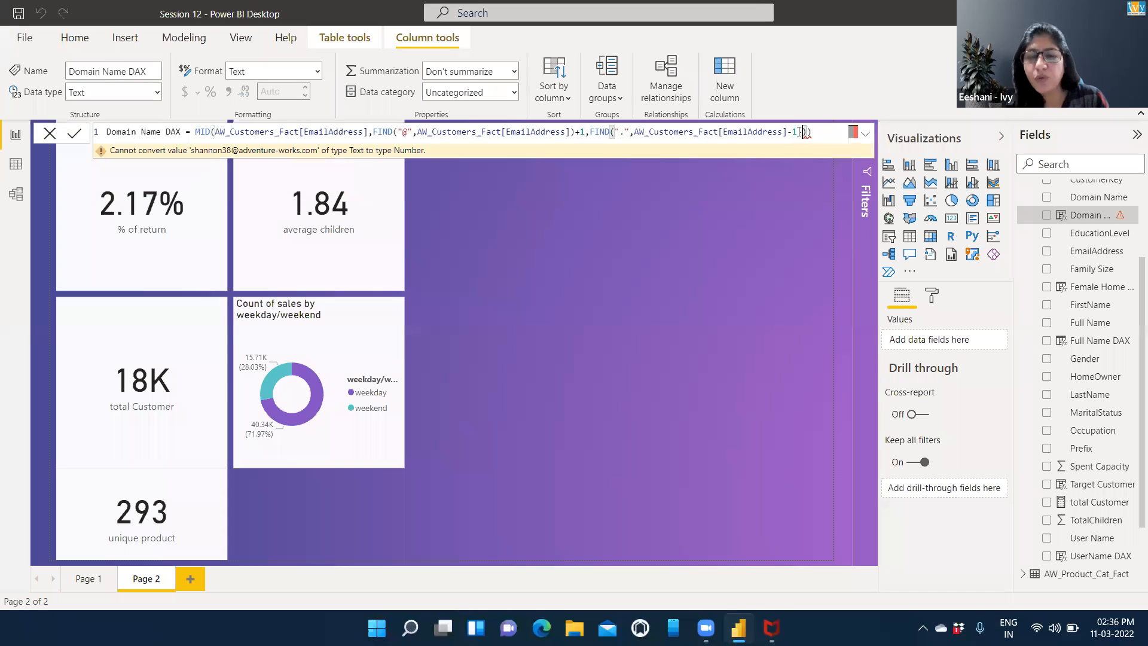
{"action": "key", "text": "Delete"}
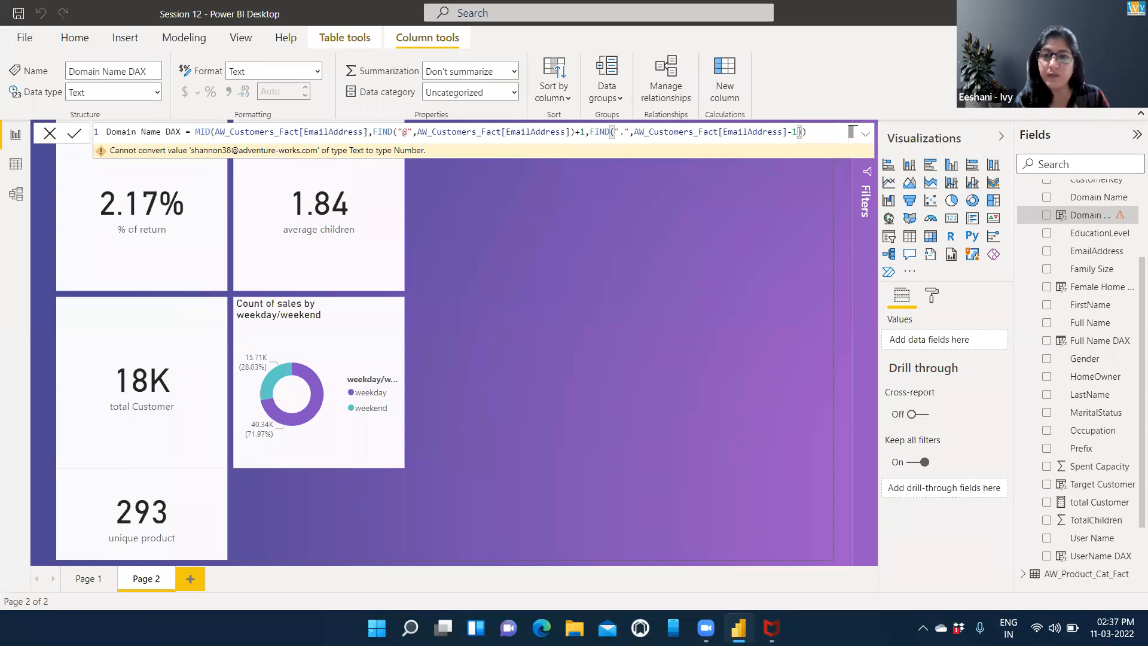
{"action": "key", "text": "BackSpace"}
{"action": "key", "text": "BackSpace"}
{"action": "type", "text": ")-1"}
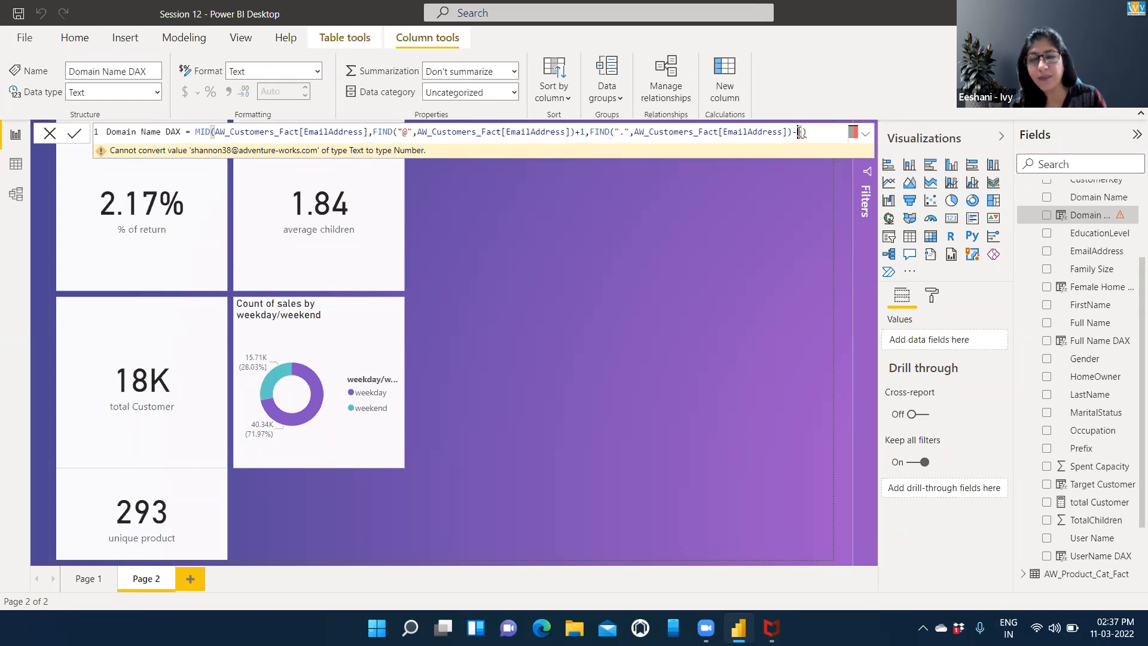
{"action": "type", "text": ")"}
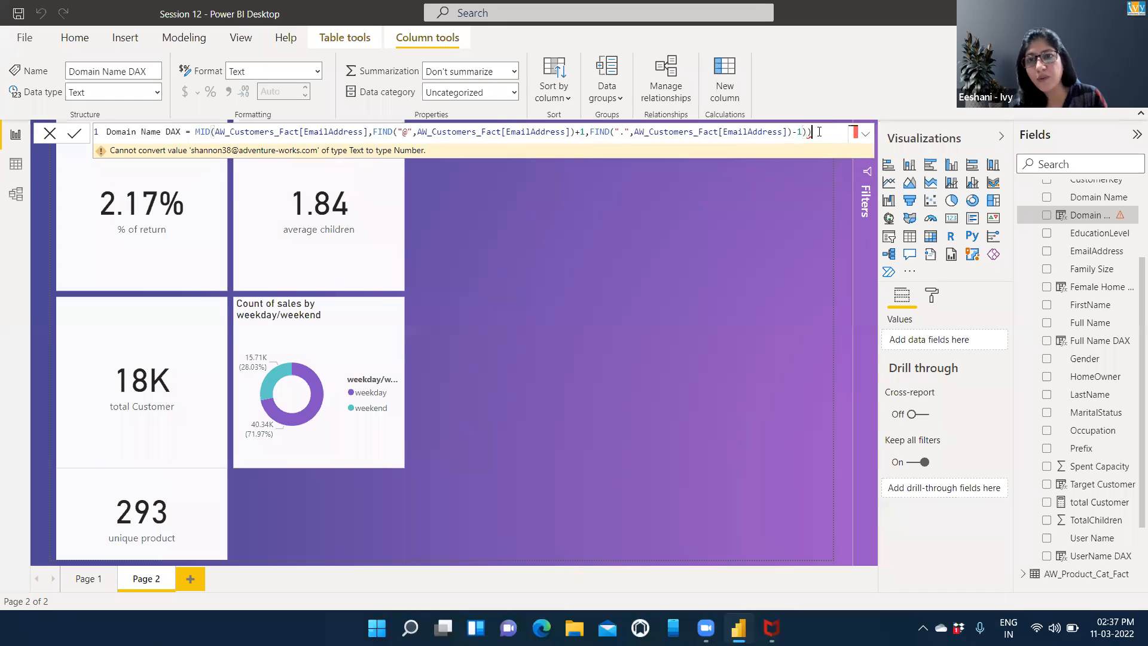
{"action": "key", "text": "BackSpace"}
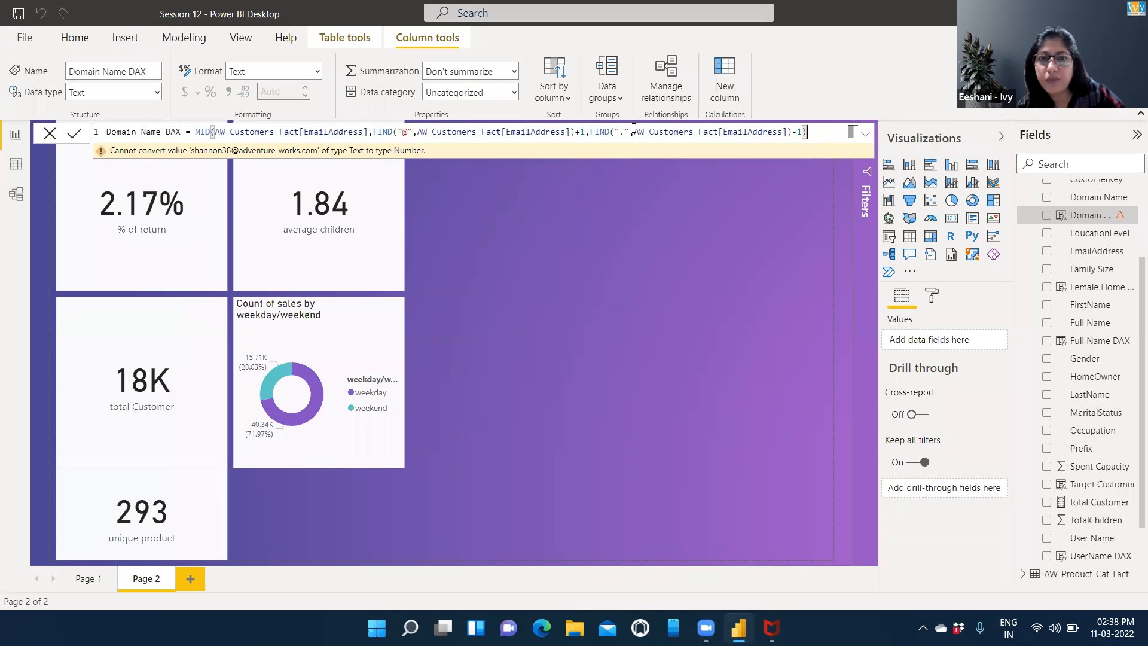
Try placing -1 inside the second FIND, directly after its EmailAddress argument, and remove it again.
{"action": "left_click_drag", "start_coordinate": [634, 131], "coordinate": [788, 132]}
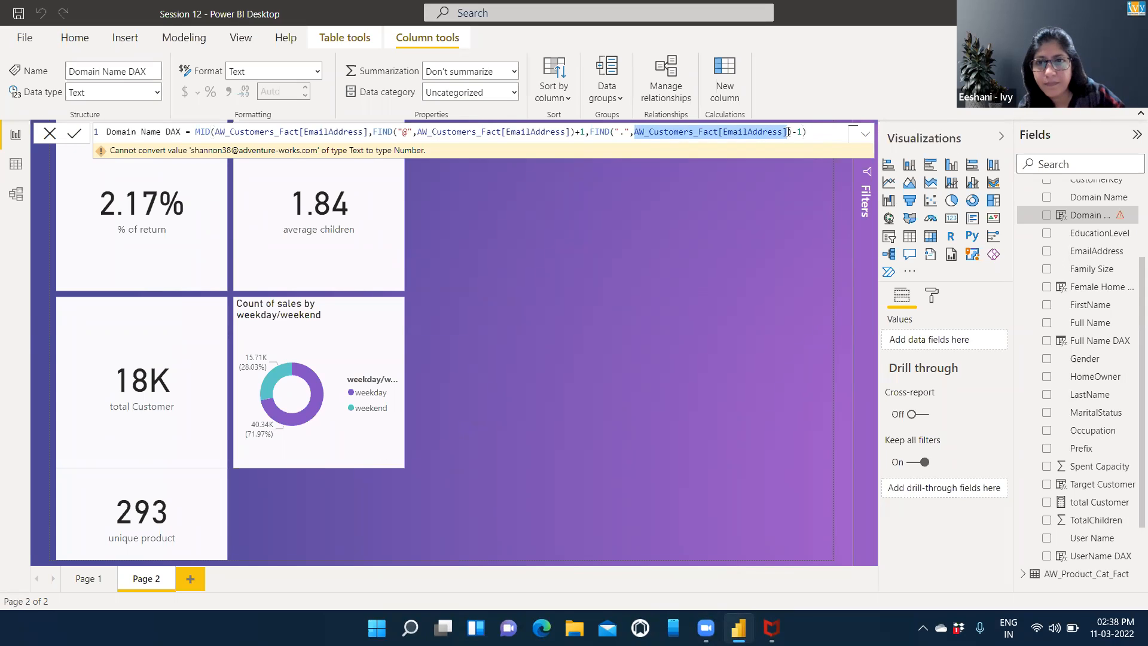
{"action": "left_click", "coordinate": [788, 131]}
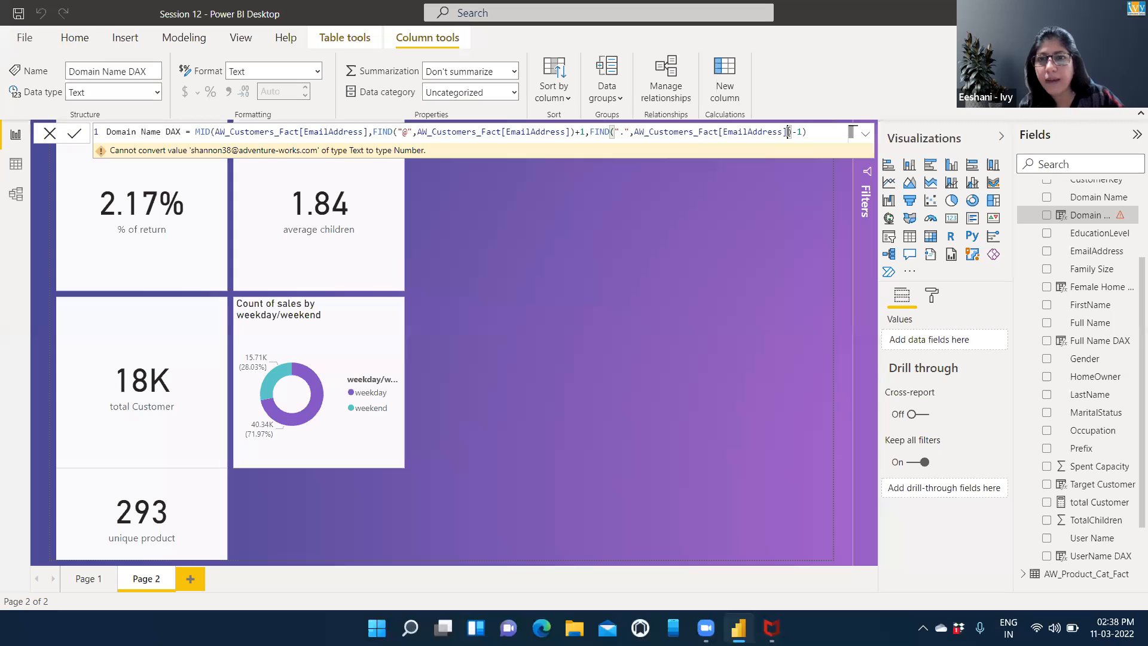
{"action": "type", "text": ",1"}
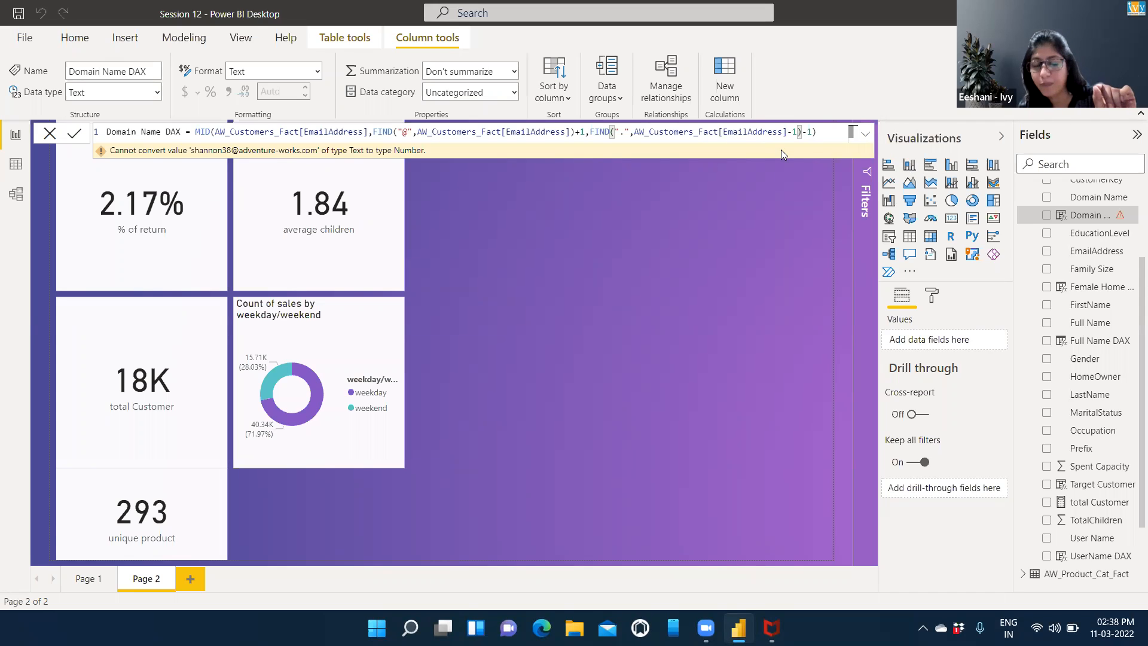
{"action": "key", "text": "BackSpace"}
{"action": "key", "text": "BackSpace"}
Highlight the FIND(".",AW_Customers_Fact[EmailAddress]) expression and examine how it and -1 serve as MID's length argument.
{"action": "key", "text": "shift+Left"}
{"action": "key", "text": "shift+Left"}
{"action": "key", "text": "shift+Left"}
{"action": "key", "text": "shift+Left"}
{"action": "key", "text": "shift+Left"}
{"action": "key", "text": "shift+Left"}
{"action": "key", "text": "shift+Left"}
{"action": "key", "text": "shift+Left"}
{"action": "key", "text": "shift+Left"}
{"action": "key", "text": "shift+Left"}
{"action": "key", "text": "shift+Left"}
{"action": "key", "text": "shift+Left"}
{"action": "key", "text": "shift+Left"}
{"action": "key", "text": "shift+Left"}
{"action": "key", "text": "shift+Left"}
{"action": "key", "text": "shift+Left"}
{"action": "key", "text": "shift+Left"}
{"action": "key", "text": "shift+Left"}
{"action": "key", "text": "shift+Left"}
{"action": "key", "text": "shift+Left"}
{"action": "key", "text": "shift+Left"}
{"action": "key", "text": "shift+Left"}
{"action": "key", "text": "shift+Left"}
{"action": "key", "text": "shift+Left"}
{"action": "key", "text": "shift+Left"}
{"action": "key", "text": "shift+Left"}
{"action": "key", "text": "shift+Left"}
{"action": "key", "text": "shift+Left"}
{"action": "key", "text": "shift+Left"}
{"action": "key", "text": "shift+Left"}
{"action": "key", "text": "shift+Left"}
{"action": "key", "text": "shift+Left"}
{"action": "key", "text": "shift+Left"}
{"action": "key", "text": "shift+Left"}
{"action": "key", "text": "shift+Left"}
{"action": "key", "text": "shift+Left"}
{"action": "key", "text": "shift+Left"}
{"action": "key", "text": "shift+Left"}
{"action": "key", "text": "shift+Left"}
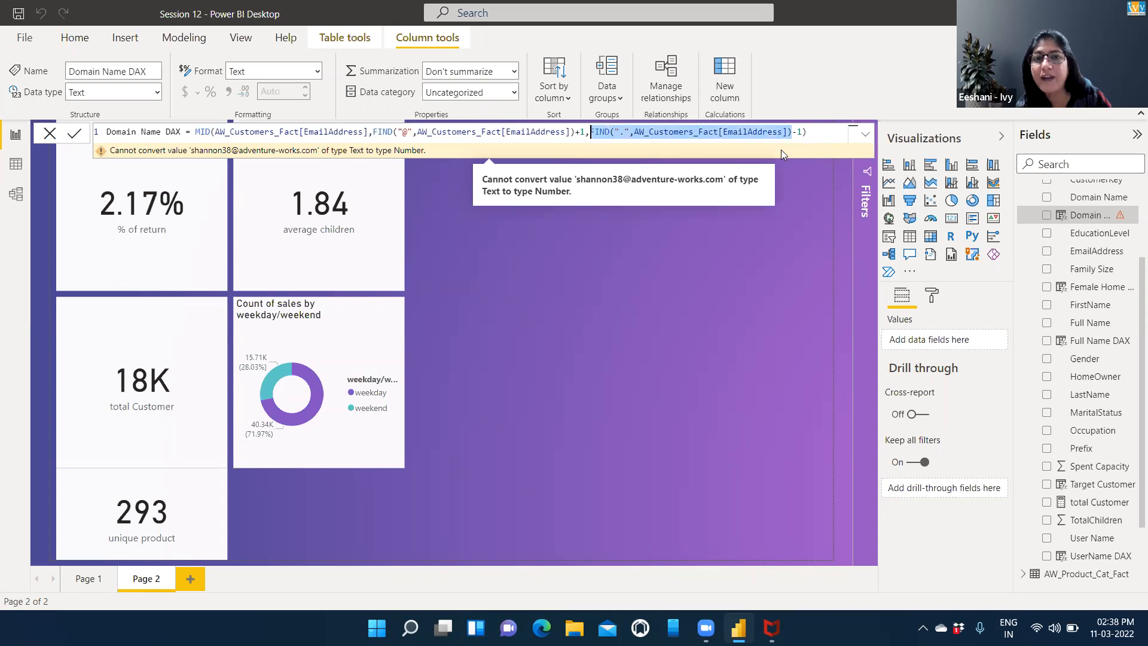
{"action": "key", "text": "shift+Right"}
{"action": "key", "text": "shift+Right"}
{"action": "key", "text": "shift+Right"}
{"action": "key", "text": "shift+Right"}
{"action": "key", "text": "shift+Right"}
{"action": "key", "text": "shift+Right"}
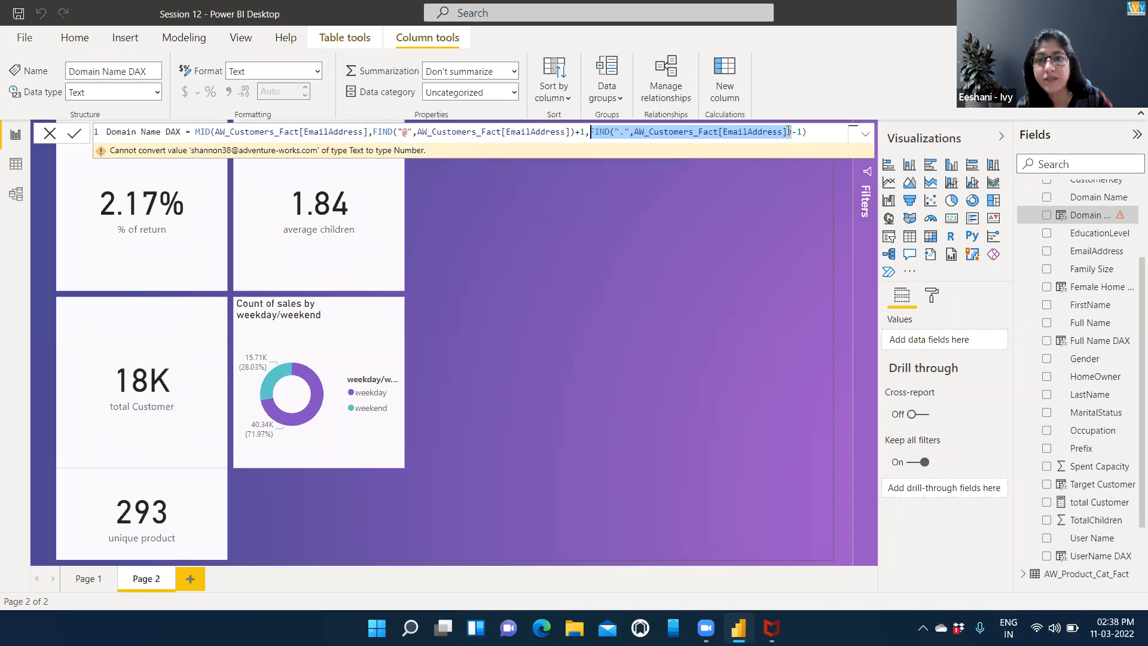
{"action": "left_click", "coordinate": [802, 131]}
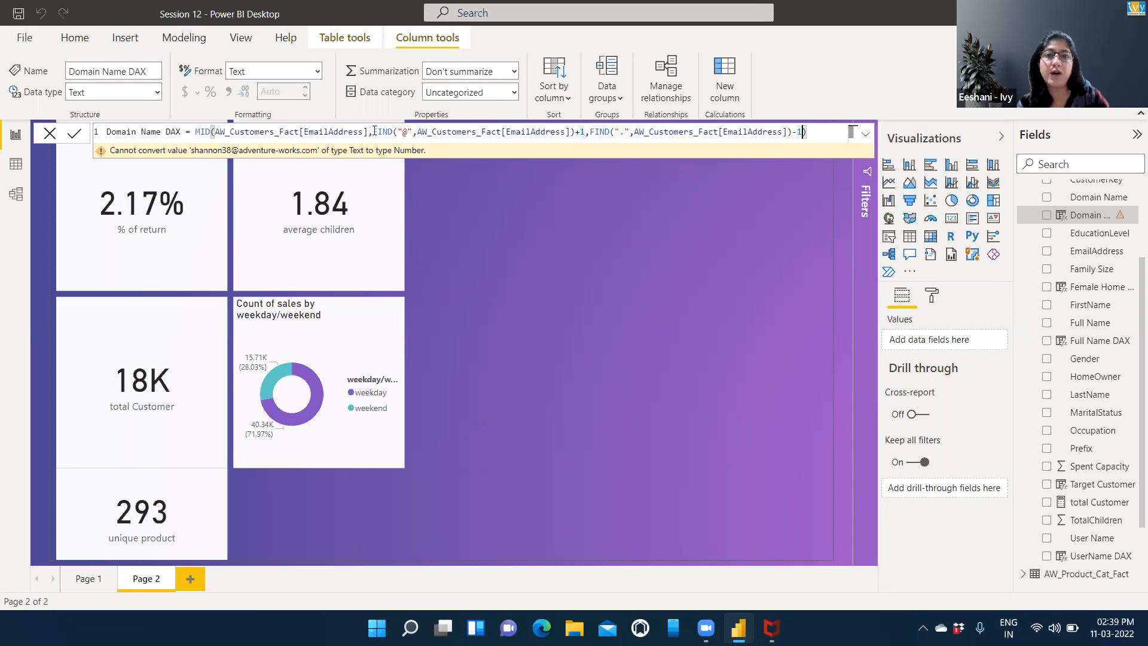
{"action": "left_click", "coordinate": [604, 132]}
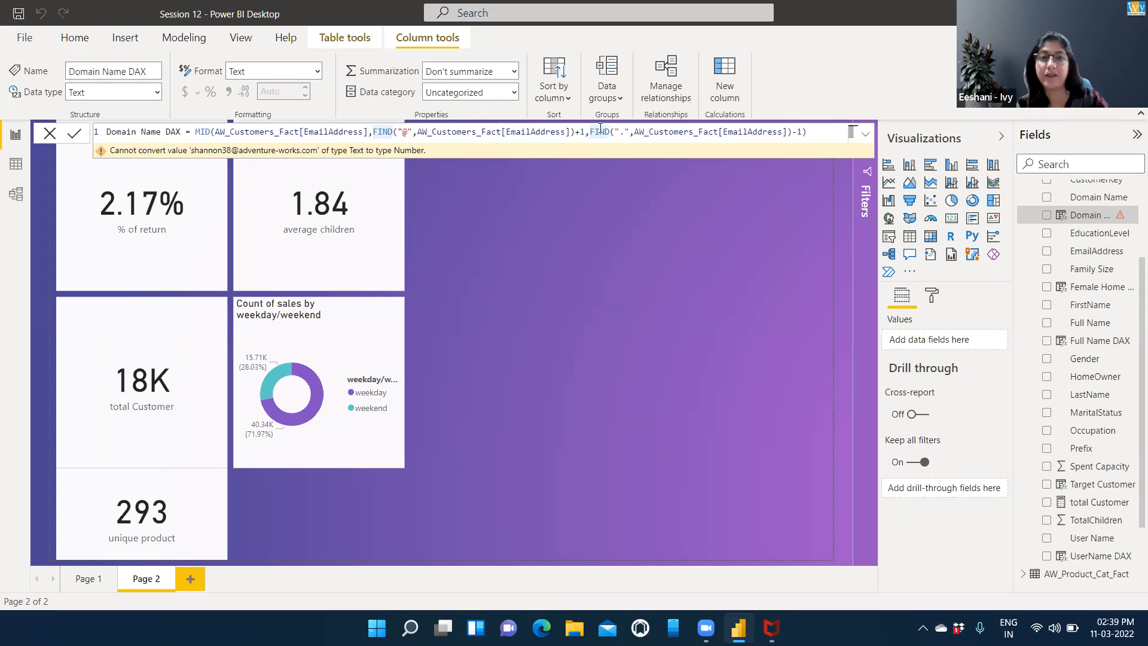
Copy the FIND("@",AW_Customers_Fact[EmailAddress]) expression, subtract it at the end of MID's length argument and commit the formula.
{"action": "left_click_drag", "start_coordinate": [373, 127], "coordinate": [575, 135]}
{"action": "key", "text": "ctrl+c"}
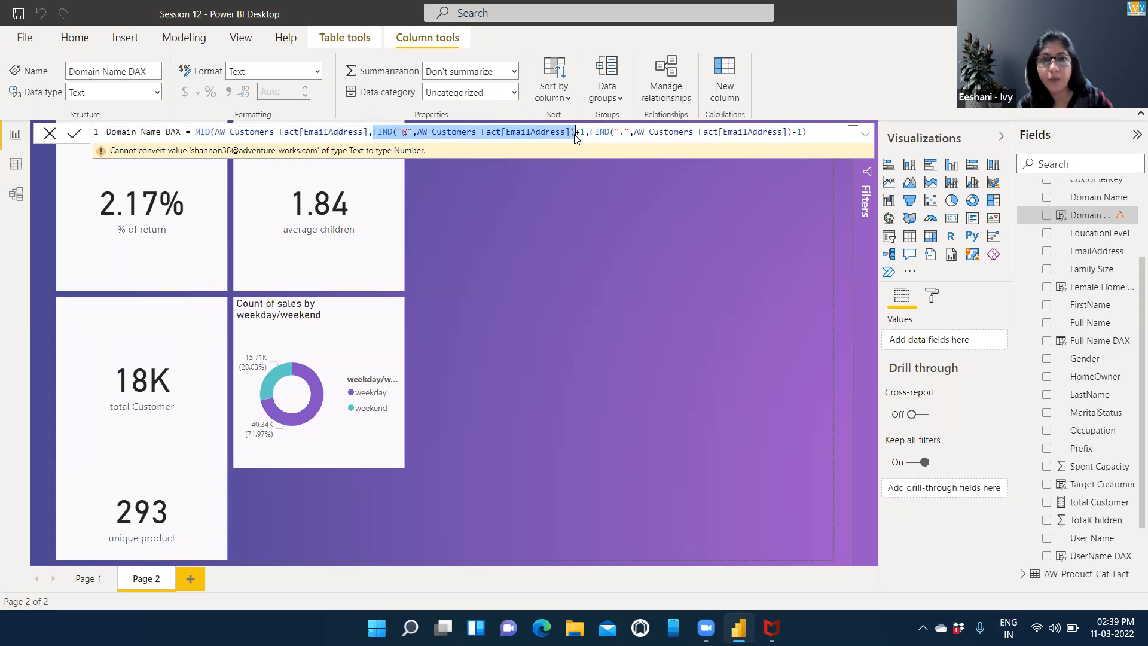
{"action": "left_click", "coordinate": [803, 131]}
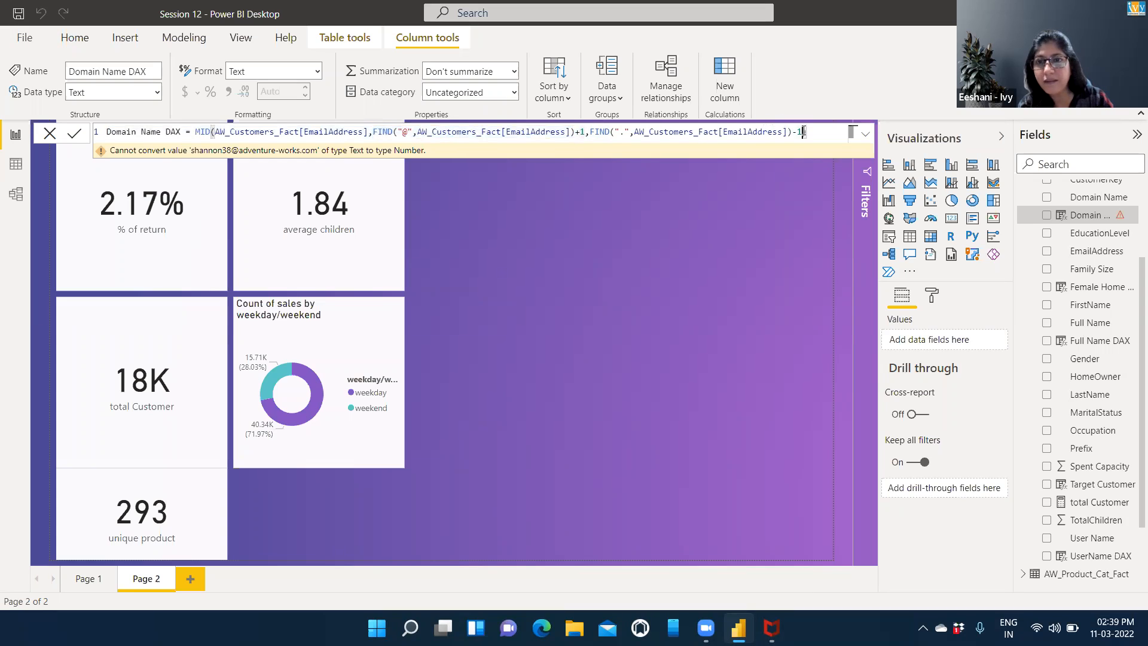
{"action": "key", "text": "ctrl+v"}
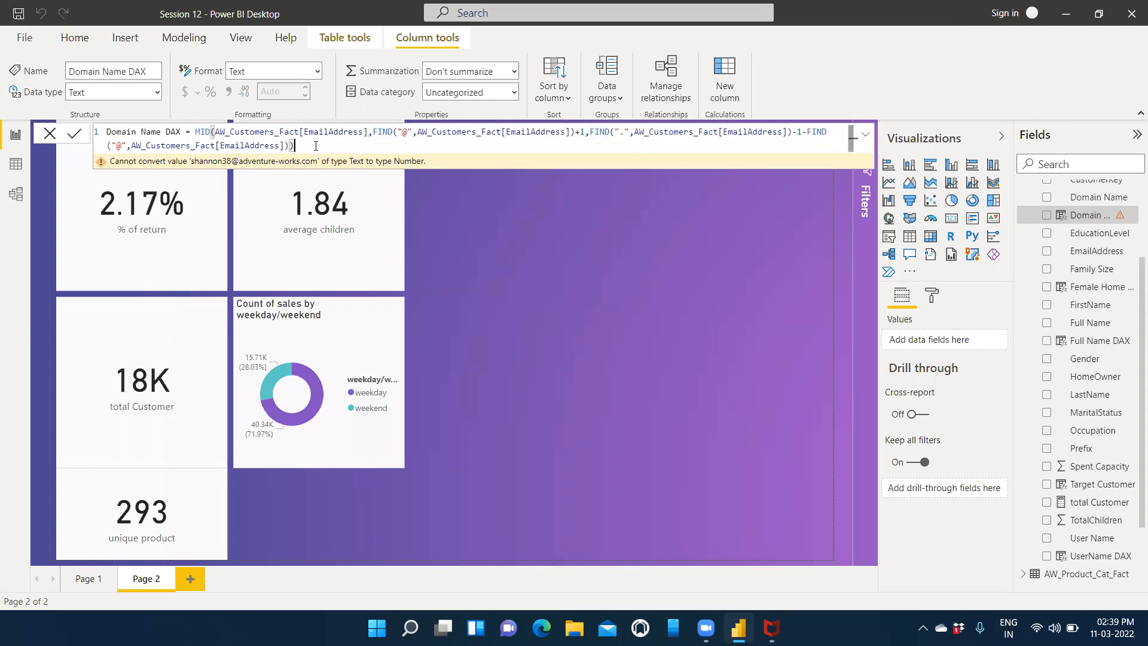
{"action": "key", "text": "Return"}
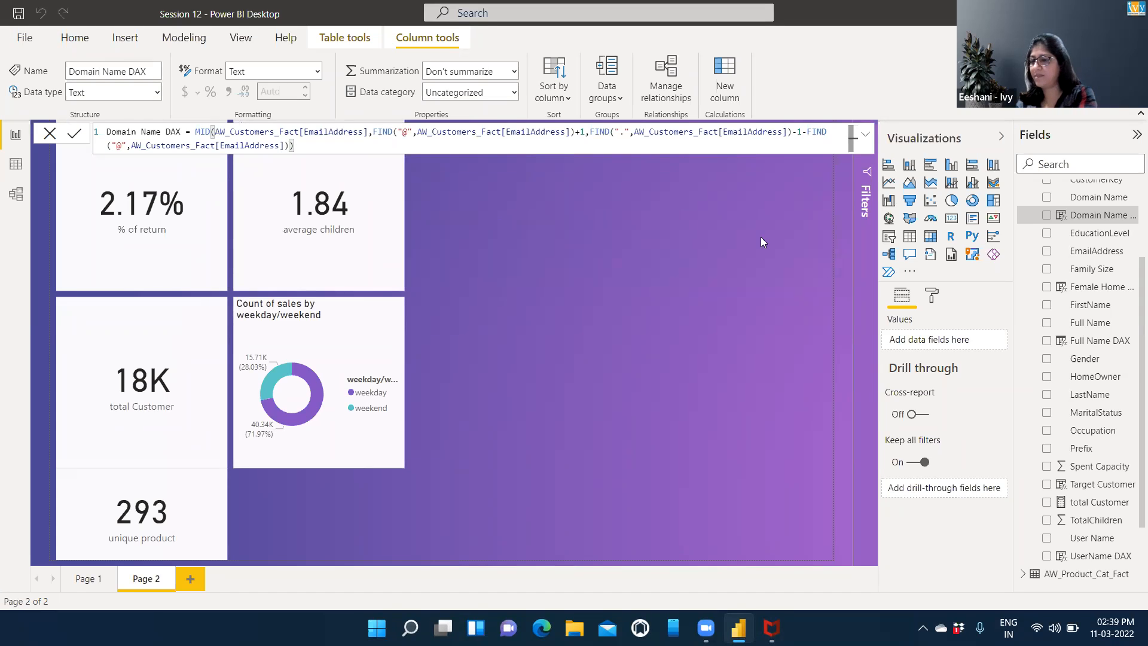
Highlight the whole Domain Name DAX formula and show the AW_Customers_Fact table in Data view to examine the email data.
{"action": "key", "text": "shift+Home"}
{"action": "key", "text": "shift+Home"}
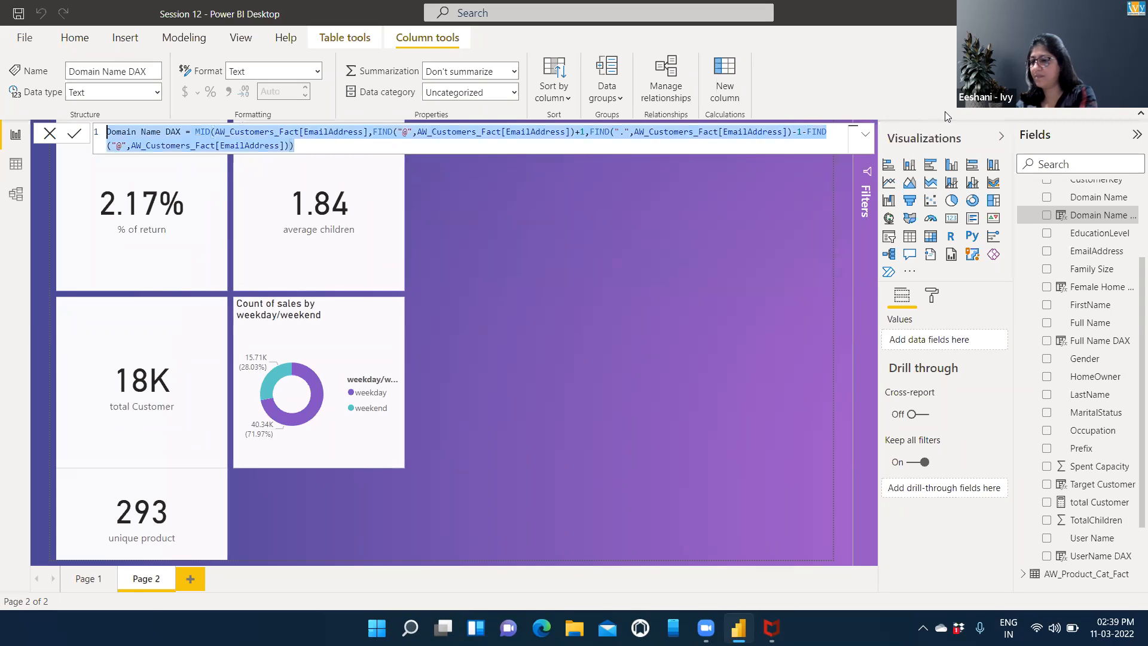
{"action": "key", "text": "Right"}
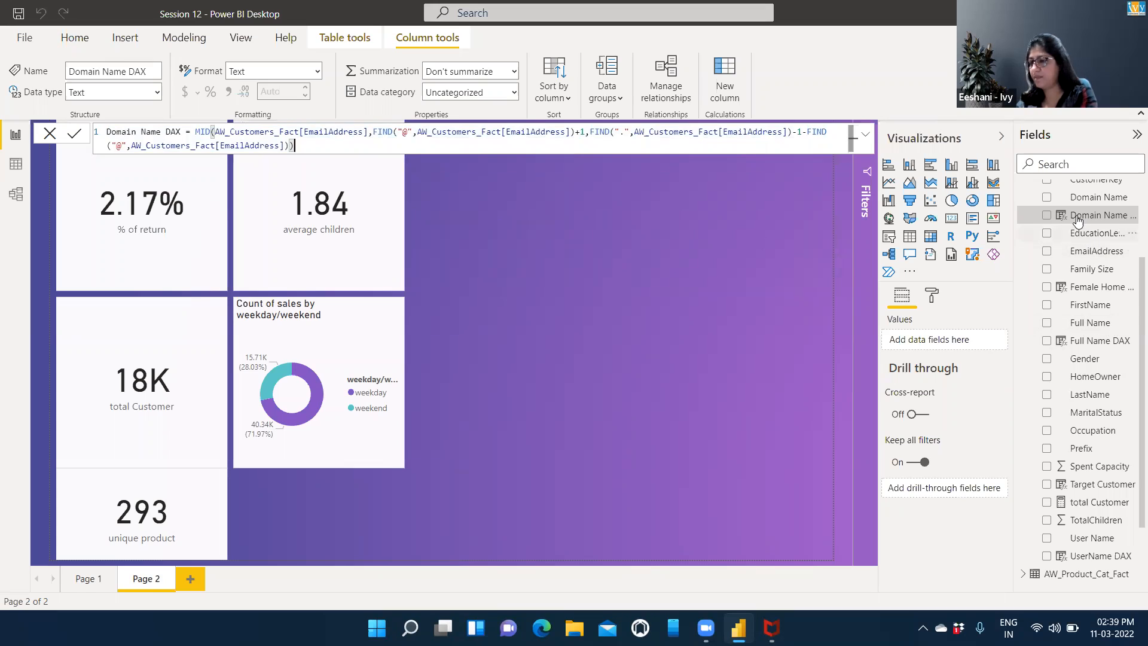
{"action": "left_click", "coordinate": [16, 164]}
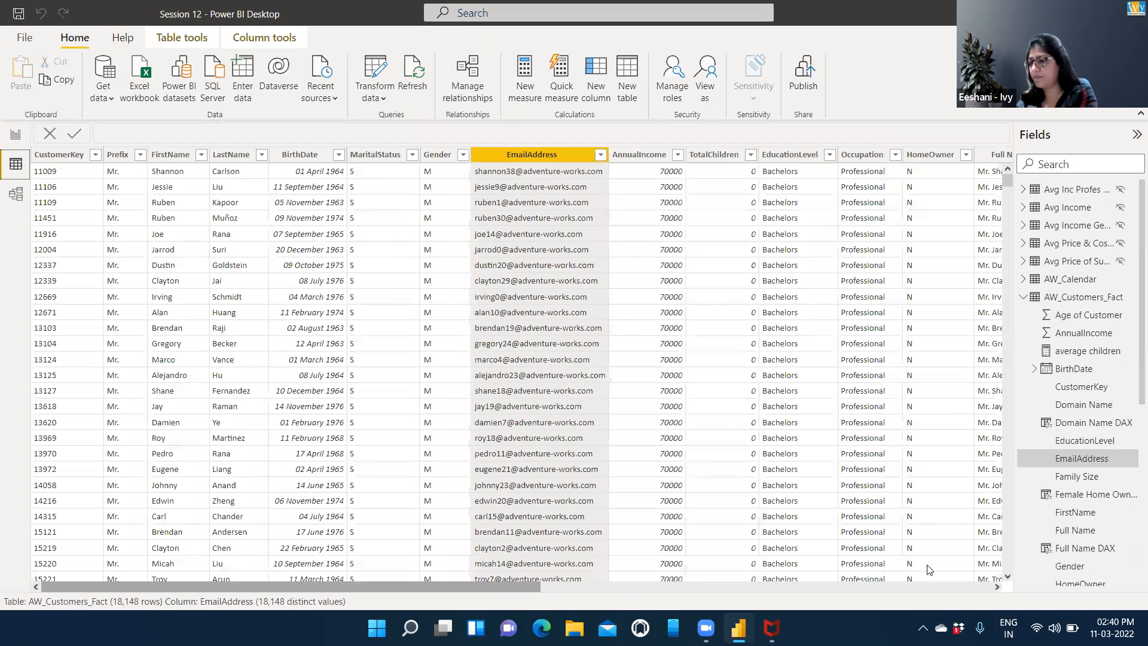
{"action": "left_click_drag", "start_coordinate": [1023, 570], "coordinate": [902, 433]}
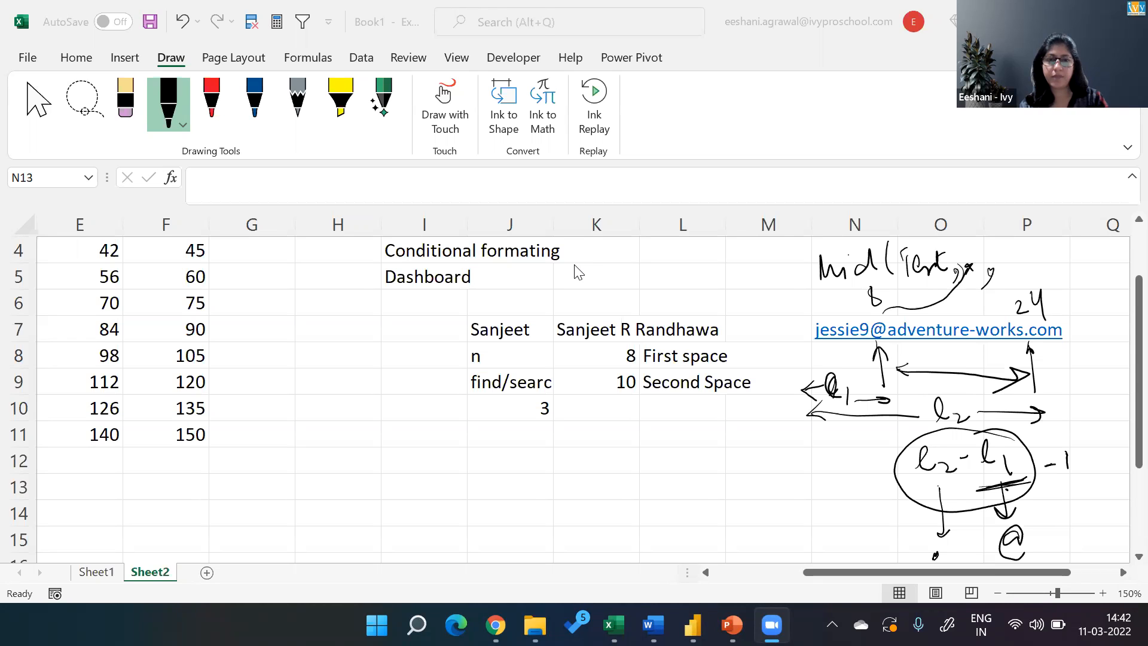
Switch to the Ivy_Power BI -DAX presentation in PowerPoint and start the slide show from slide 23, Exercise.
{"action": "key", "text": "super+Tab"}
{"action": "key", "text": "Down"}
{"action": "key", "text": "Left"}
{"action": "key", "text": "Left"}
{"action": "key", "text": "Return"}
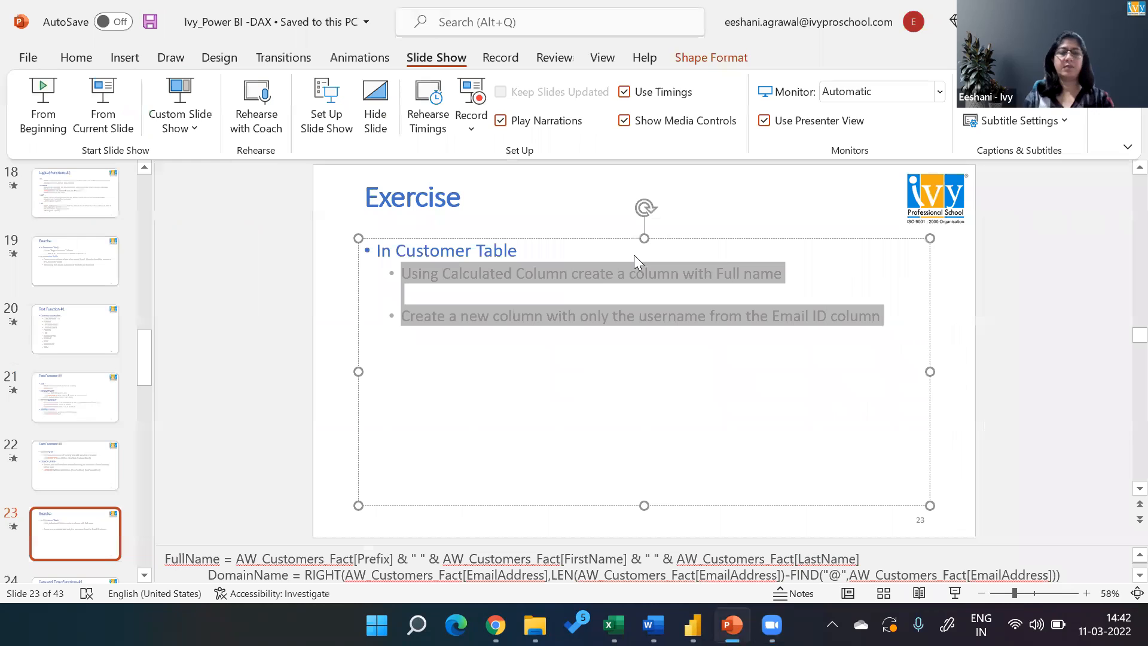
{"action": "left_click", "coordinate": [102, 93]}
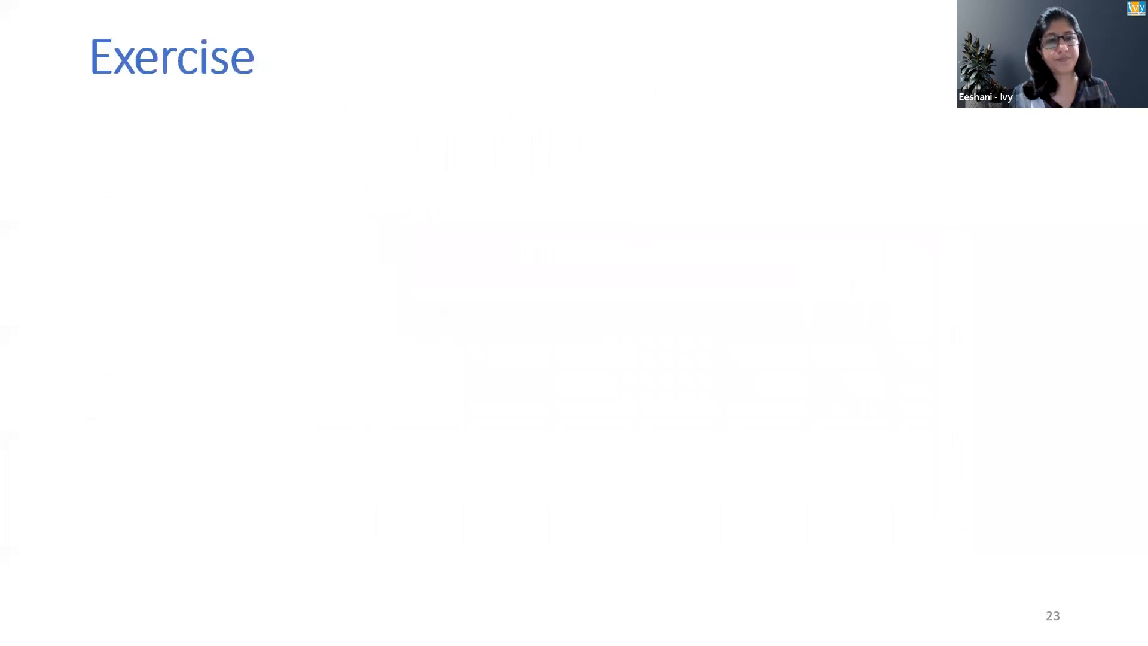
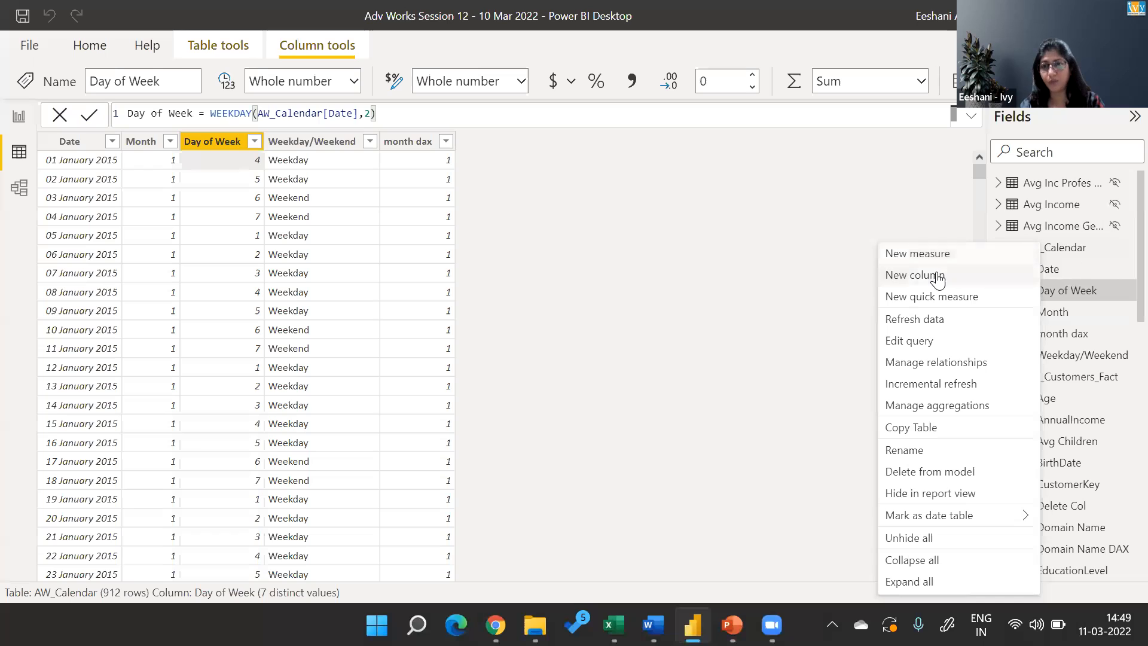
Add a new calculated column to the AW_Calendar table and name it EOMONTH DAX.
{"action": "left_click", "coordinate": [936, 275]}
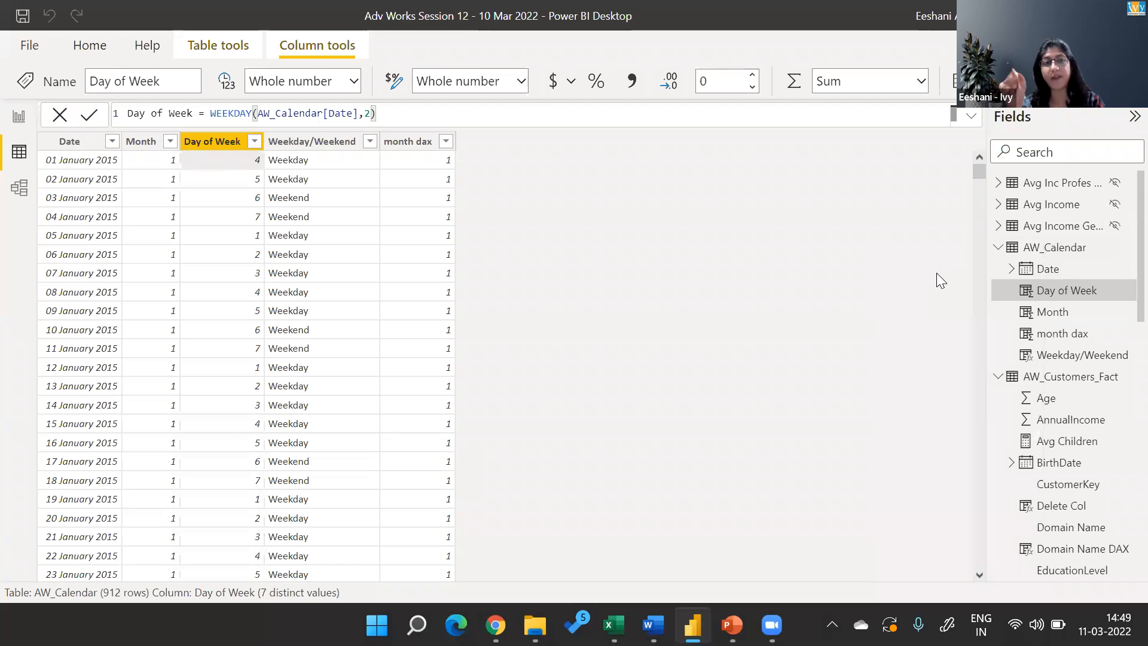
{"action": "key", "text": "Left"}
{"action": "key", "text": "shift+Right"}
{"action": "key", "text": "shift+Right"}
{"action": "key", "text": "shift+Right"}
{"action": "key", "text": "shift+Right"}
{"action": "key", "text": "shift+Right"}
{"action": "key", "text": "shift+Right"}
{"action": "type", "text": "EOMONTH DAX"}
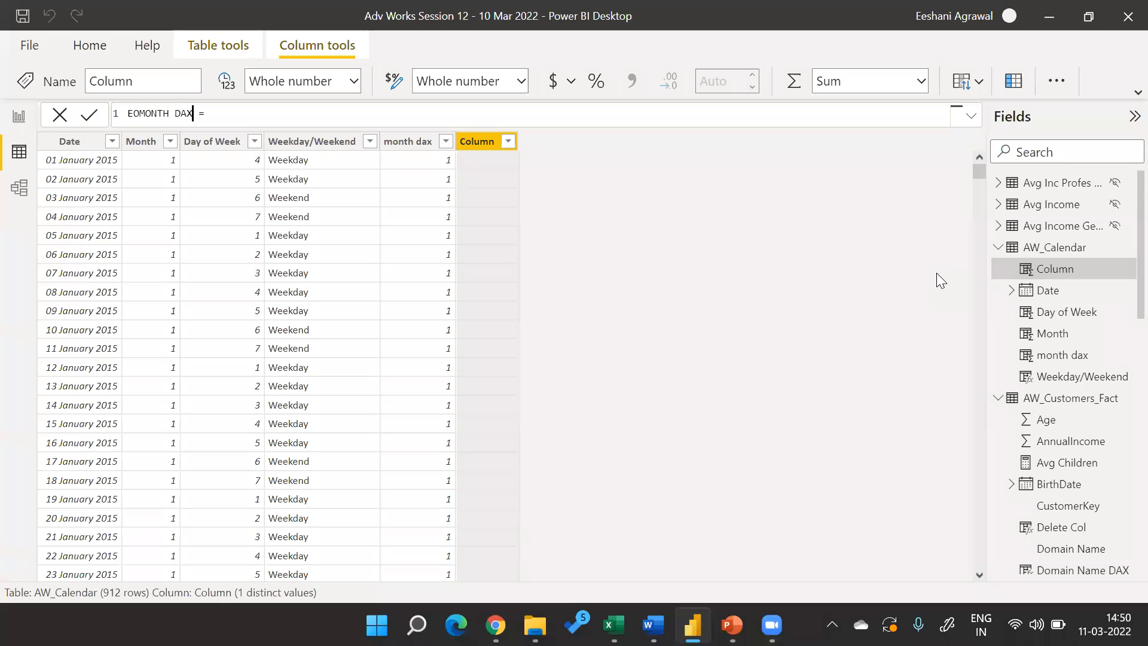
Define the EOMONTH DAX column as EOMONTH(today(),1) and commit the formula.
{"action": "key", "text": "End"}
{"action": "type", "text": "eomo"}
{"action": "key", "text": "Tab"}
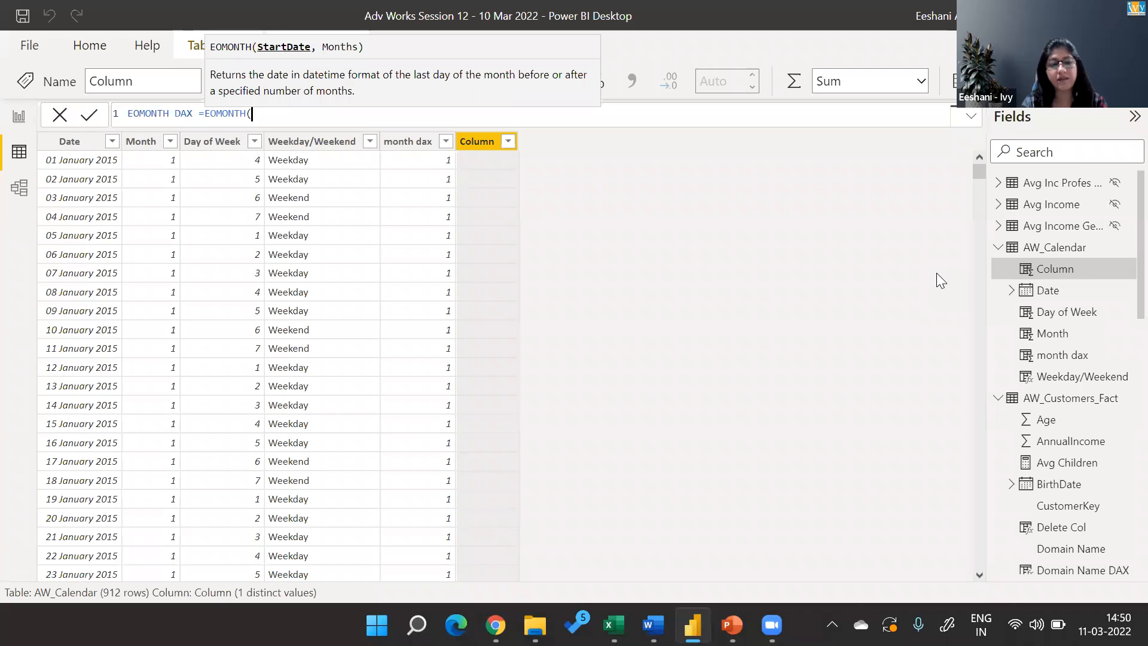
{"action": "type", "text": "c"}
{"action": "key", "text": "BackSpace"}
{"action": "type", "text": "today()"}
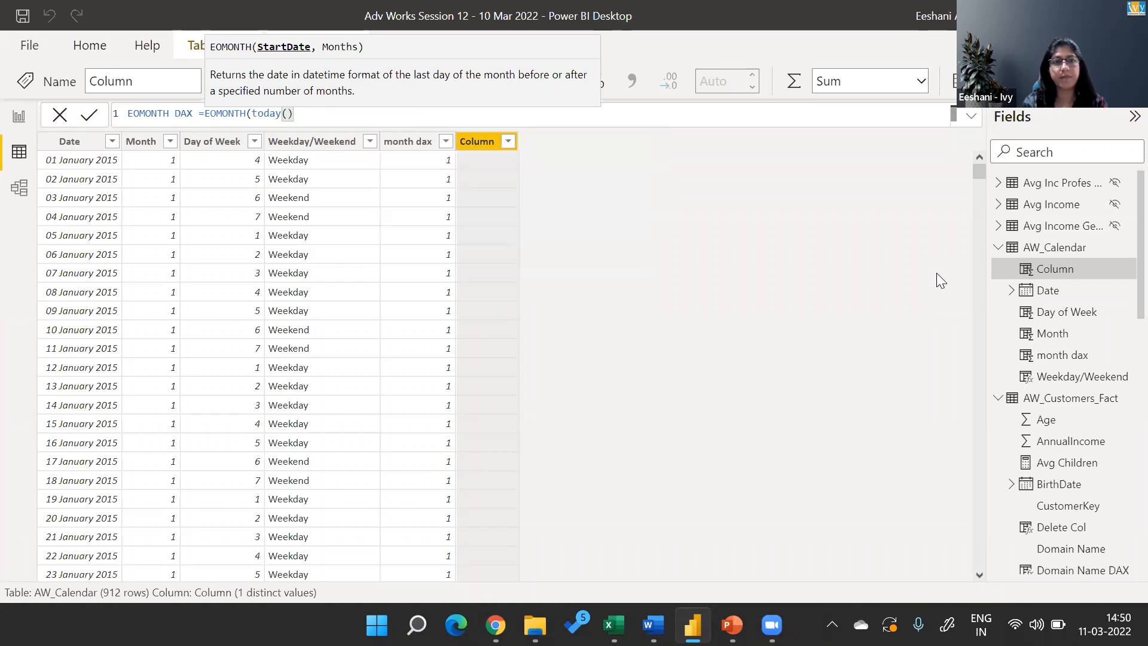
{"action": "type", "text": ","}
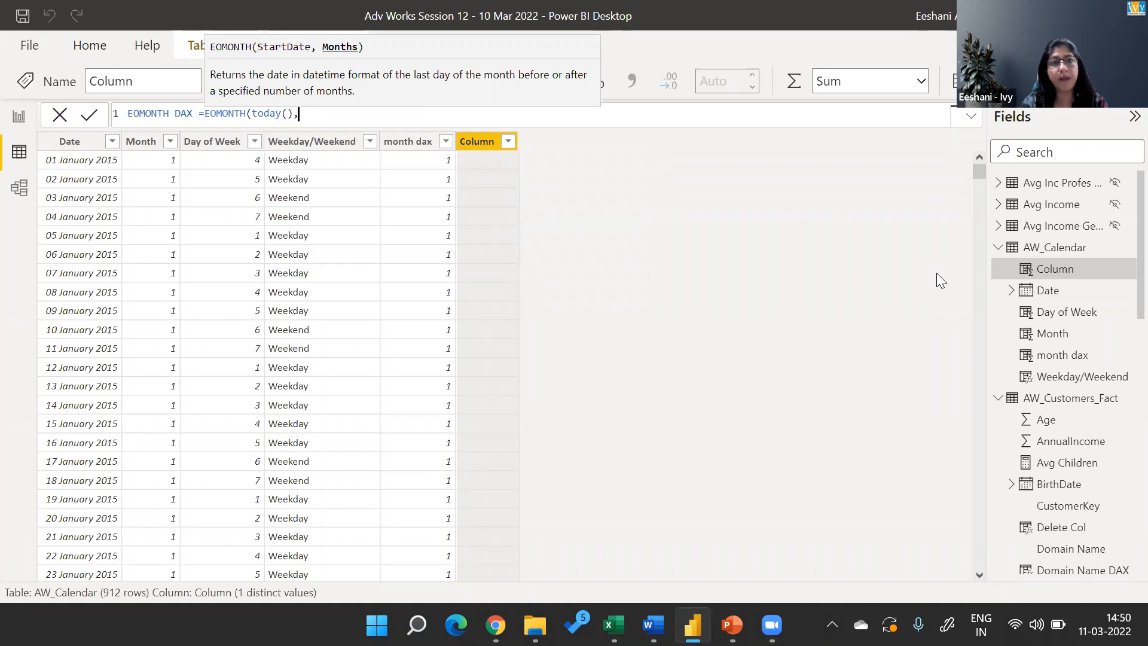
{"action": "type", "text": "1)"}
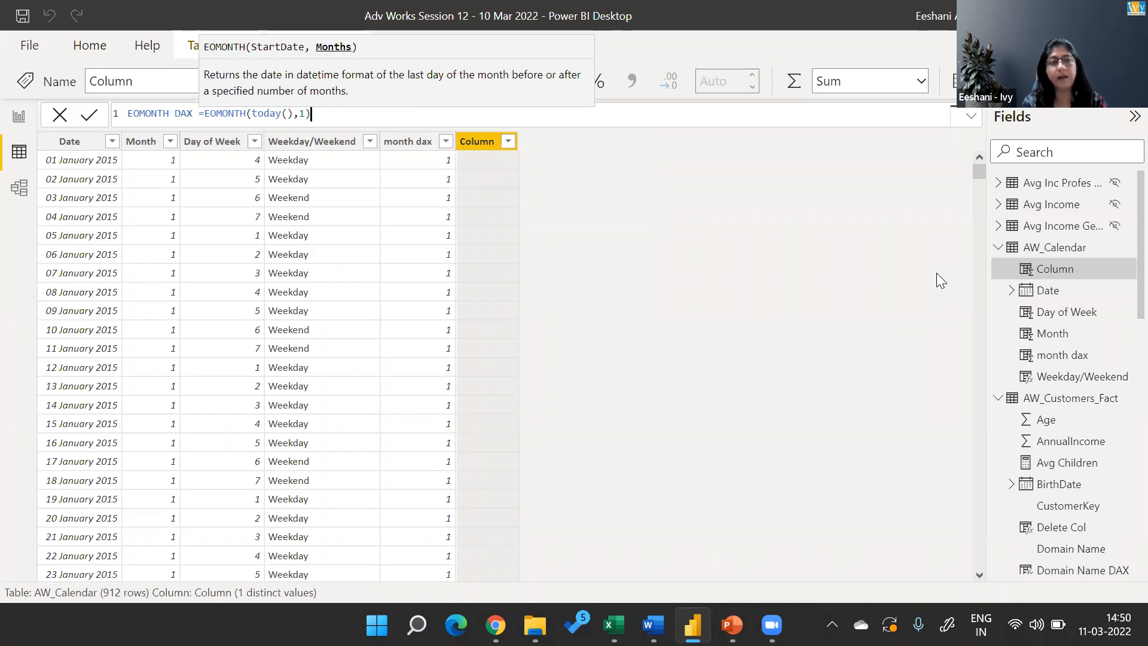
{"action": "key", "text": "Return"}
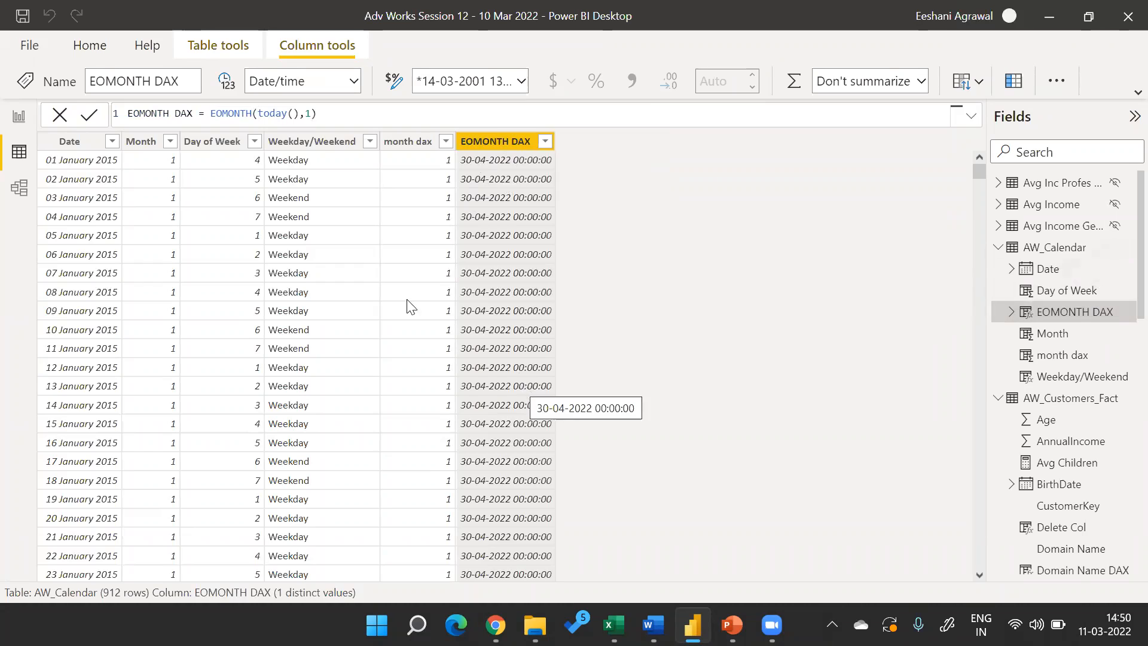
Set the months argument of the EOMONTH DAX formula to -1 and commit it.
{"action": "left_click", "coordinate": [308, 114]}
{"action": "type", "text": "1"}
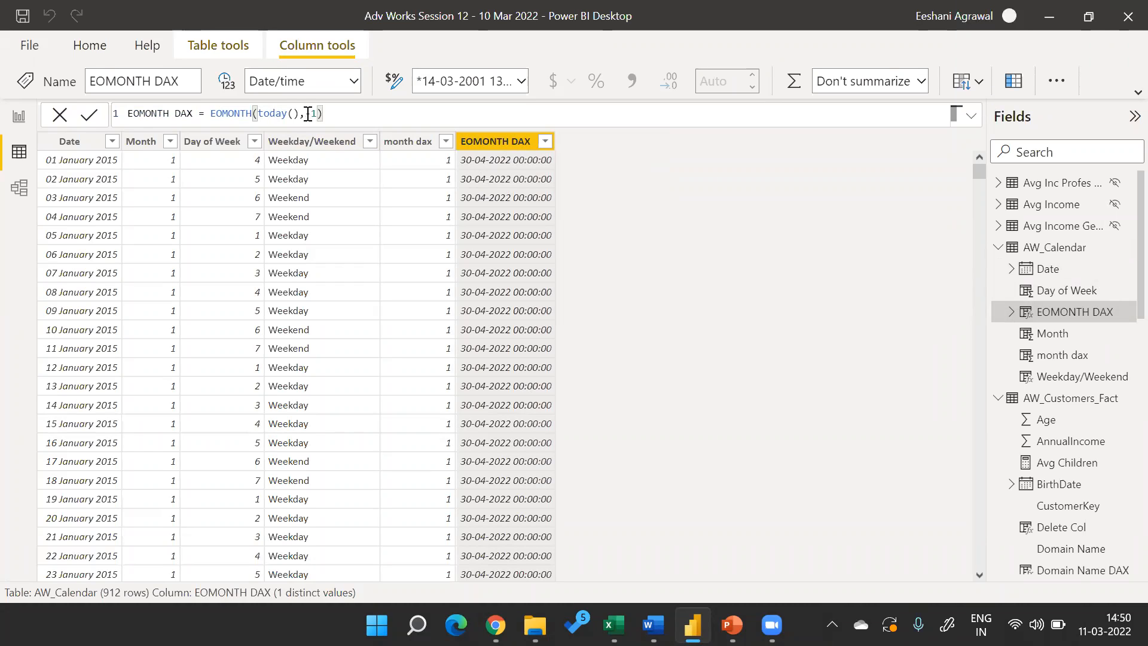
{"action": "key", "text": "Return"}
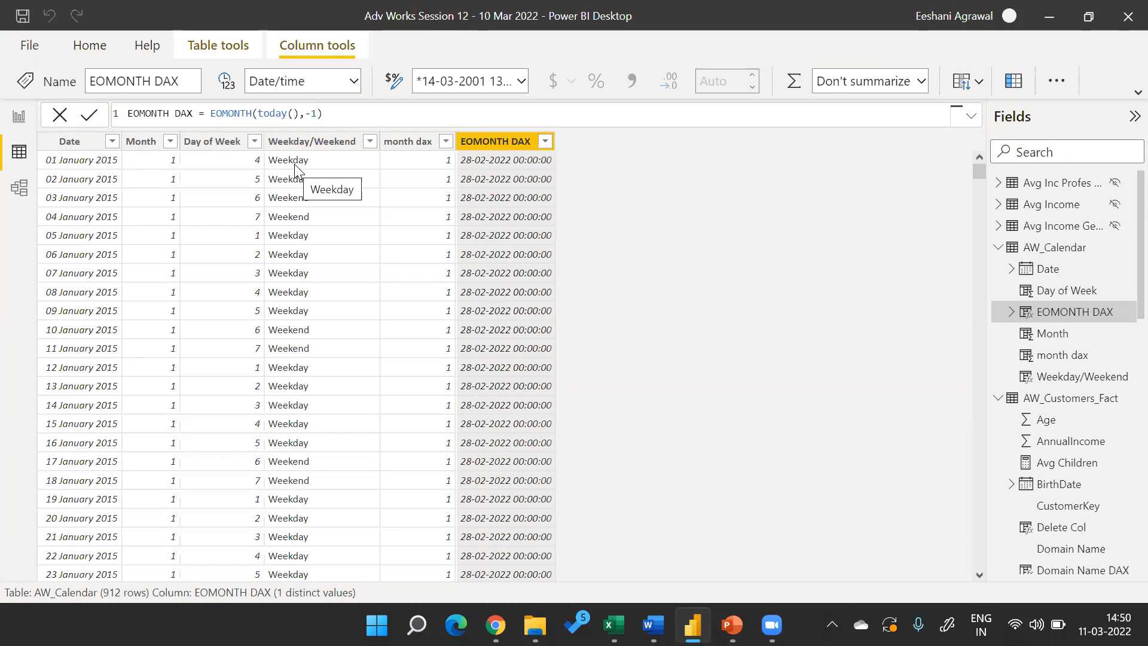
Replace both arguments of the EOMONTH DAX formula so it reads EOMONTH(AW_Calendar[Date],0) and commit it.
{"action": "left_click", "coordinate": [316, 113]}
{"action": "key", "text": "BackSpace"}
{"action": "key", "text": "BackSpace"}
{"action": "key", "text": "BackSpace"}
{"action": "key", "text": "BackSpace"}
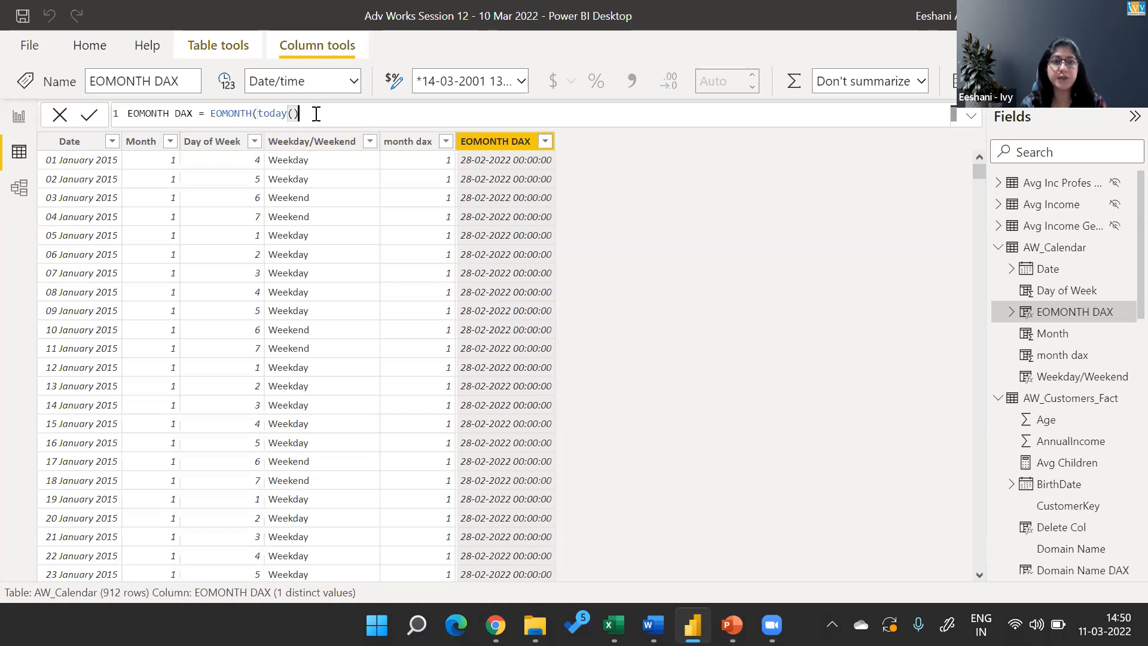
{"action": "key", "text": "BackSpace"}
{"action": "key", "text": "BackSpace"}
{"action": "key", "text": "BackSpace"}
{"action": "key", "text": "BackSpace"}
{"action": "key", "text": "BackSpace"}
{"action": "key", "text": "BackSpace"}
{"action": "key", "text": "BackSpace"}
{"action": "key", "text": "BackSpace"}
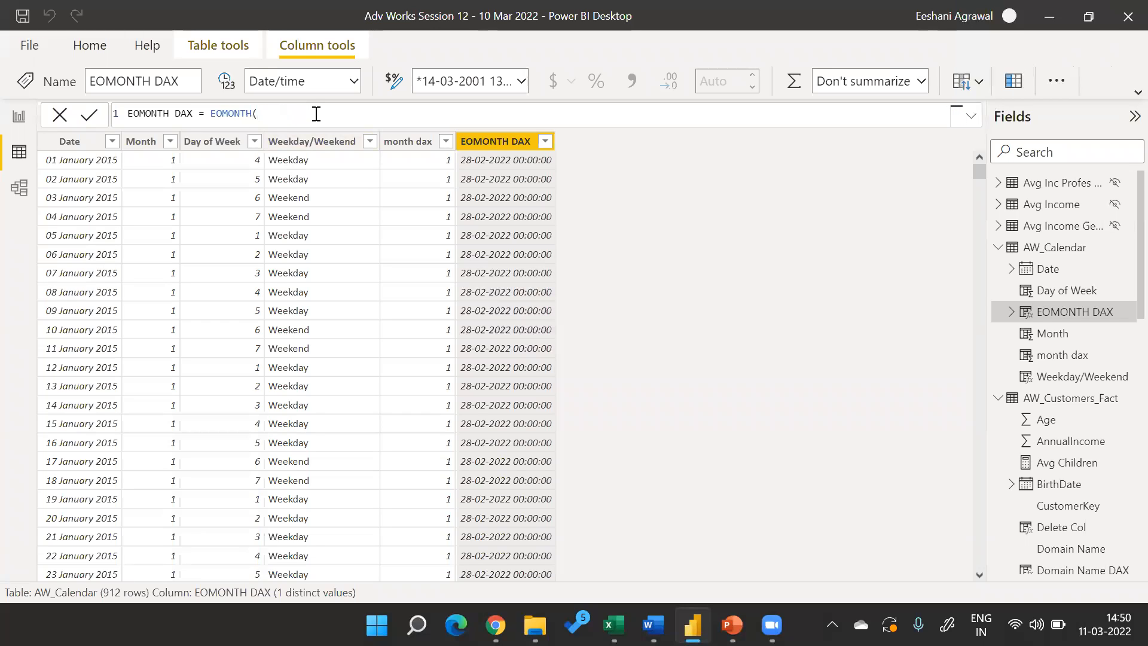
{"action": "type", "text": "("}
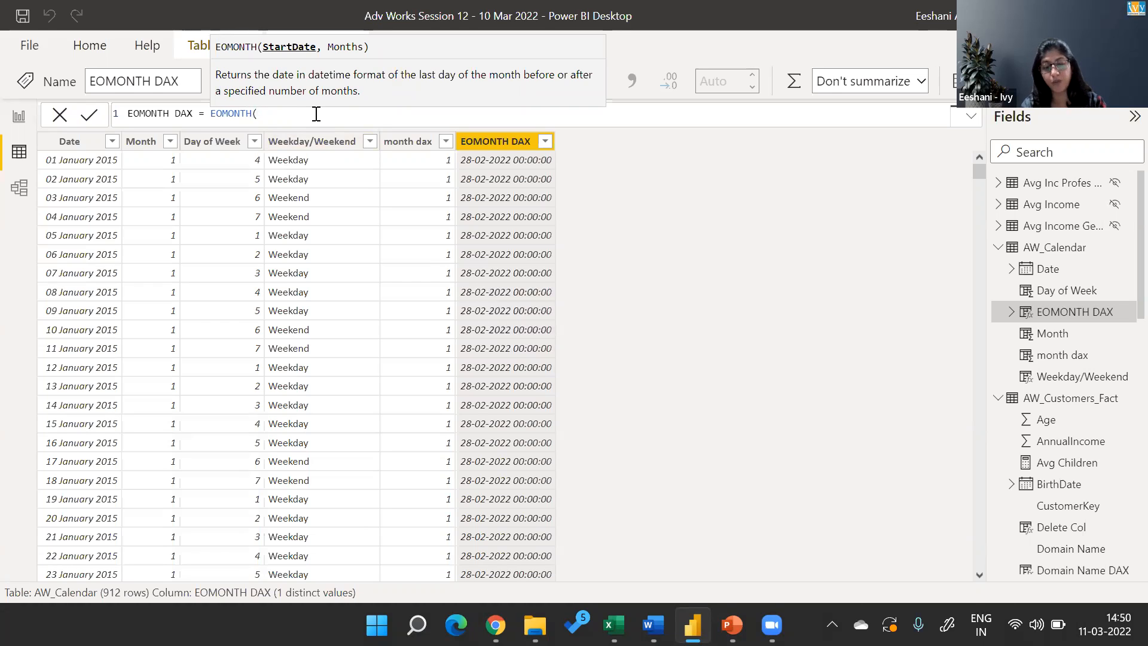
{"action": "type", "text": "cale"}
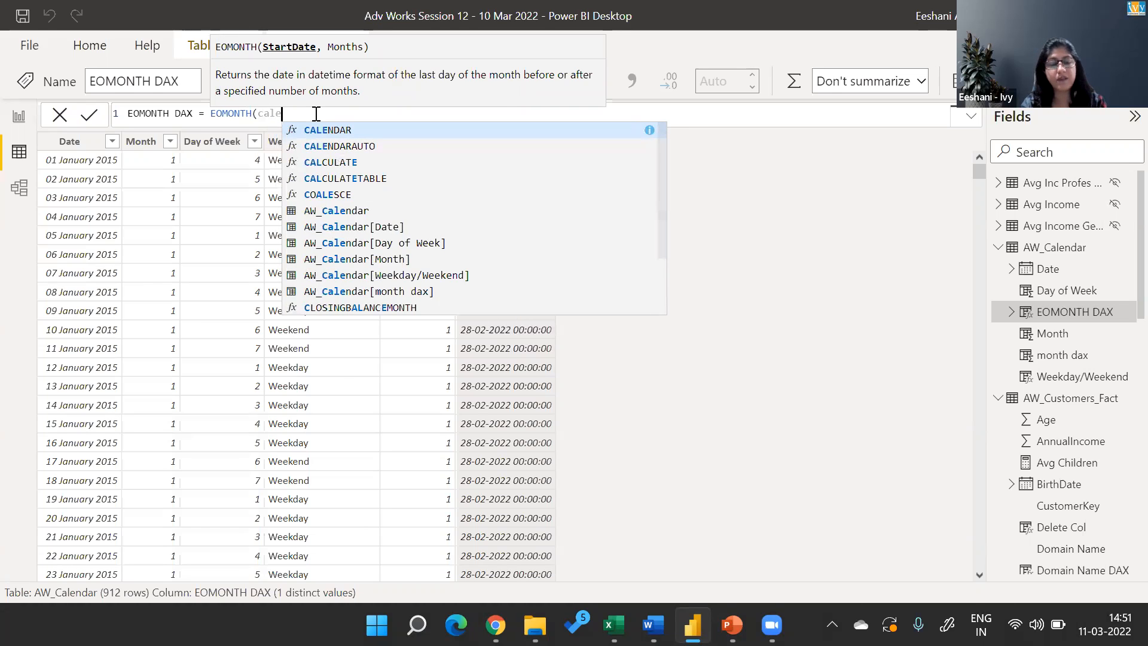
{"action": "key", "text": "Down"}
{"action": "key", "text": "Down"}
{"action": "key", "text": "Down"}
{"action": "key", "text": "Down"}
{"action": "key", "text": "Down"}
{"action": "key", "text": "Down"}
{"action": "key", "text": "Tab"}
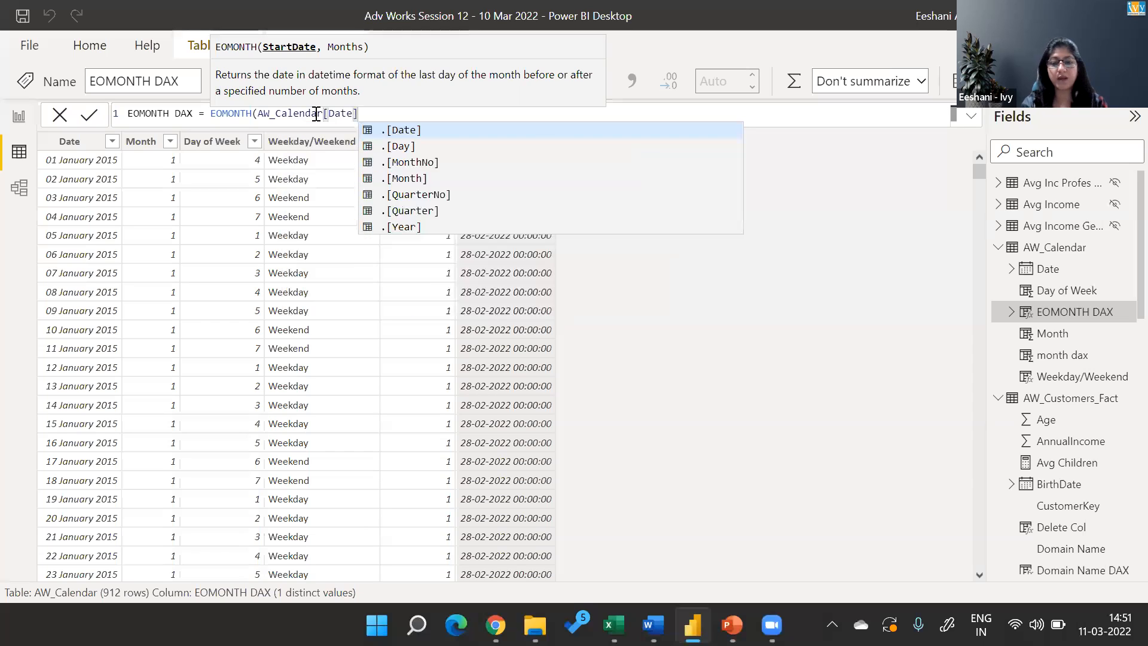
{"action": "type", "text": ",0)"}
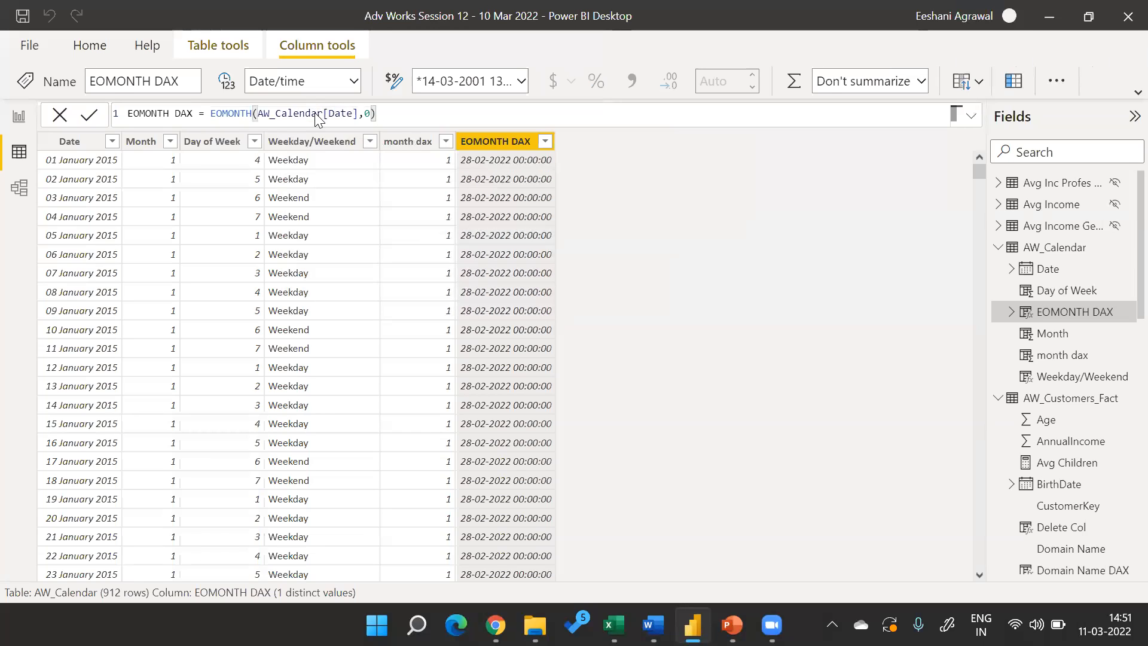
{"action": "key", "text": "Return"}
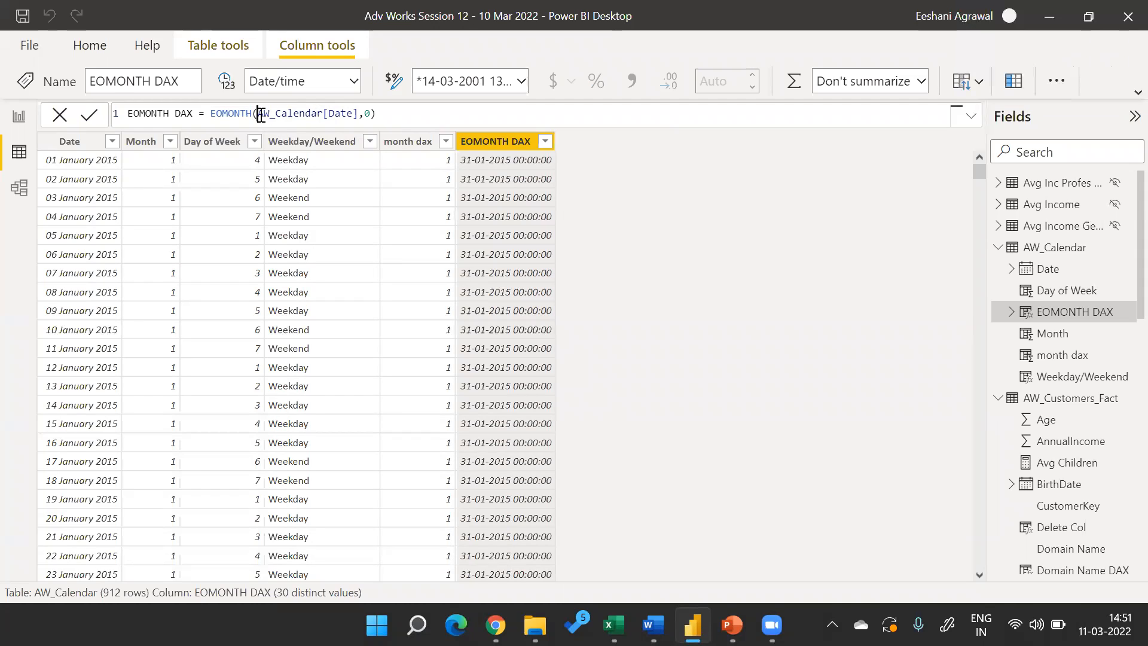
Replace AW_Calendar[Date] with today() as the start date in the EOMONTH DAX formula and commit it.
{"action": "left_click", "coordinate": [361, 113]}
{"action": "key", "text": "BackSpace"}
{"action": "key", "text": "BackSpace"}
{"action": "key", "text": "BackSpace"}
{"action": "key", "text": "BackSpace"}
{"action": "key", "text": "BackSpace"}
{"action": "key", "text": "BackSpace"}
{"action": "key", "text": "BackSpace"}
{"action": "key", "text": "BackSpace"}
{"action": "key", "text": "BackSpace"}
{"action": "key", "text": "BackSpace"}
{"action": "key", "text": "BackSpace"}
{"action": "key", "text": "BackSpace"}
{"action": "key", "text": "BackSpace"}
{"action": "key", "text": "BackSpace"}
{"action": "key", "text": "BackSpace"}
{"action": "key", "text": "BackSpace"}
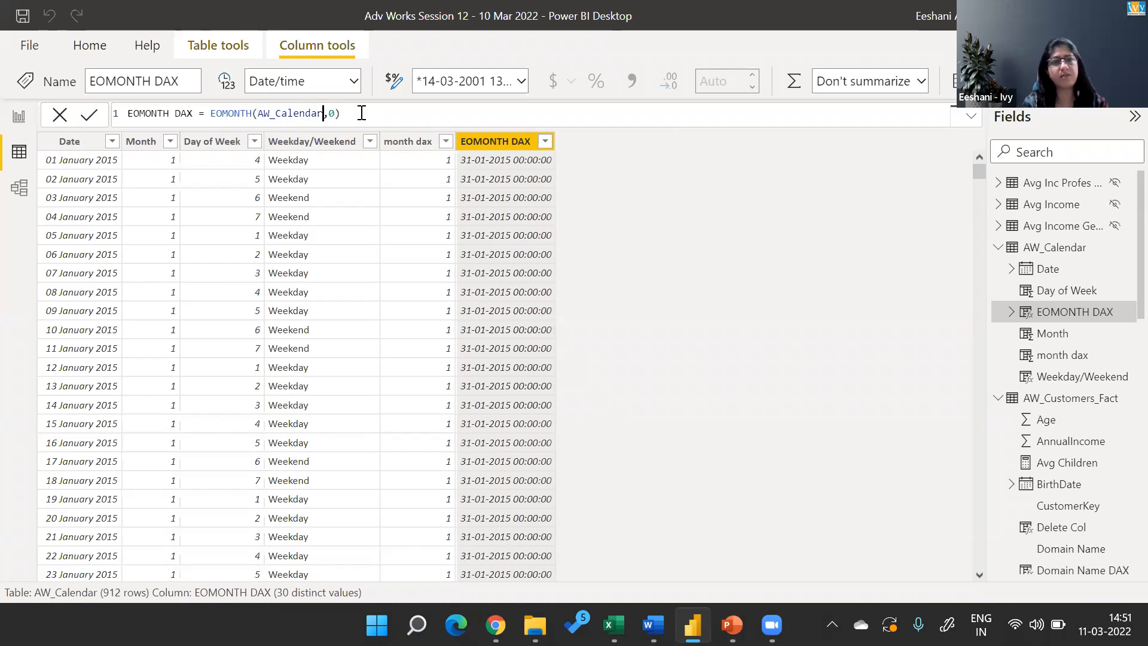
{"action": "key", "text": "BackSpace"}
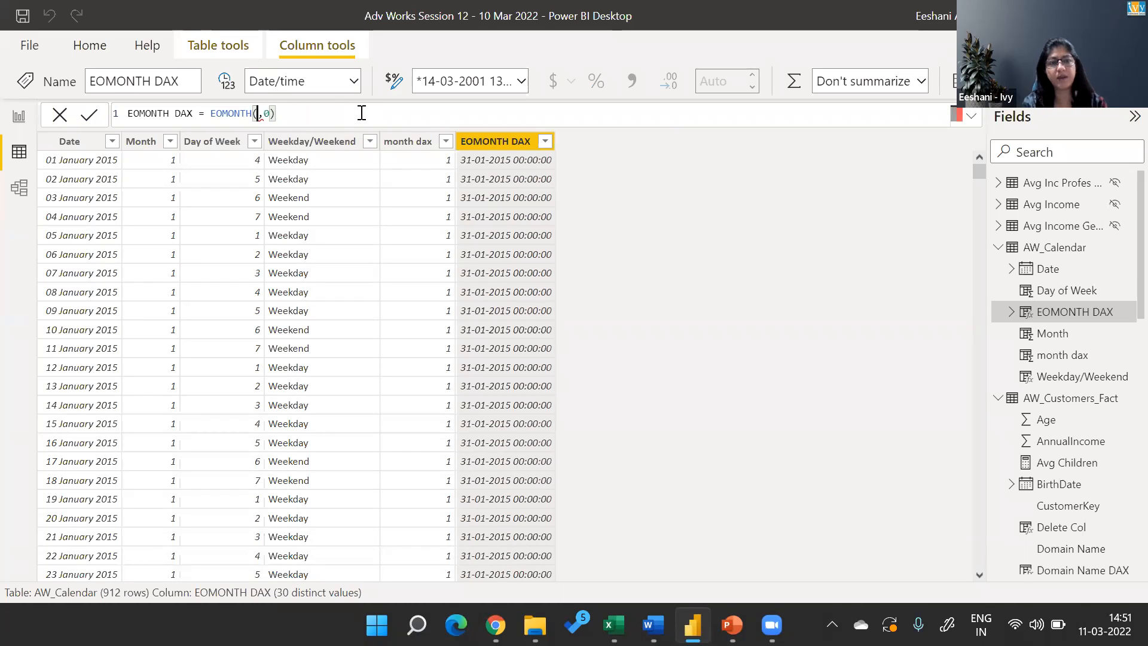
{"action": "type", "text": "today"}
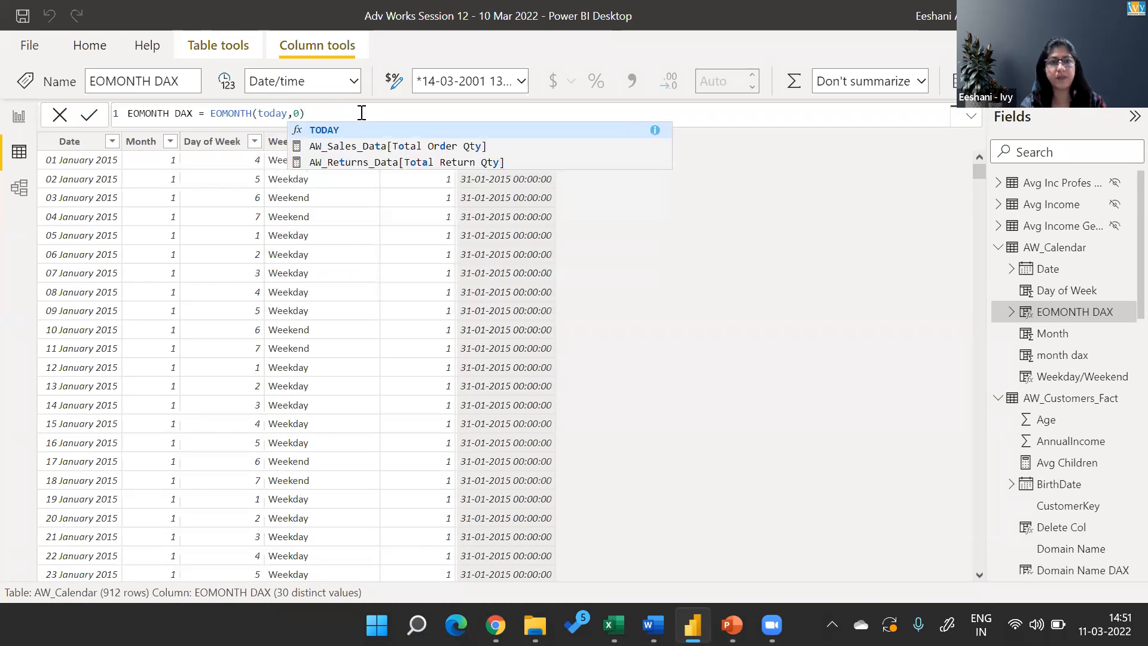
{"action": "type", "text": "()"}
{"action": "key", "text": "Return"}
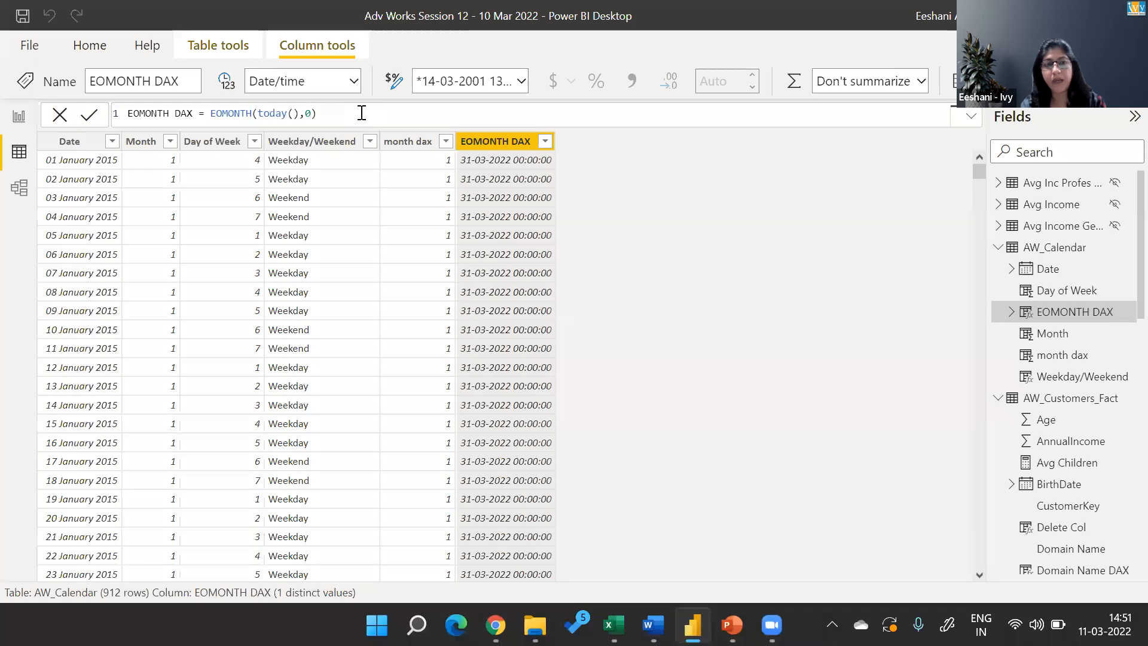
Try the EOMONTH DAX formula without its months argument and restore the argument 0.
{"action": "left_click", "coordinate": [310, 113]}
{"action": "key", "text": "BackSpace"}
{"action": "key", "text": "BackSpace"}
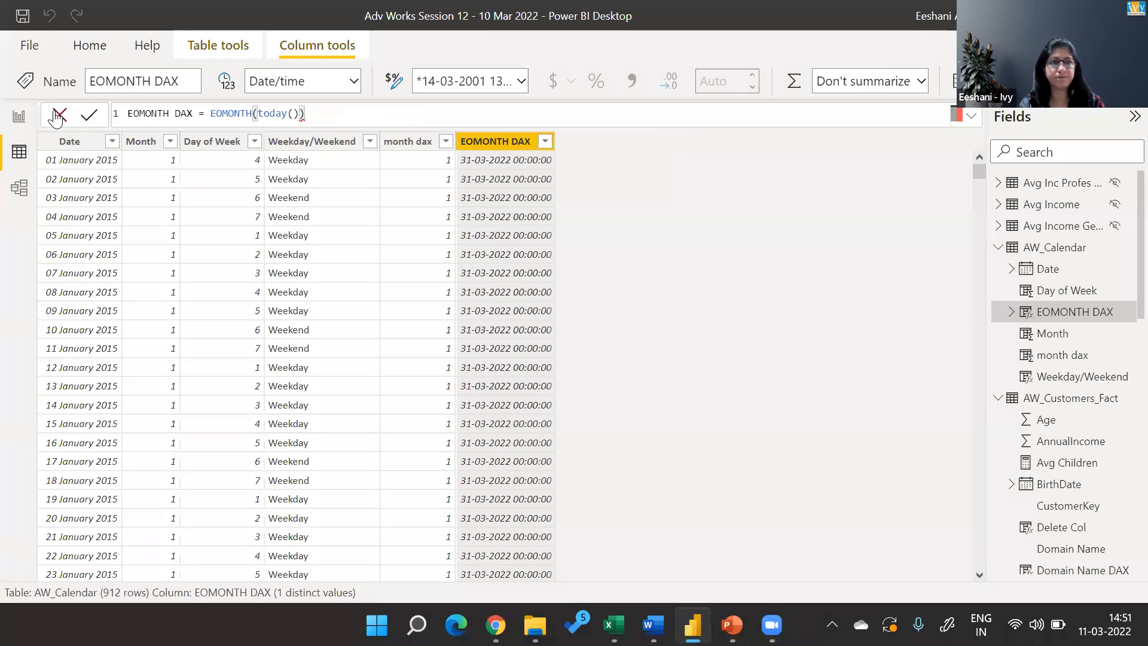
{"action": "type", "text": ",0"}
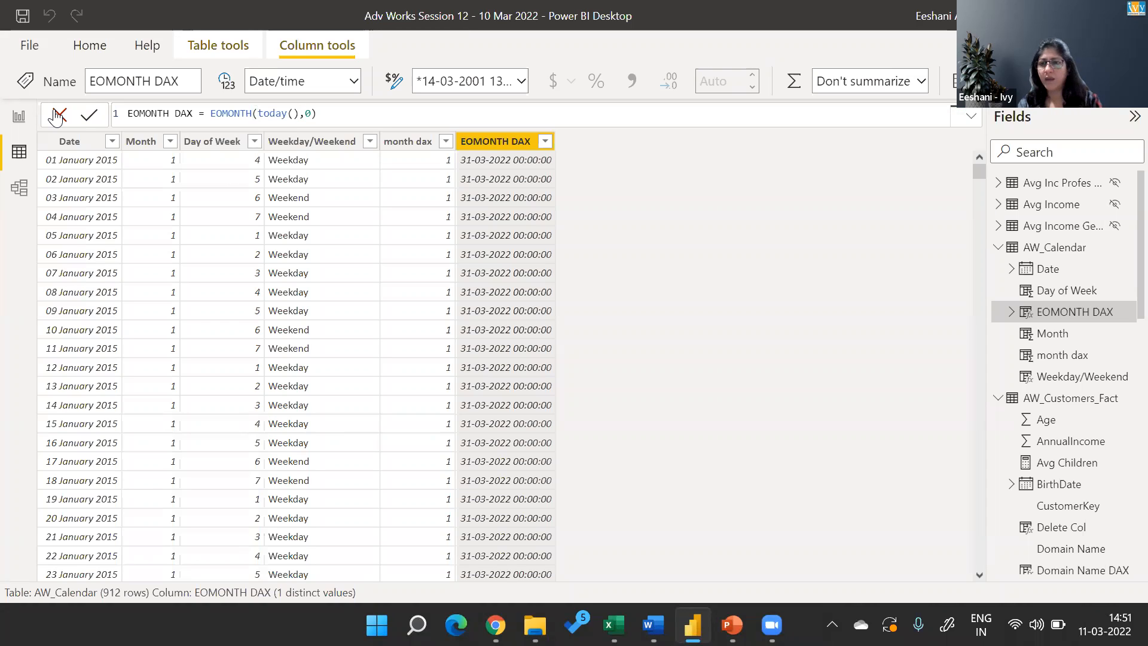
Switch to the PowerPoint slide show and go through the EOMONTH and DATEDIFF points on slide 26 up to the Exercise slide 27.
{"action": "key", "text": "alt+Tab"}
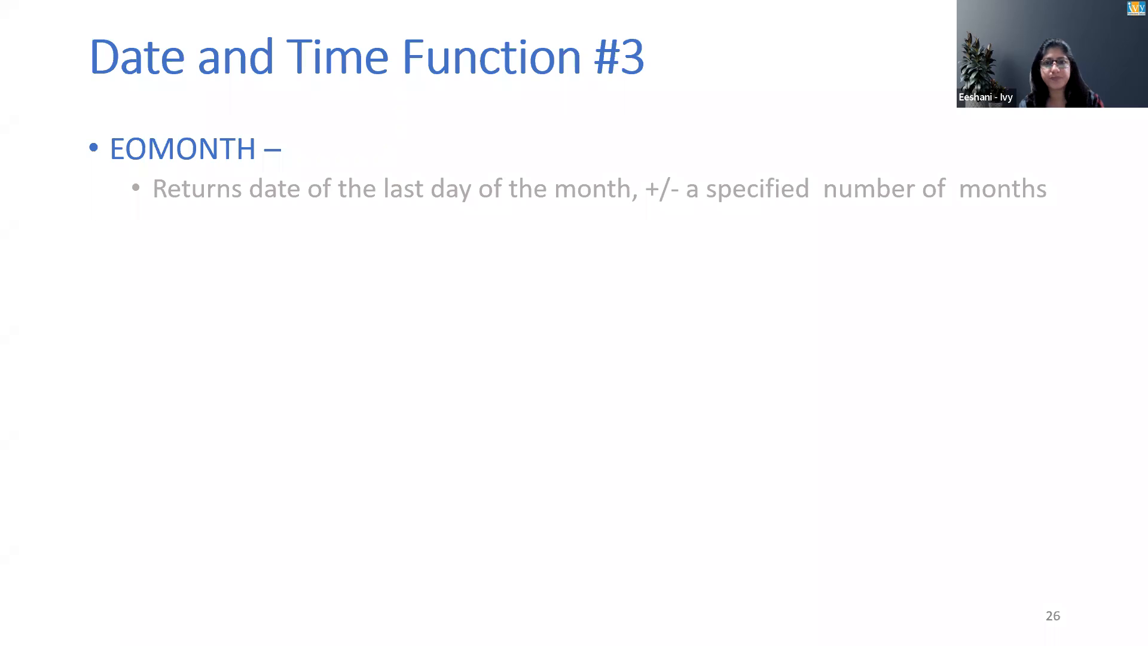
{"action": "key", "text": "Right"}
{"action": "key", "text": "Right"}
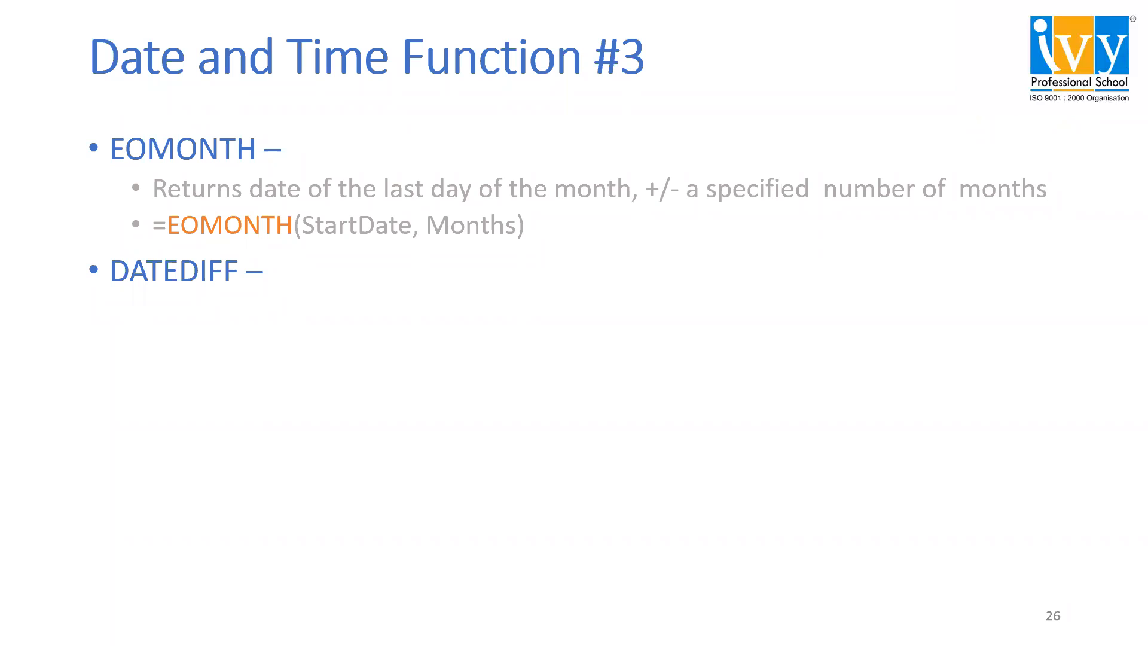
{"action": "key", "text": "Right"}
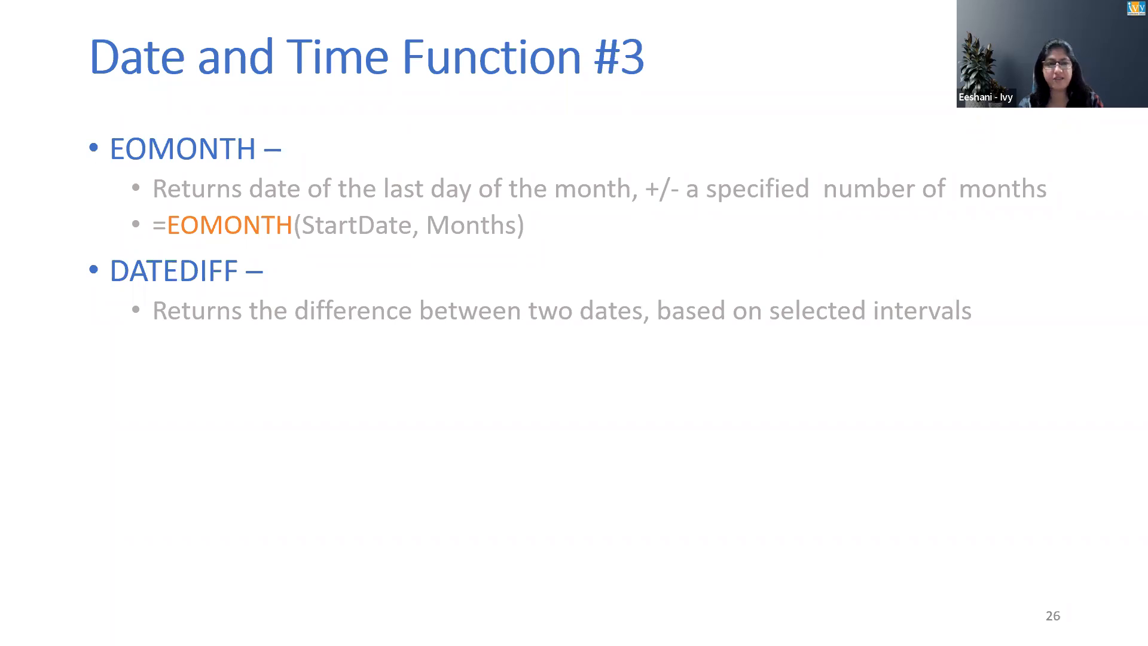
{"action": "key", "text": "Right"}
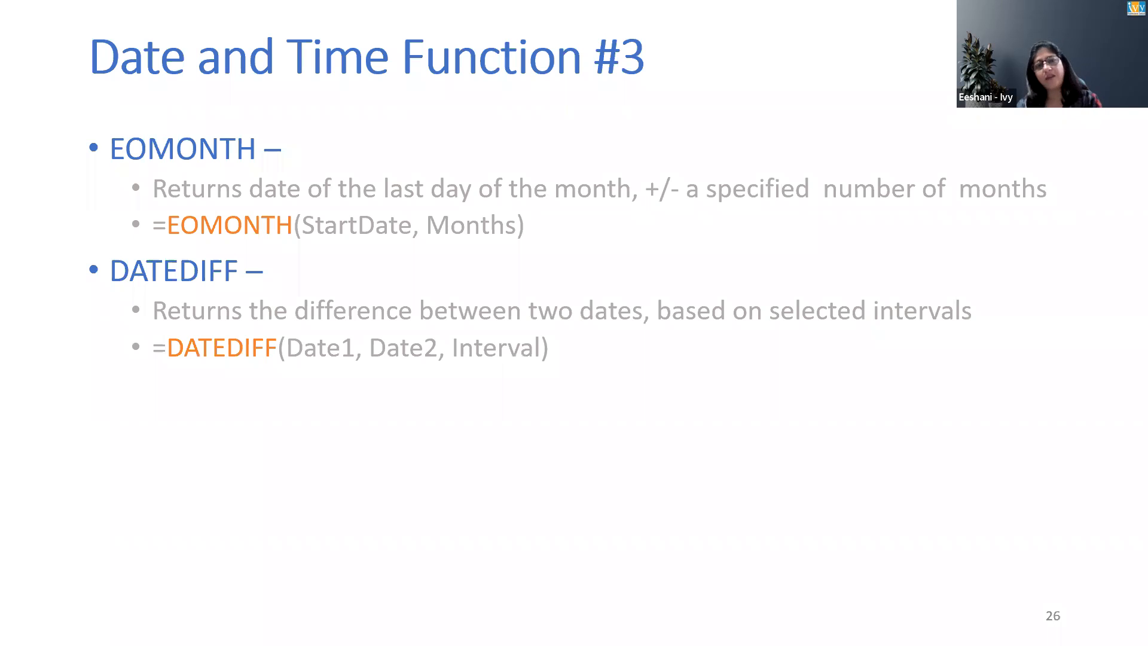
{"action": "key", "text": "Right"}
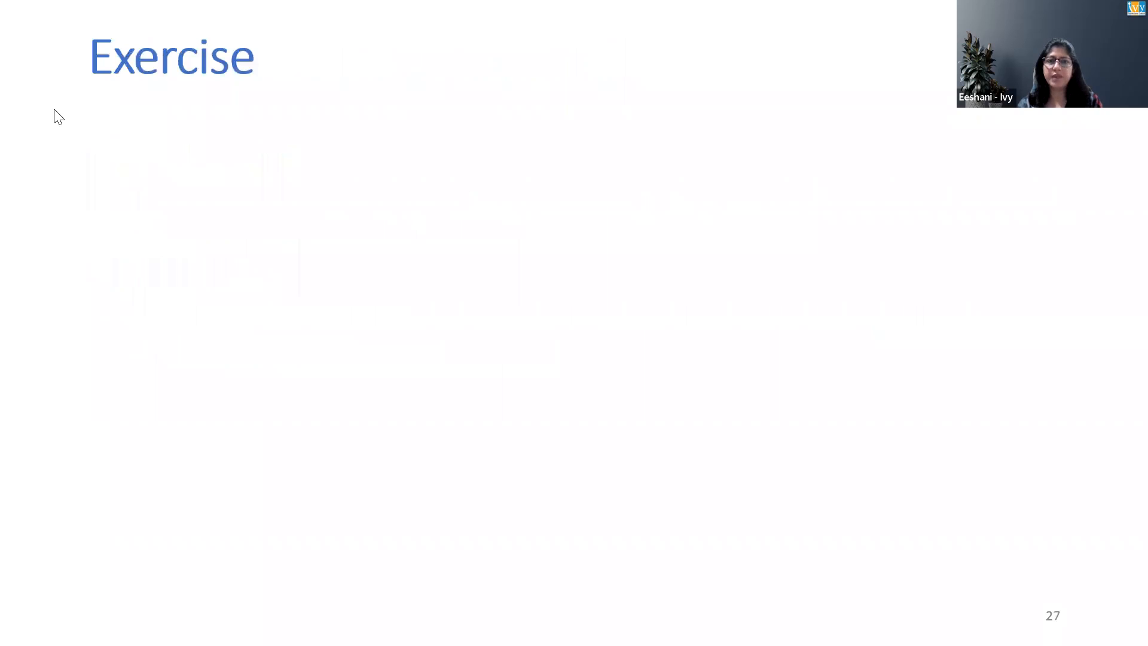
Switch back to Power BI Desktop, add another calculated column to AW_Calendar and name it DateDiff Dax.
{"action": "key", "text": "alt+Tab"}
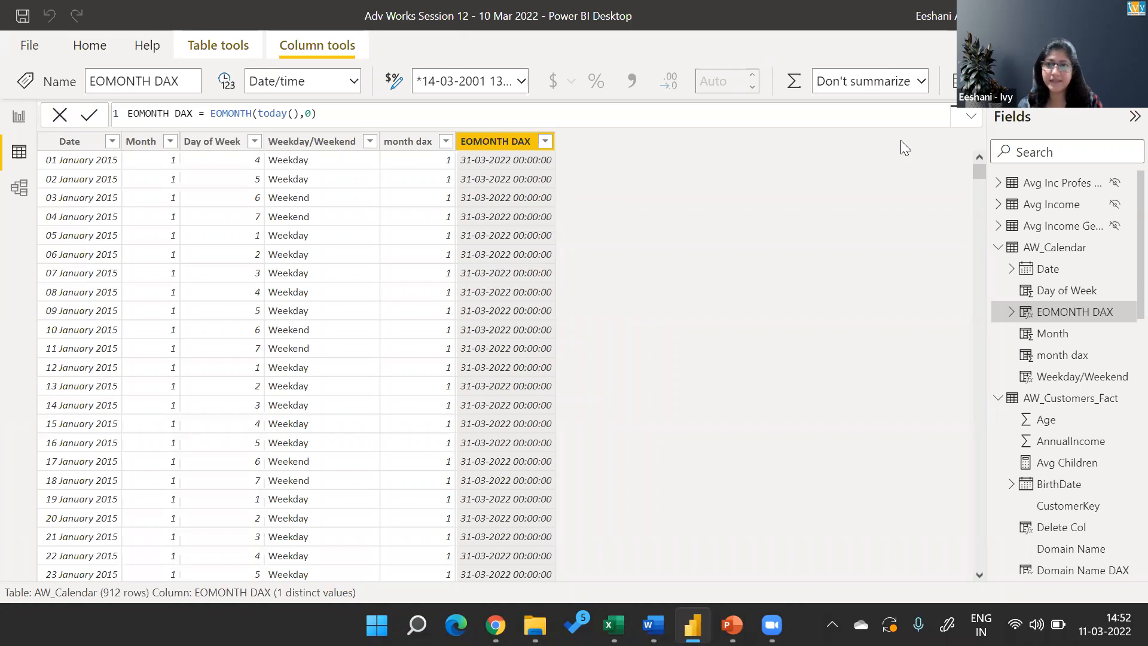
{"action": "right_click", "coordinate": [1047, 248]}
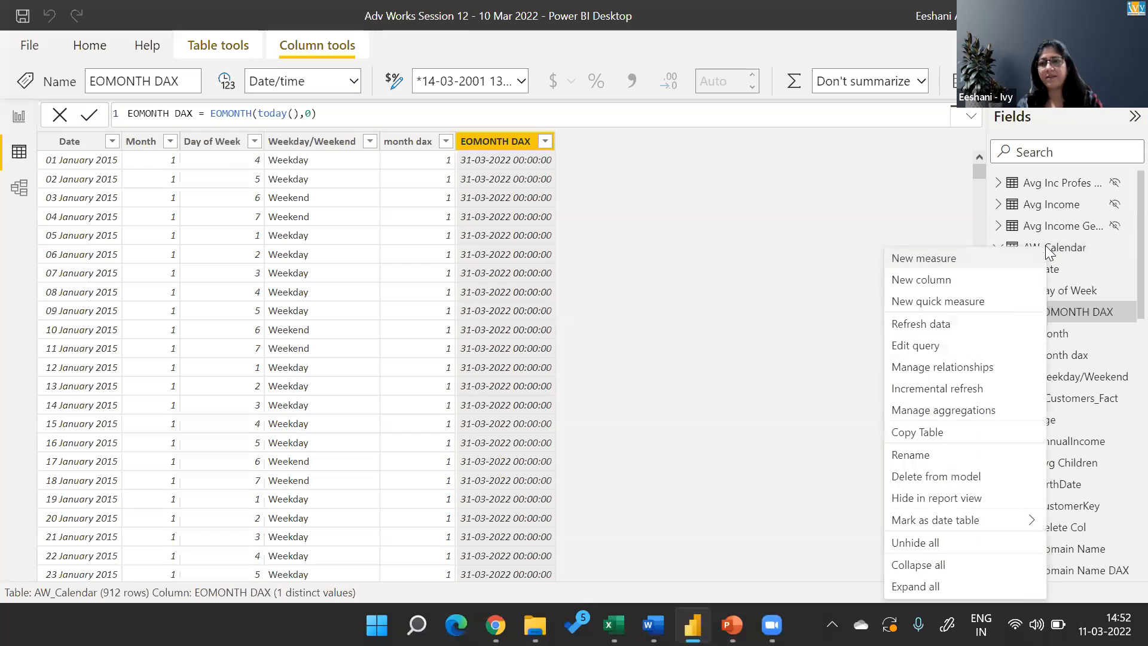
{"action": "key", "text": "Escape"}
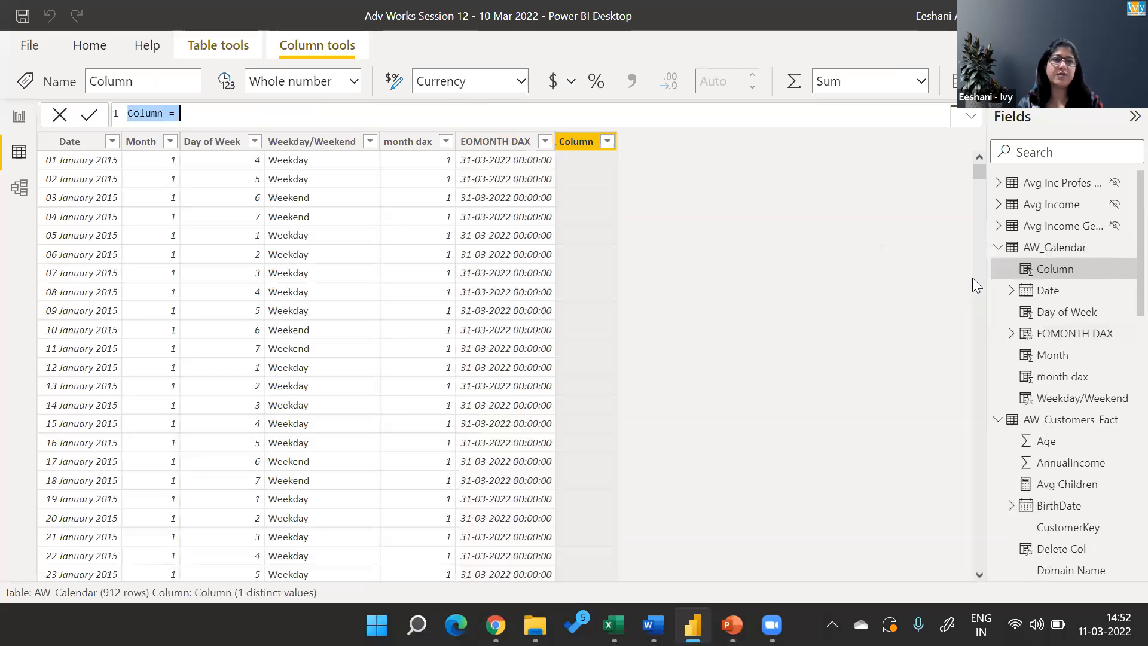
{"action": "key", "text": "Home"}
{"action": "key", "text": "shift+Right"}
{"action": "key", "text": "shift+Right"}
{"action": "key", "text": "shift+Right"}
{"action": "key", "text": "shift+Right"}
{"action": "key", "text": "shift+Right"}
{"action": "key", "text": "shift+Right"}
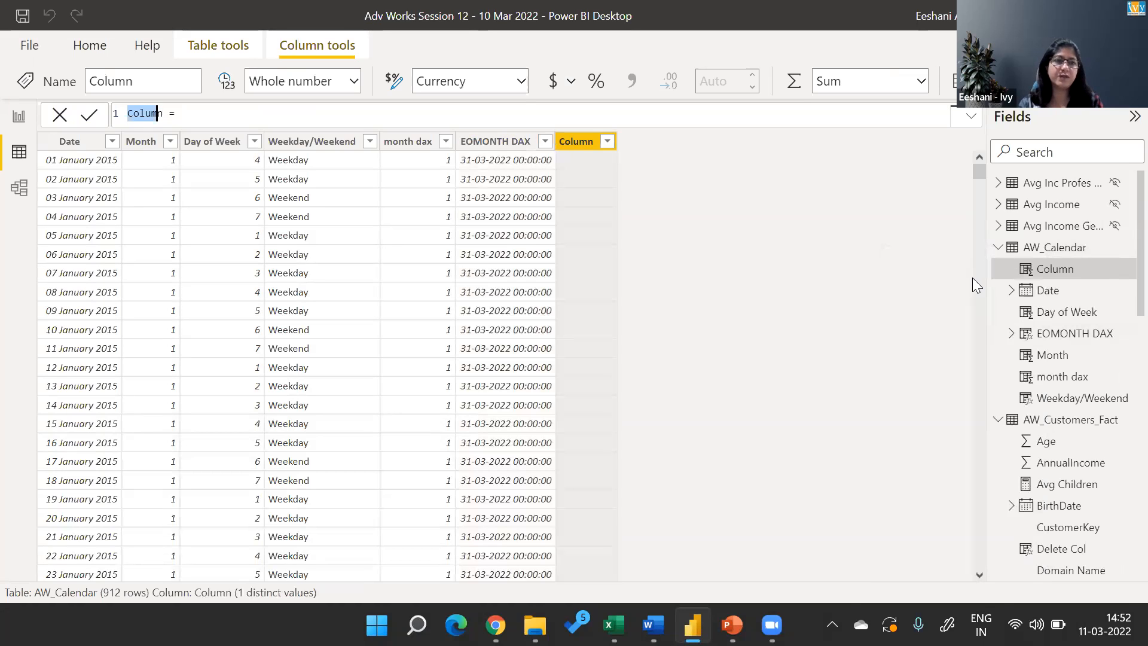
{"action": "type", "text": "DateDiff"}
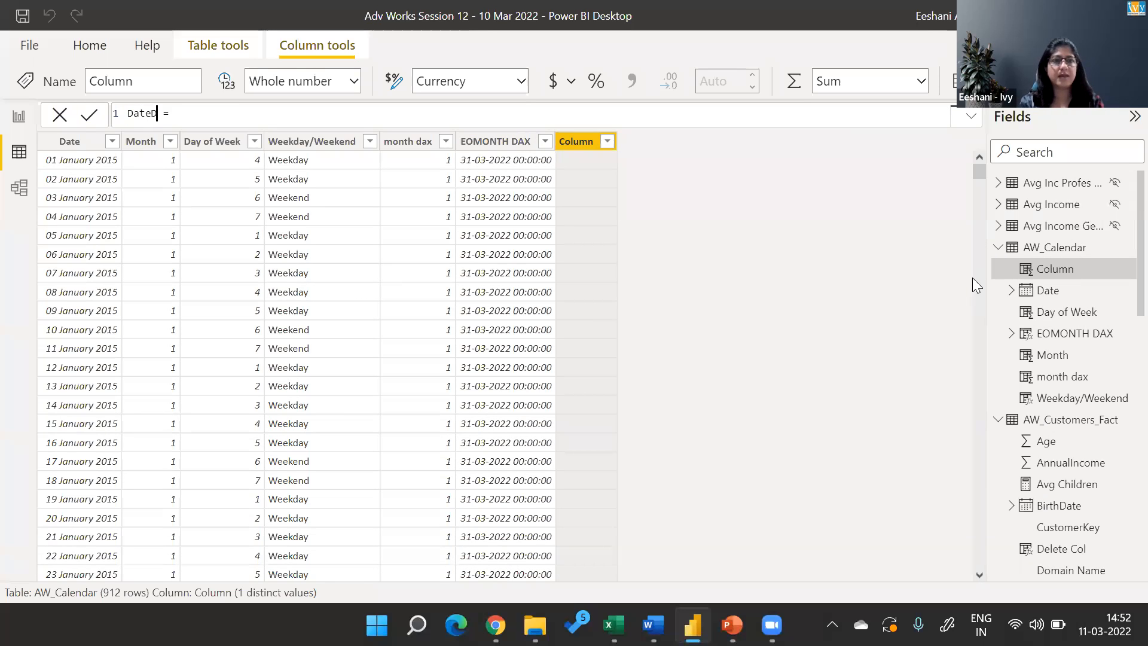
{"action": "type", "text": " Dax"}
Start a DATEDIFF function in the DateDiff Dax column formula with AW_Calendar[Date] as its first date.
{"action": "key", "text": "End"}
{"action": "type", "text": "DATEDIFF("}
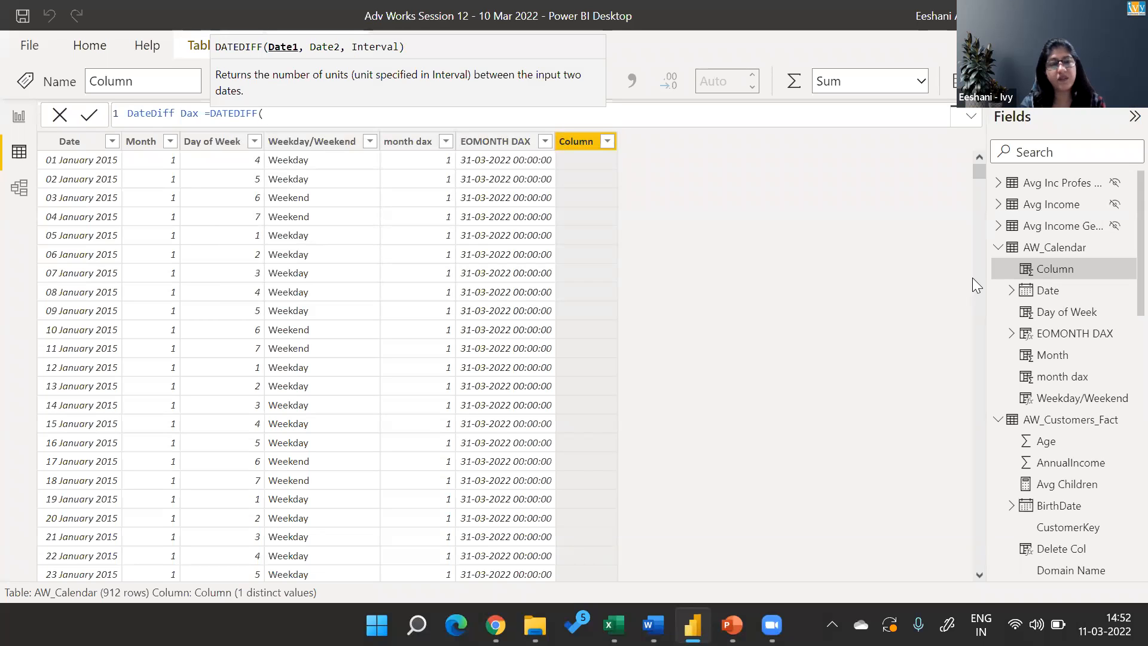
{"action": "type", "text": "calen"}
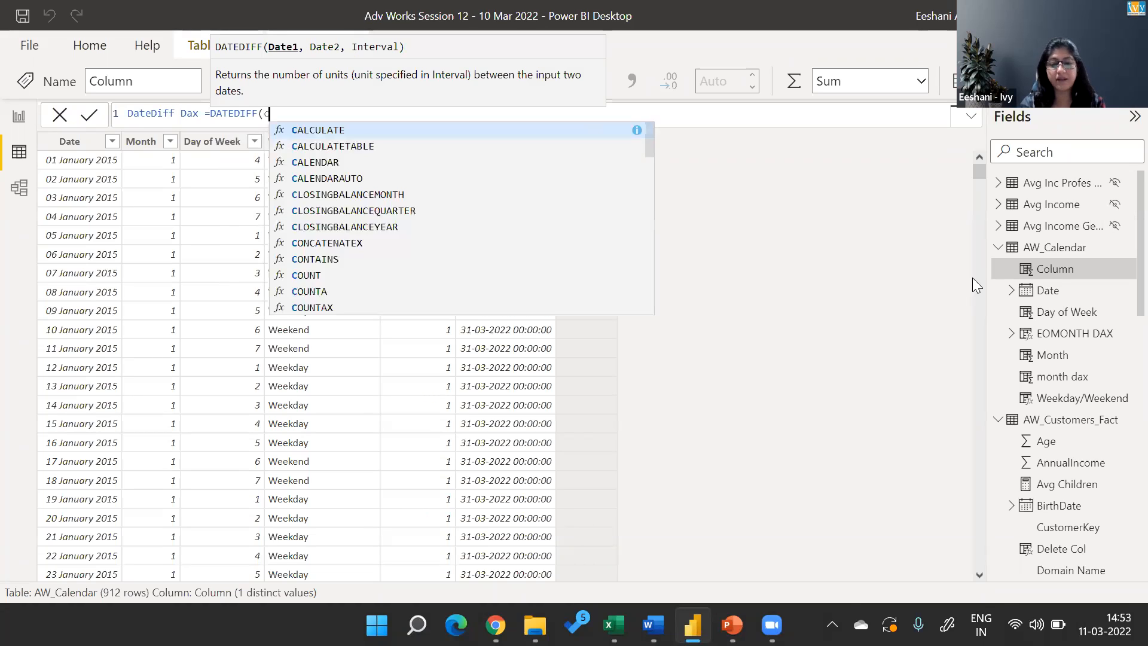
{"action": "key", "text": "Down"}
{"action": "key", "text": "Down"}
{"action": "key", "text": "Down"}
{"action": "key", "text": "Tab"}
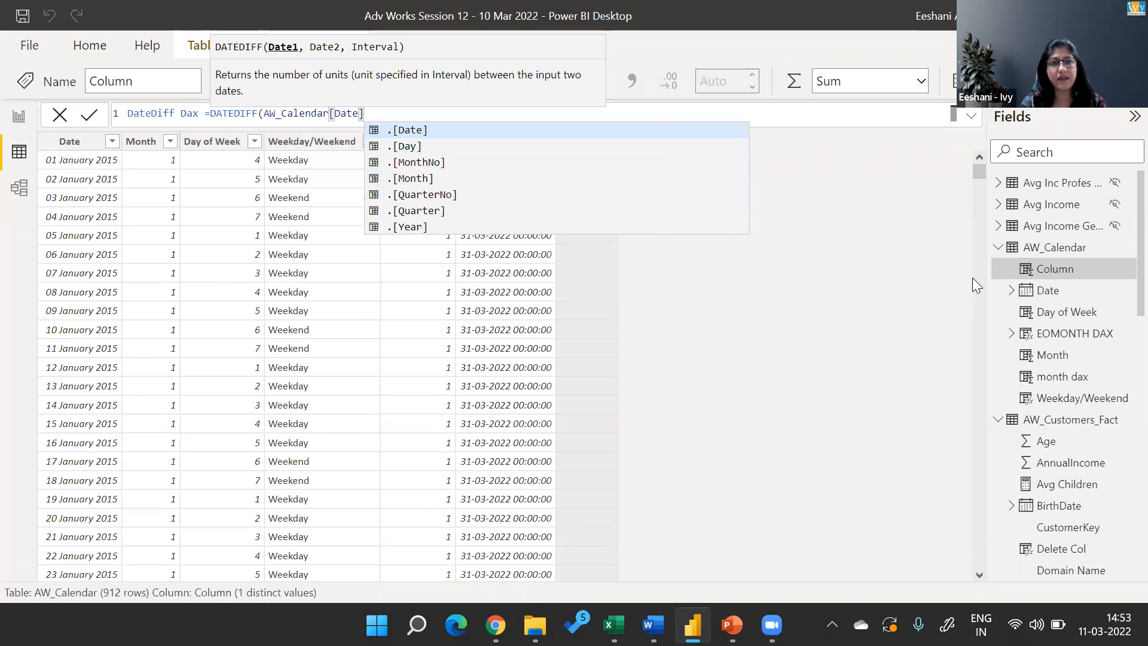
{"action": "type", "text": ","}
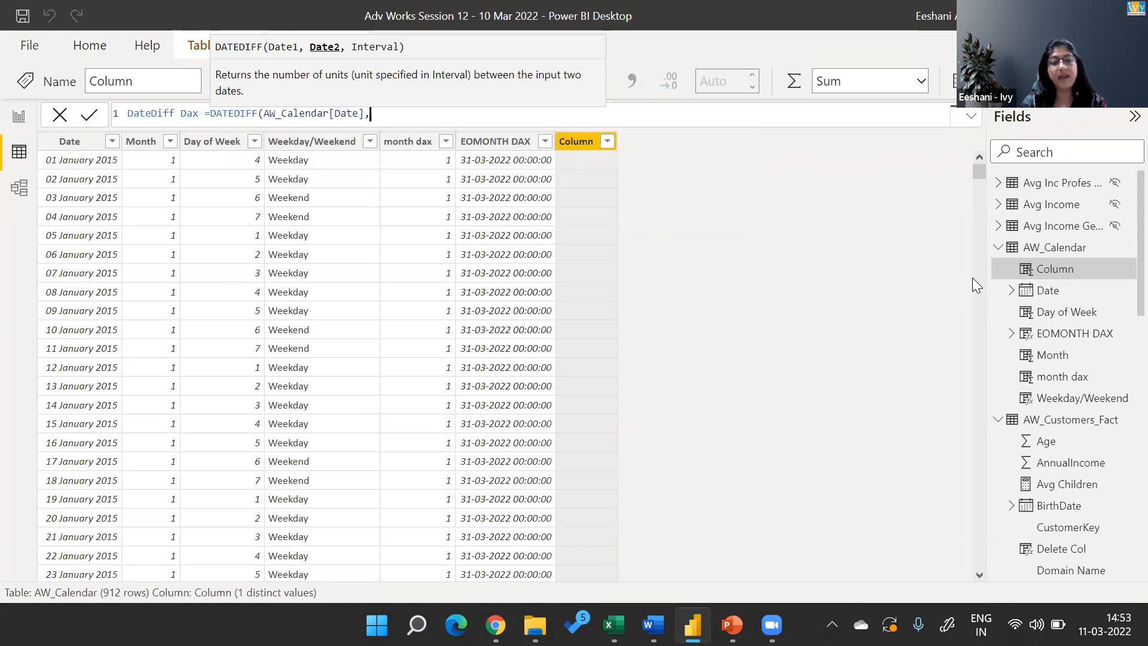
{"action": "type", "text": "eomo"}
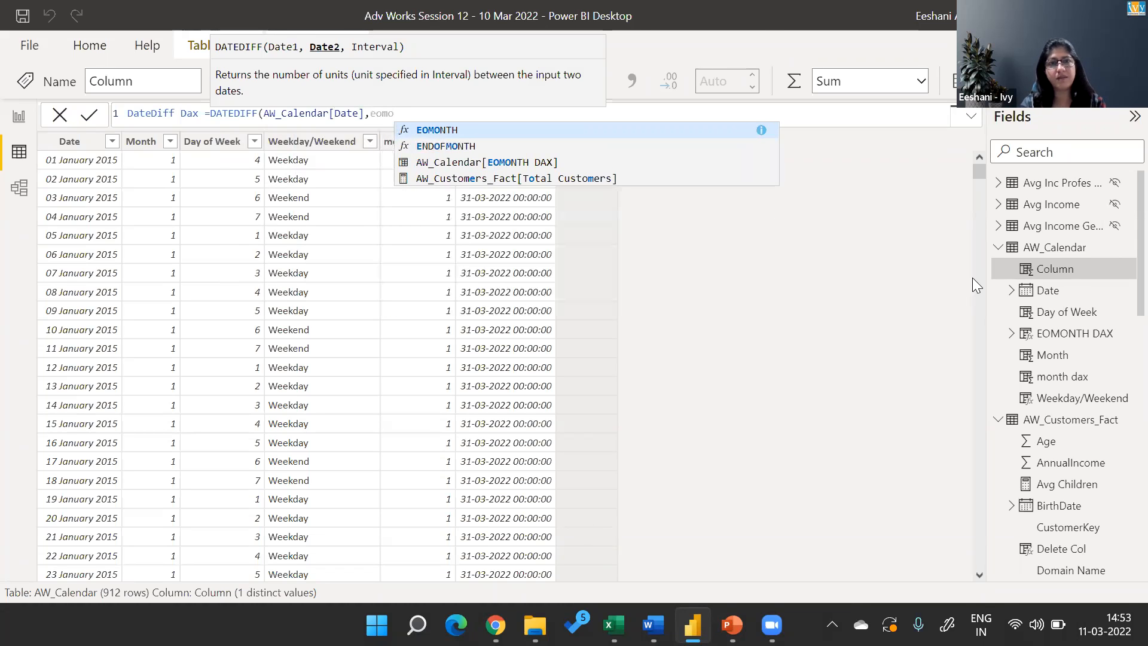
{"action": "key", "text": "Tab"}
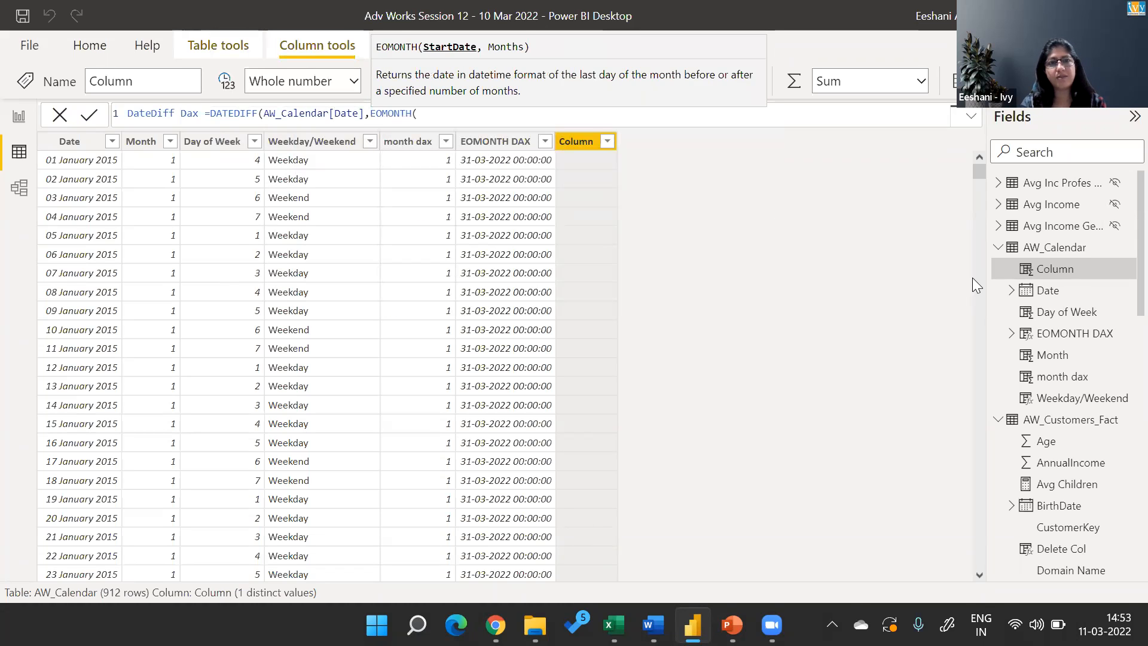
{"action": "key", "text": "BackSpace"}
{"action": "key", "text": "BackSpace"}
{"action": "key", "text": "BackSpace"}
{"action": "key", "text": "BackSpace"}
{"action": "key", "text": "BackSpace"}
{"action": "key", "text": "BackSpace"}
{"action": "key", "text": "BackSpace"}
{"action": "key", "text": "BackSpace"}
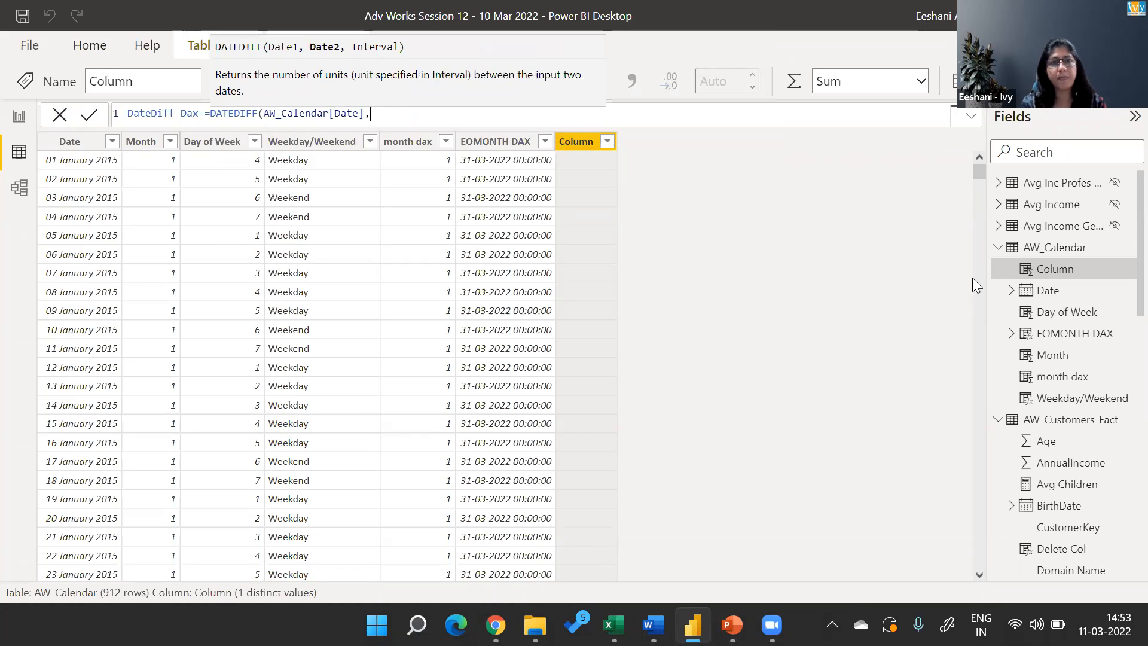
Add AW_Calendar[EOMONTH DAX] as the second date of the DATEDIFF function.
{"action": "type", "text": "cal"}
{"action": "key", "text": "Down"}
{"action": "key", "text": "Down"}
{"action": "key", "text": "Down"}
{"action": "key", "text": "Down"}
{"action": "key", "text": "Down"}
{"action": "key", "text": "Down"}
{"action": "key", "text": "Down"}
{"action": "key", "text": "Down"}
{"action": "key", "text": "Down"}
{"action": "key", "text": "Down"}
{"action": "key", "text": "Down"}
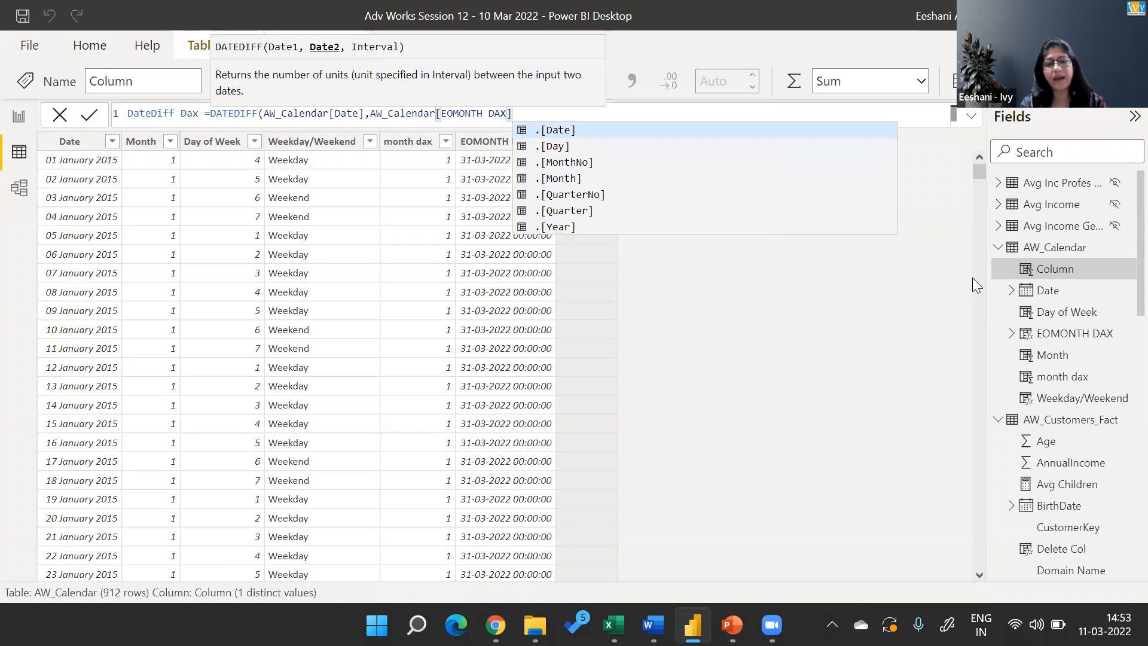
Set the DATEDIFF interval to YEAR, close the function and commit the DateDiff Dax formula.
{"action": "type", "text": ","}
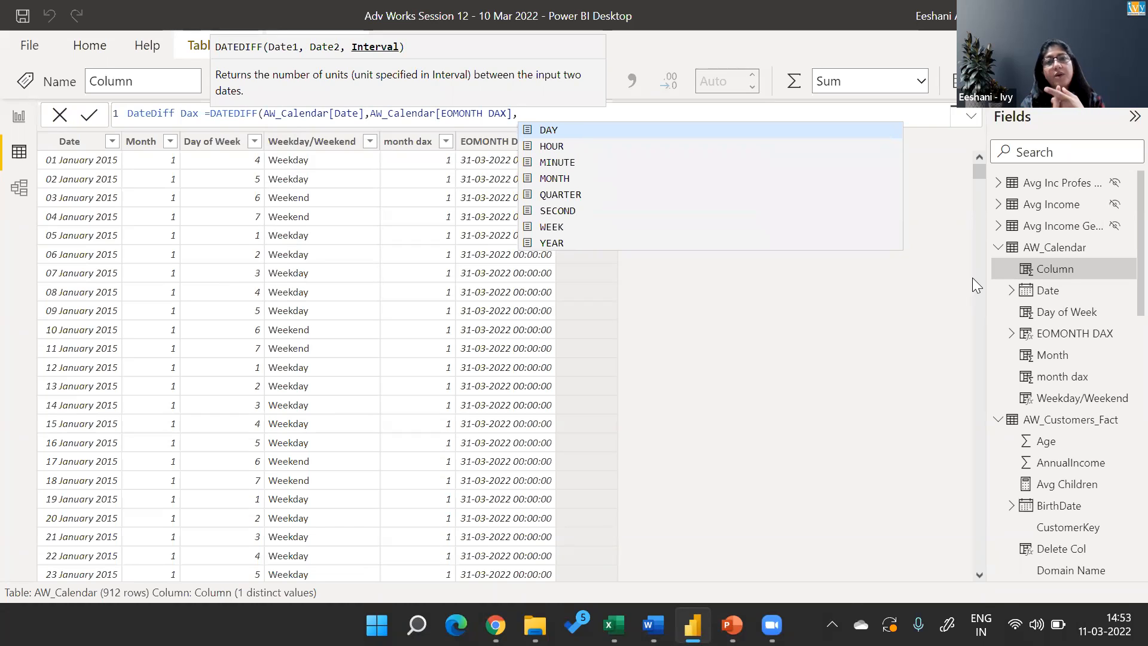
{"action": "key", "text": "Down"}
{"action": "key", "text": "Down"}
{"action": "key", "text": "Down"}
{"action": "key", "text": "Down"}
{"action": "key", "text": "Down"}
{"action": "key", "text": "Down"}
{"action": "key", "text": "Down"}
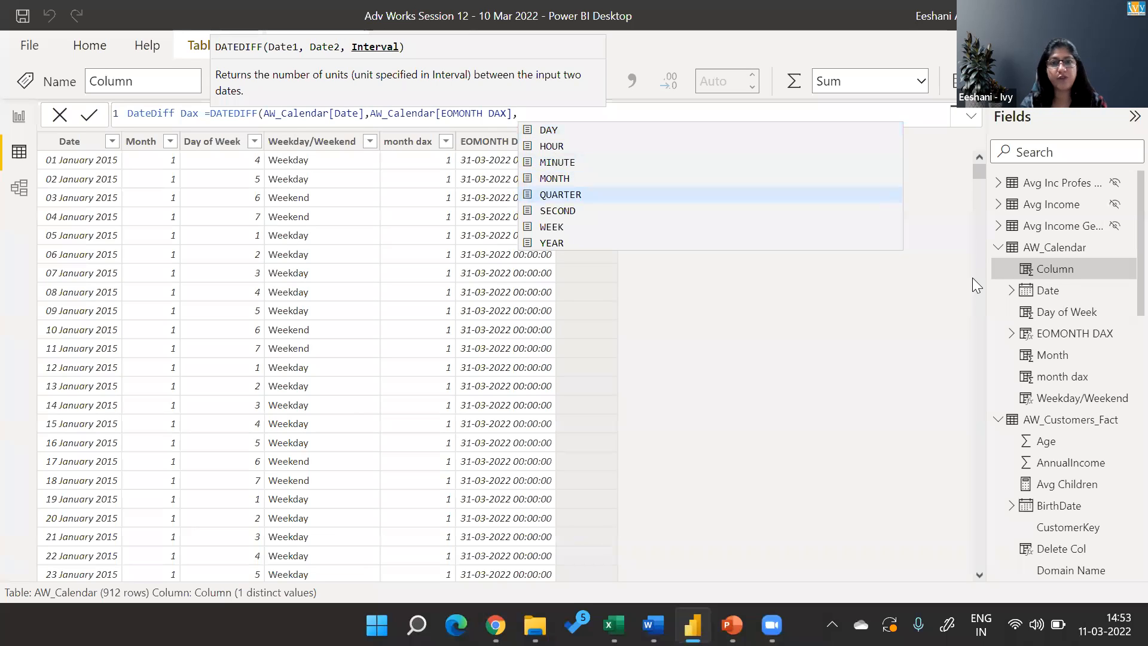
{"action": "type", "text": ")"}
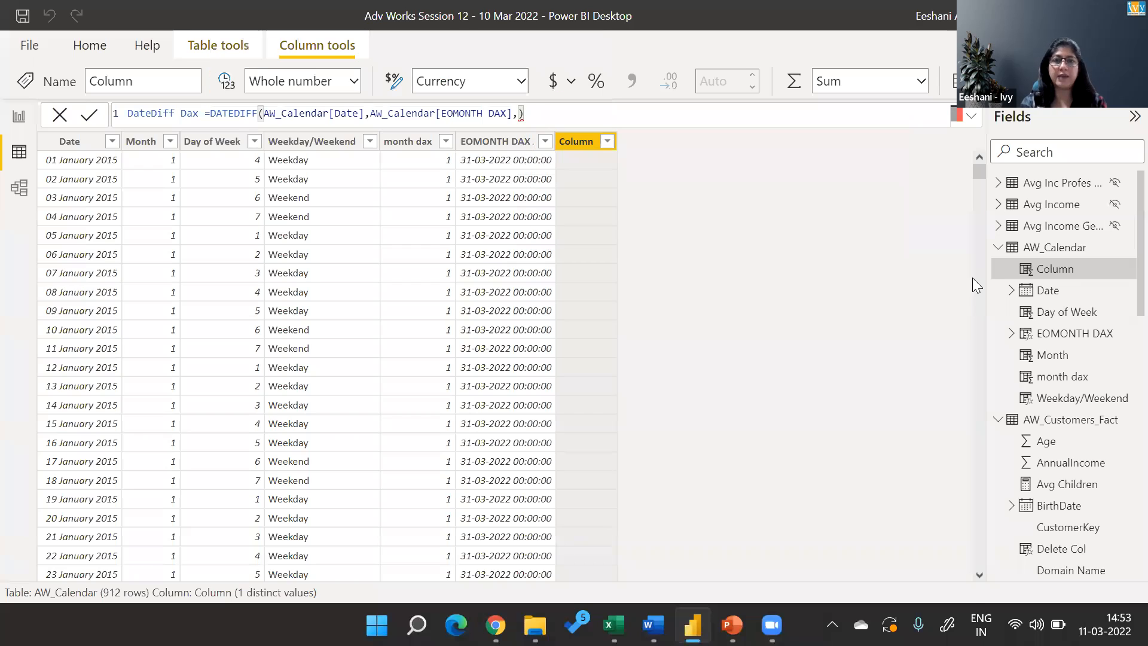
{"action": "key", "text": "BackSpace"}
{"action": "type", "text": "ye"}
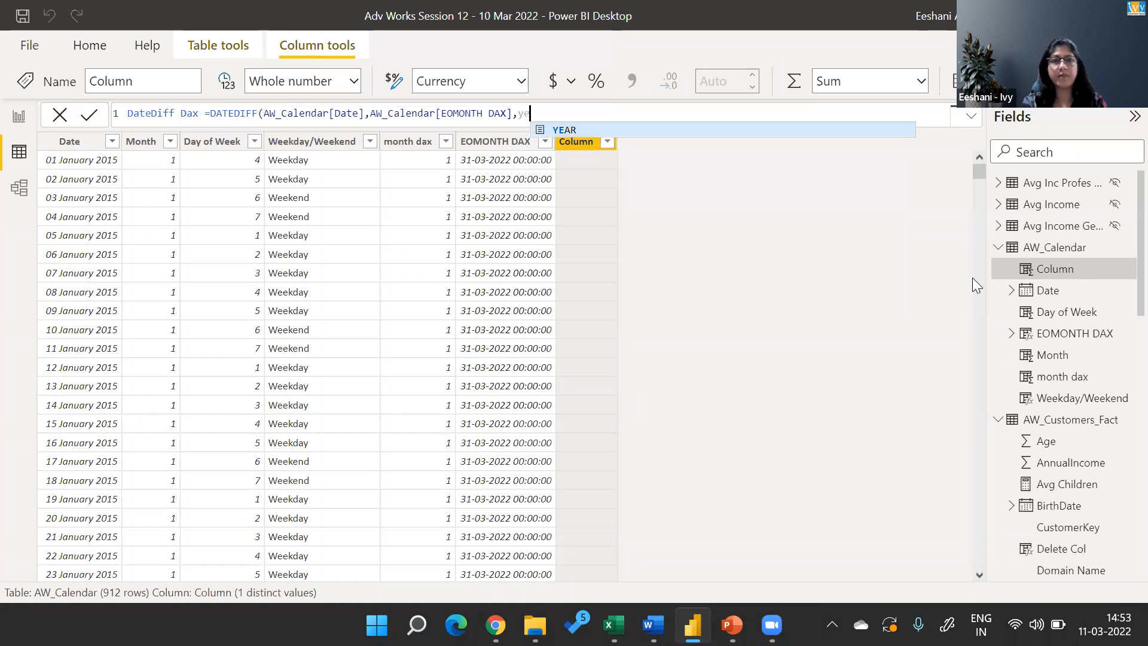
{"action": "key", "text": "Tab"}
{"action": "type", "text": ")"}
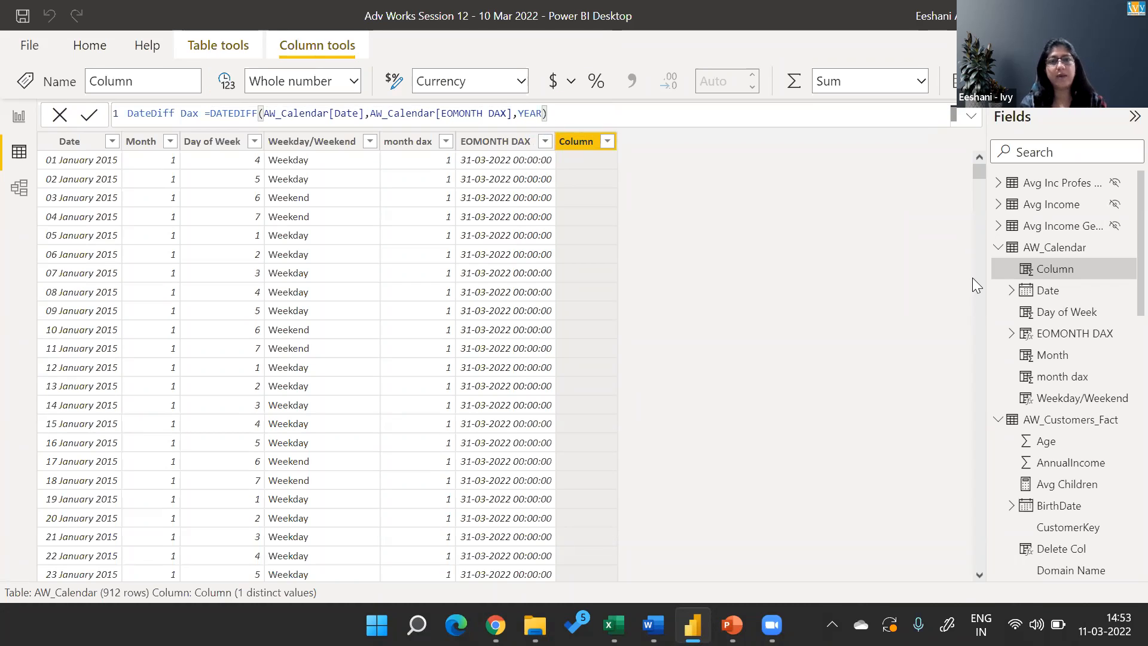
{"action": "key", "text": "Return"}
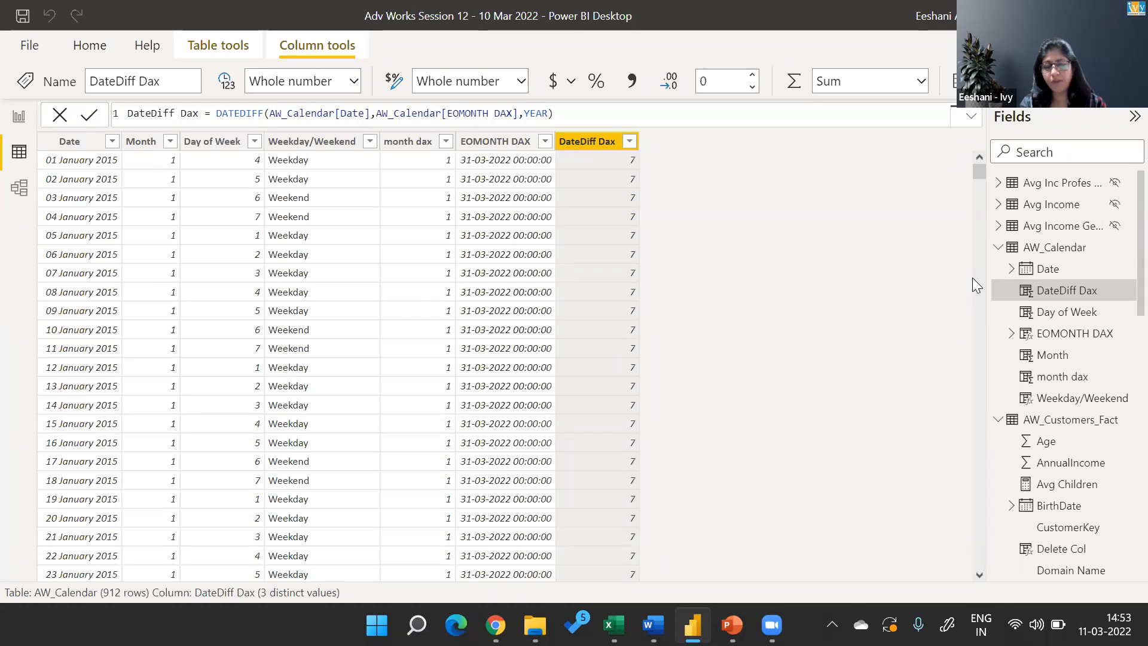
Change the interval in the DateDiff Dax formula to MONTH and commit it.
{"action": "double_click", "coordinate": [536, 113]}
{"action": "key", "text": "BackSpace"}
{"action": "type", "text": "month"}
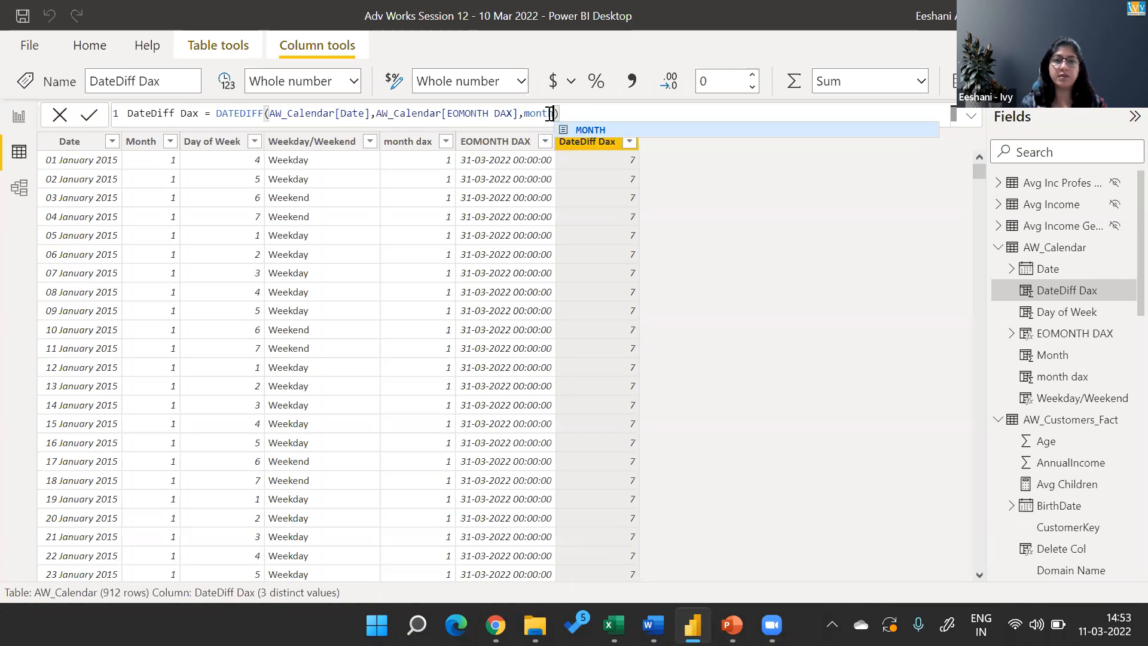
{"action": "key", "text": "Tab"}
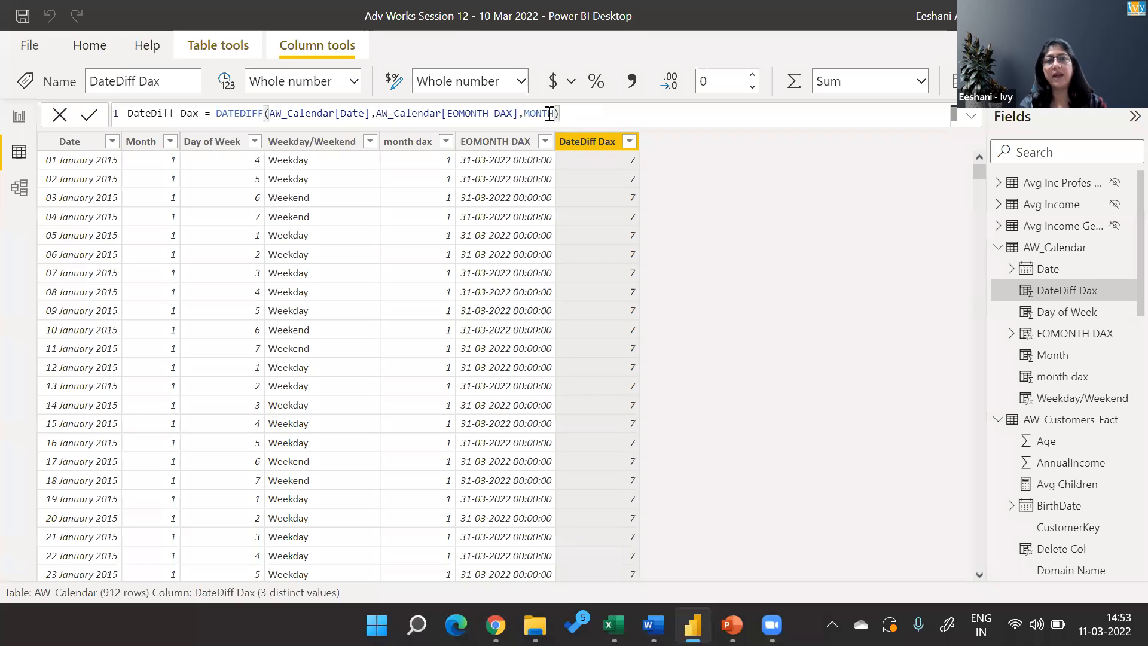
{"action": "key", "text": "Return"}
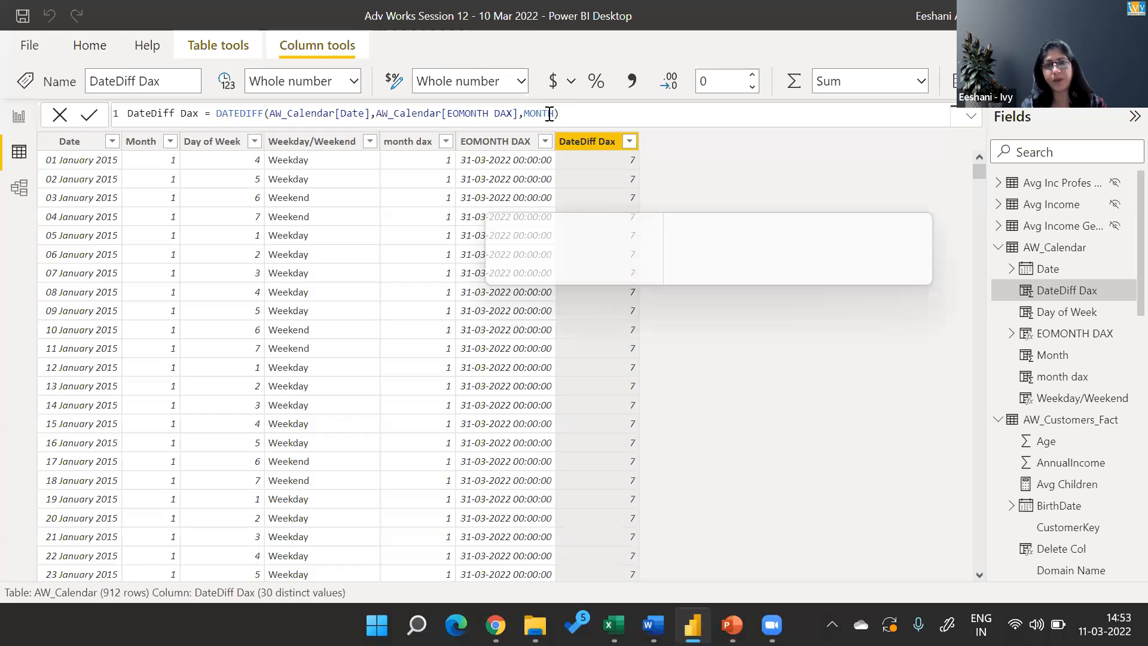
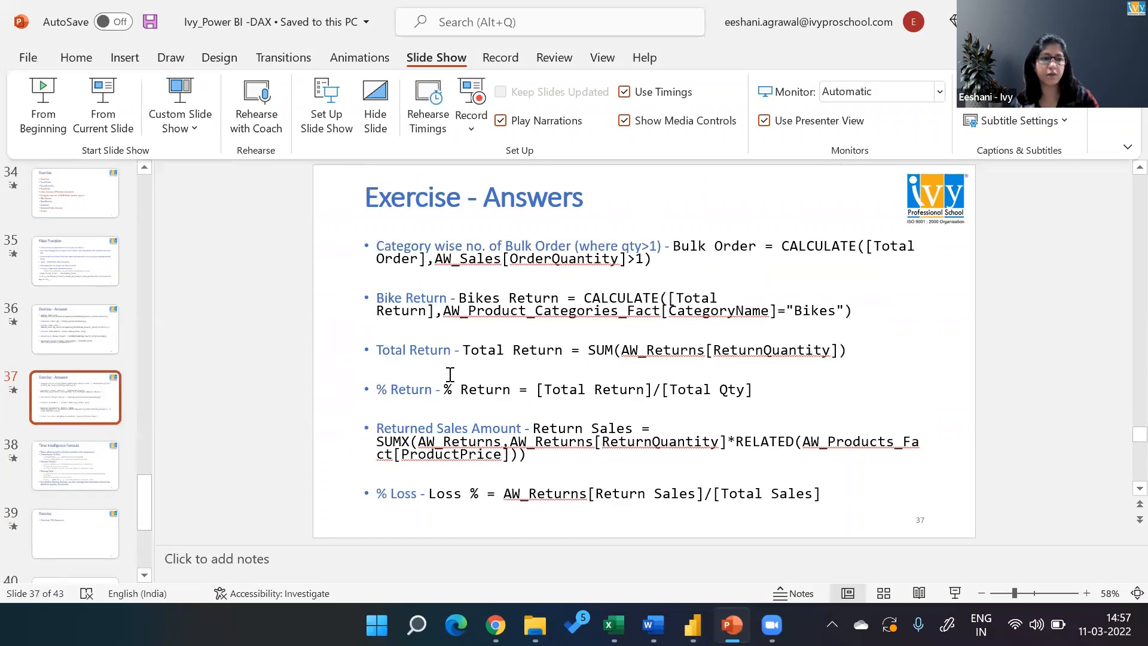
Browse the DAX slides covering the exercises, time intelligence, and the ALL, RELATED and CALCULATE functions.
{"action": "key", "text": "Up"}
{"action": "key", "text": "shift+Down"}
{"action": "key", "text": "Up"}
{"action": "key", "text": "Up"}
{"action": "key", "text": "Down"}
{"action": "key", "text": "Down"}
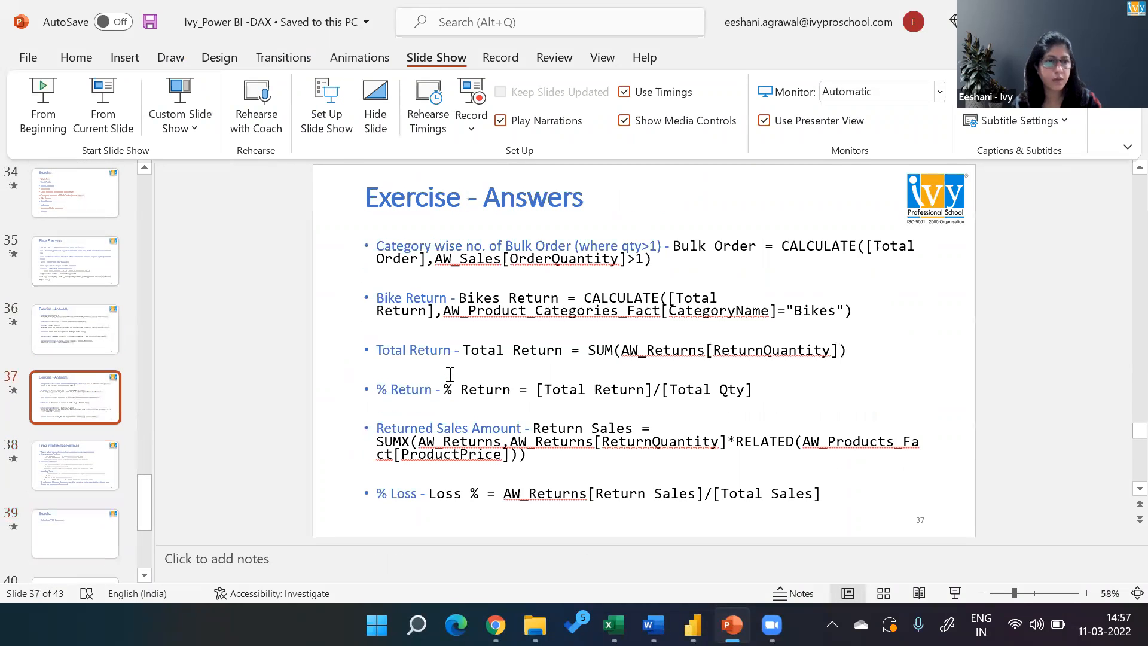
{"action": "key", "text": "shift+Down"}
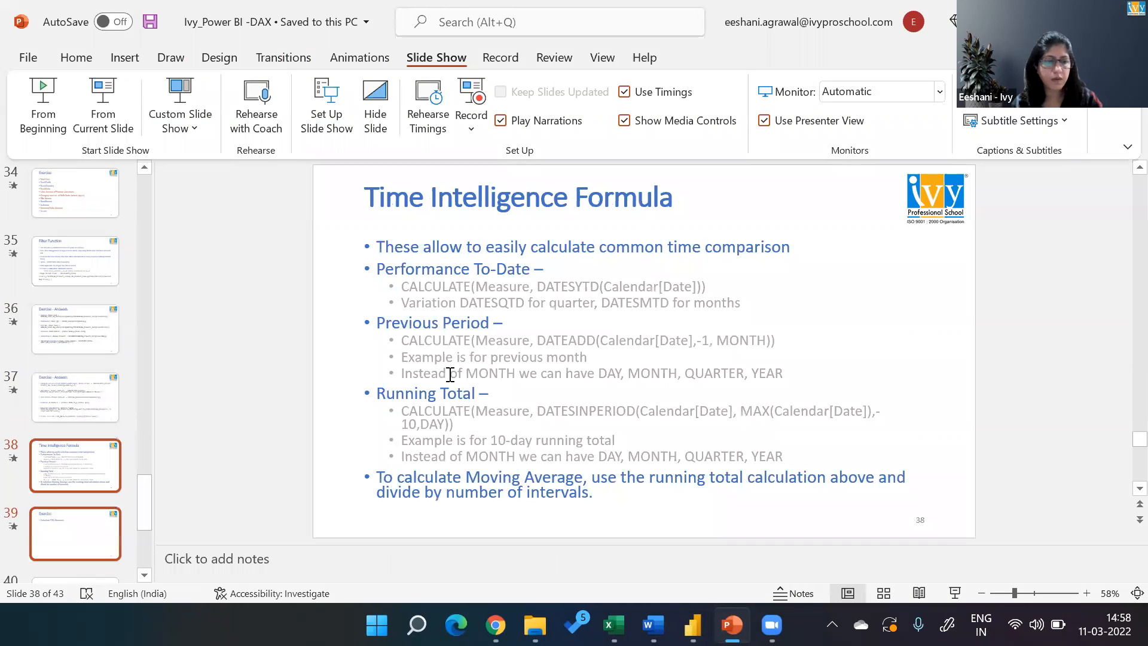
{"action": "key", "text": "Up"}
{"action": "key", "text": "Up"}
{"action": "key", "text": "Up"}
{"action": "key", "text": "Up"}
{"action": "key", "text": "Up"}
{"action": "key", "text": "Up"}
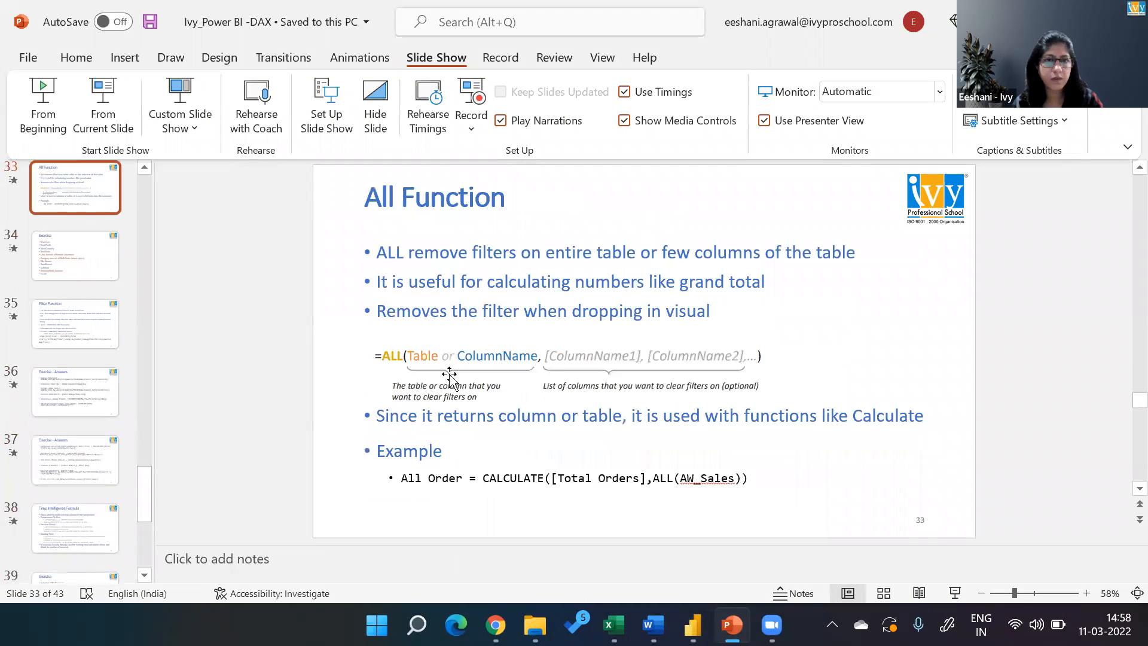
{"action": "key", "text": "Up"}
{"action": "key", "text": "Up"}
{"action": "key", "text": "Up"}
{"action": "key", "text": "Up"}
{"action": "key", "text": "Up"}
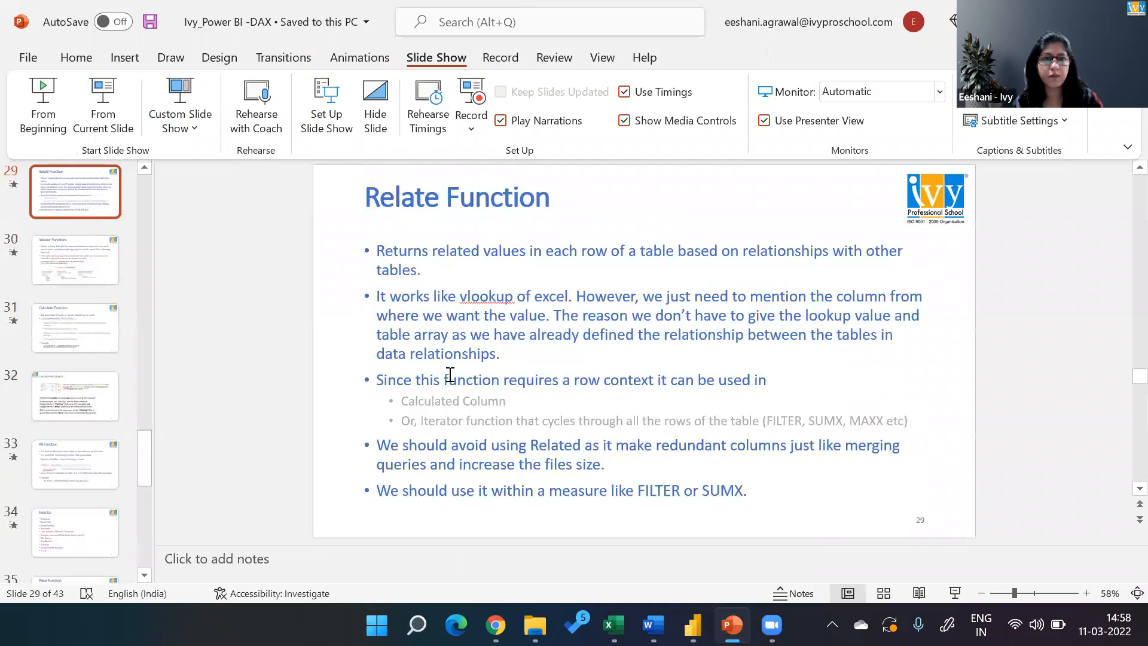
{"action": "key", "text": "Down"}
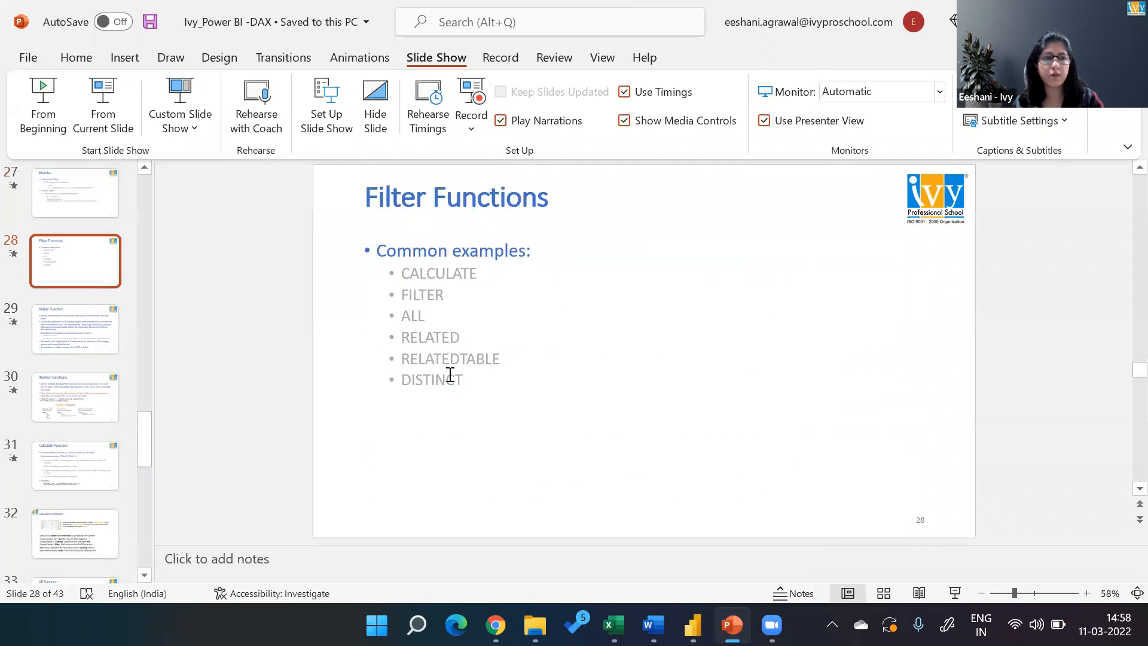
{"action": "key", "text": "Up"}
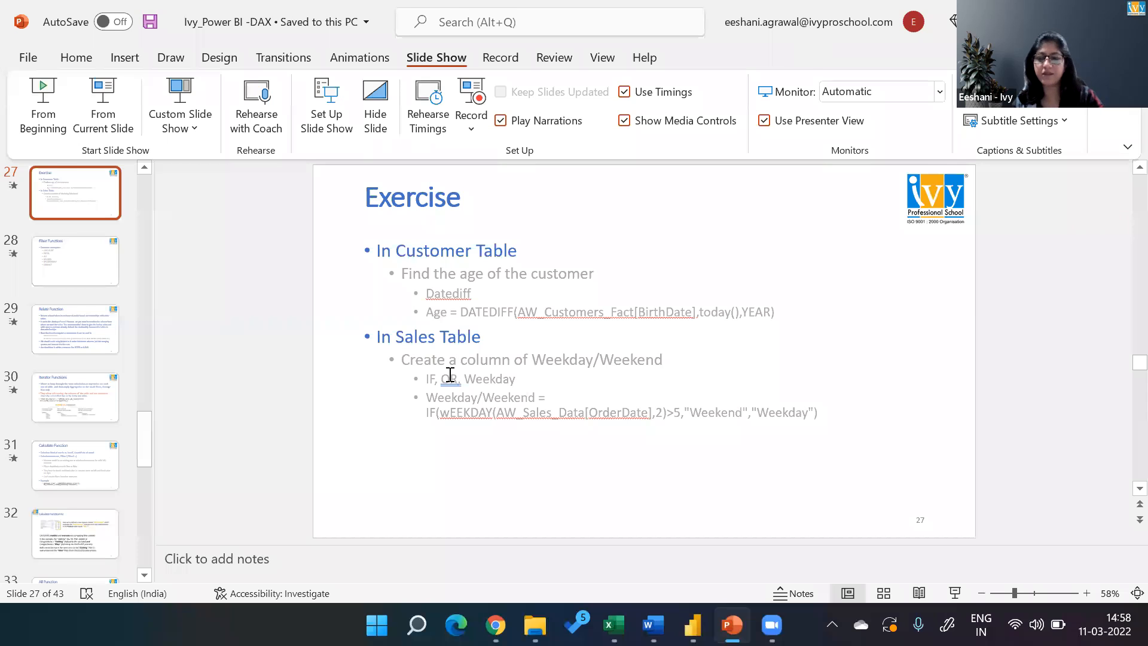
{"action": "key", "text": "Down"}
{"action": "key", "text": "Down"}
{"action": "key", "text": "Down"}
{"action": "key", "text": "Down"}
{"action": "key", "text": "Down"}
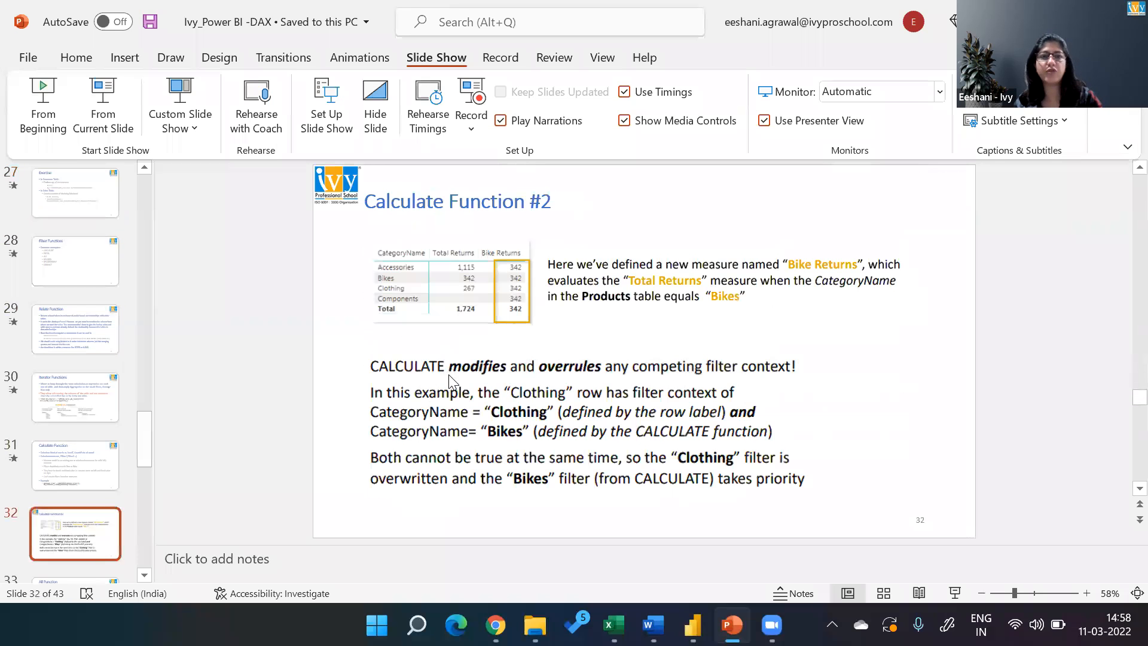
Switch to Power BI Desktop, show the report view and collapse the AW_Customers_Fact and AW_Calendar tables in the field list.
{"action": "key", "text": "alt+Tab"}
{"action": "key", "text": "alt+Down"}
{"action": "key", "text": "alt+Left"}
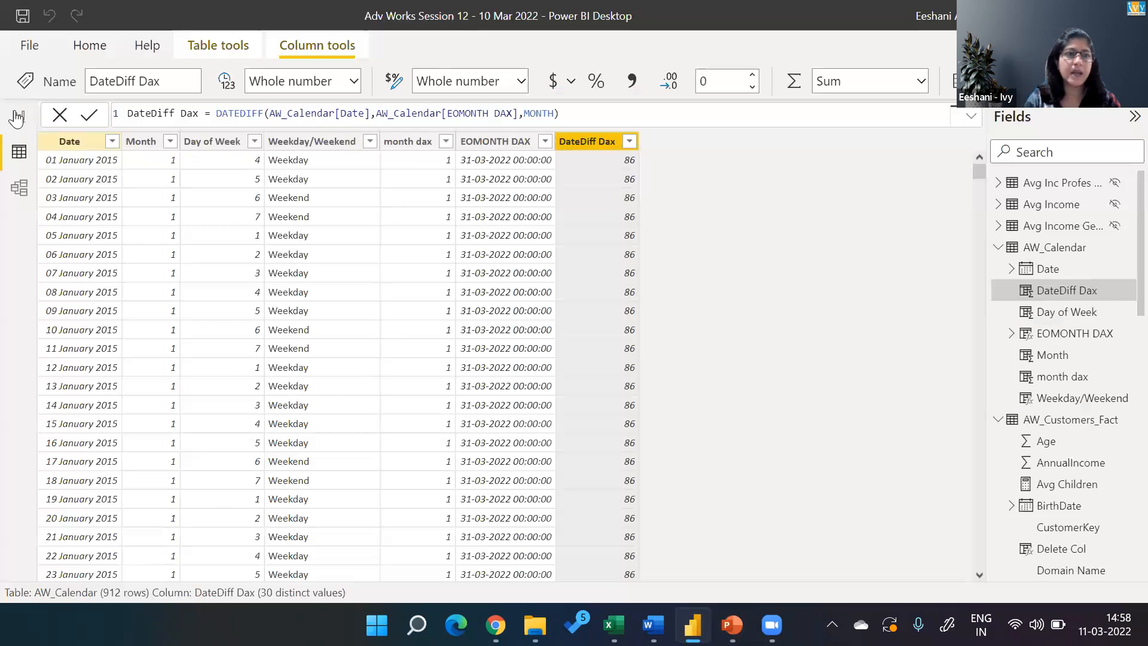
{"action": "left_click", "coordinate": [17, 118]}
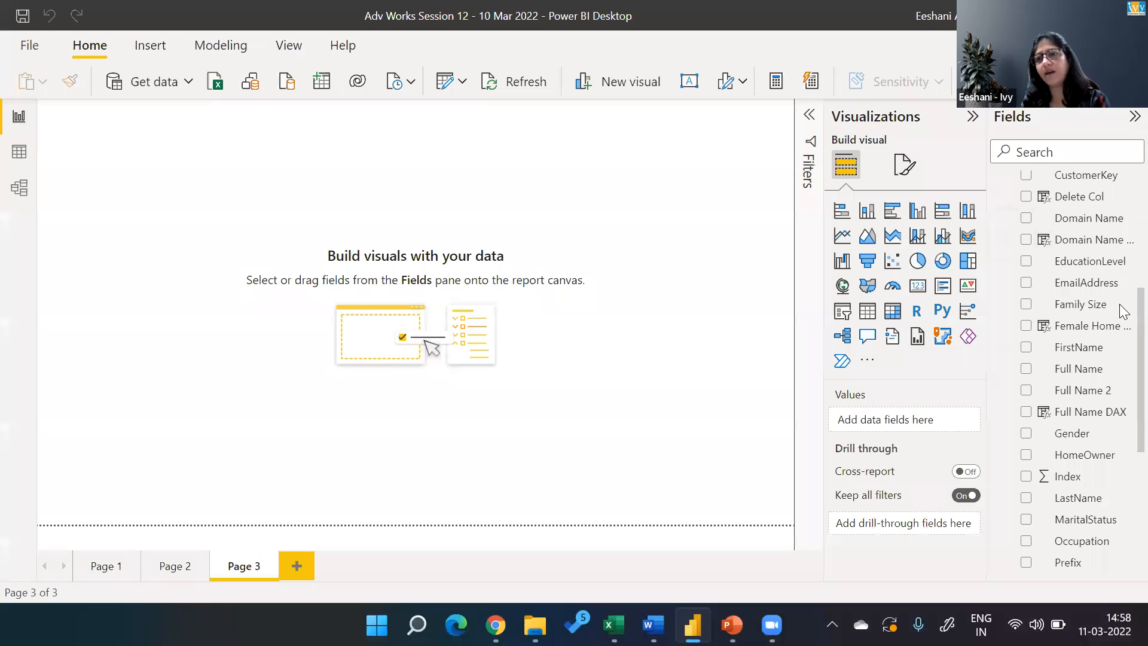
{"action": "scroll", "coordinate": [1118, 308], "scroll_direction": "up", "scroll_amount": 5}
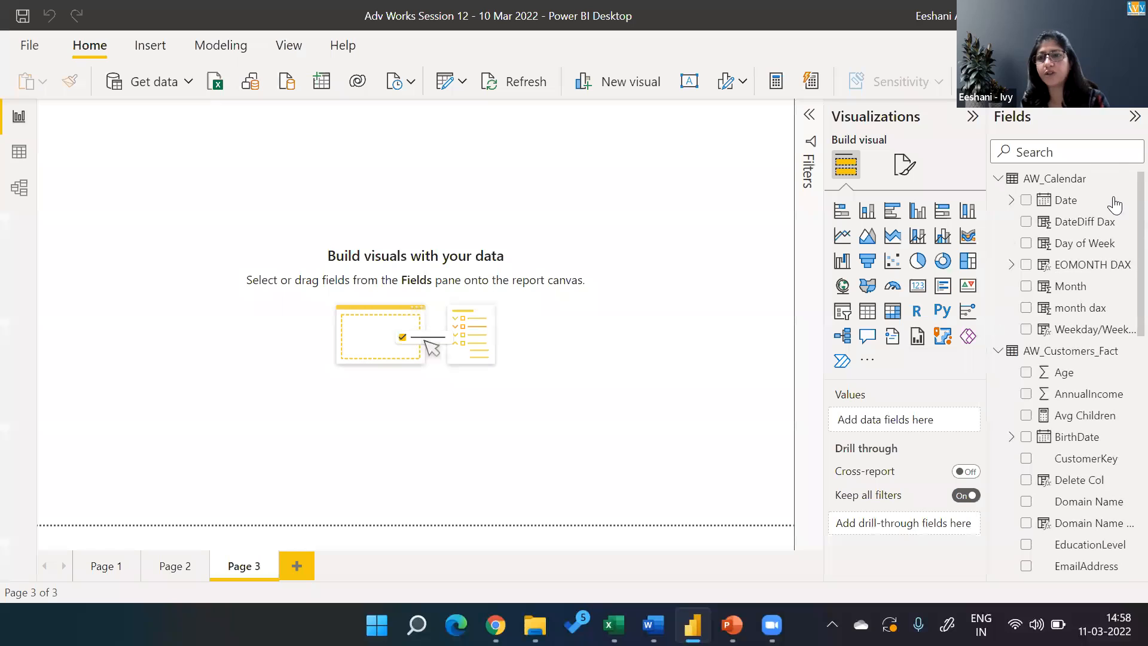
{"action": "left_click", "coordinate": [997, 351]}
{"action": "left_click", "coordinate": [998, 180]}
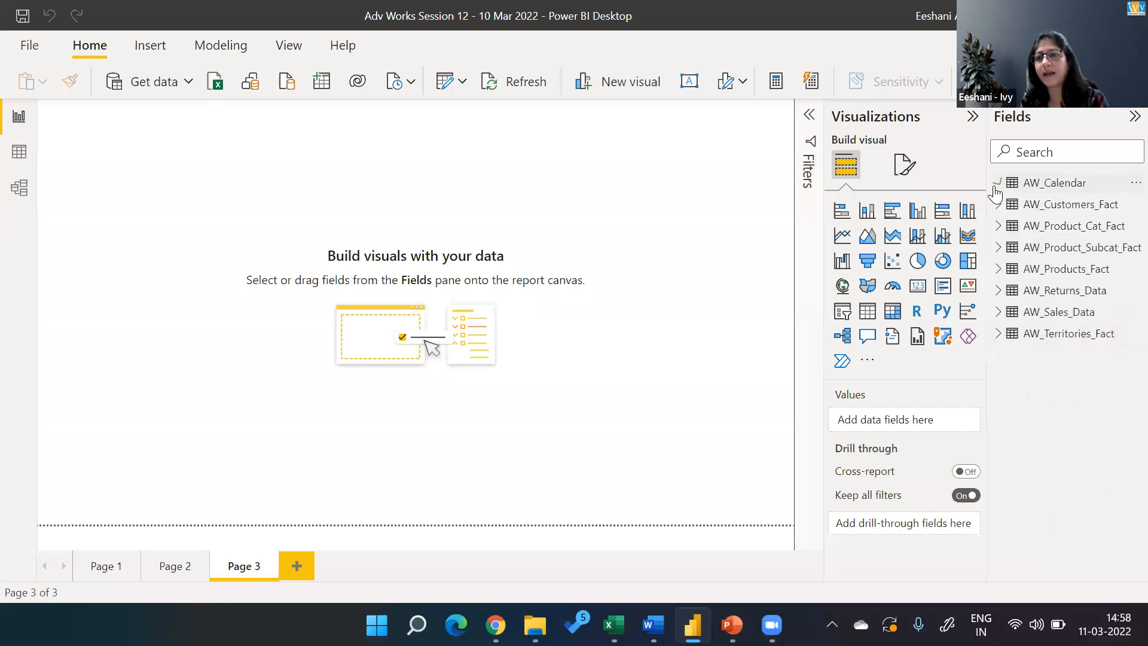
Delete the AW_Products_Fact.ProductCost and AW_Products_Fact.ProductPrice columns from the AW_Sales_Data table.
{"action": "left_click", "coordinate": [997, 312]}
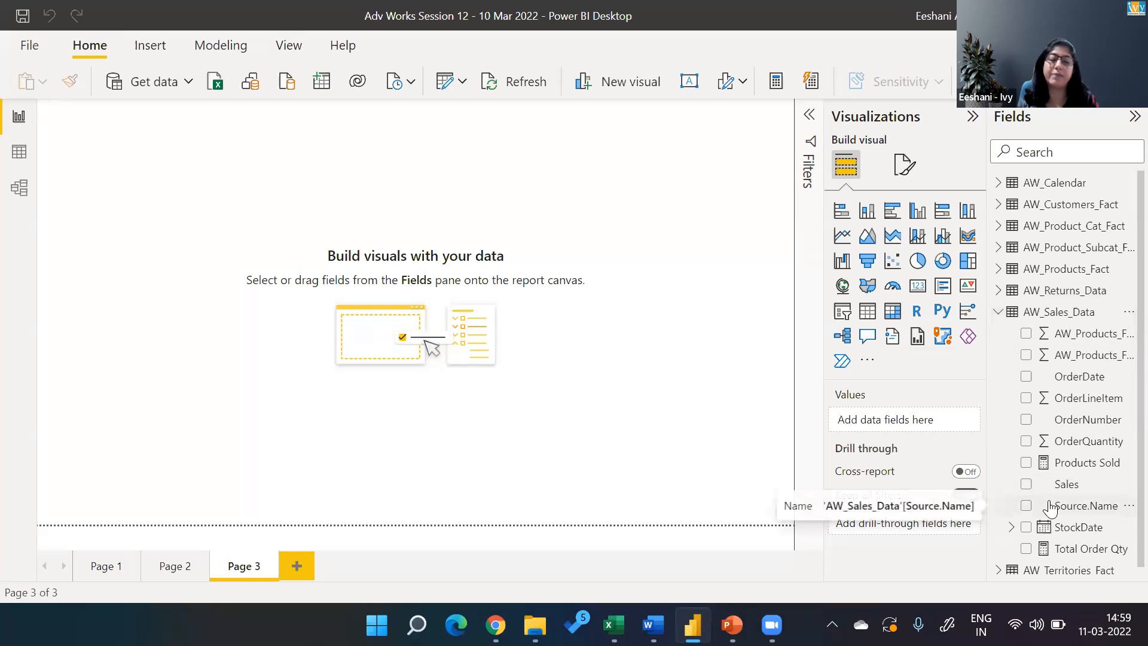
{"action": "left_click", "coordinate": [1127, 333]}
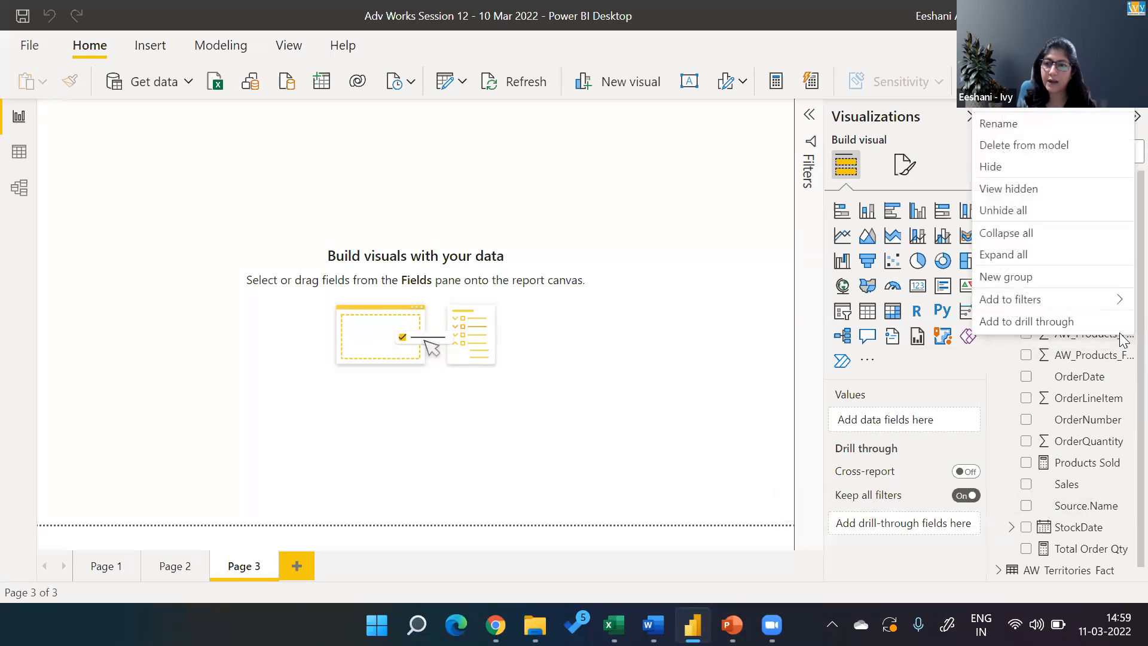
{"action": "left_click", "coordinate": [1005, 147]}
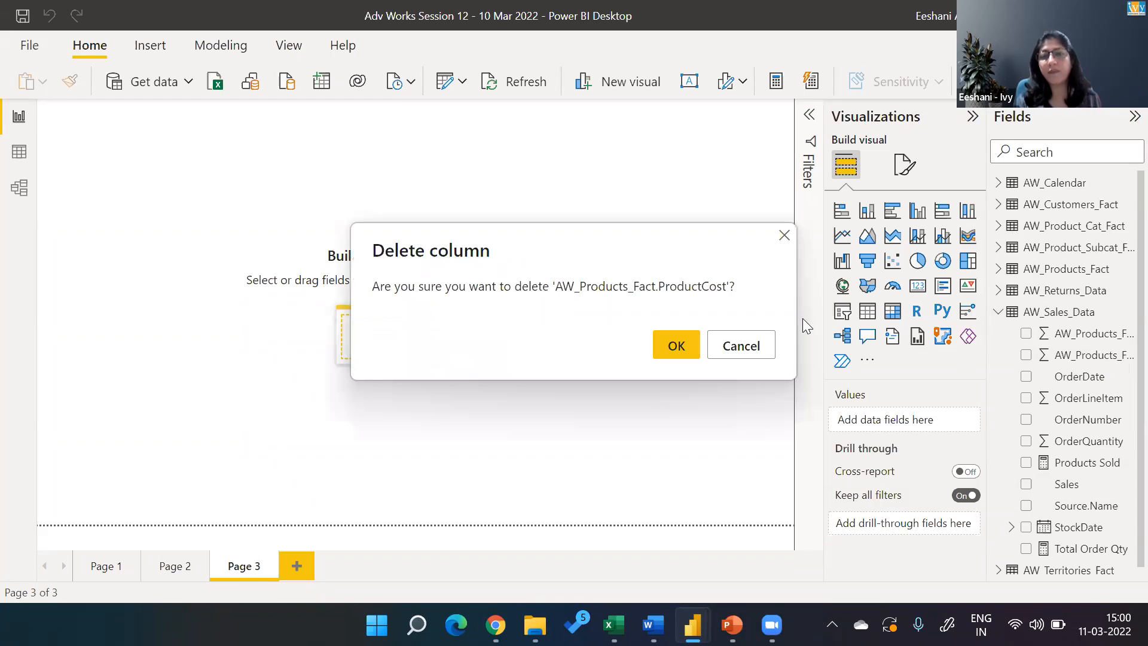
{"action": "left_click", "coordinate": [676, 345]}
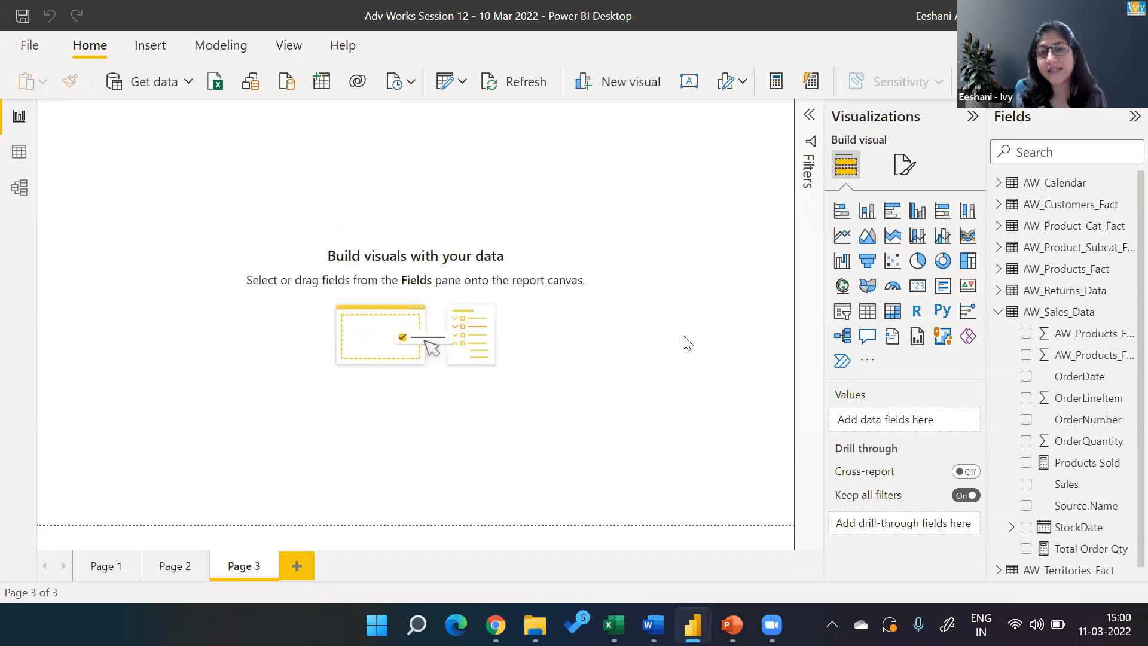
{"action": "left_click", "coordinate": [1127, 334]}
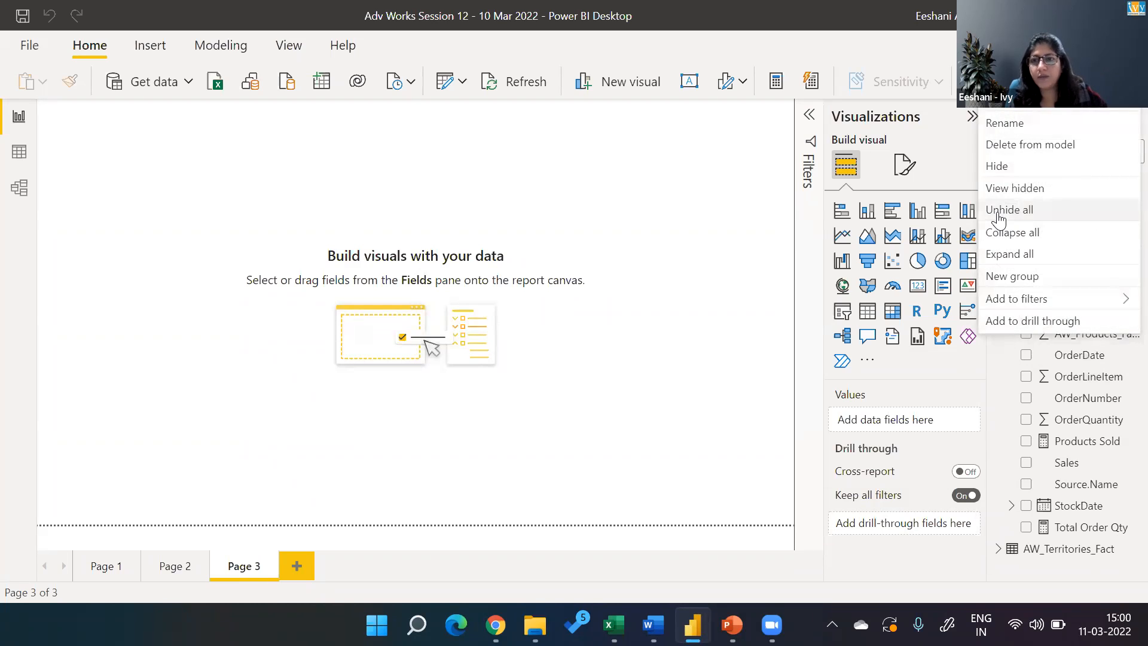
{"action": "left_click", "coordinate": [1000, 144]}
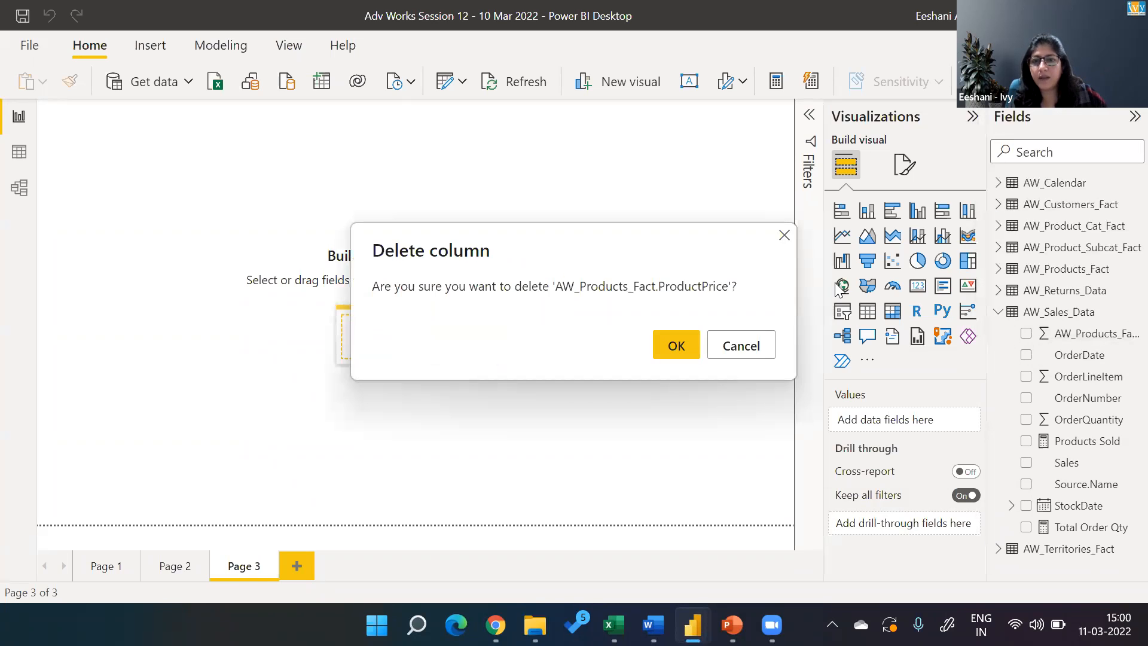
{"action": "left_click", "coordinate": [695, 345]}
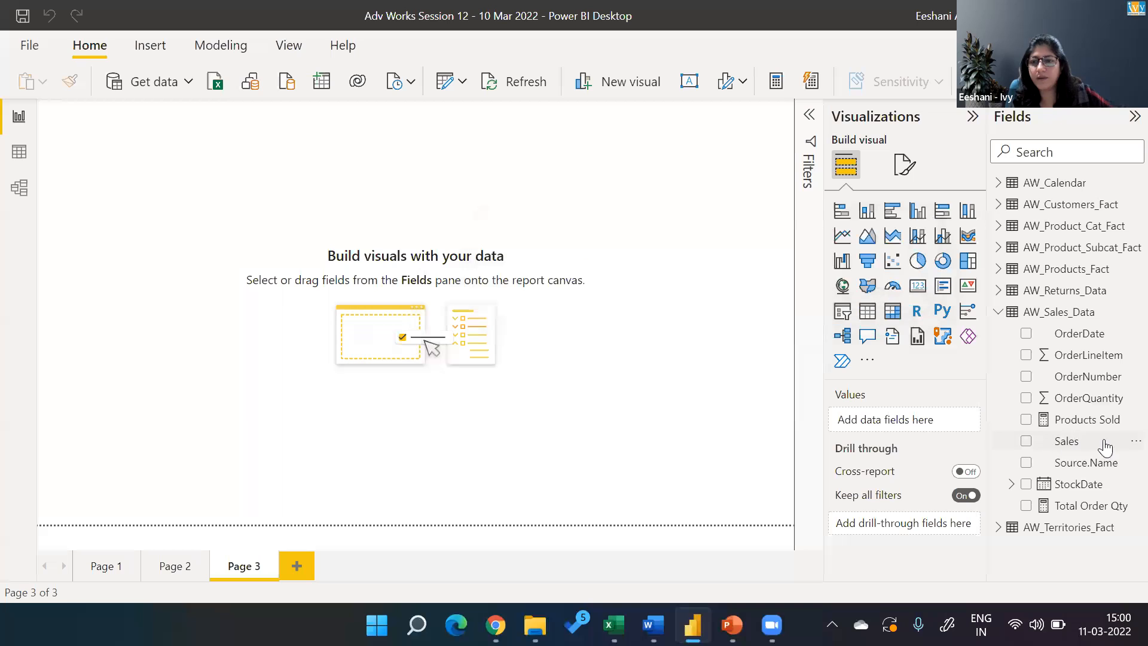
Delete the Sales column from the AW_Sales_Data table.
{"action": "left_click", "coordinate": [1127, 446]}
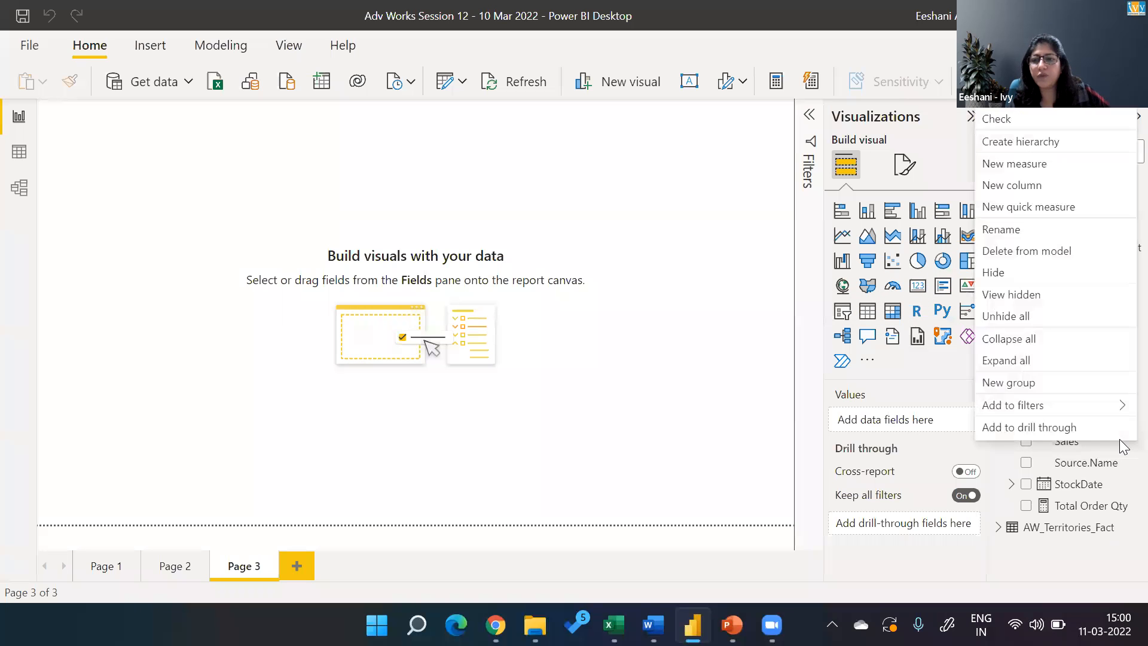
{"action": "left_click", "coordinate": [1002, 251]}
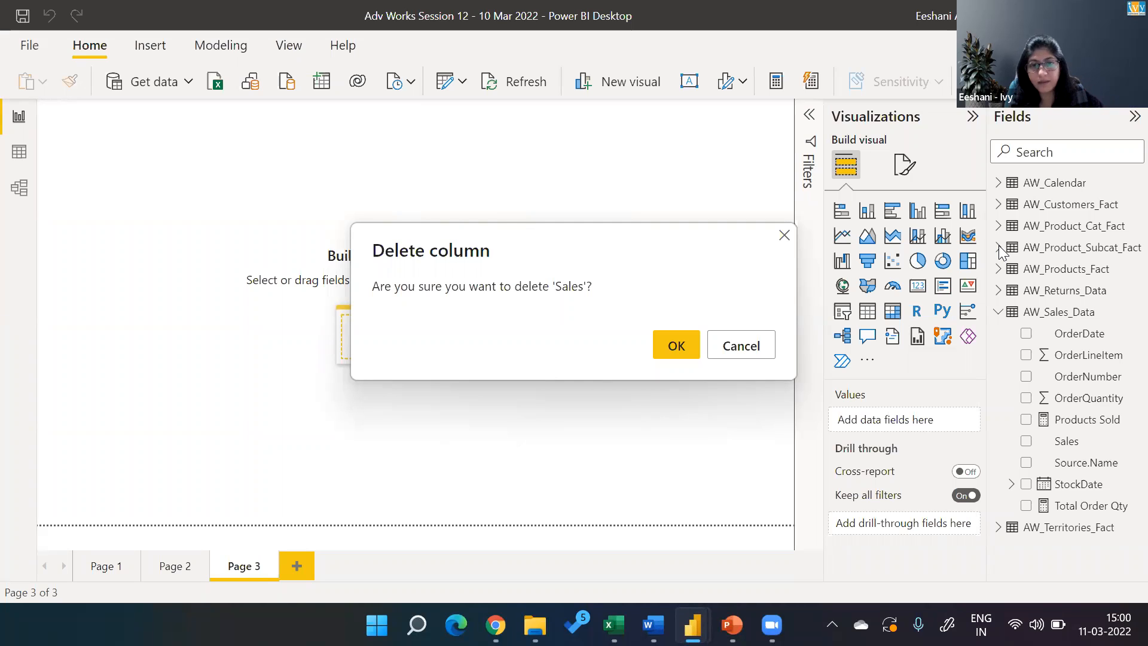
{"action": "left_click", "coordinate": [675, 350]}
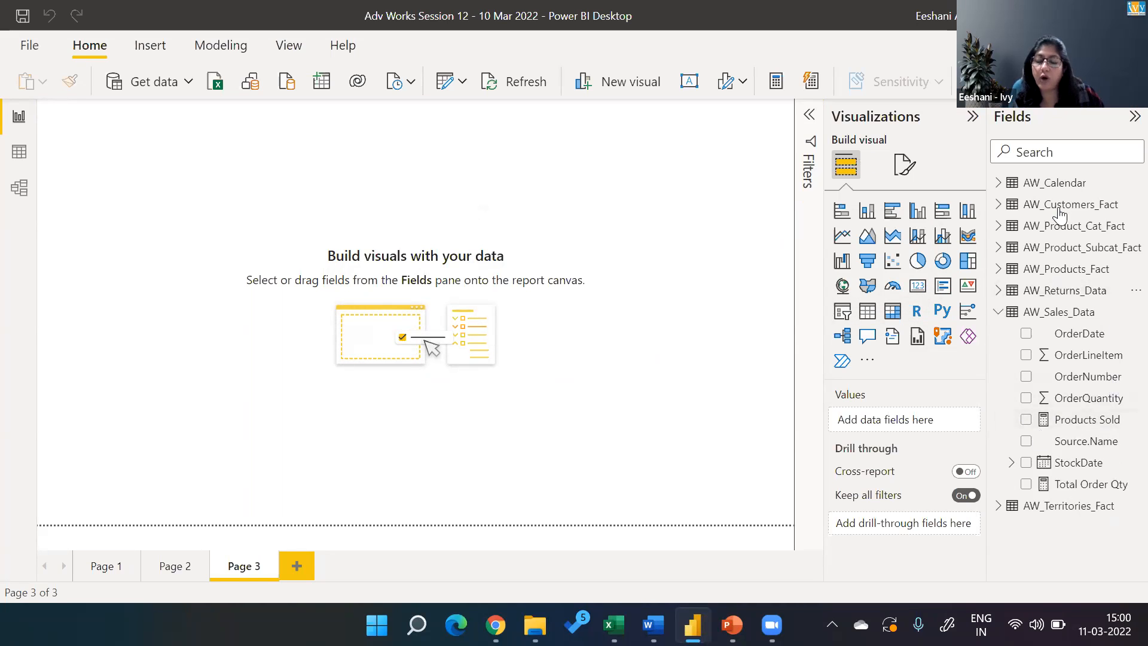
Create a calculated column in the AW_Sales_Data table and name it Sales DAX COl in its formula.
{"action": "right_click", "coordinate": [1045, 315]}
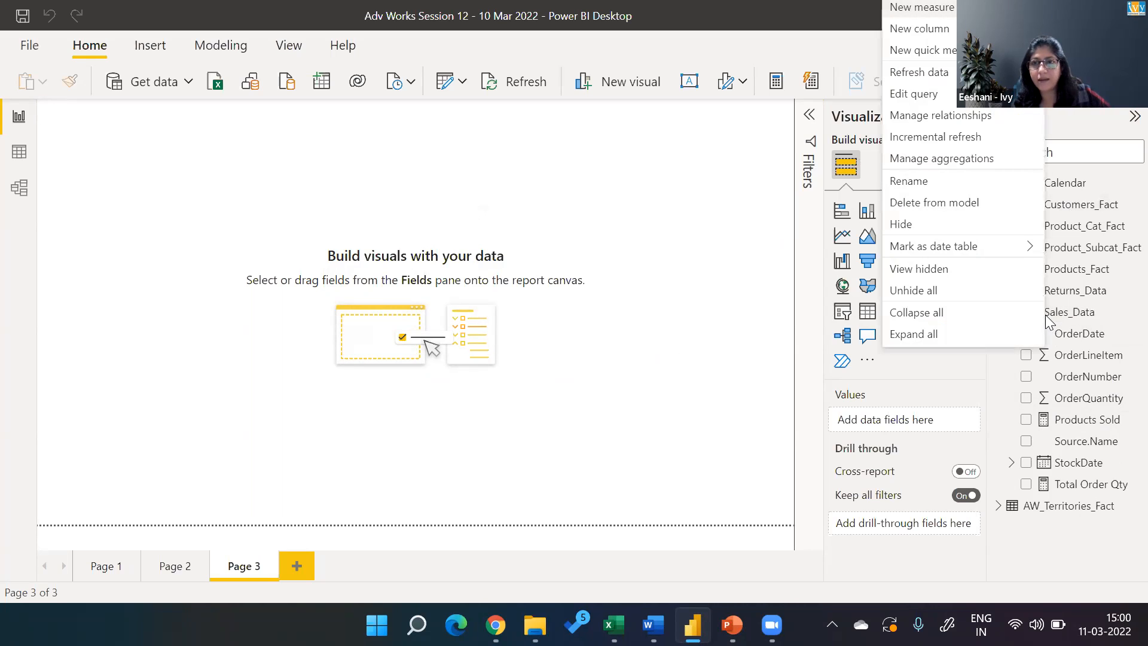
{"action": "left_click", "coordinate": [920, 29]}
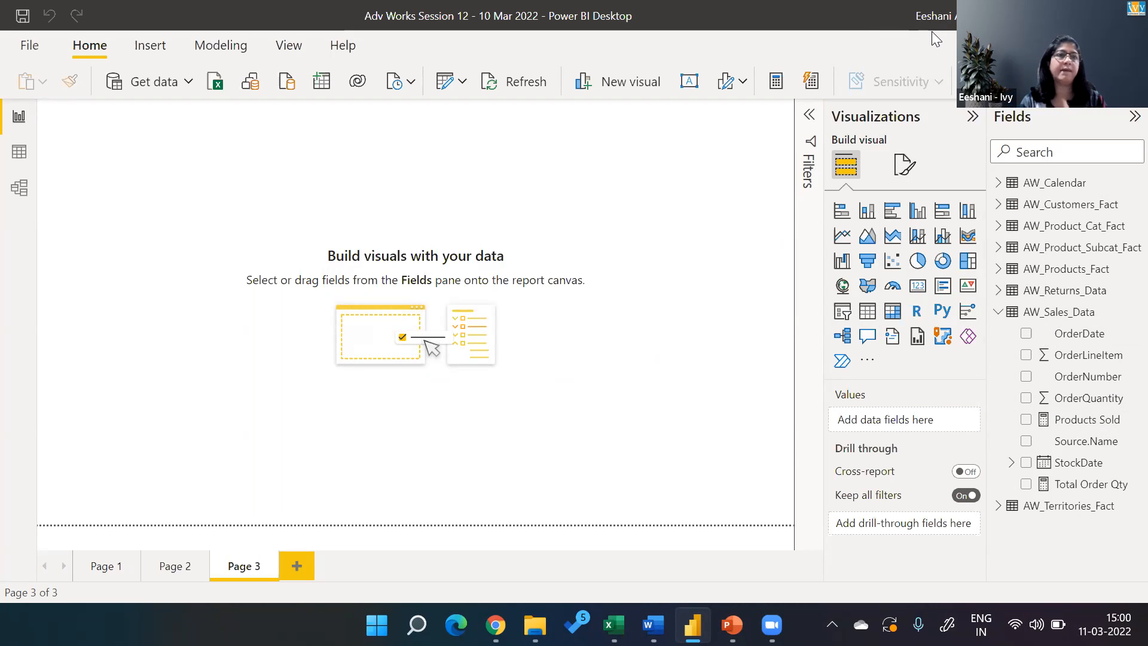
{"action": "key", "text": "shift+Right"}
{"action": "key", "text": "shift+Right"}
{"action": "key", "text": "shift+Right"}
{"action": "key", "text": "shift+Right"}
{"action": "type", "text": "Sales DAX Col"}
{"action": "key", "text": "Right"}
{"action": "key", "text": "Right"}
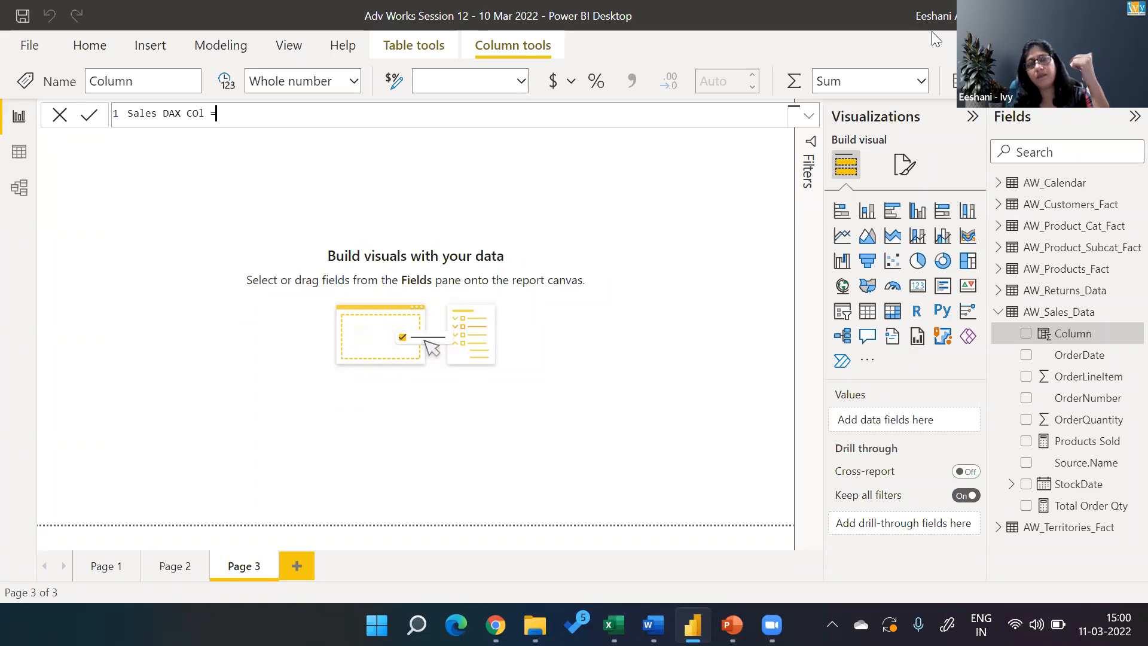
Begin the Sales DAX COl formula with AW_Sales_Data[OrderQuantity] multiplied by an opened bracket expression.
{"action": "type", "text": "order"}
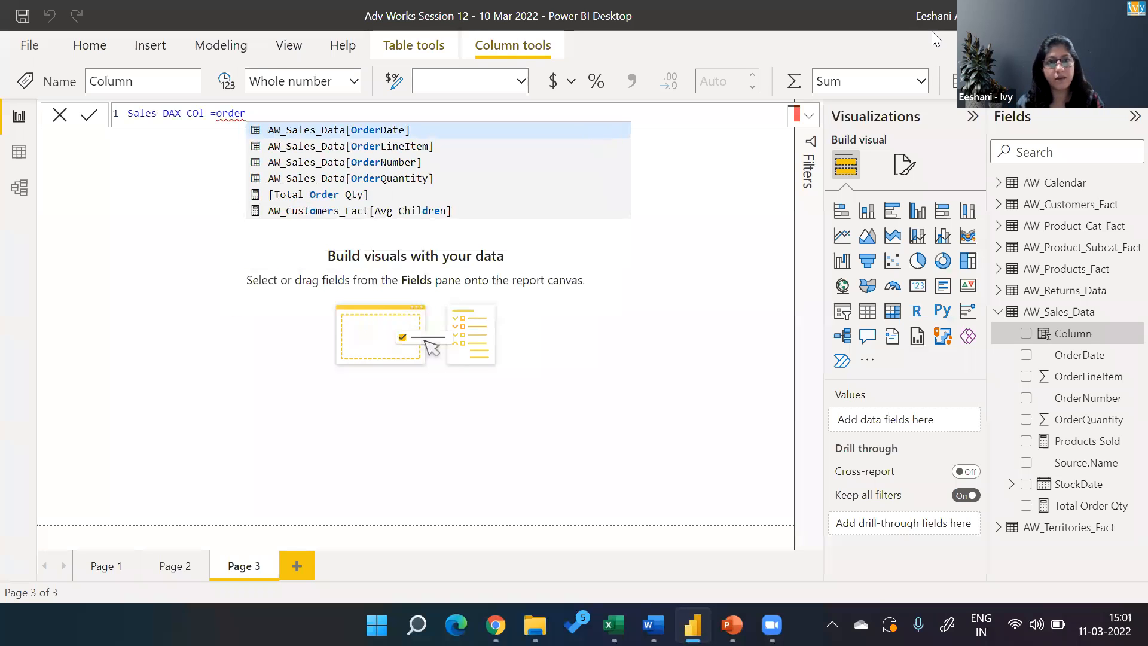
{"action": "key", "text": "Down"}
{"action": "key", "text": "Down"}
{"action": "key", "text": "Down"}
{"action": "key", "text": "Tab"}
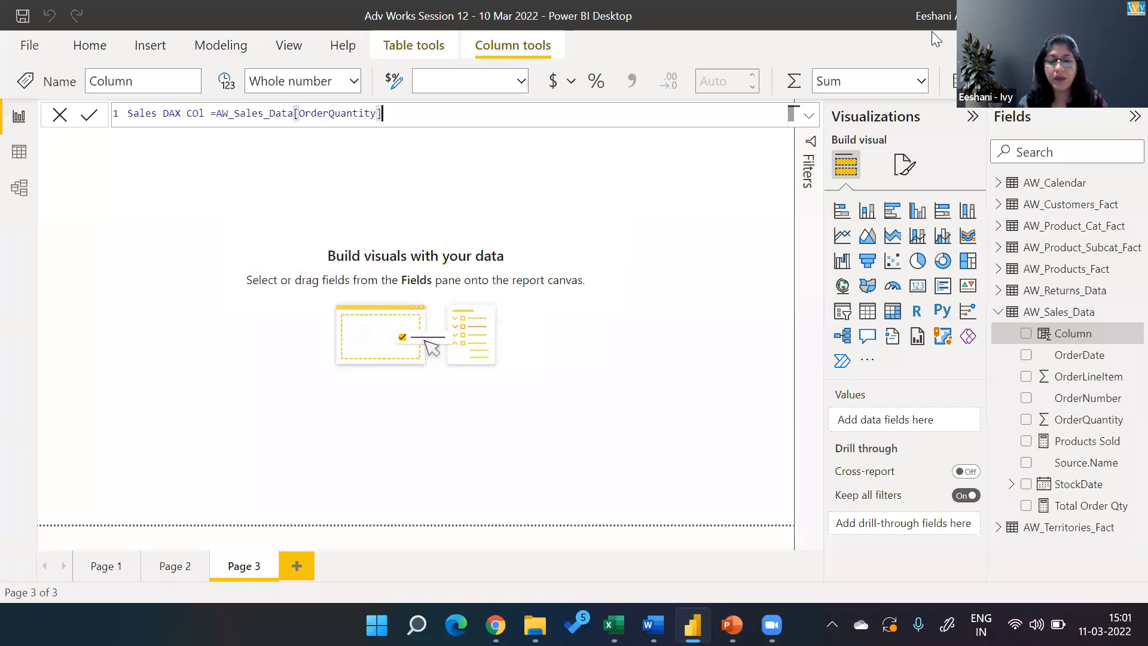
{"action": "type", "text": "*("}
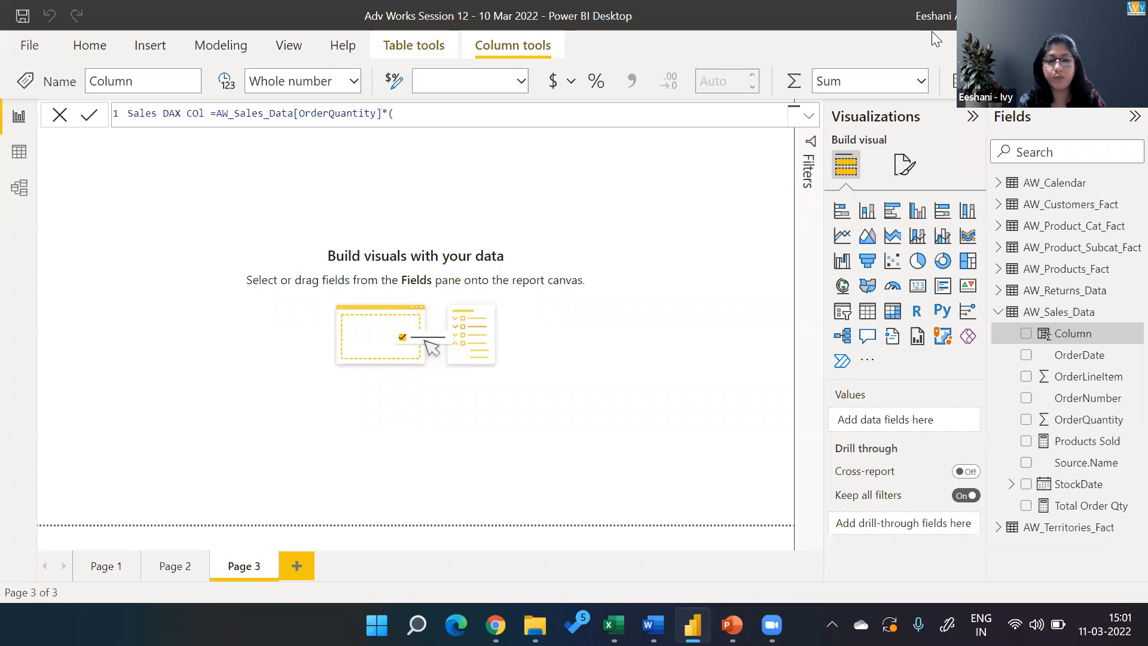
{"action": "type", "text": "proce"}
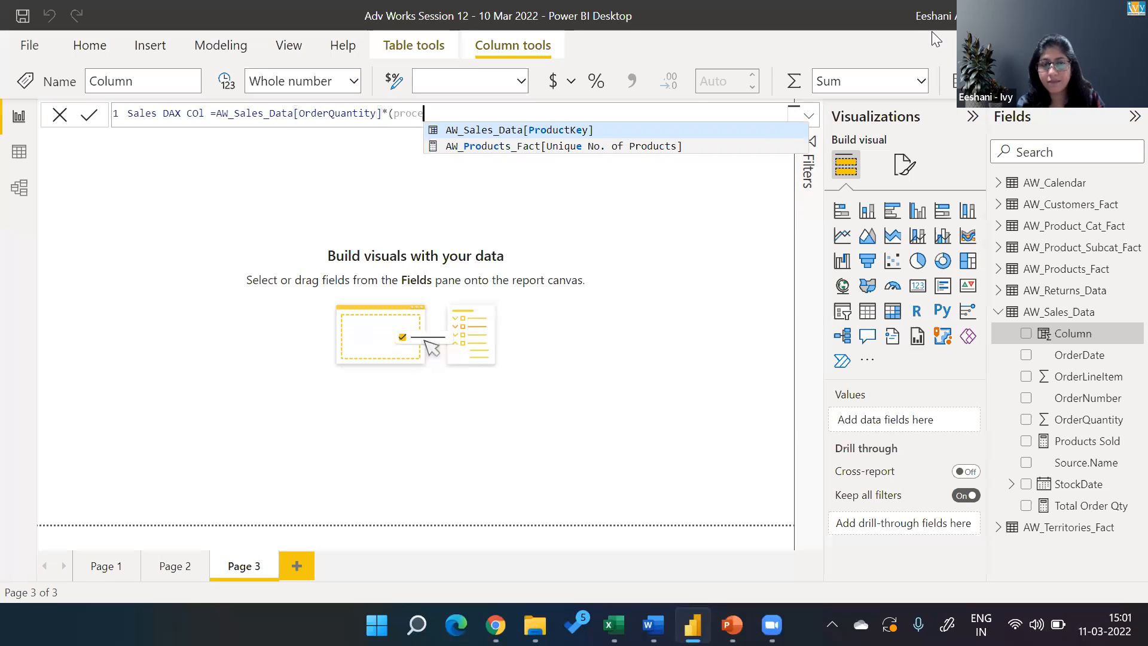
{"action": "key", "text": "BackSpace"}
{"action": "key", "text": "BackSpace"}
{"action": "key", "text": "BackSpace"}
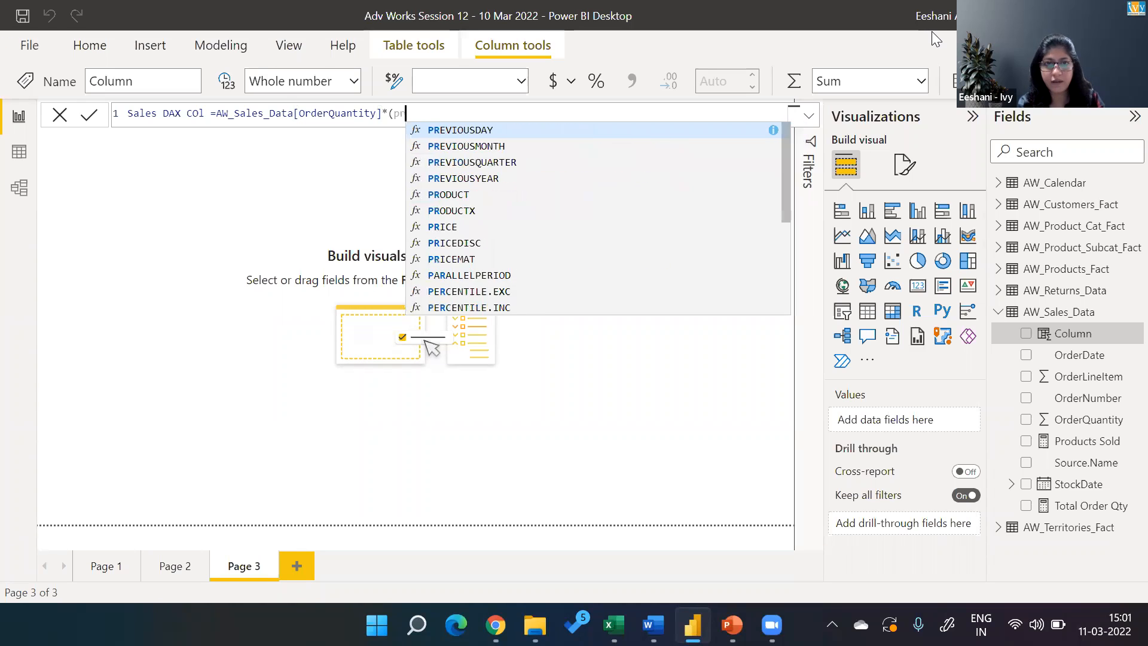
{"action": "type", "text": "ic"}
{"action": "key", "text": "BackSpace"}
{"action": "key", "text": "BackSpace"}
{"action": "key", "text": "BackSpace"}
{"action": "key", "text": "BackSpace"}
Add RELATED(AW_Products_Fact[ProductPrice]) inside the bracket, followed by a minus sign.
{"action": "type", "text": "r"}
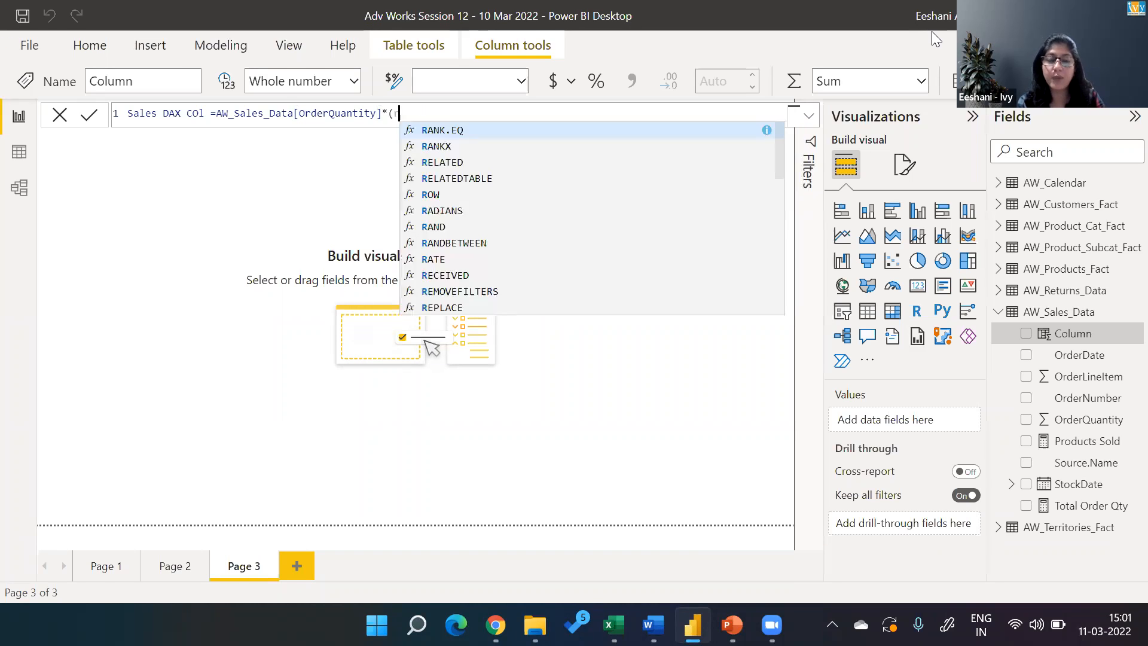
{"action": "type", "text": "el"}
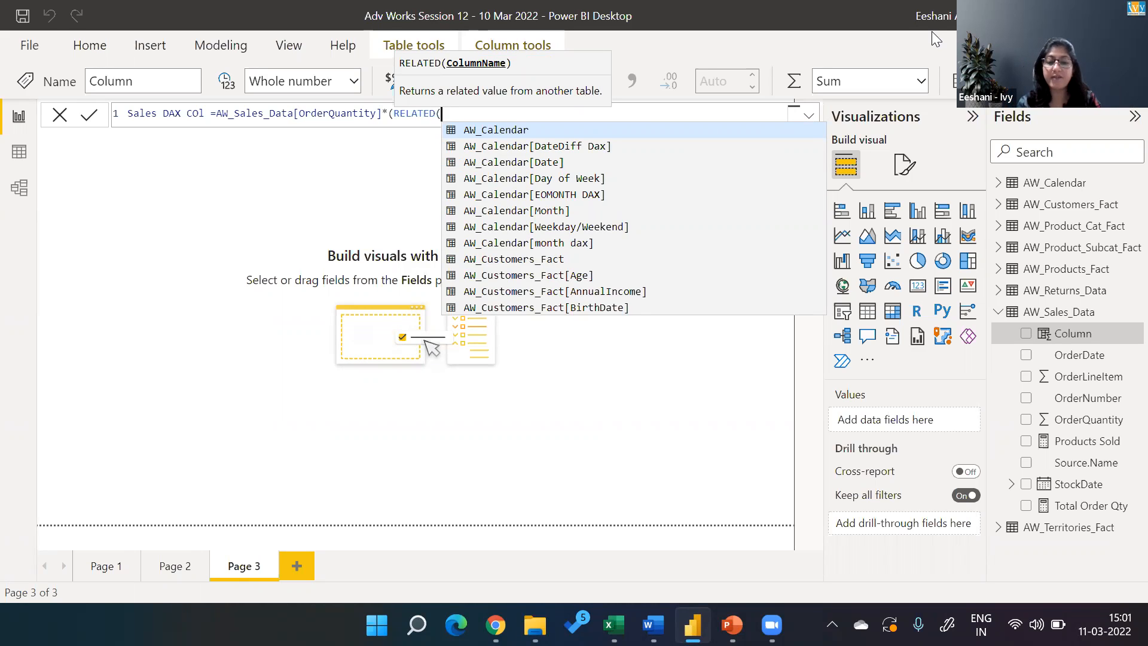
{"action": "type", "text": "price"}
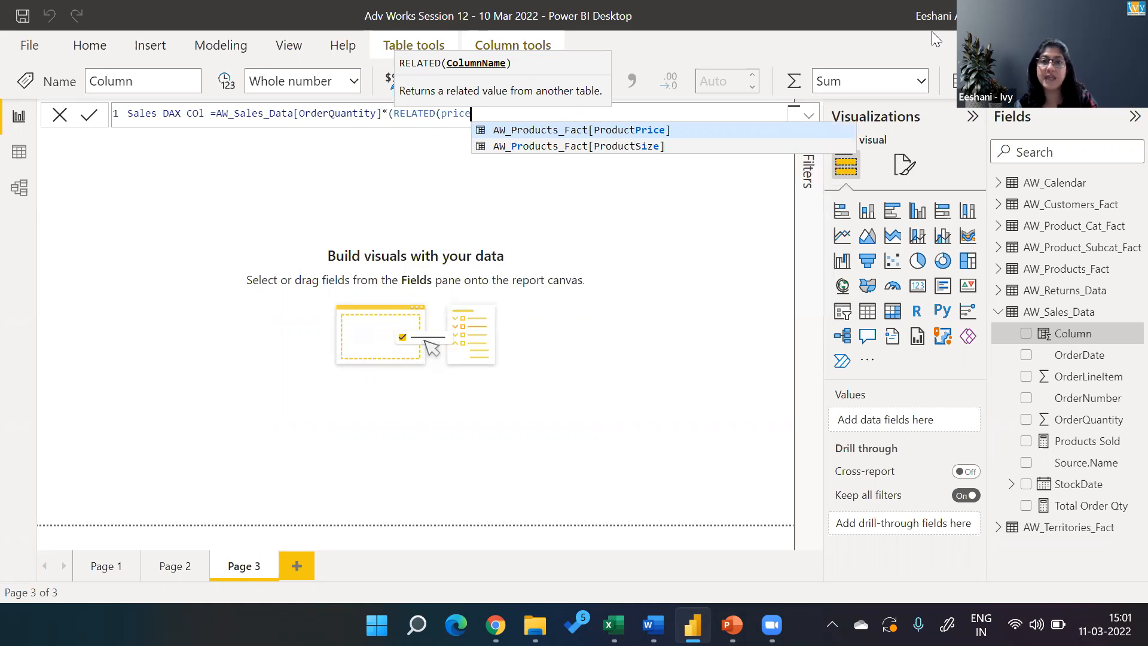
{"action": "key", "text": "Tab"}
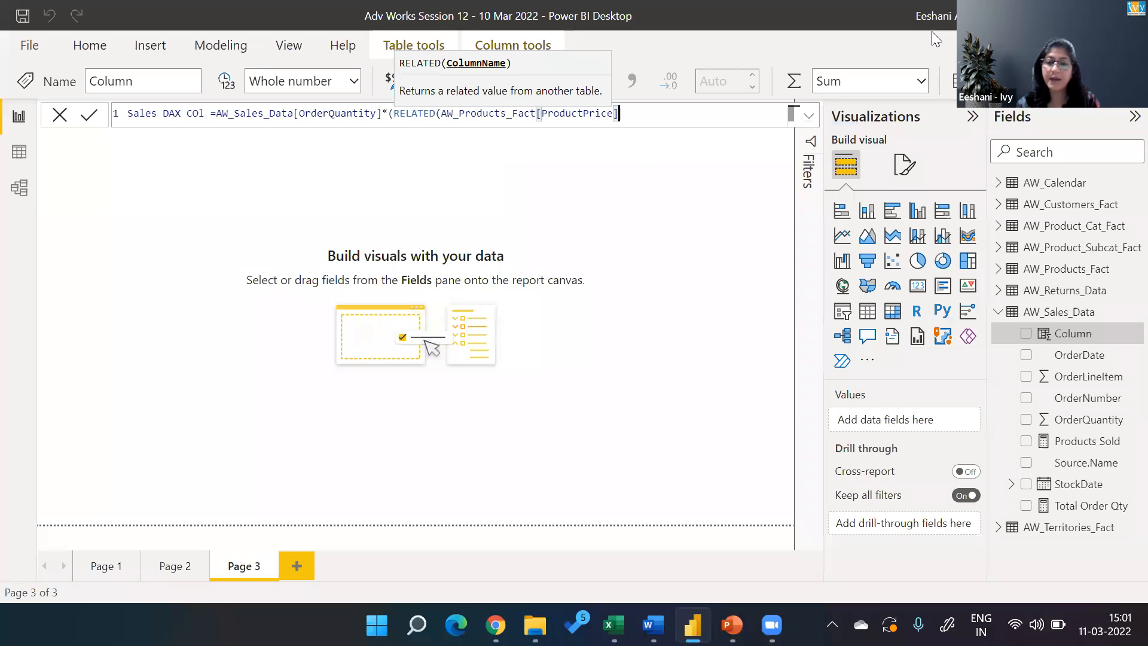
{"action": "type", "text": ")-"}
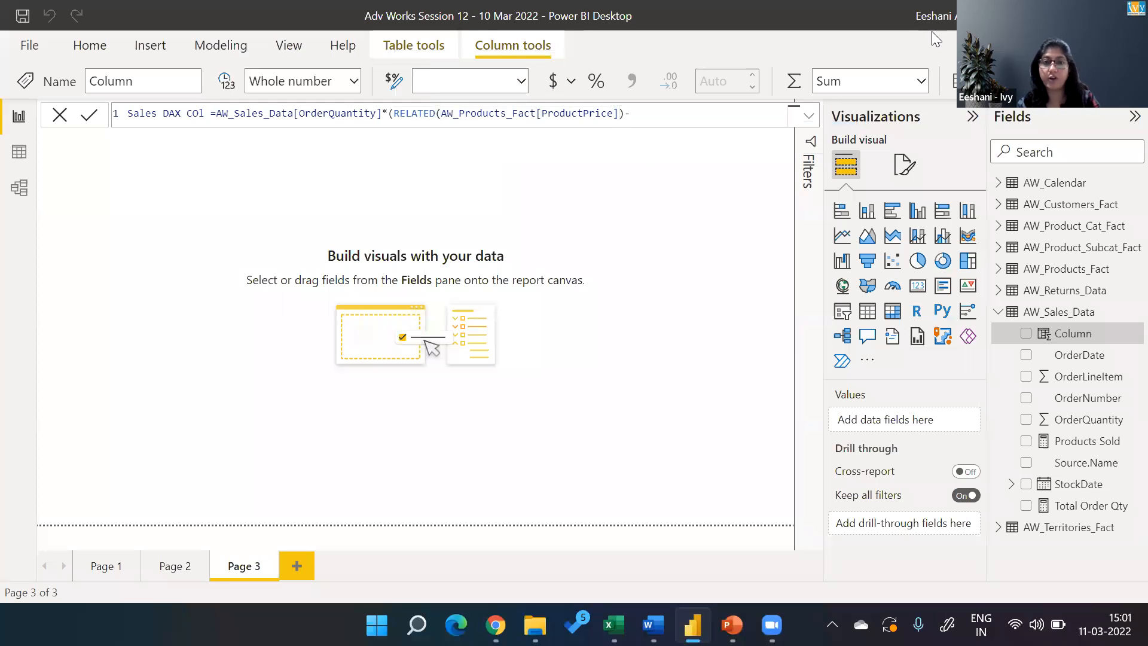
{"action": "type", "text": "rel"}
Complete the Sales DAX COl formula by subtracting RELATED(AW_Products_Fact[ProductCost]), commit it, and view the column in the data table.
{"action": "key", "text": "Tab"}
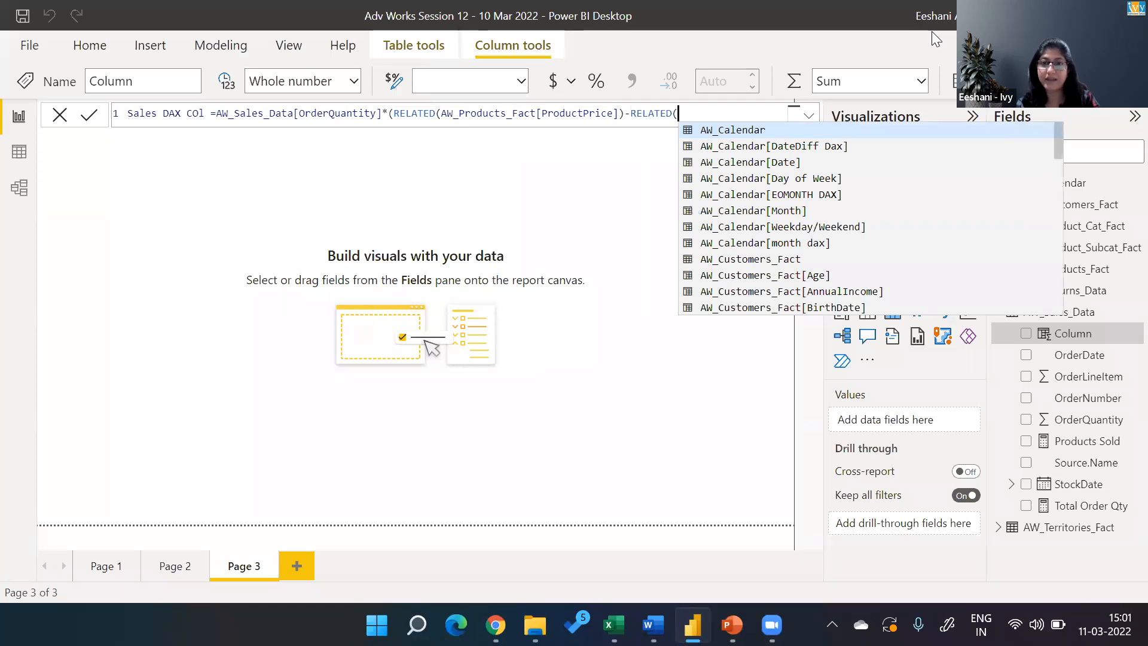
{"action": "type", "text": "cost"}
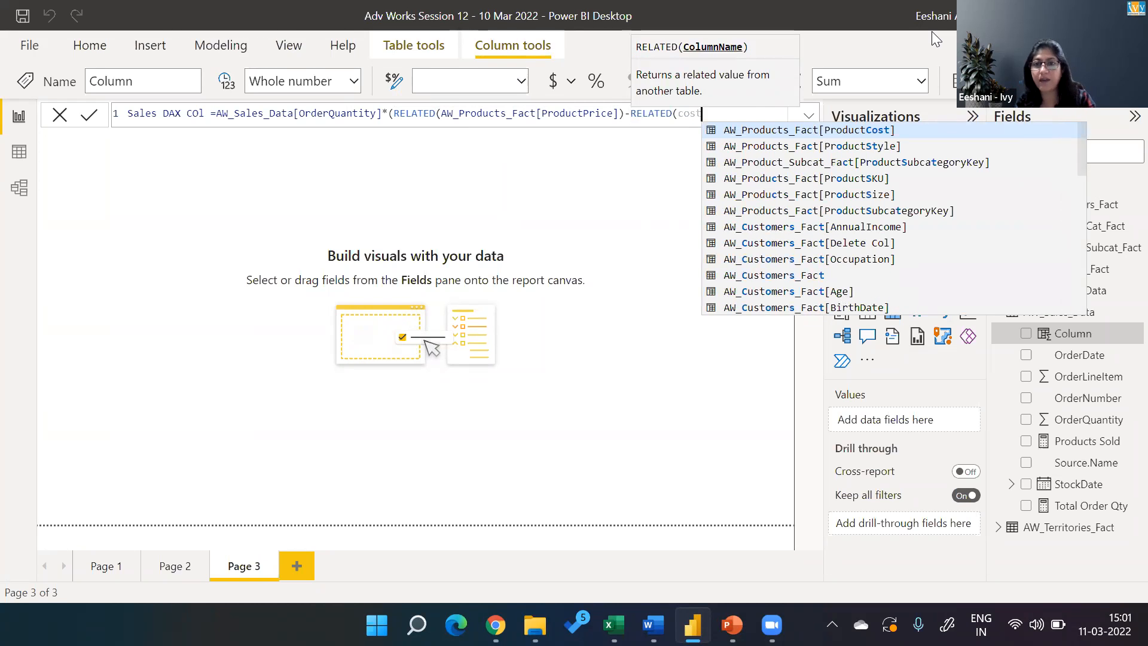
{"action": "key", "text": "Tab"}
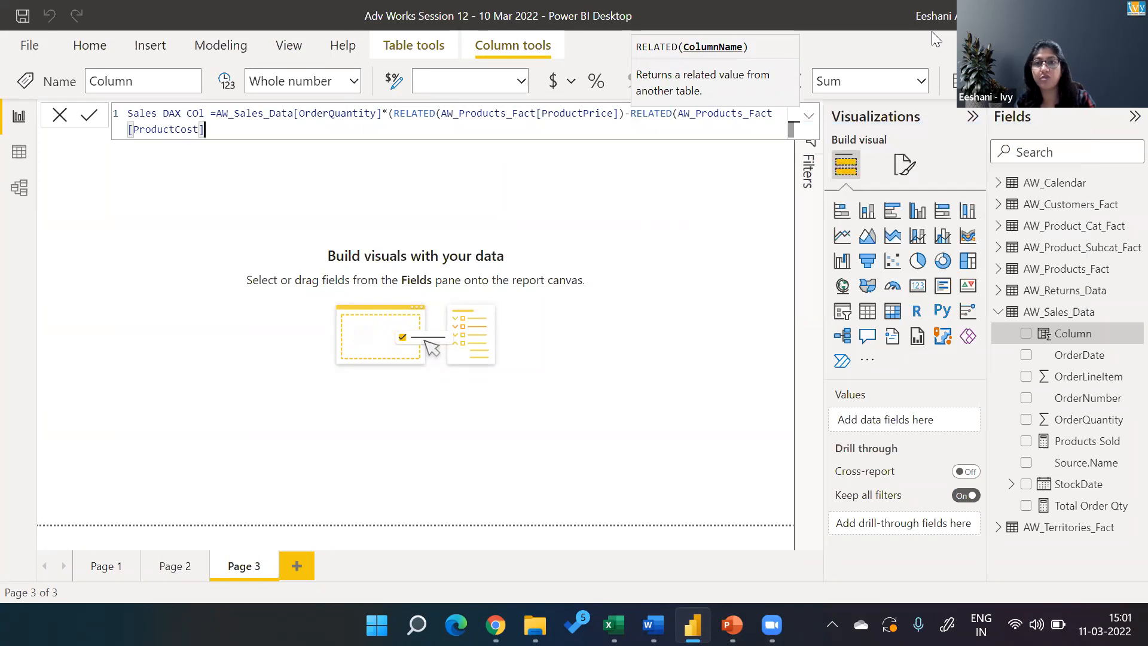
{"action": "type", "text": ")"}
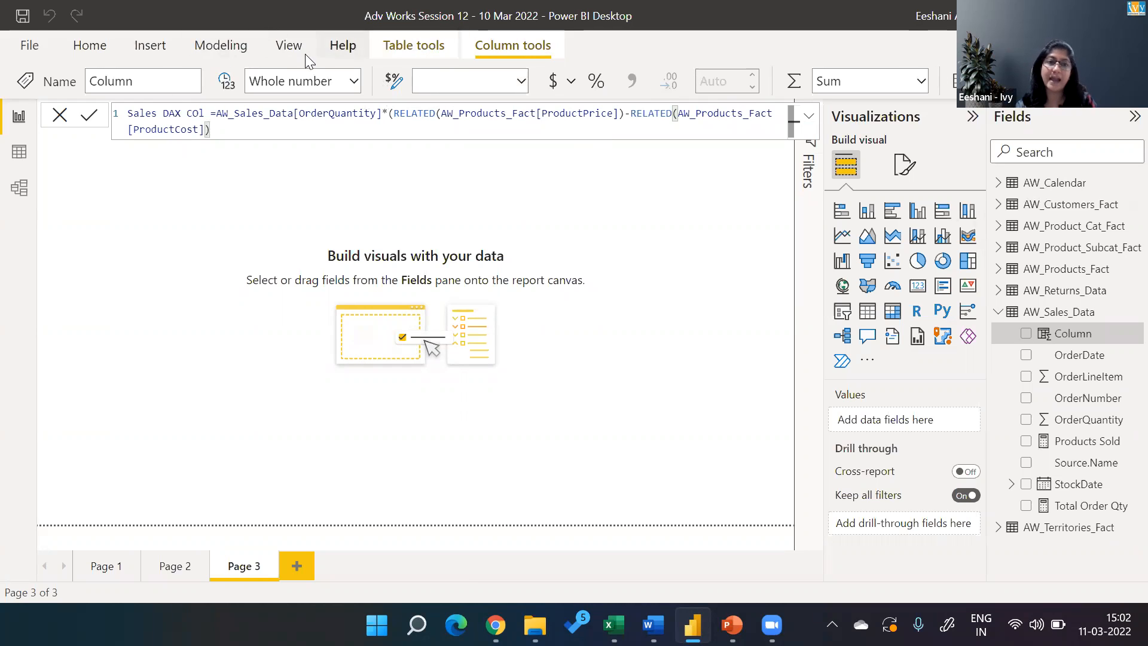
{"action": "key", "text": "Return"}
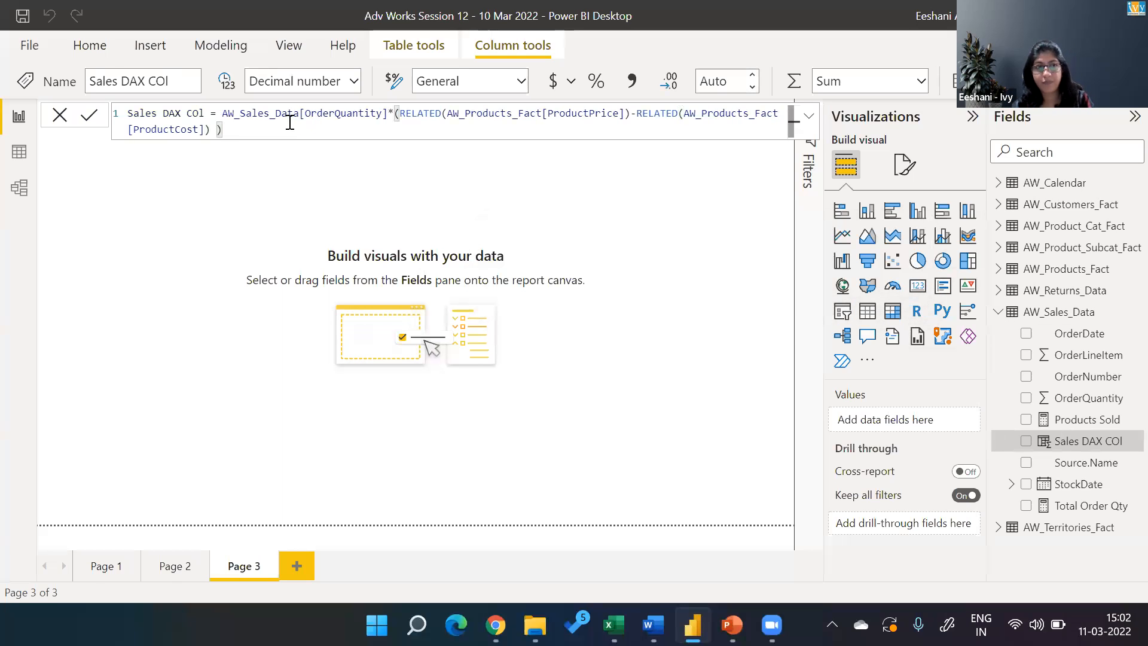
{"action": "left_click", "coordinate": [24, 155]}
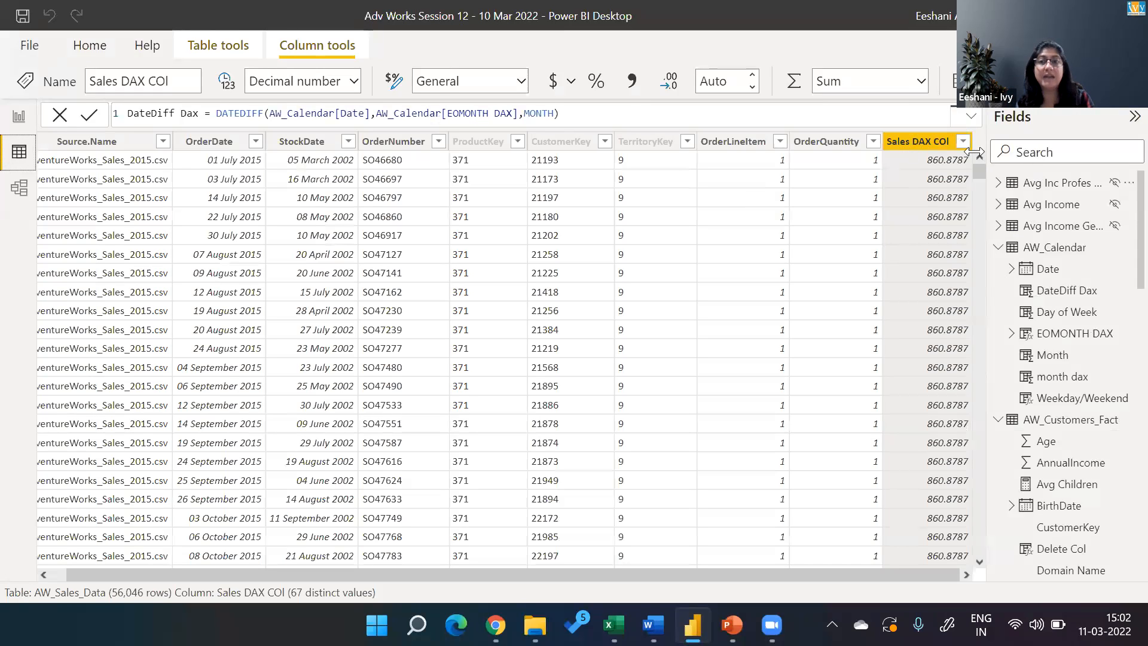
Return to the report and remove the minus sign and the RELATED ProductCost term from the Sales DAX COl formula.
{"action": "left_click", "coordinate": [20, 118]}
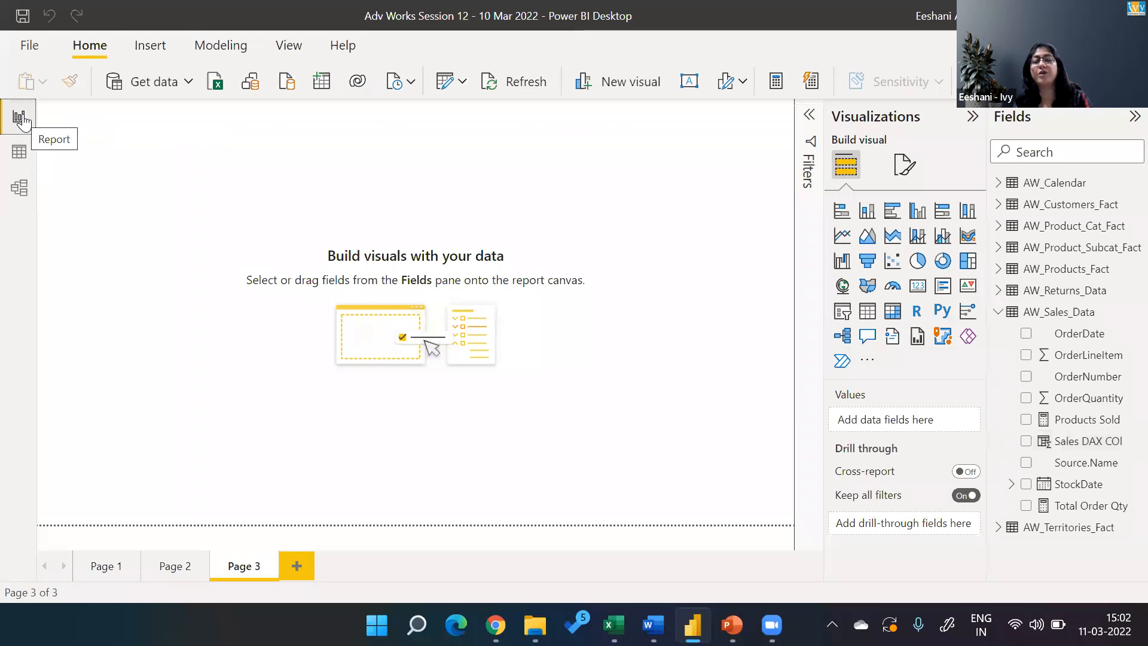
{"action": "left_click", "coordinate": [1089, 445]}
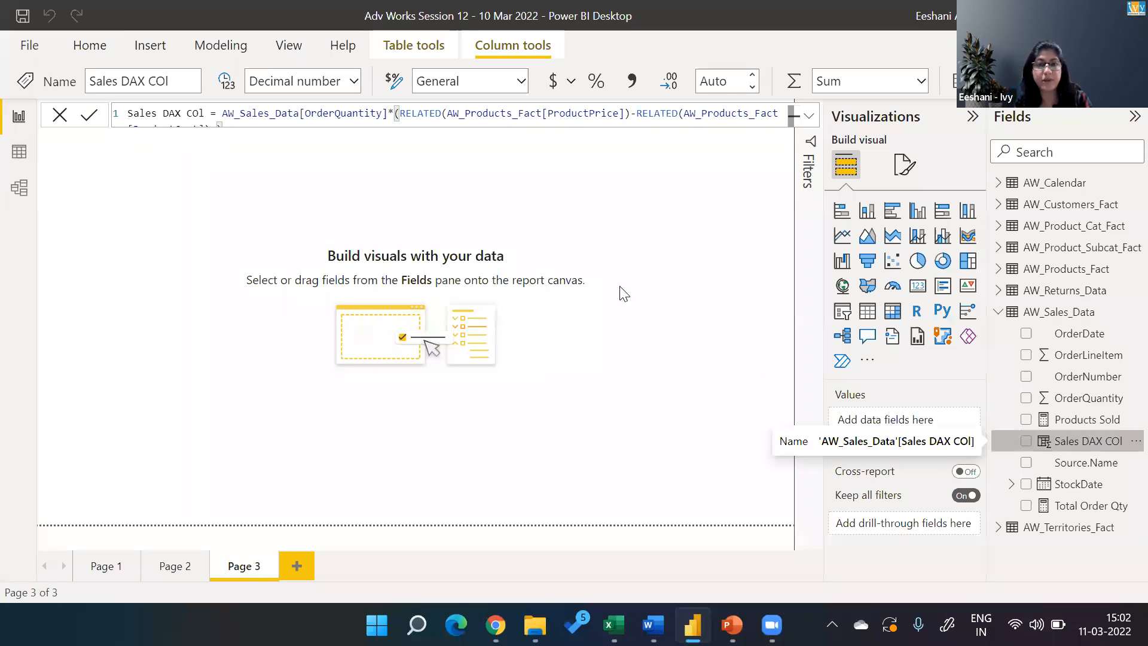
{"action": "left_click", "coordinate": [629, 113]}
{"action": "key", "text": "Delete"}
{"action": "key", "text": "Delete"}
{"action": "key", "text": "Delete"}
{"action": "key", "text": "Delete"}
{"action": "key", "text": "Delete"}
{"action": "key", "text": "Delete"}
{"action": "key", "text": "Delete"}
{"action": "key", "text": "Delete"}
{"action": "key", "text": "Delete"}
{"action": "key", "text": "Delete"}
{"action": "key", "text": "Delete"}
{"action": "key", "text": "Delete"}
{"action": "key", "text": "Delete"}
{"action": "key", "text": "Delete"}
{"action": "key", "text": "Delete"}
{"action": "key", "text": "Delete"}
{"action": "key", "text": "Delete"}
{"action": "key", "text": "Delete"}
{"action": "key", "text": "Delete"}
{"action": "key", "text": "Delete"}
{"action": "key", "text": "Delete"}
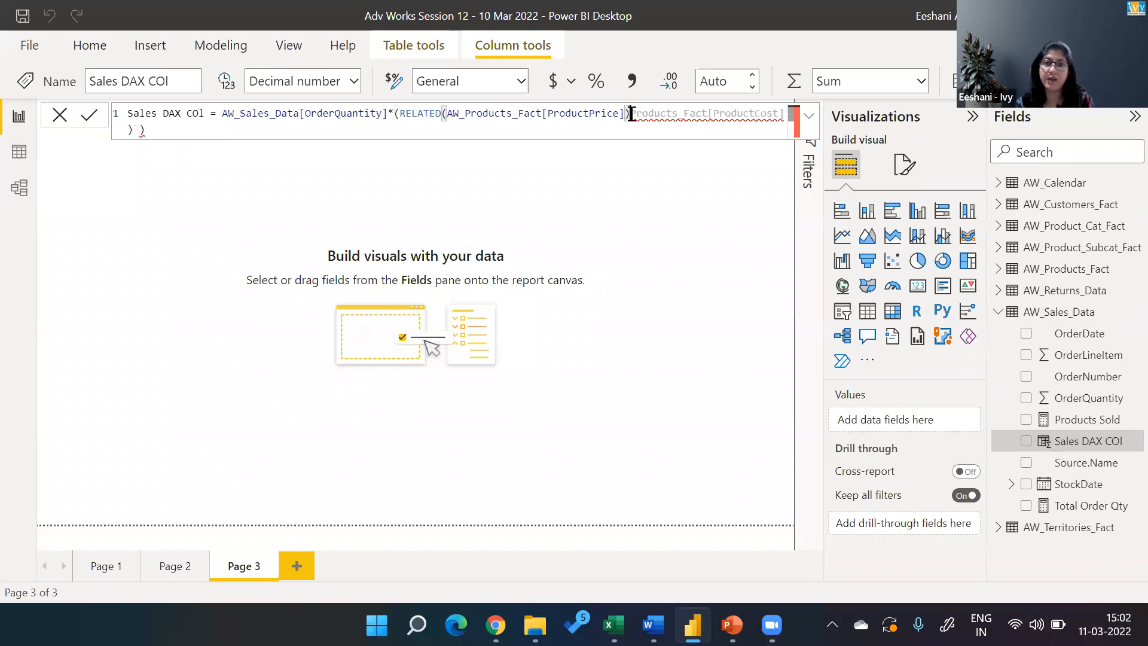
{"action": "key", "text": "Delete"}
{"action": "key", "text": "Delete"}
{"action": "key", "text": "Delete"}
{"action": "key", "text": "Delete"}
{"action": "key", "text": "Delete"}
{"action": "key", "text": "Delete"}
{"action": "key", "text": "Delete"}
{"action": "key", "text": "Delete"}
{"action": "key", "text": "Delete"}
{"action": "key", "text": "Delete"}
{"action": "key", "text": "Delete"}
{"action": "key", "text": "Delete"}
{"action": "key", "text": "Delete"}
{"action": "key", "text": "Delete"}
{"action": "key", "text": "Delete"}
{"action": "key", "text": "Delete"}
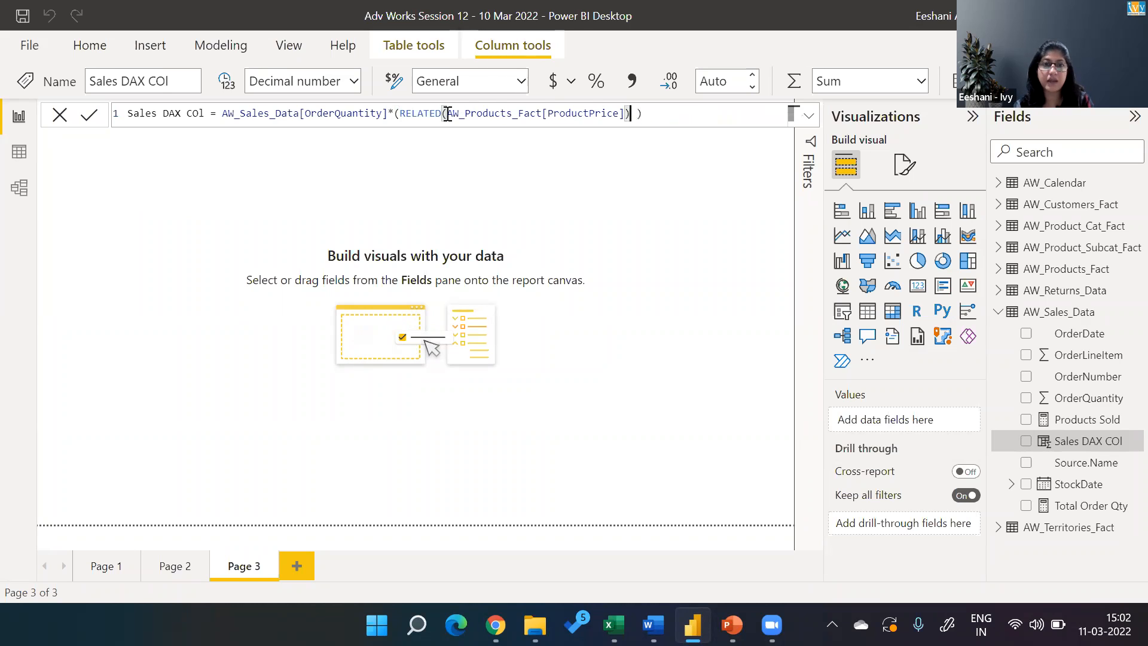
Remove the outer brackets so Sales DAX COl multiplies OrderQuantity by RELATED(AW_Products_Fact[ProductPrice]), and commit the formula.
{"action": "left_click", "coordinate": [399, 113]}
{"action": "key", "text": "Delete"}
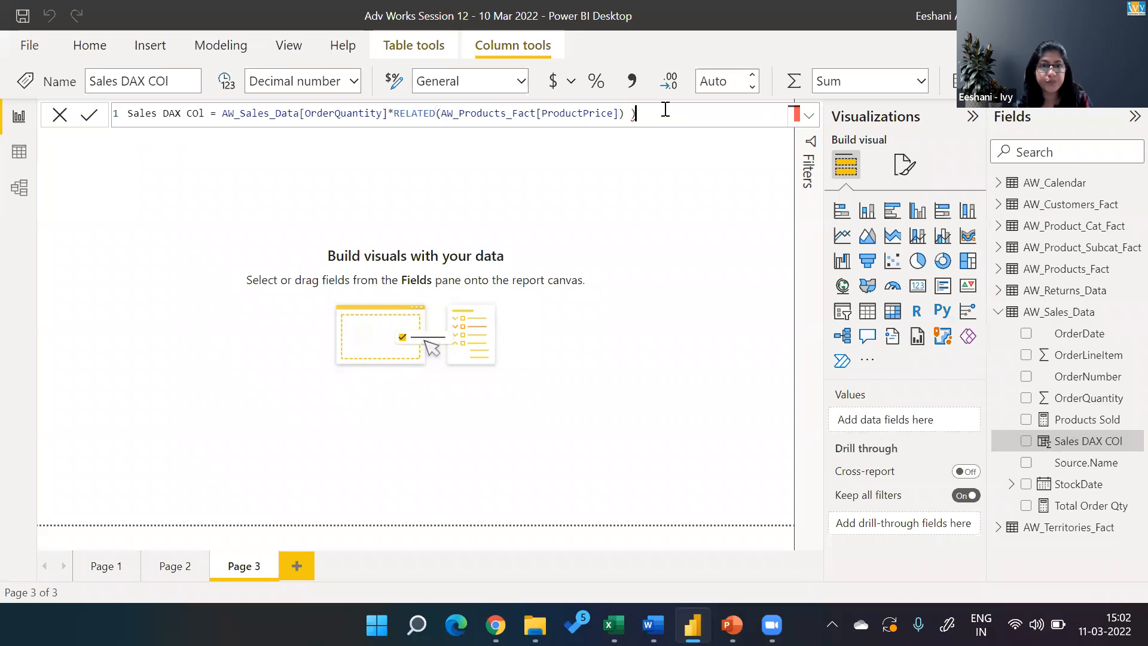
{"action": "key", "text": "BackSpace"}
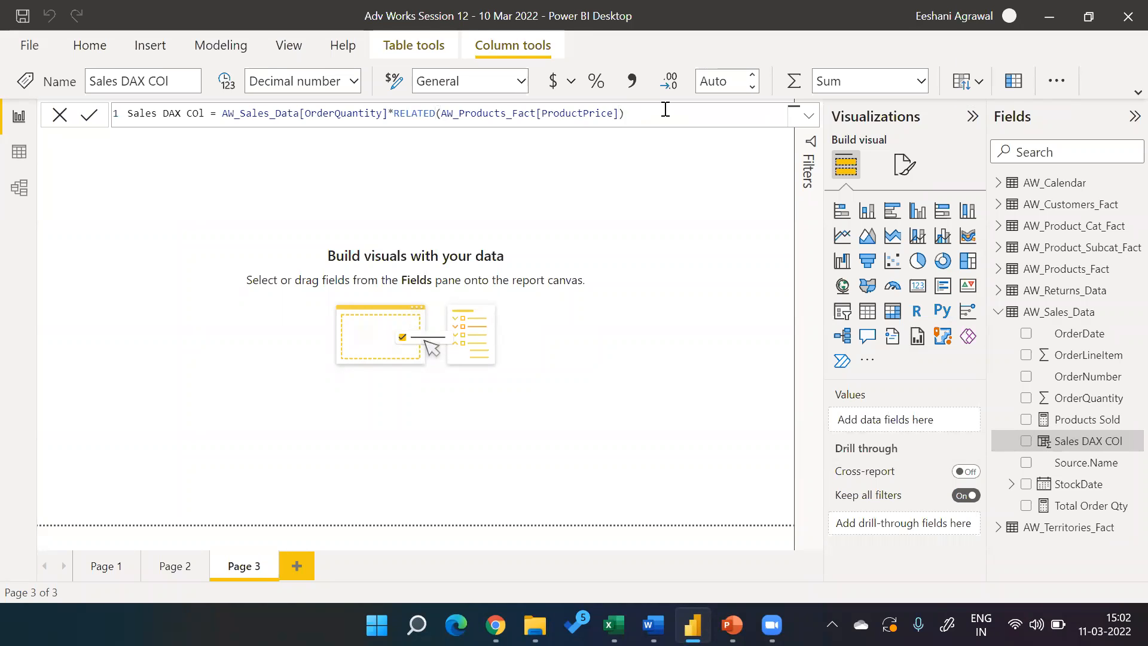
{"action": "key", "text": "Return"}
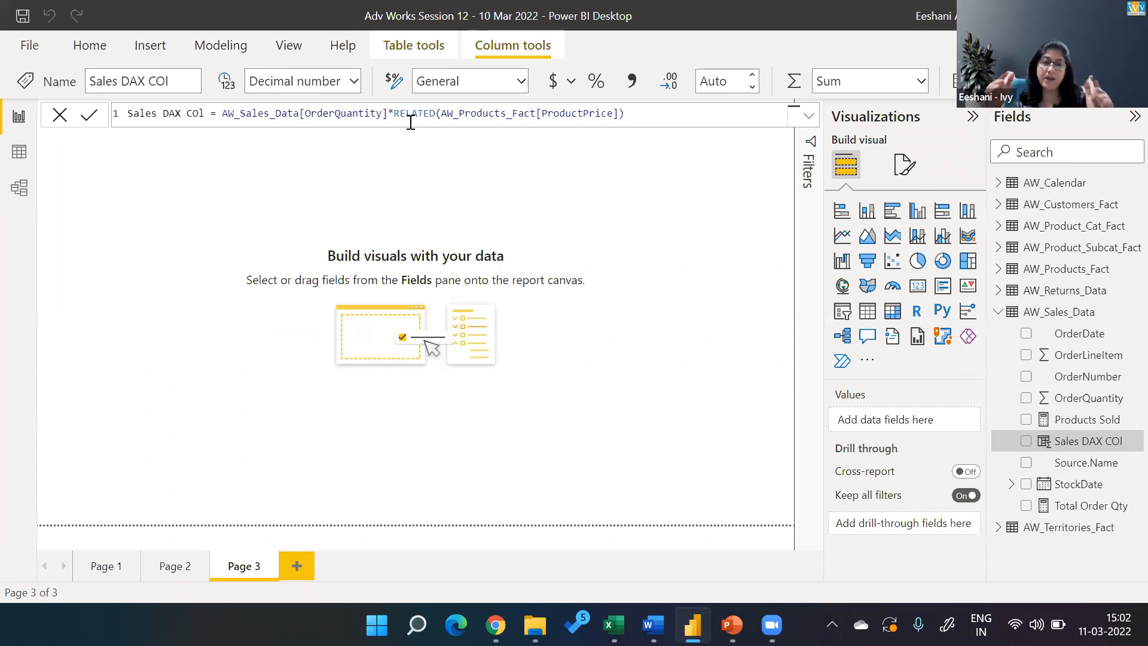
Examine how AW_Sales_Data relates to AW_Products_Fact in the model diagram, and return to the report with Sales DAX COl selected.
{"action": "left_click", "coordinate": [18, 190]}
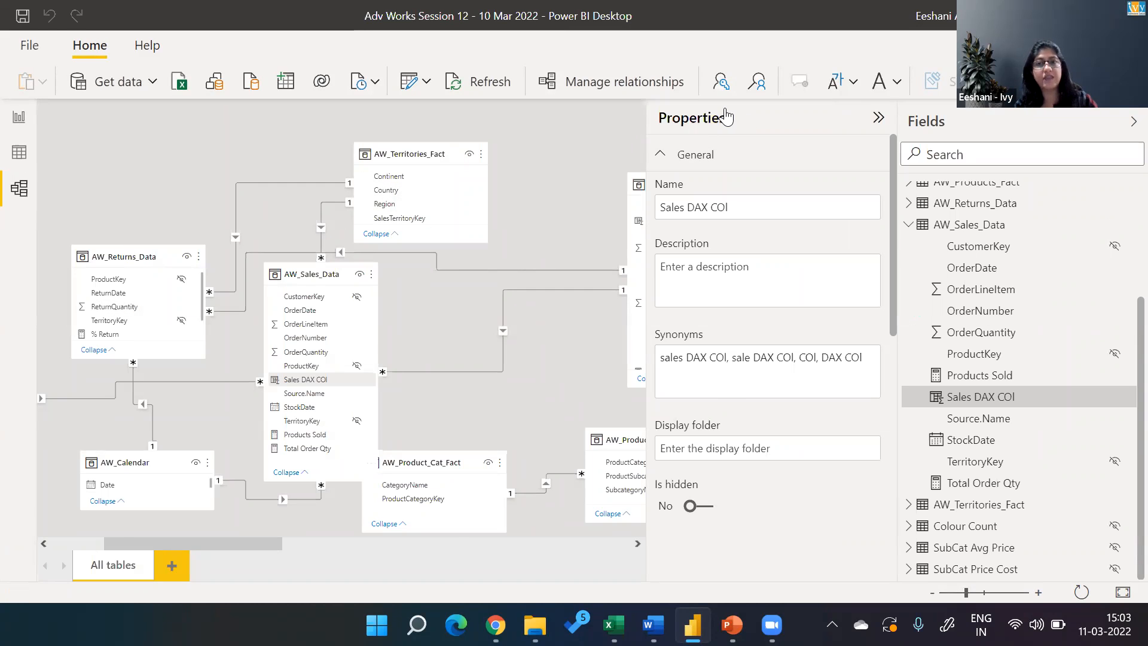
{"action": "left_click", "coordinate": [878, 117]}
{"action": "left_click", "coordinate": [1134, 121]}
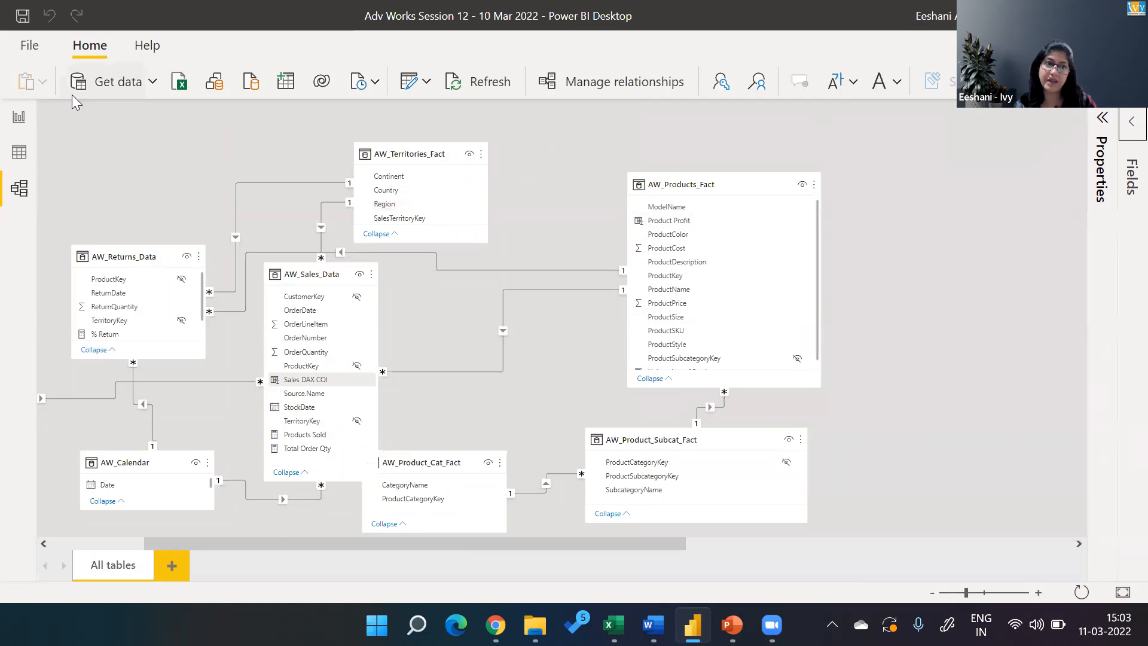
{"action": "left_click", "coordinate": [19, 123]}
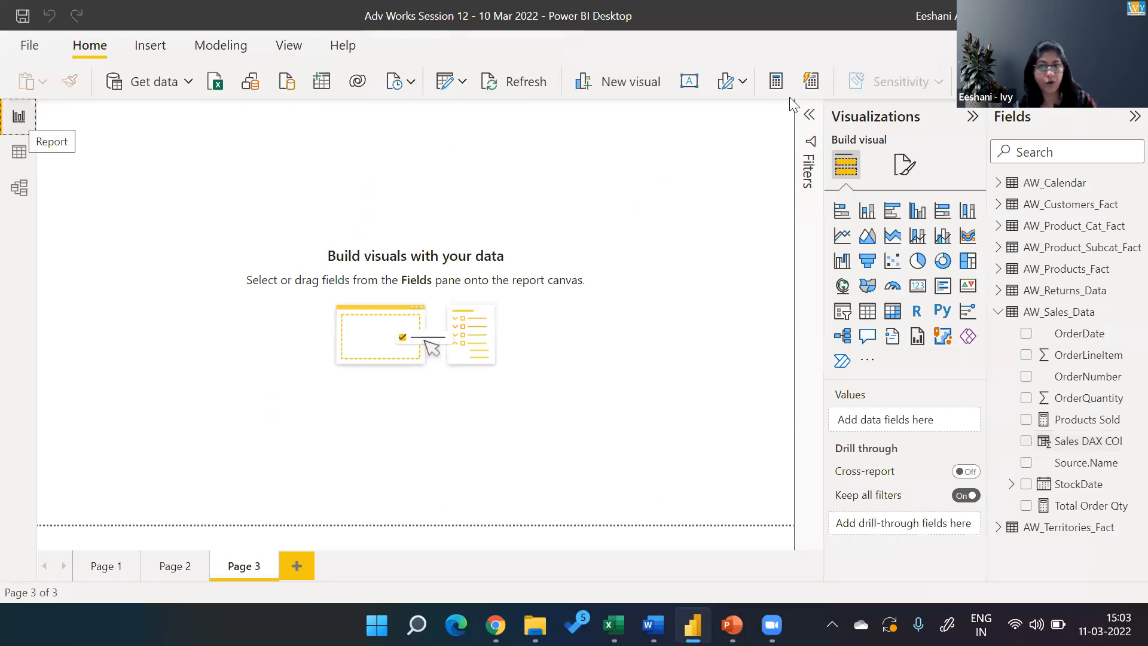
{"action": "left_click", "coordinate": [1080, 443]}
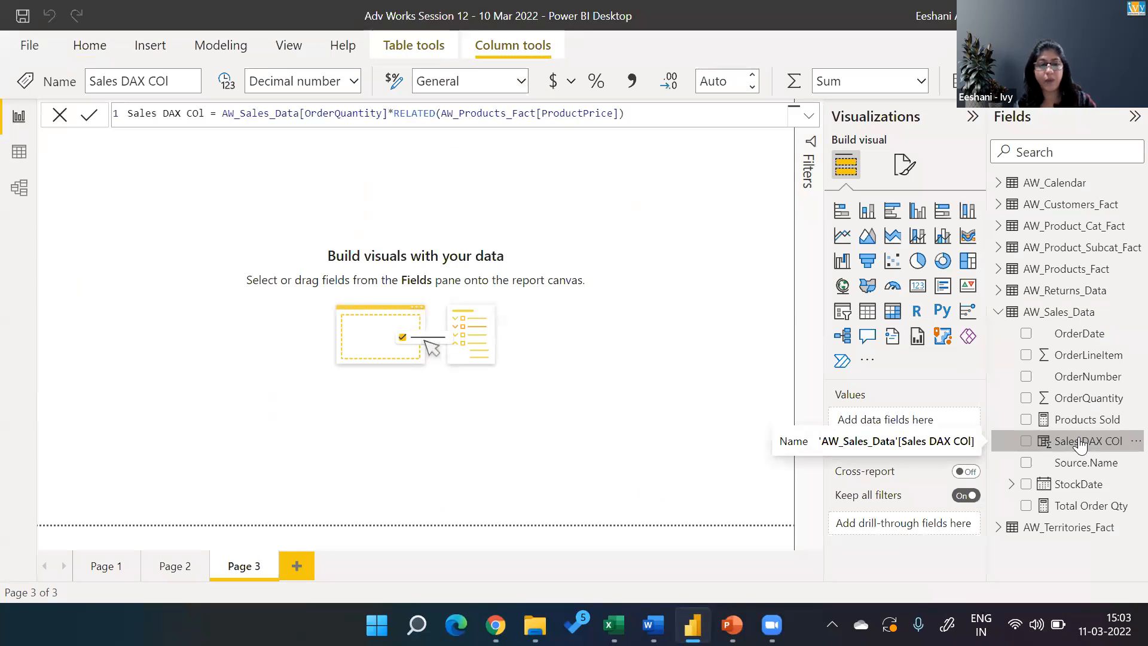
Switch to the Power BI Session Plan workbook in Excel and append ", RELATED" to the session 13 topic in cell B14.
{"action": "key", "text": "alt+Tab"}
{"action": "key", "text": "alt+Down"}
{"action": "key", "text": "alt+Left"}
{"action": "key", "text": "Up"}
{"action": "key", "text": "Up"}
{"action": "key", "text": "F2"}
{"action": "type", "text": ", RELATED"}
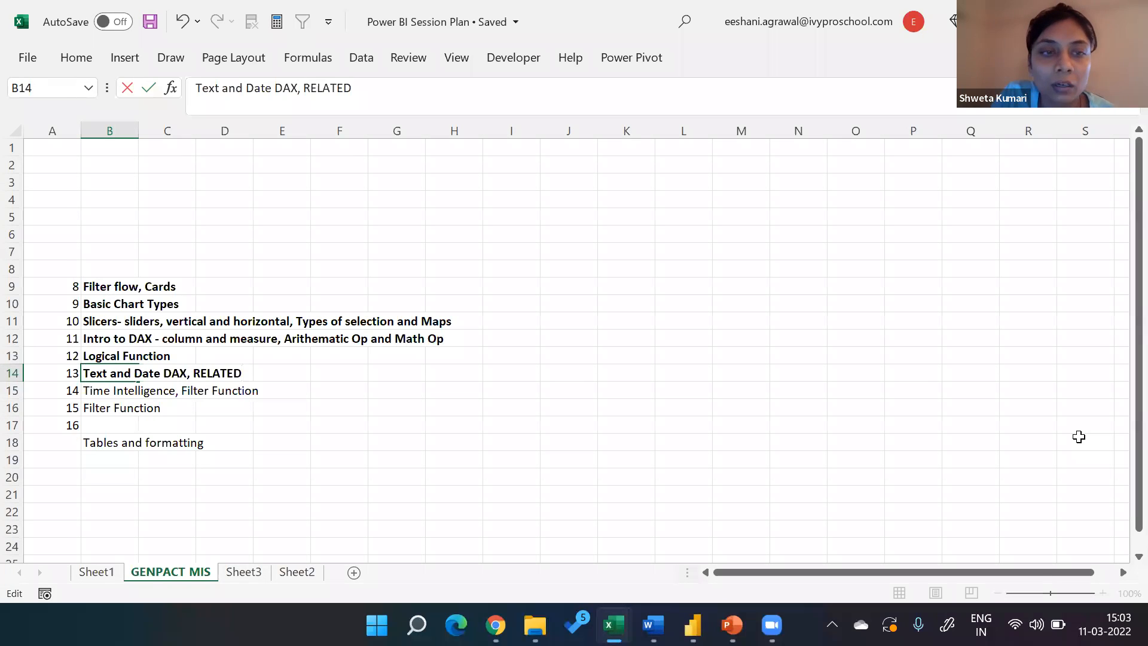
{"action": "key", "text": "Return"}
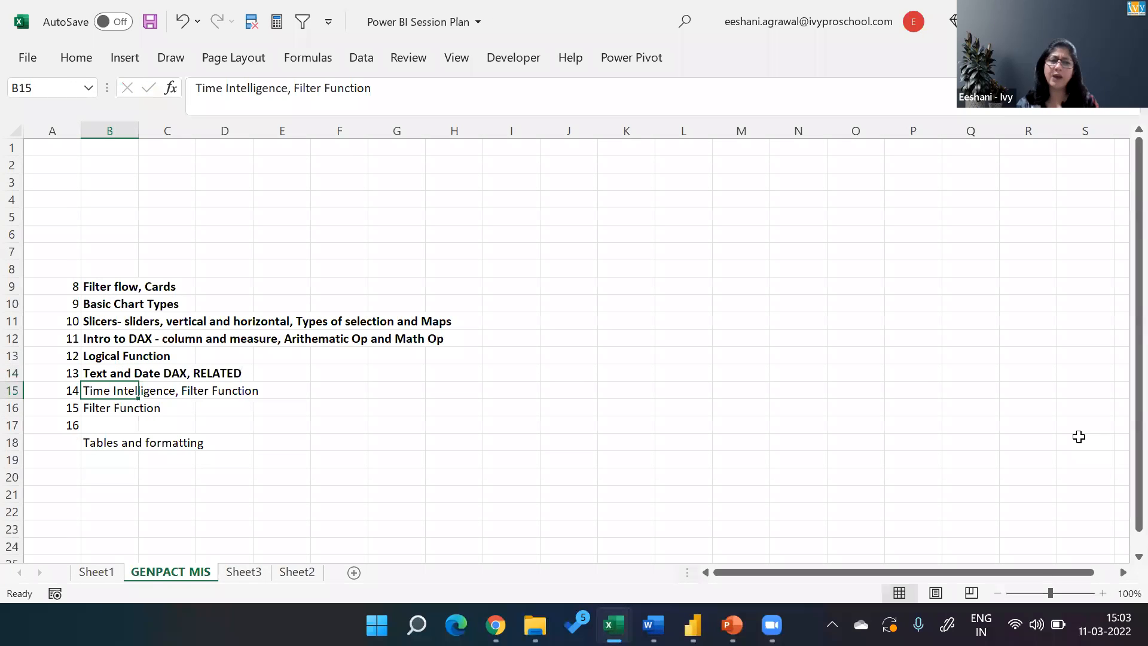
Switch back to Power BI Desktop and save the Adv Works Session 12 report.
{"action": "key", "text": "alt+Tab"}
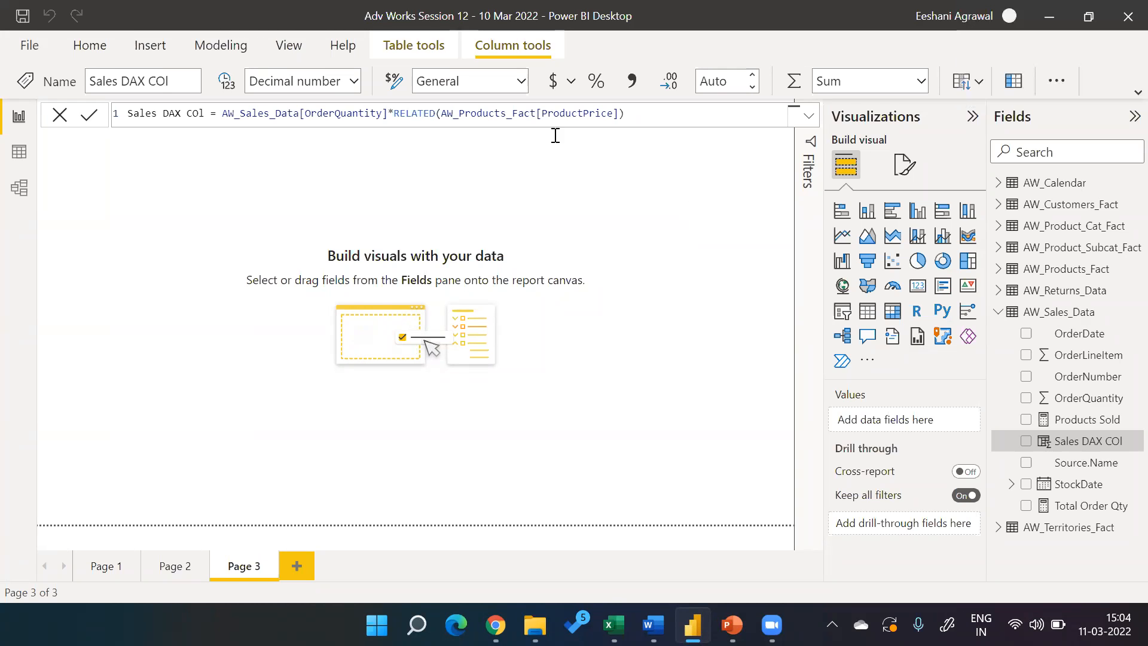
{"action": "left_click", "coordinate": [23, 19]}
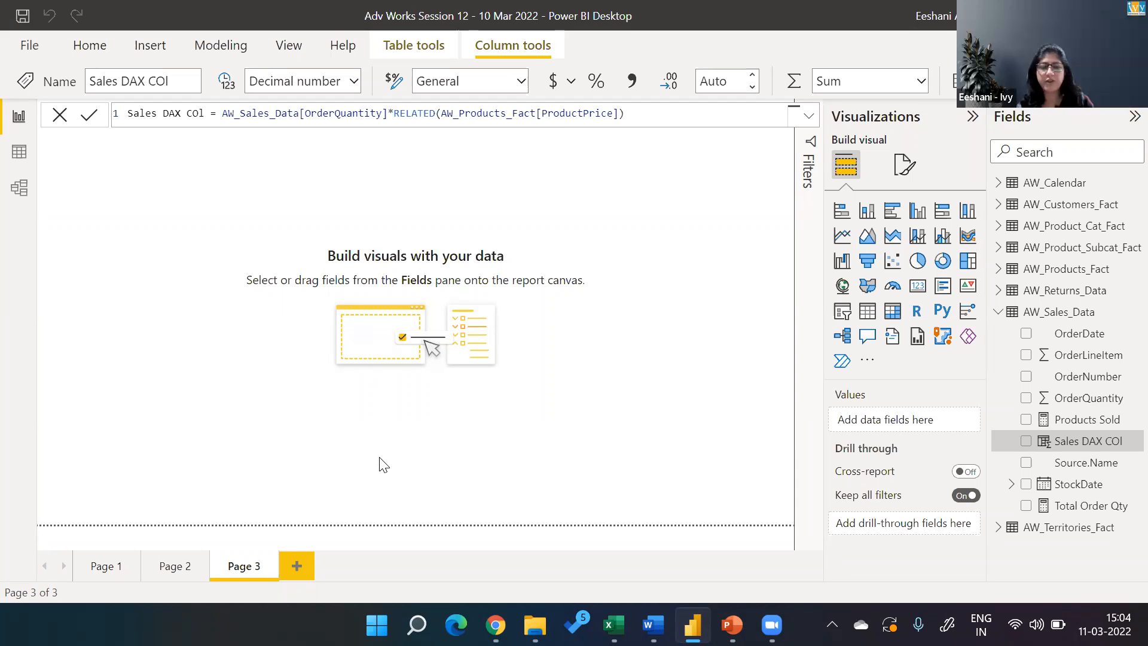
Add a map visual to Page 3 showing Sales DAX COl by Country from AW_Territories_Fact, and enlarge it.
{"action": "left_click", "coordinate": [843, 285]}
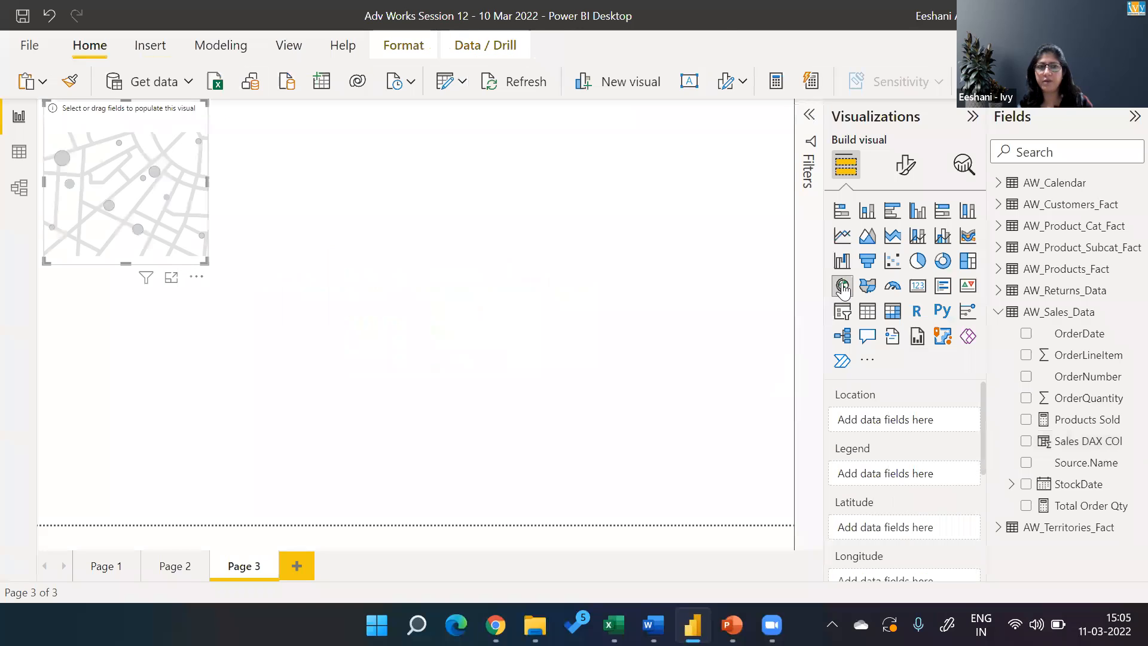
{"action": "left_click", "coordinate": [1026, 441]}
{"action": "left_click", "coordinate": [998, 311]}
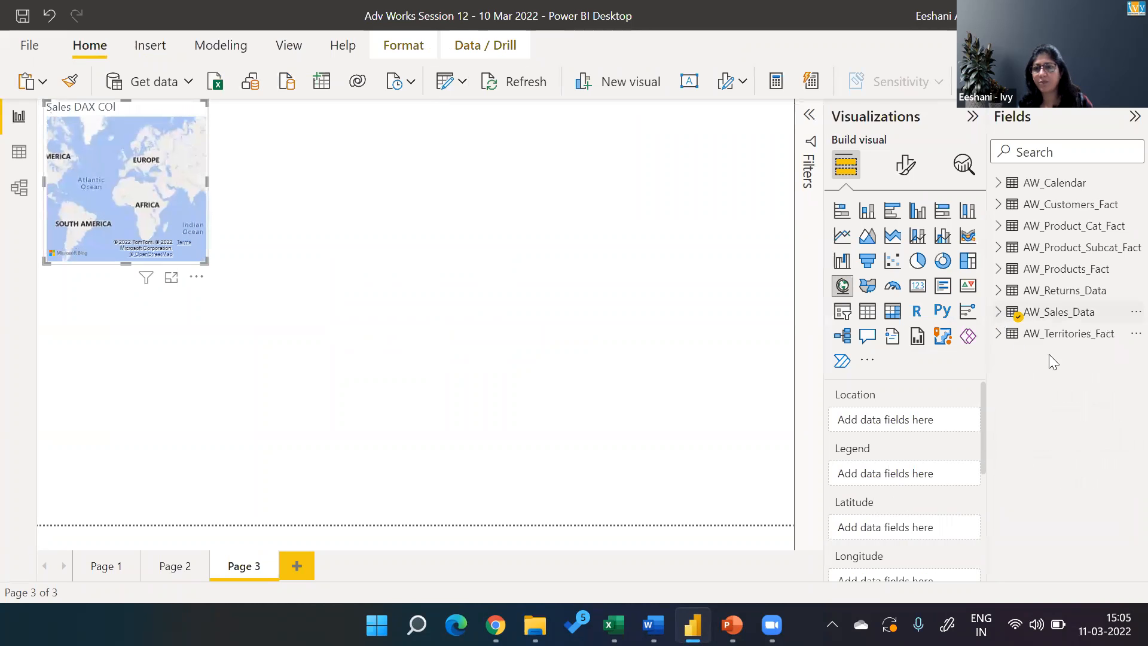
{"action": "left_click", "coordinate": [998, 334]}
{"action": "left_click", "coordinate": [1026, 377]}
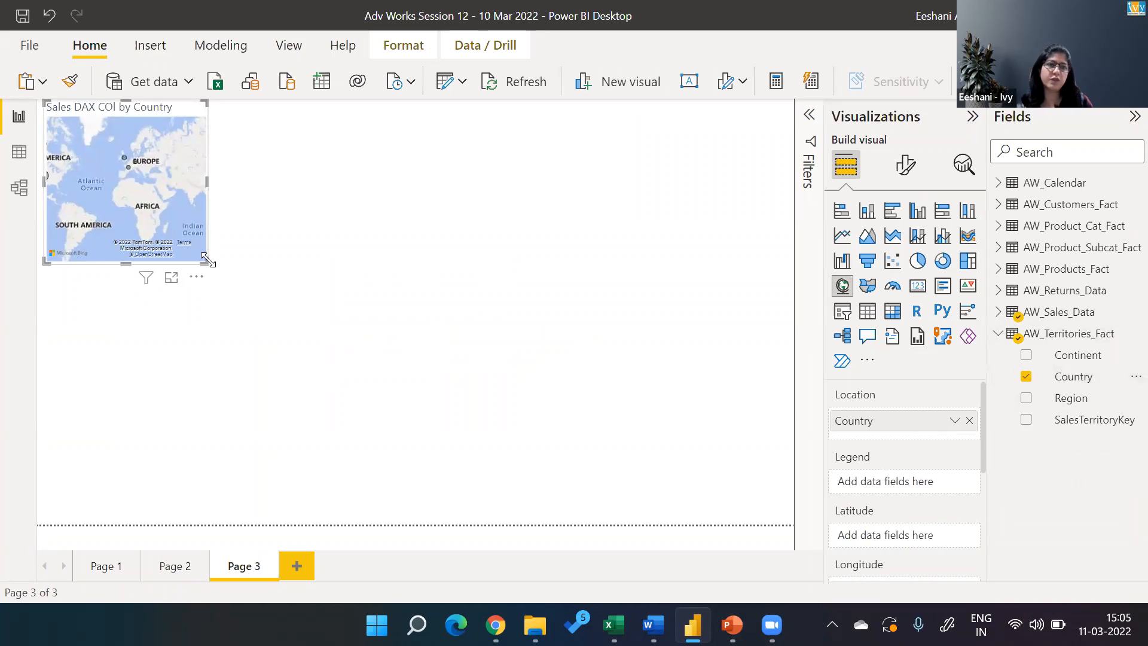
{"action": "left_click_drag", "start_coordinate": [207, 263], "coordinate": [312, 296]}
{"action": "left_click_drag", "start_coordinate": [380, 323], "coordinate": [494, 420]}
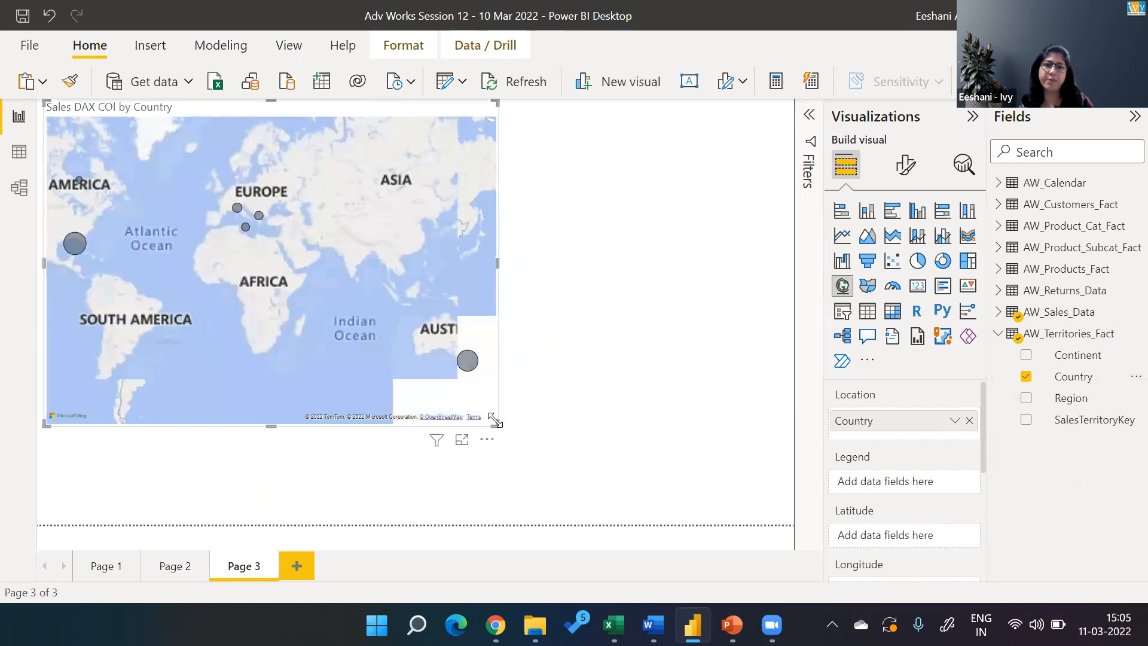
Try the Aerial, Dark and Light styles on the map visual, and settle on Grayscale.
{"action": "left_click", "coordinate": [905, 167]}
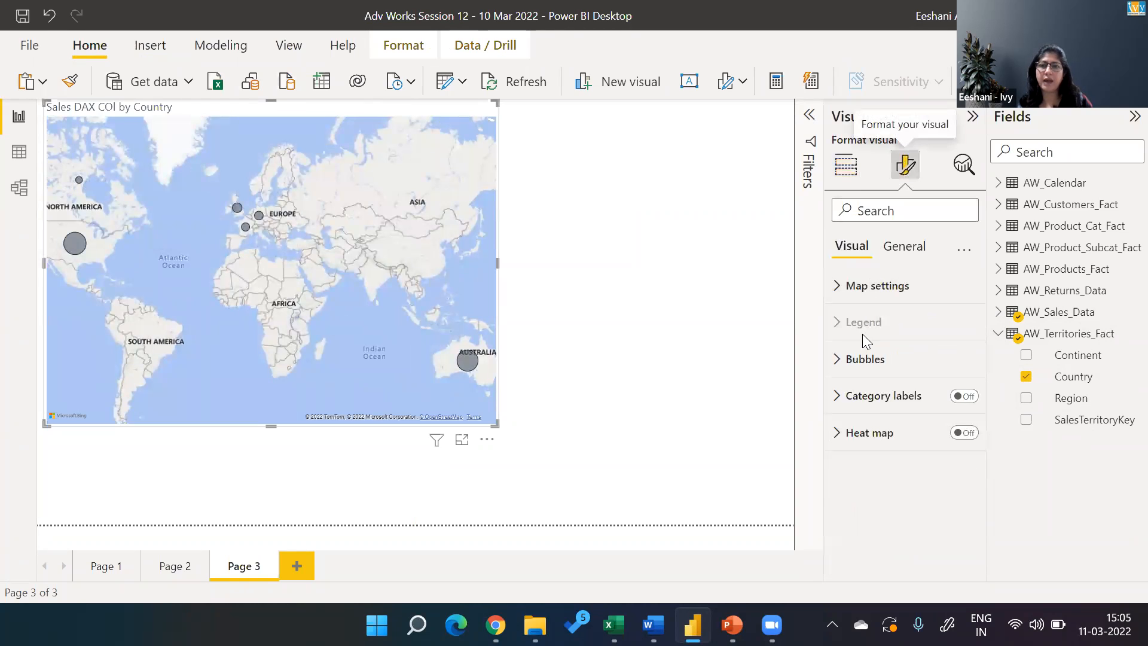
{"action": "left_click", "coordinate": [857, 287]}
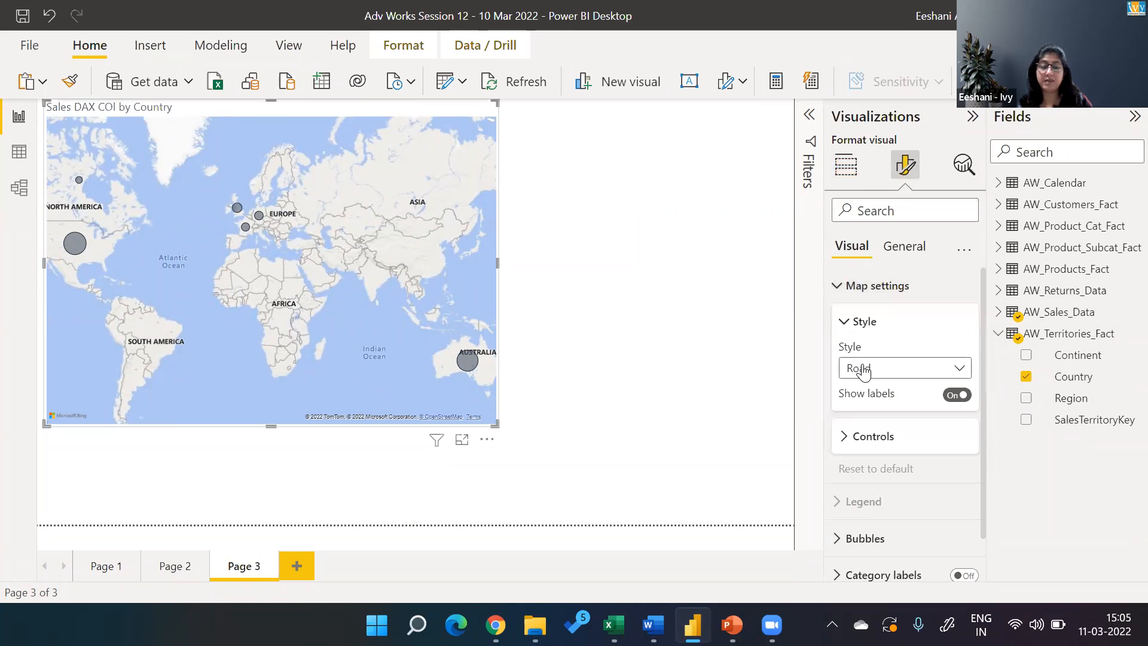
{"action": "left_click", "coordinate": [890, 370]}
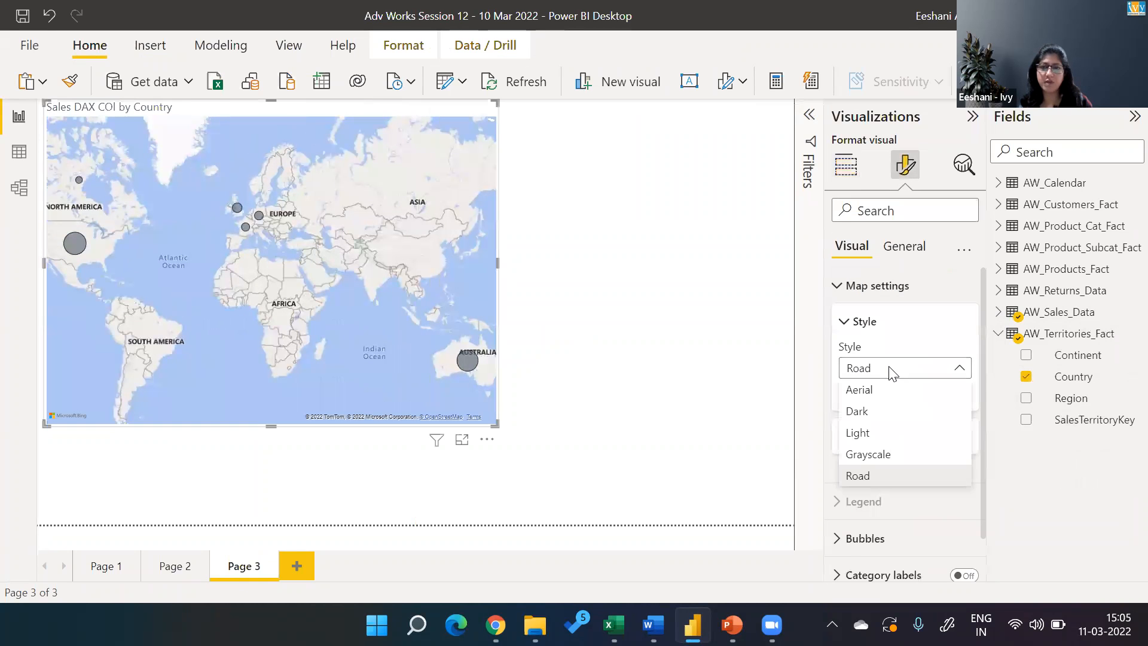
{"action": "left_click", "coordinate": [872, 395]}
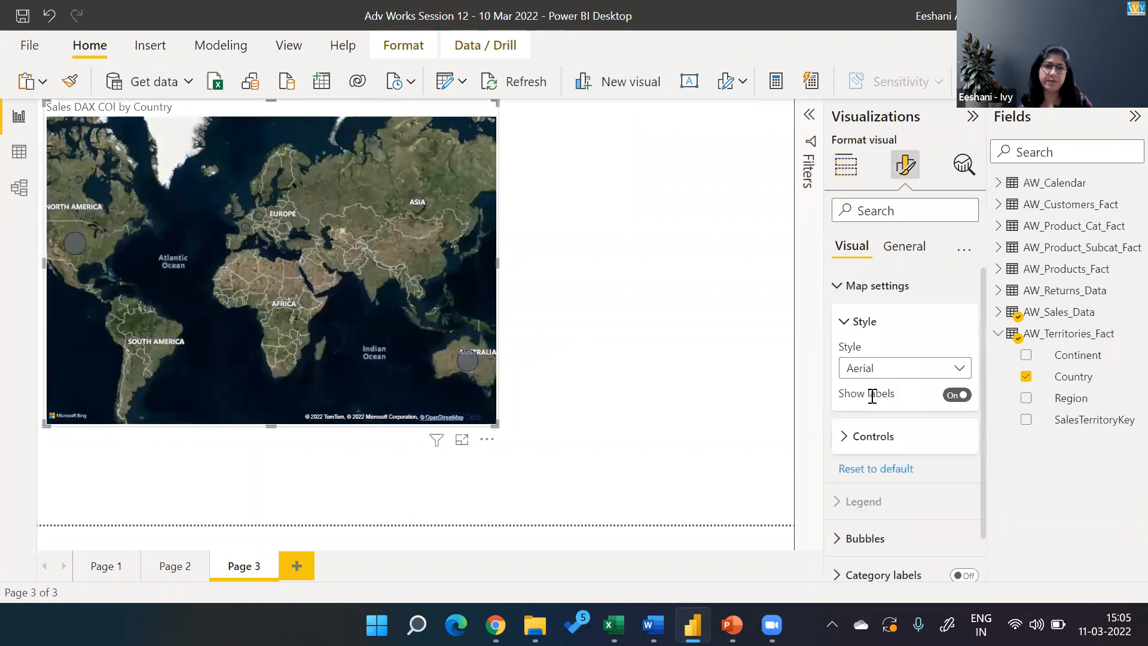
{"action": "left_click", "coordinate": [868, 371]}
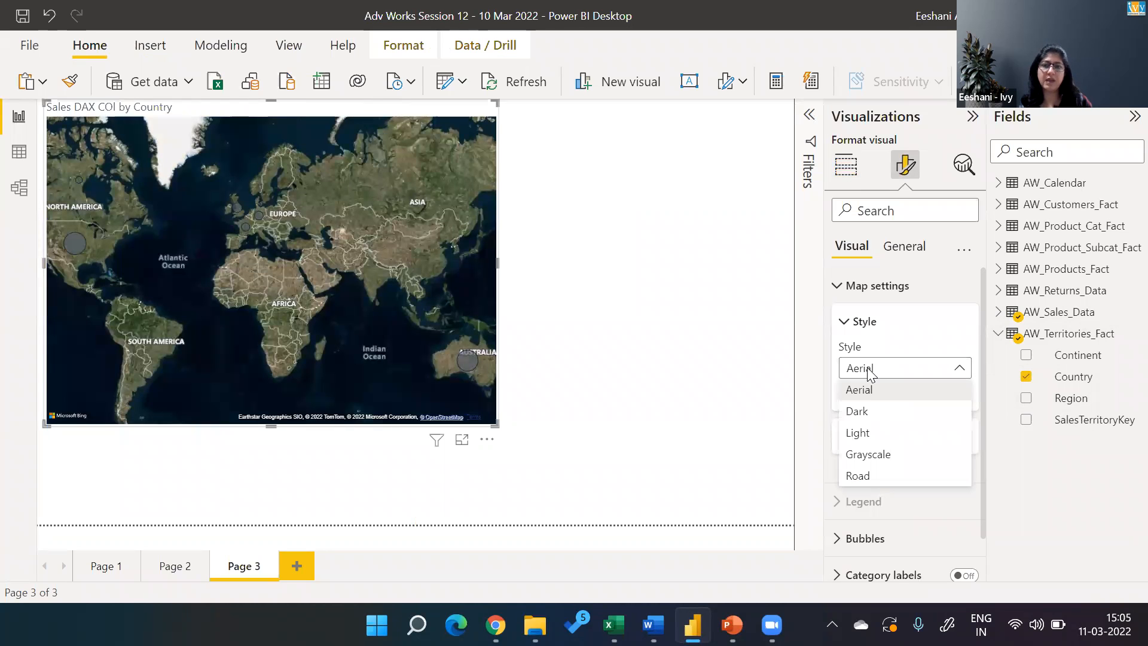
{"action": "left_click", "coordinate": [864, 412]}
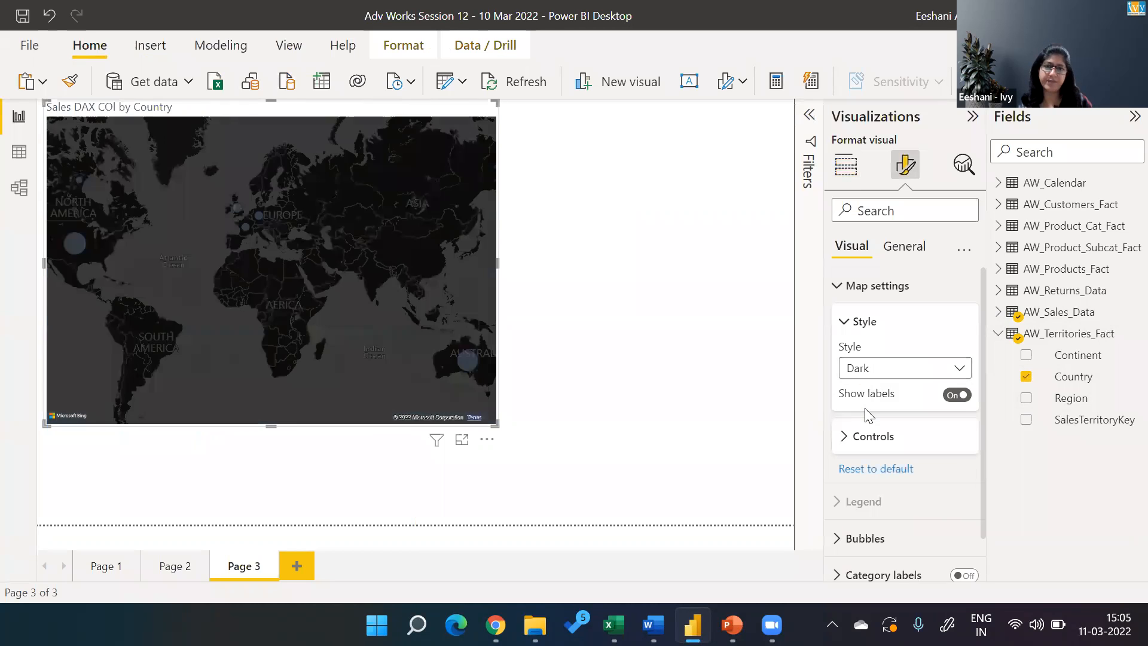
{"action": "left_click", "coordinate": [868, 377]}
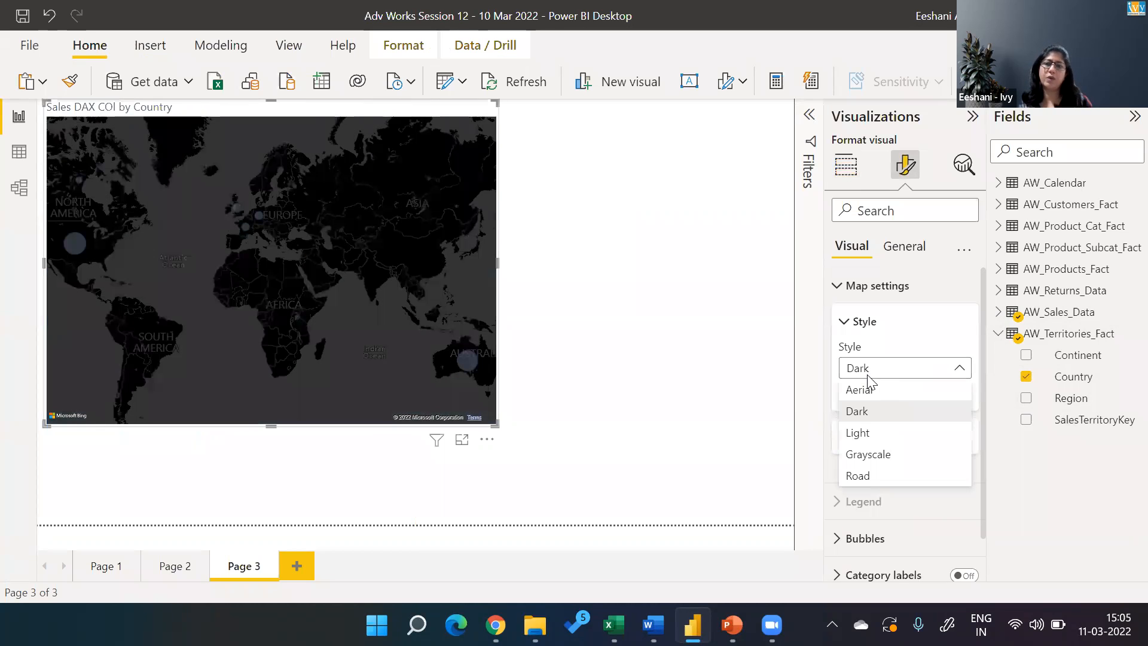
{"action": "left_click", "coordinate": [860, 433]}
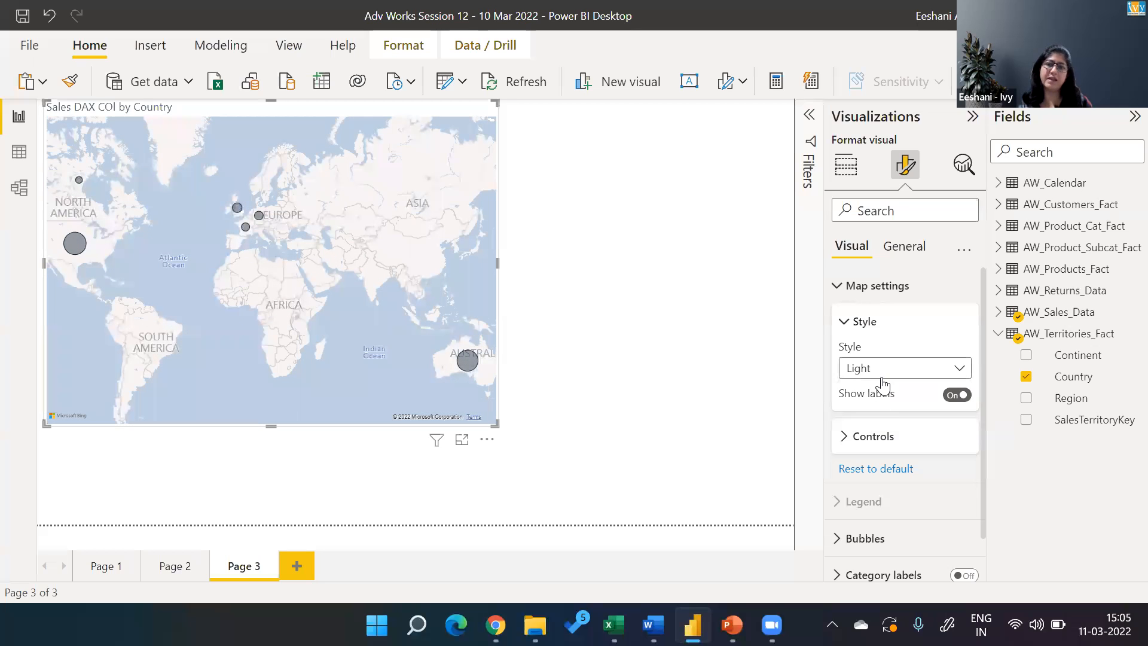
{"action": "left_click", "coordinate": [880, 376]}
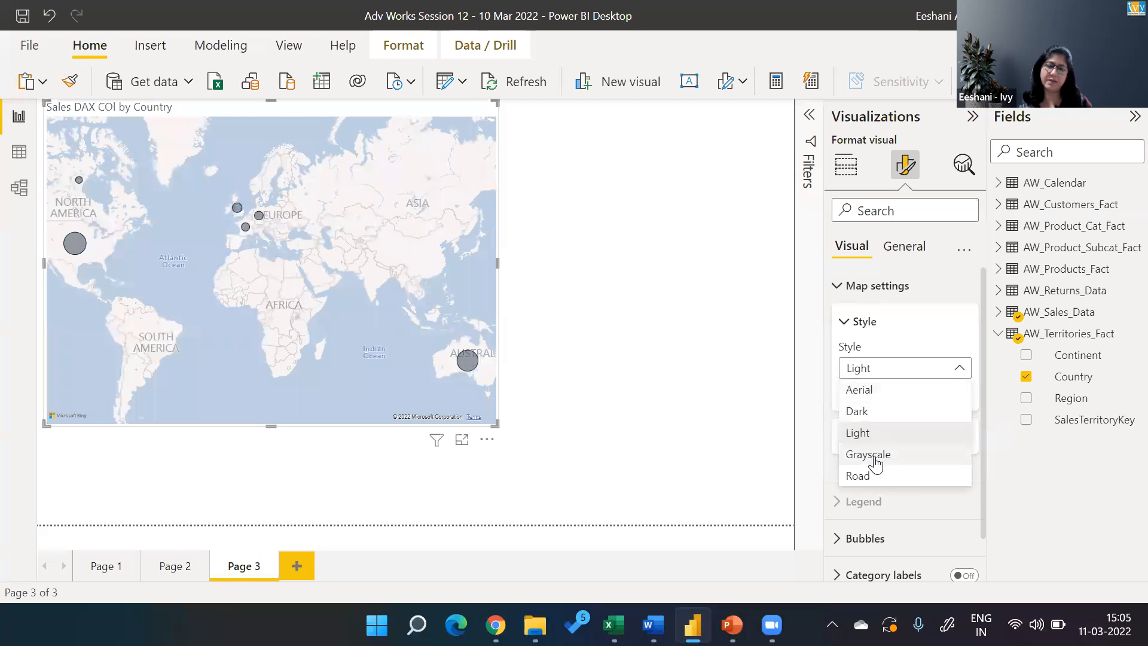
{"action": "left_click", "coordinate": [875, 457]}
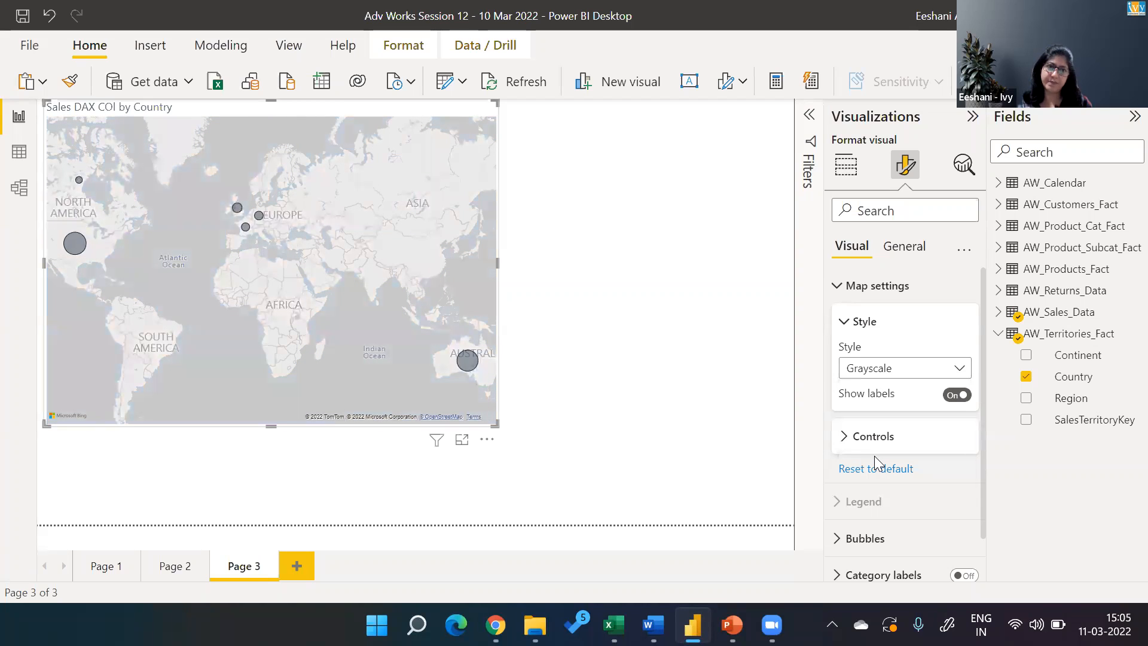
Recolor the map visual's bubbles to a light teal theme color and set their size to 5 px.
{"action": "left_click", "coordinate": [849, 324]}
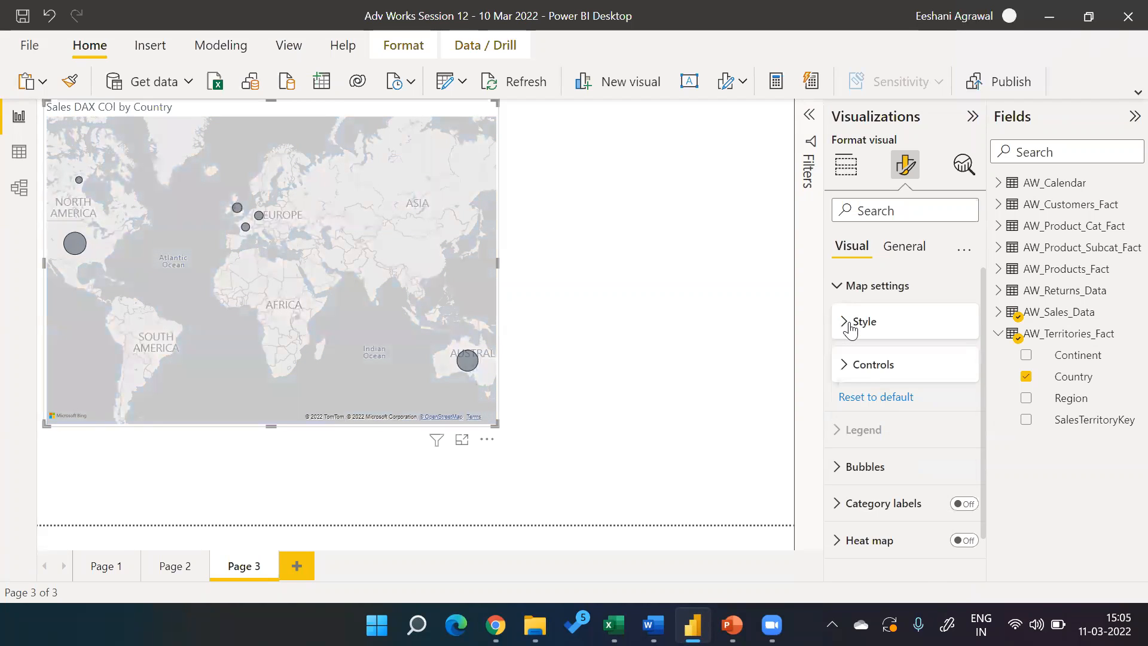
{"action": "left_click", "coordinate": [839, 470]}
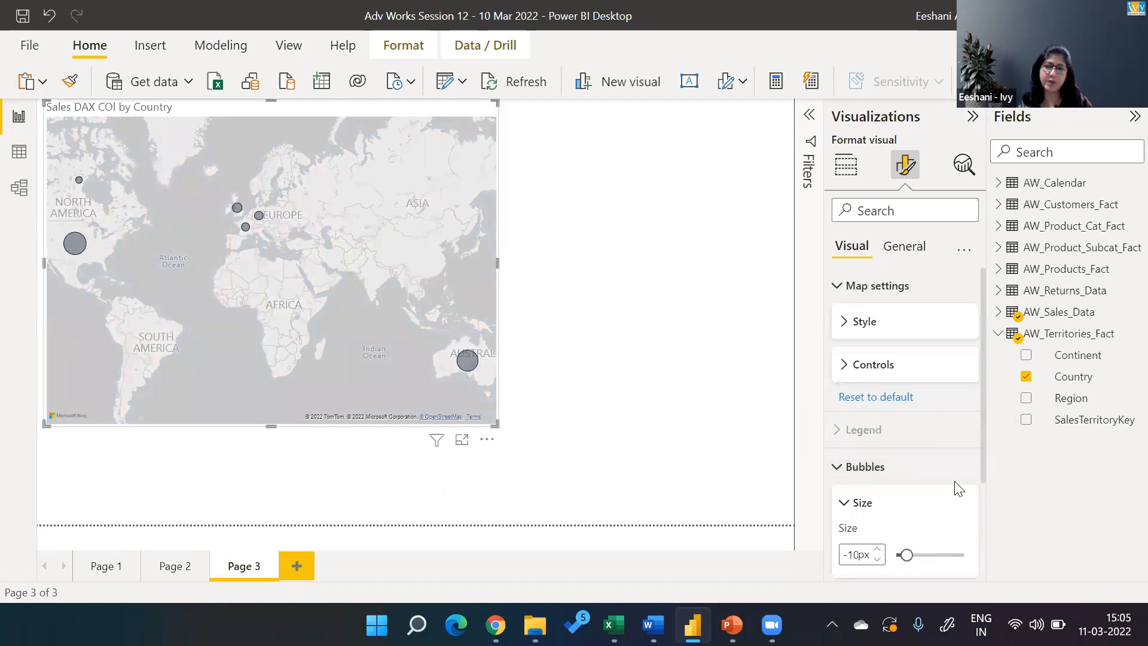
{"action": "scroll", "coordinate": [982, 502], "scroll_direction": "down", "scroll_amount": 3}
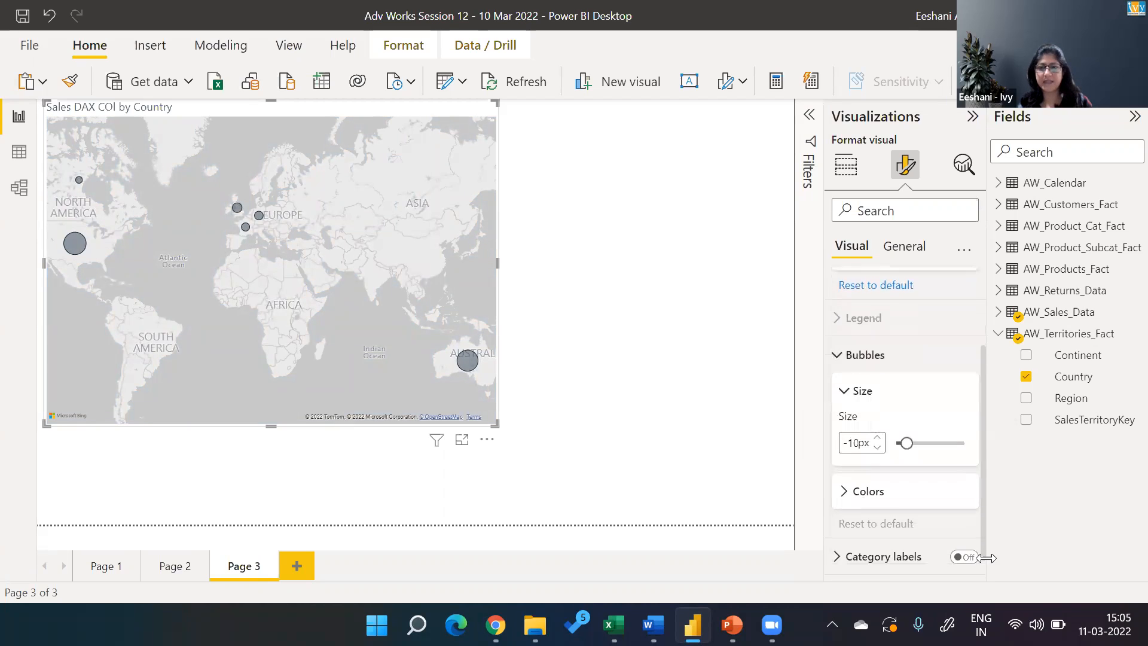
{"action": "left_click", "coordinate": [845, 475]}
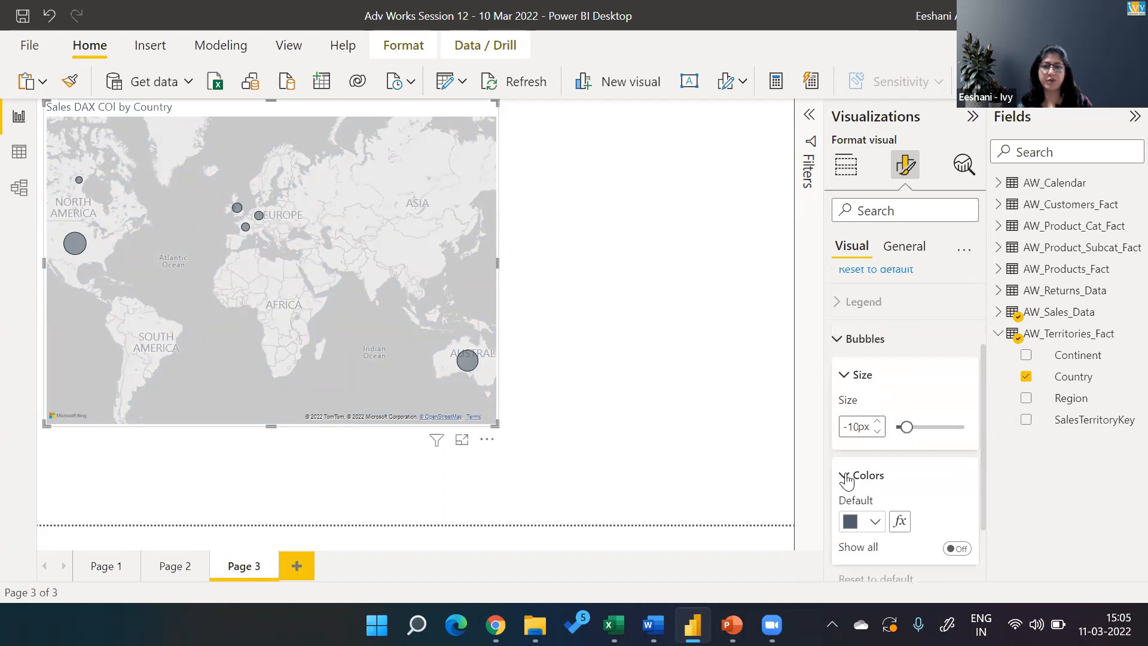
{"action": "left_click", "coordinate": [875, 522]}
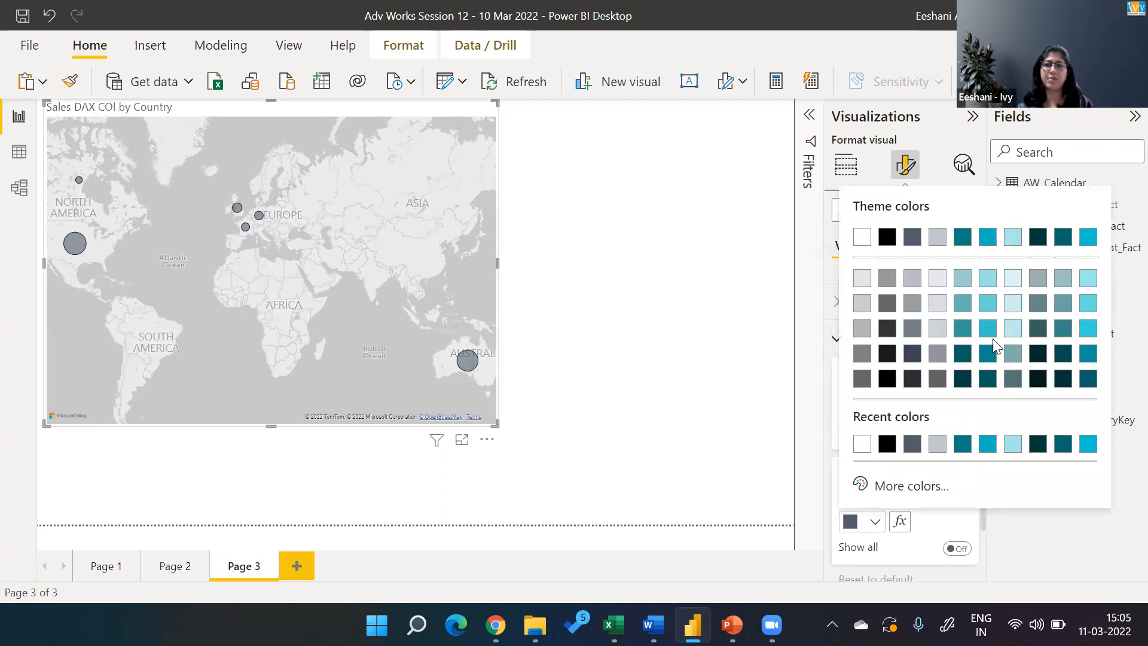
{"action": "left_click", "coordinate": [988, 304]}
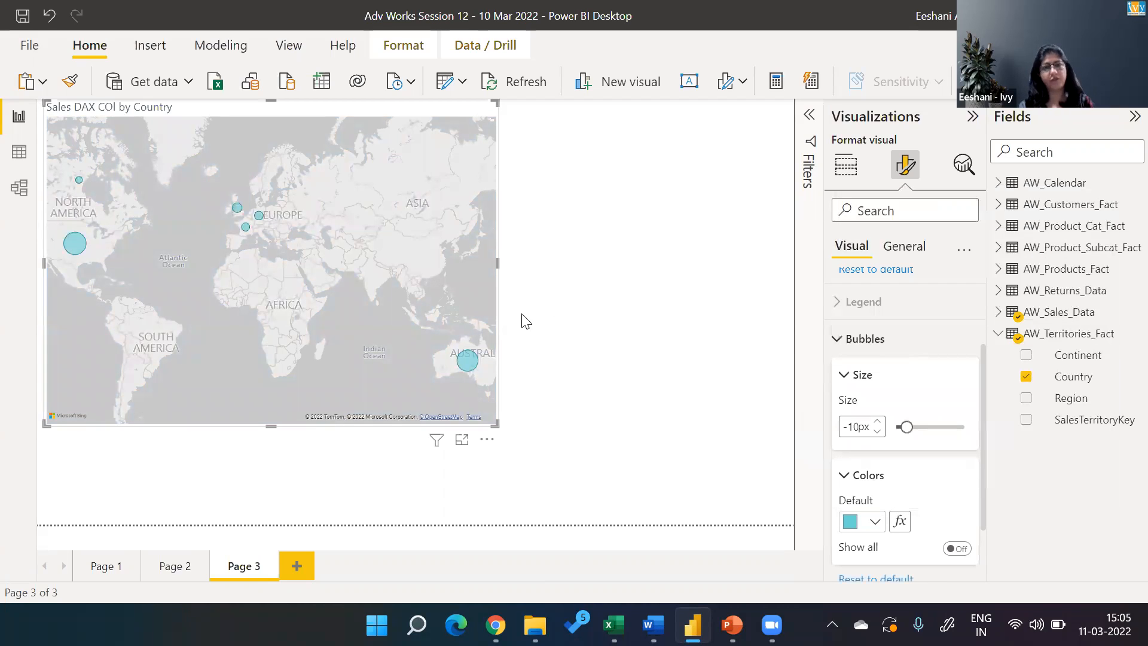
{"action": "mouse_move", "coordinate": [907, 426]}
{"action": "left_mouse_down"}
{"action": "mouse_move", "coordinate": [935, 426]}
{"action": "mouse_move", "coordinate": [913, 428]}
{"action": "left_mouse_up"}
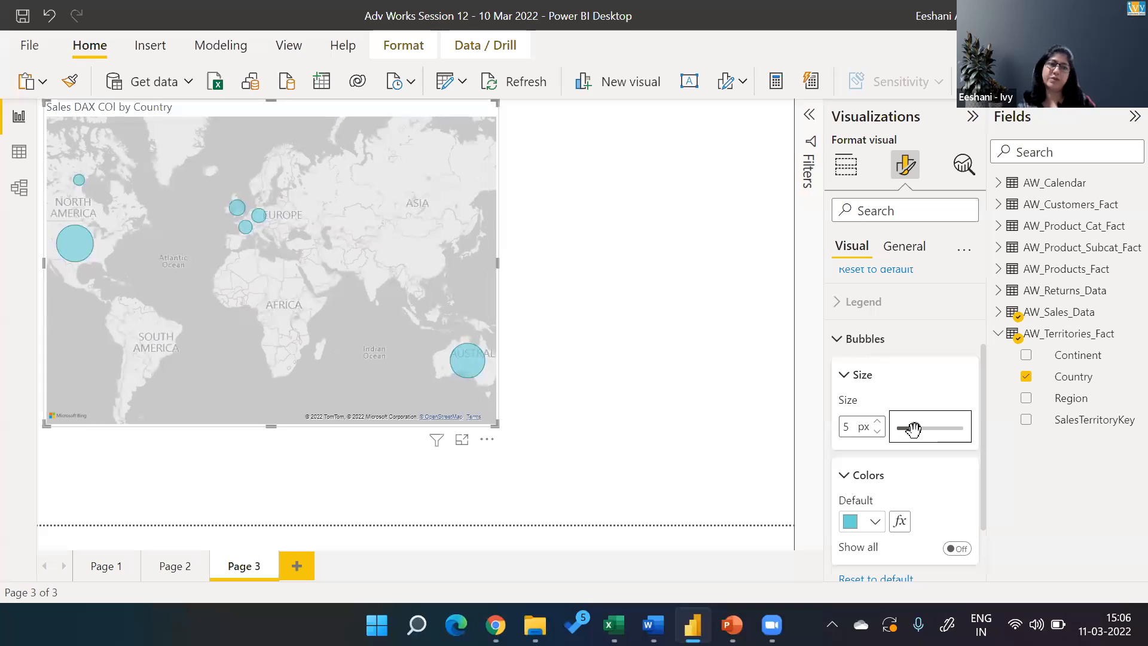
{"action": "left_click", "coordinate": [843, 342]}
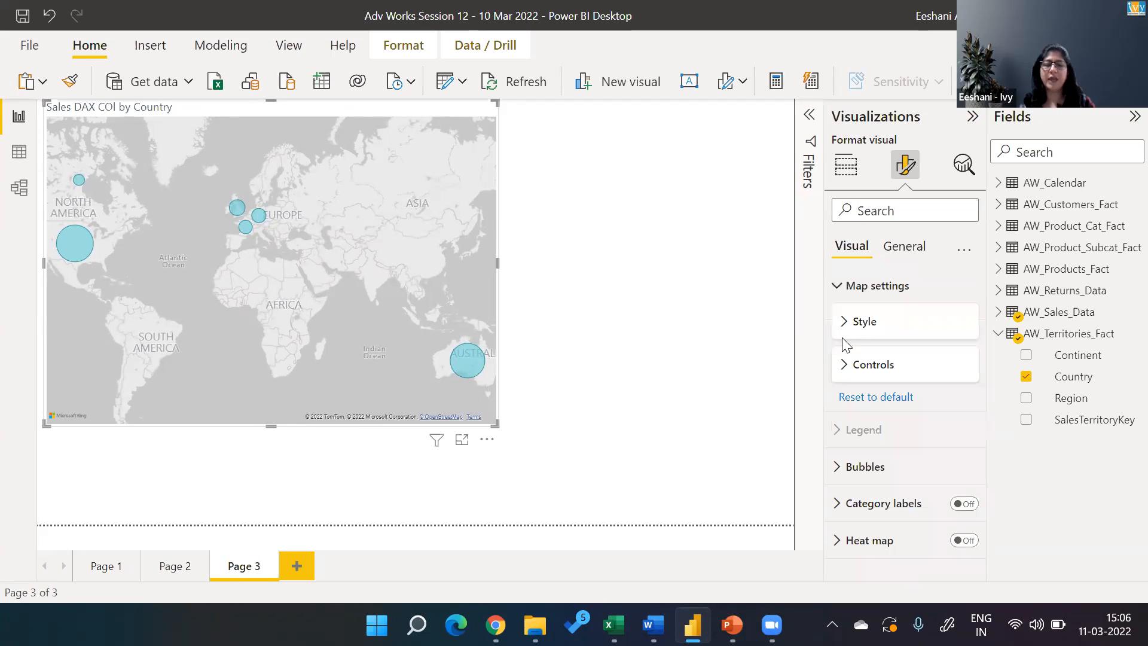